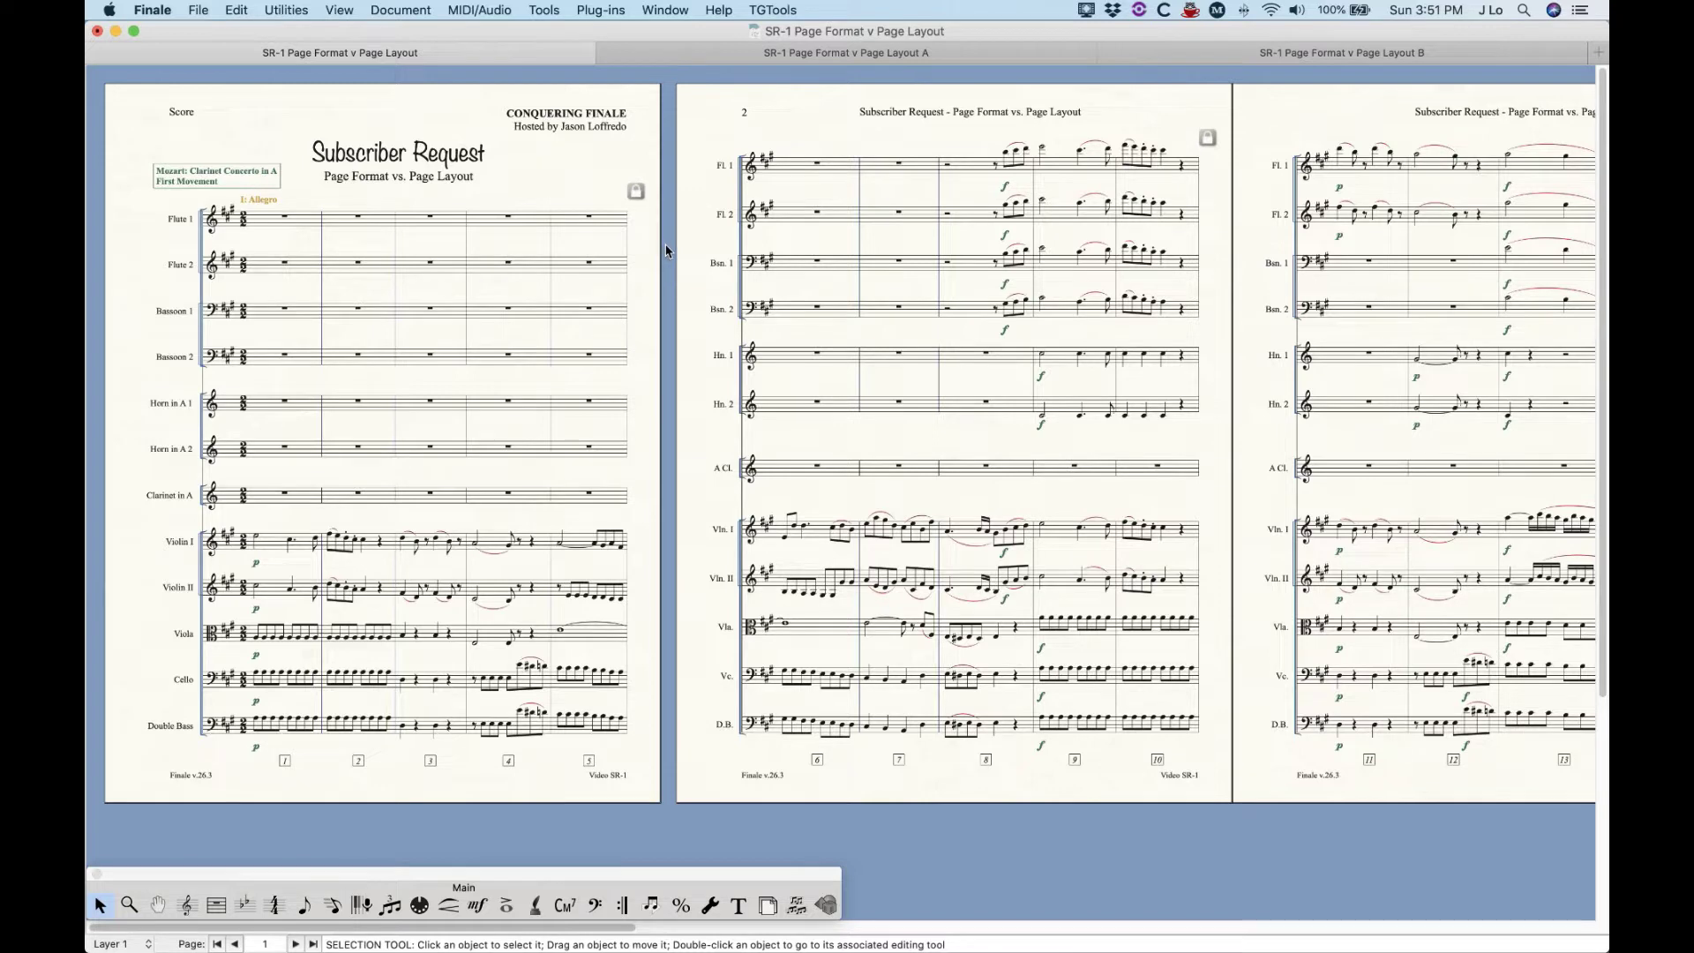
# Check the score's Page Format defaults and close them without changes.
pyautogui.click(390, 9)
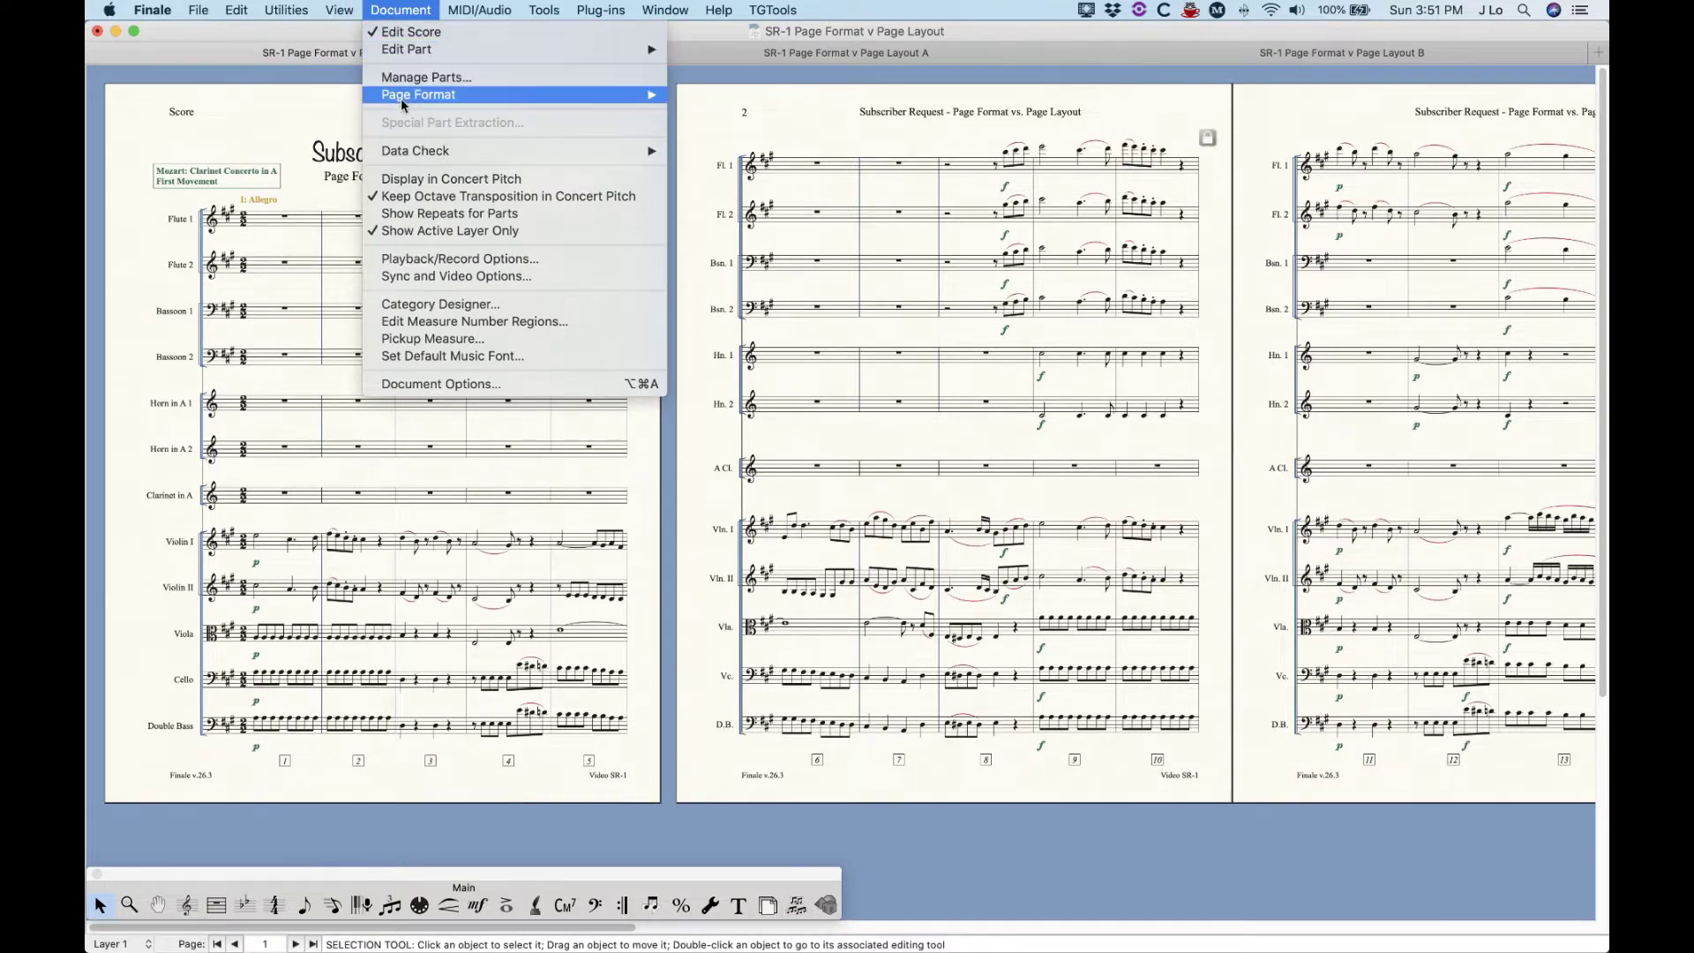
pyautogui.moveTo(483, 96)
pyautogui.click(713, 94)
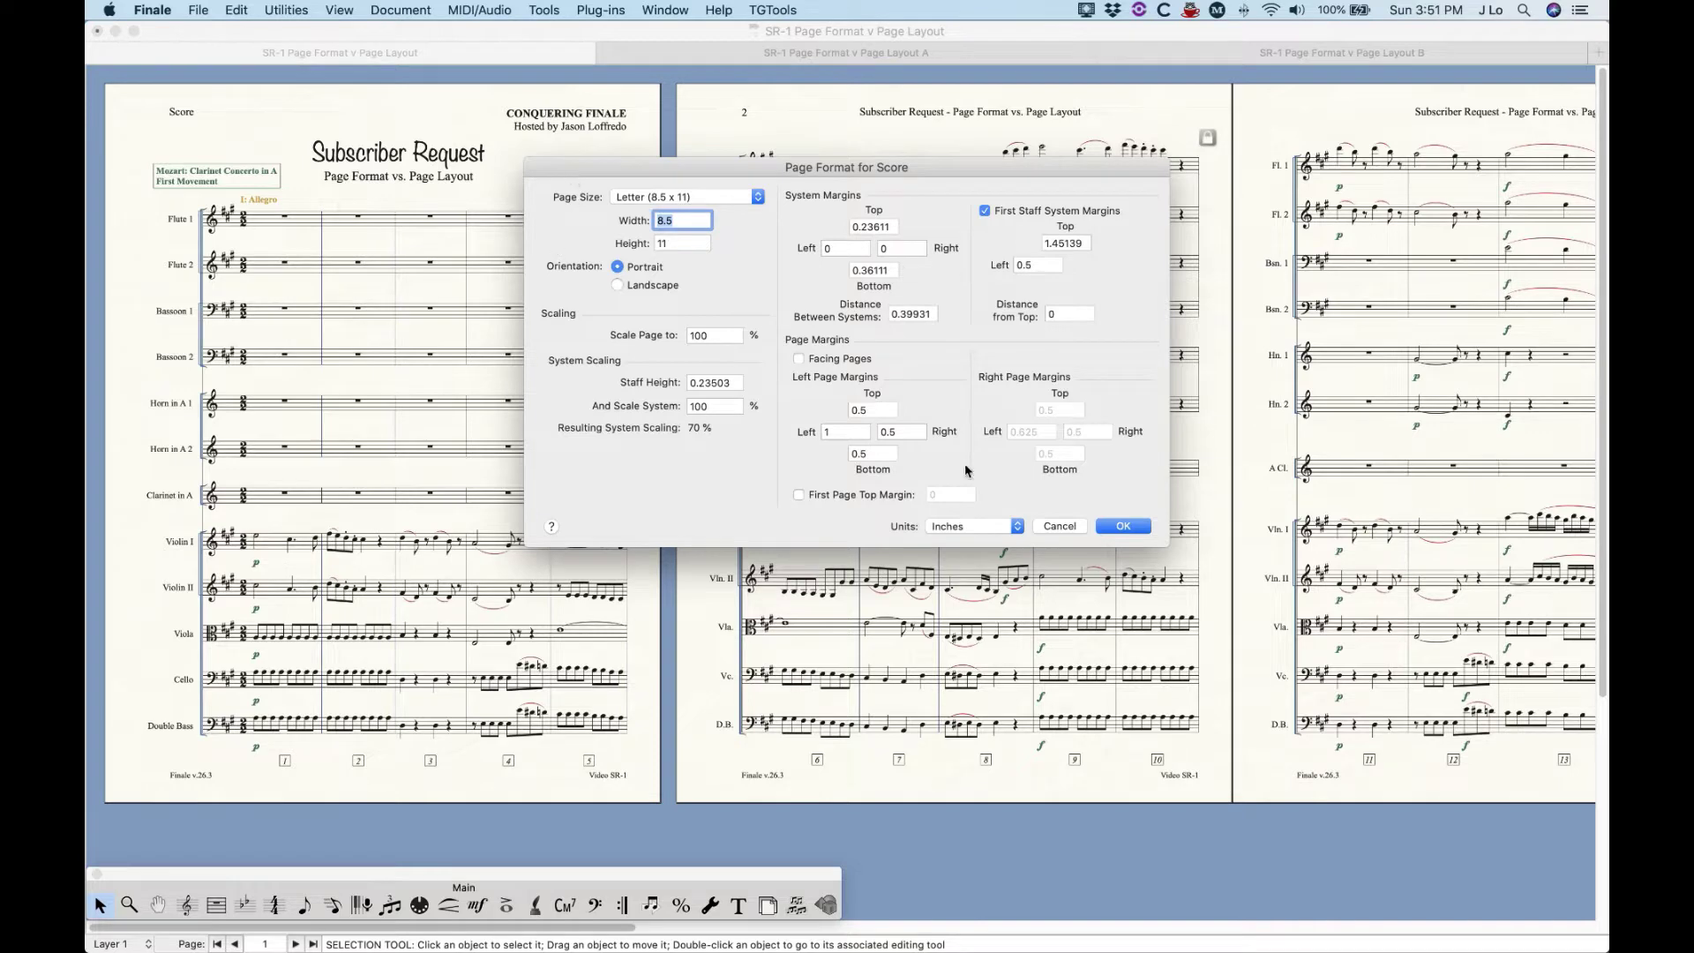
pyautogui.click(1120, 526)
# Open the Page Format settings for parts.
pyautogui.click(377, 9)
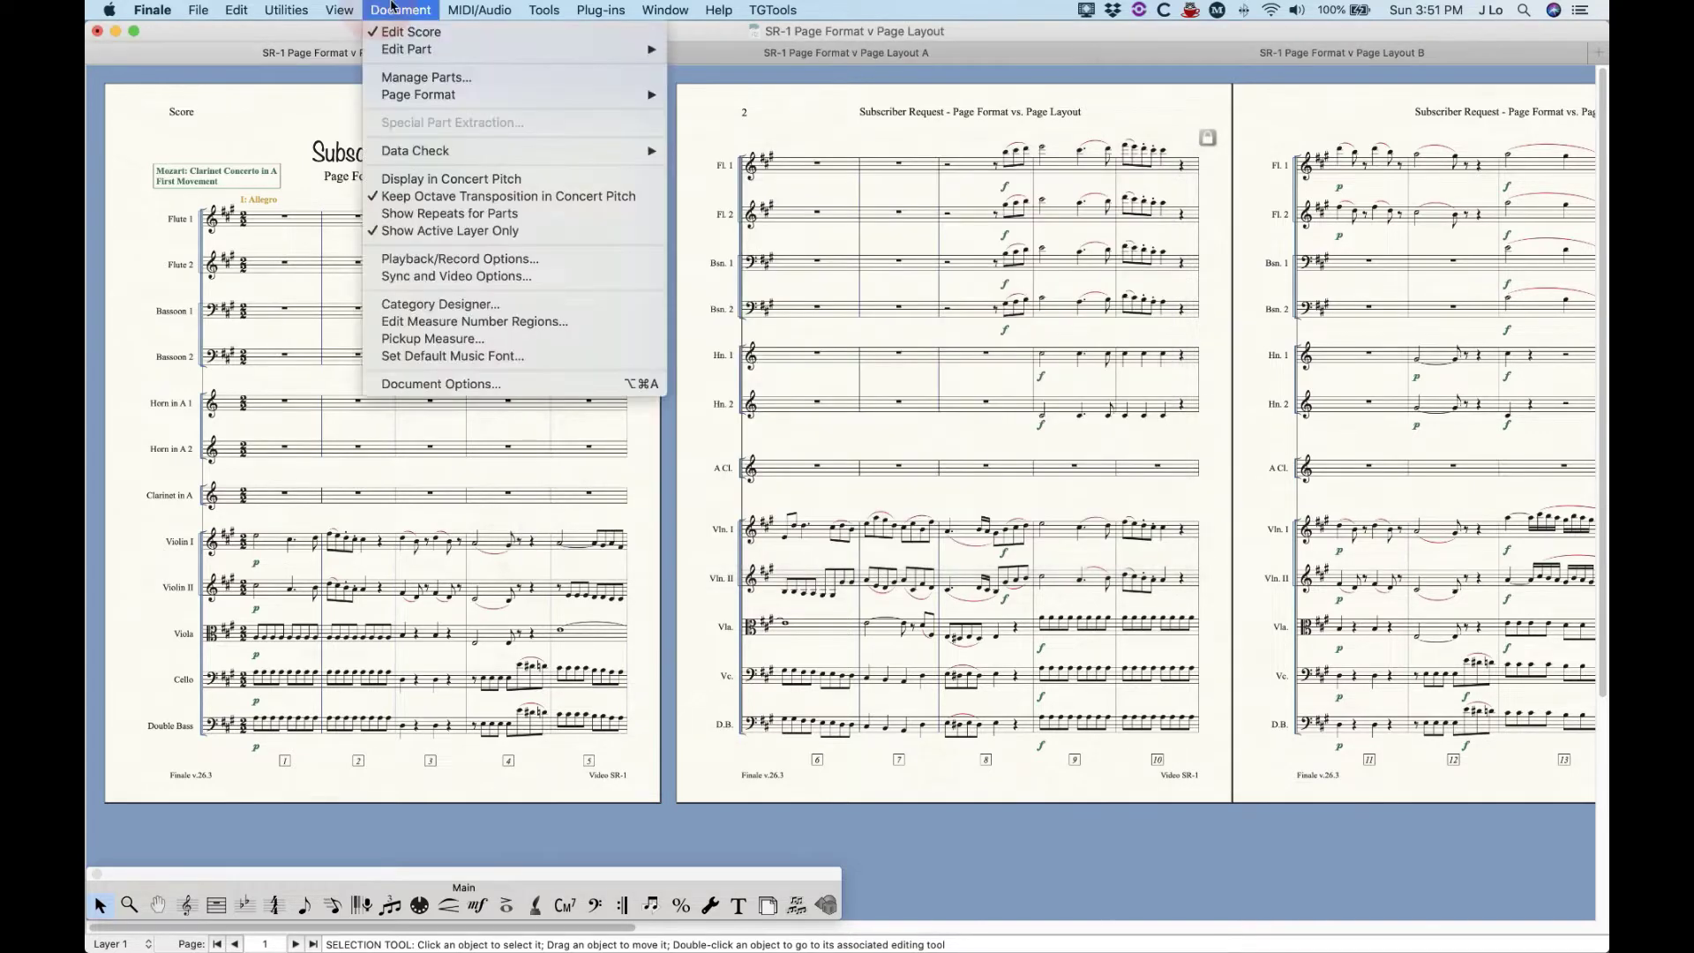
pyautogui.moveTo(427, 95)
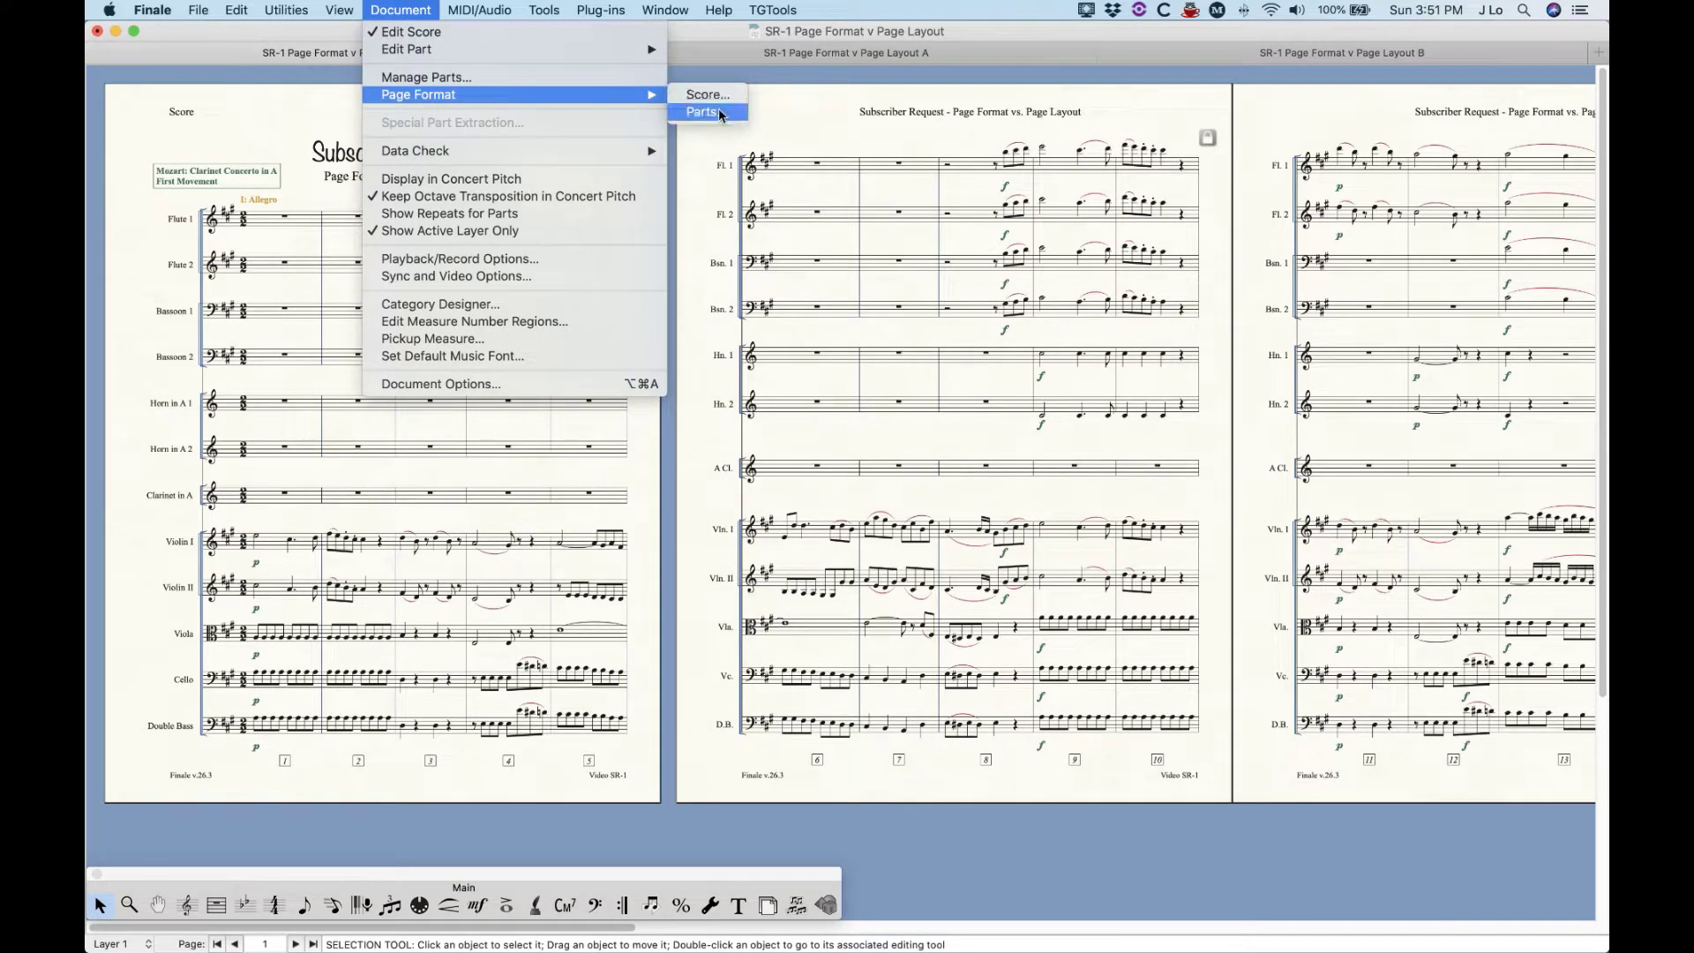
pyautogui.click(720, 113)
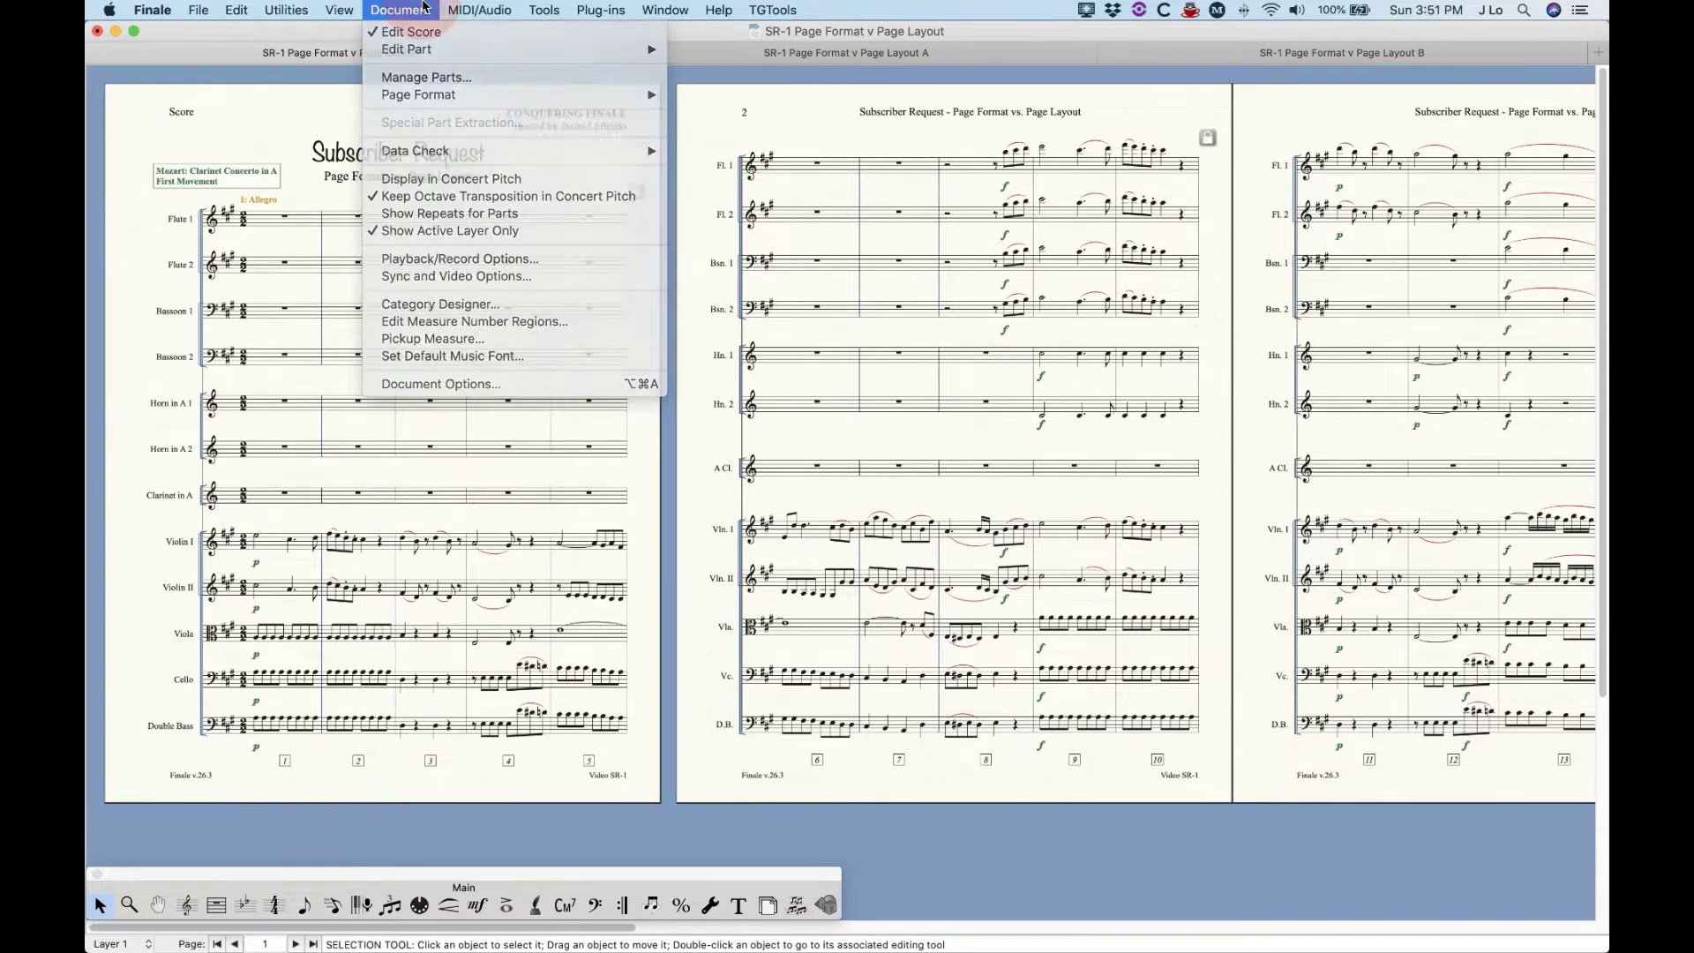
# With the Page Layout tool selected, turn Update Page Format for Score on, then off.
pyautogui.click(767, 905)
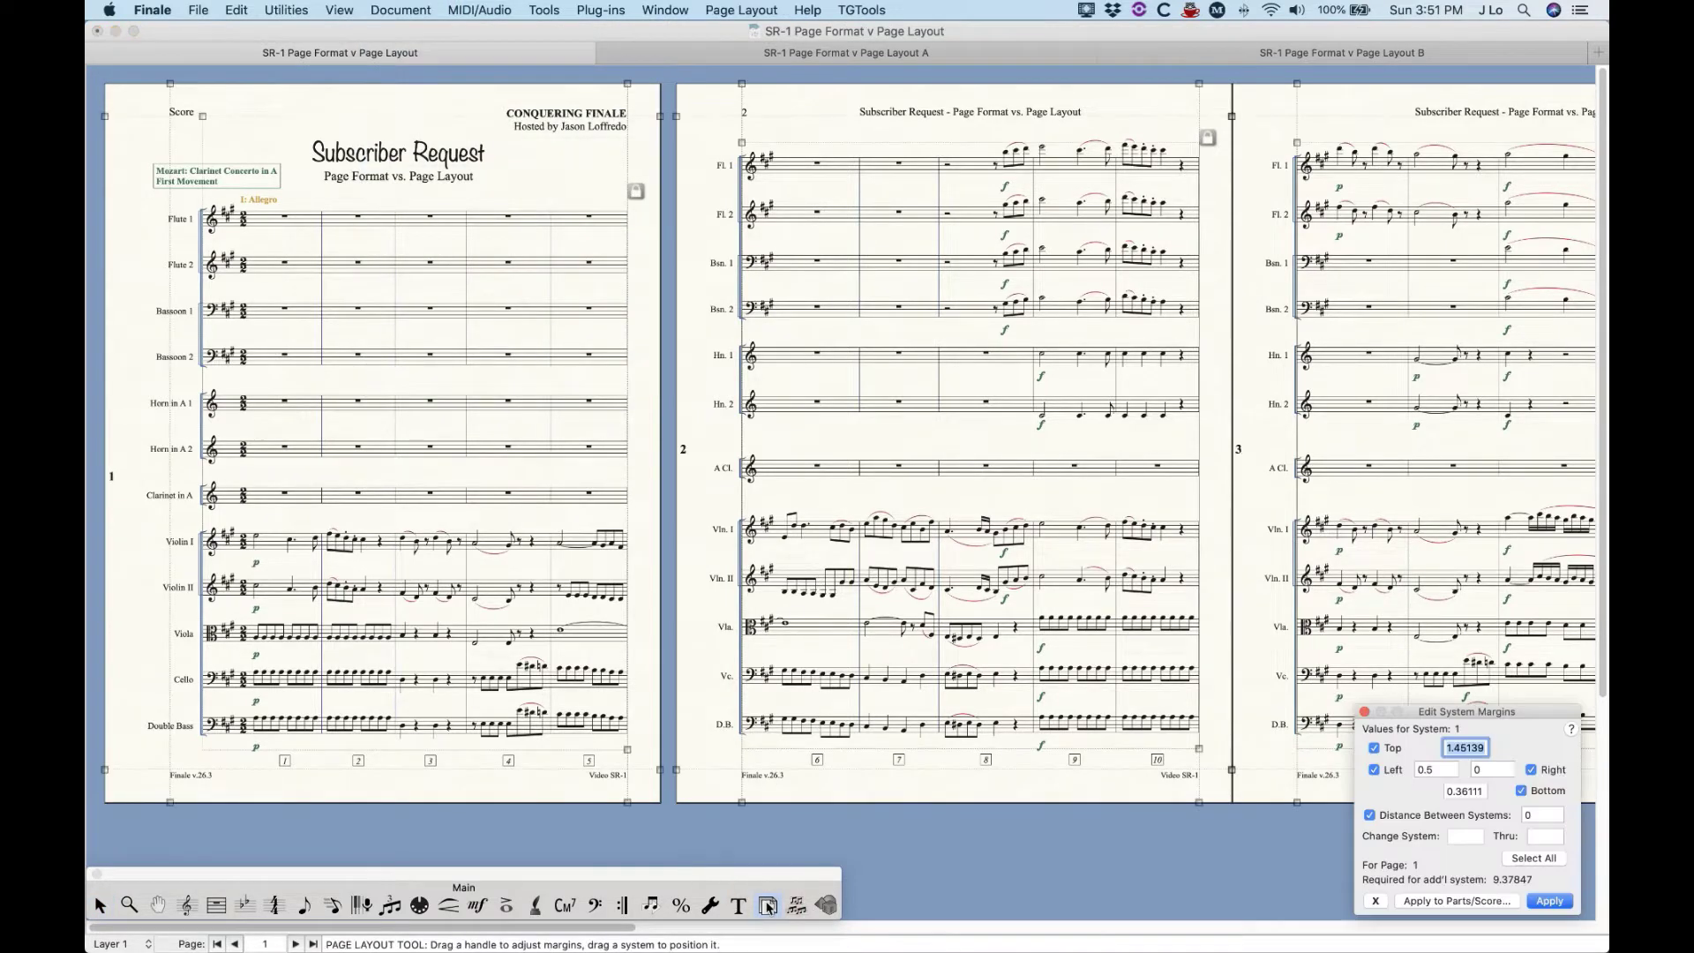
pyautogui.click(723, 8)
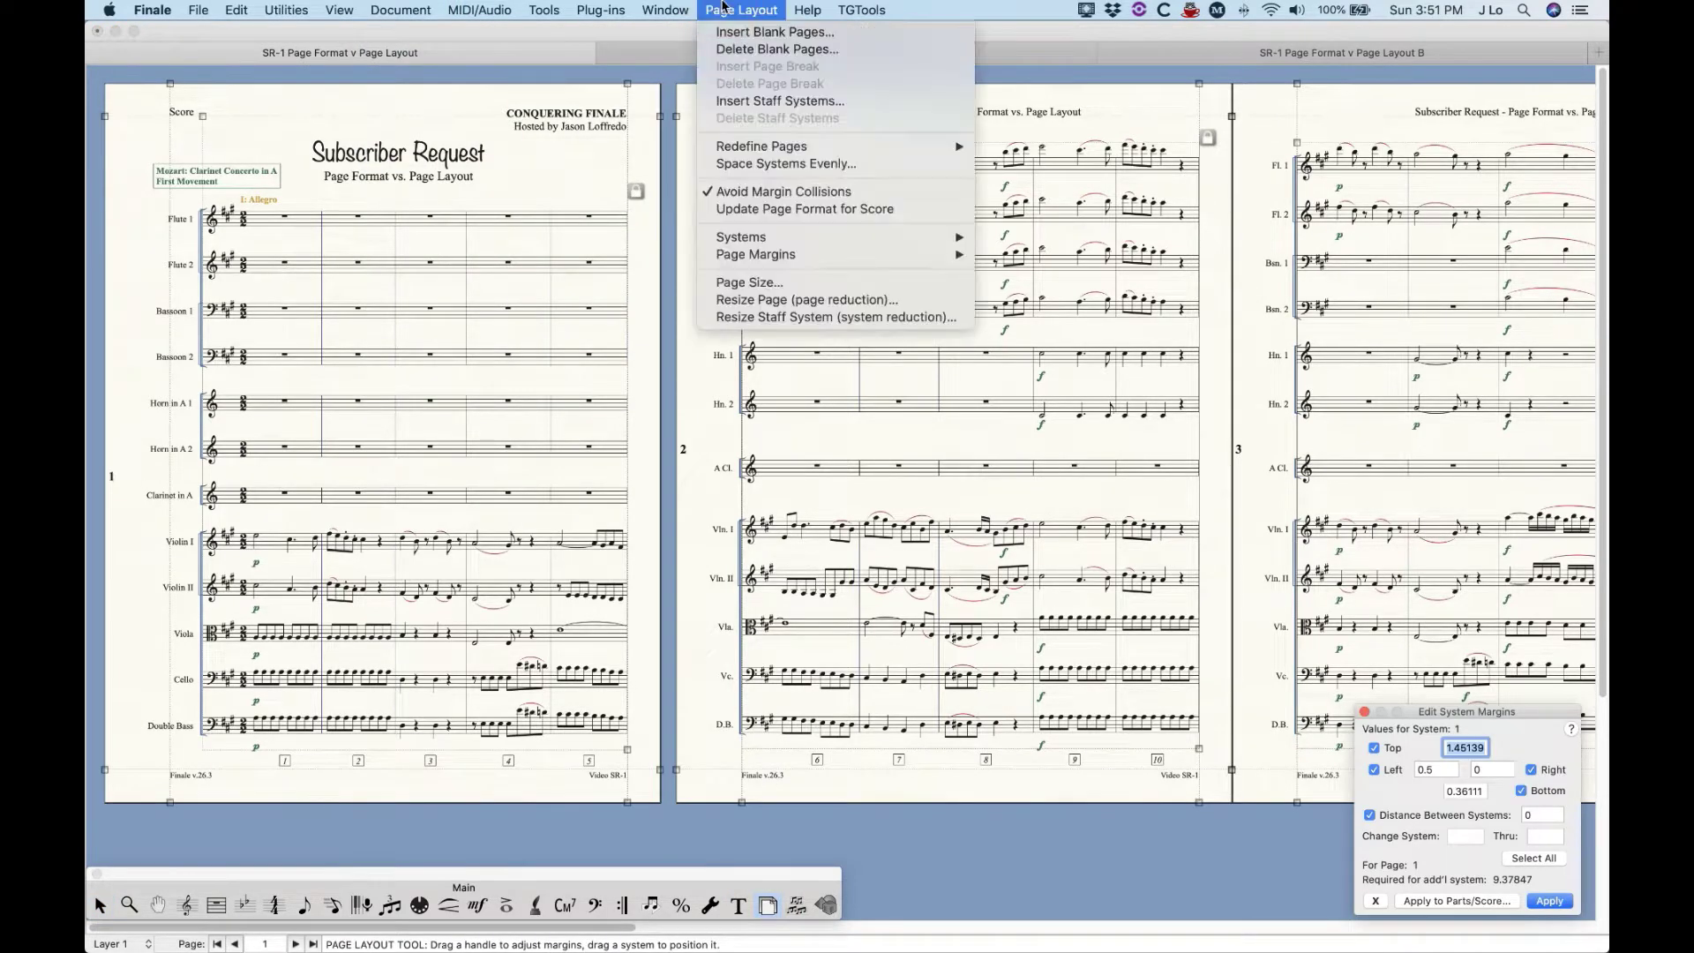
pyautogui.moveTo(770, 259)
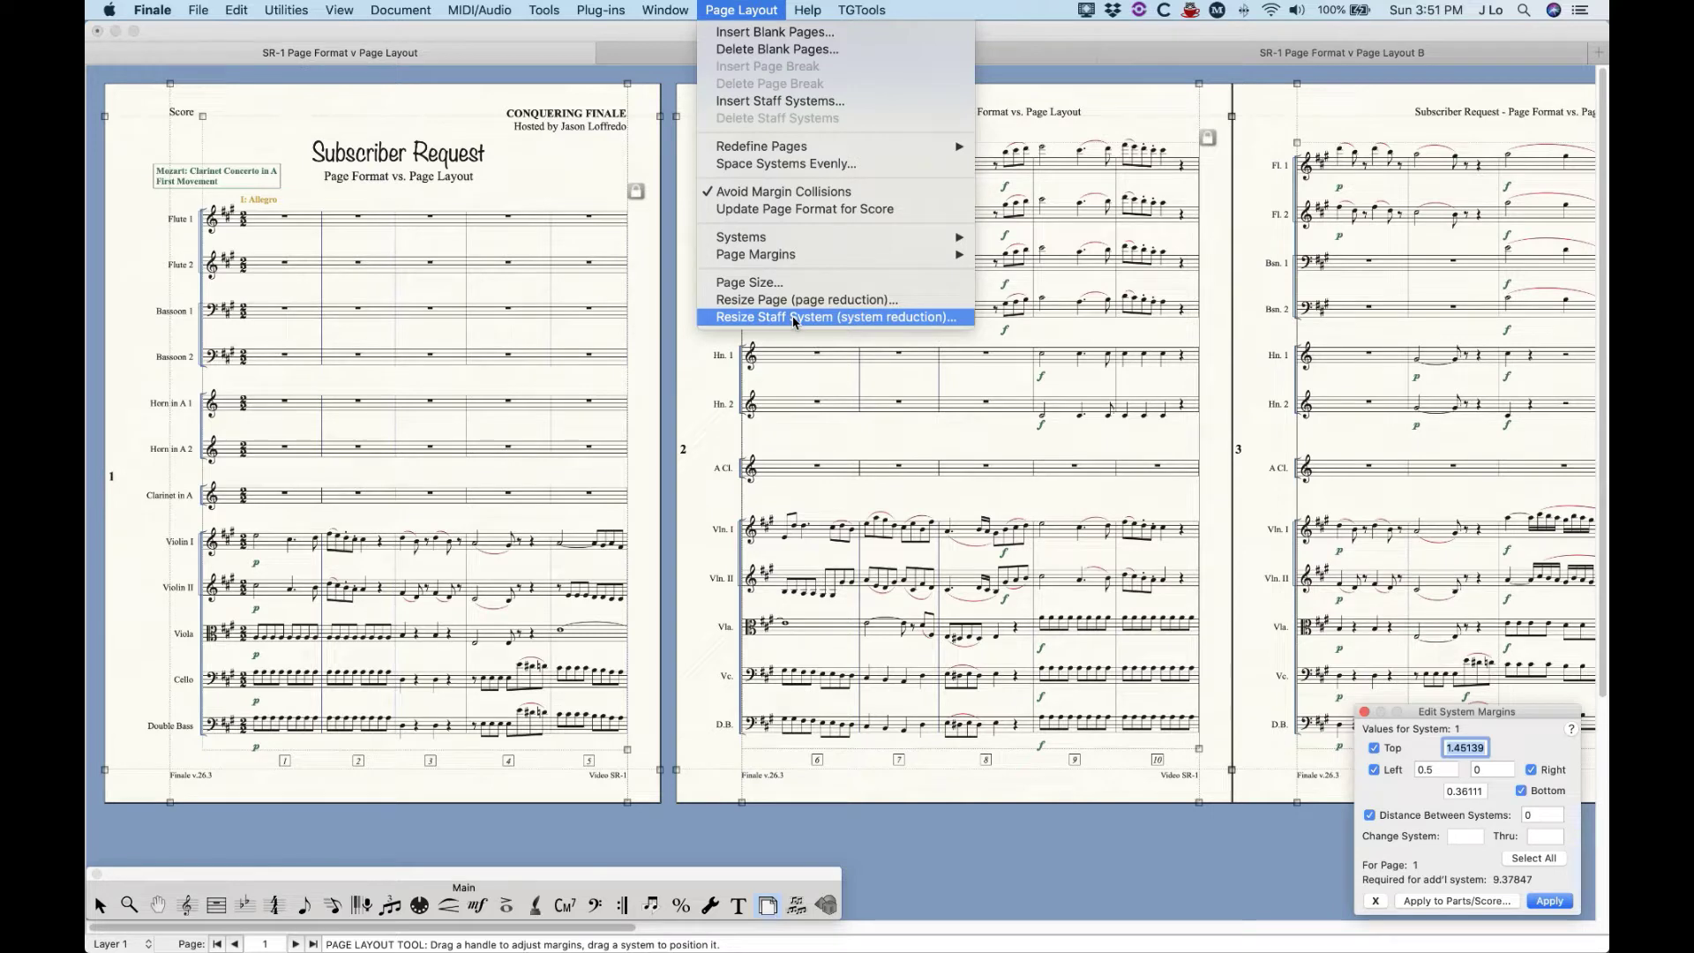
pyautogui.moveTo(401, 10)
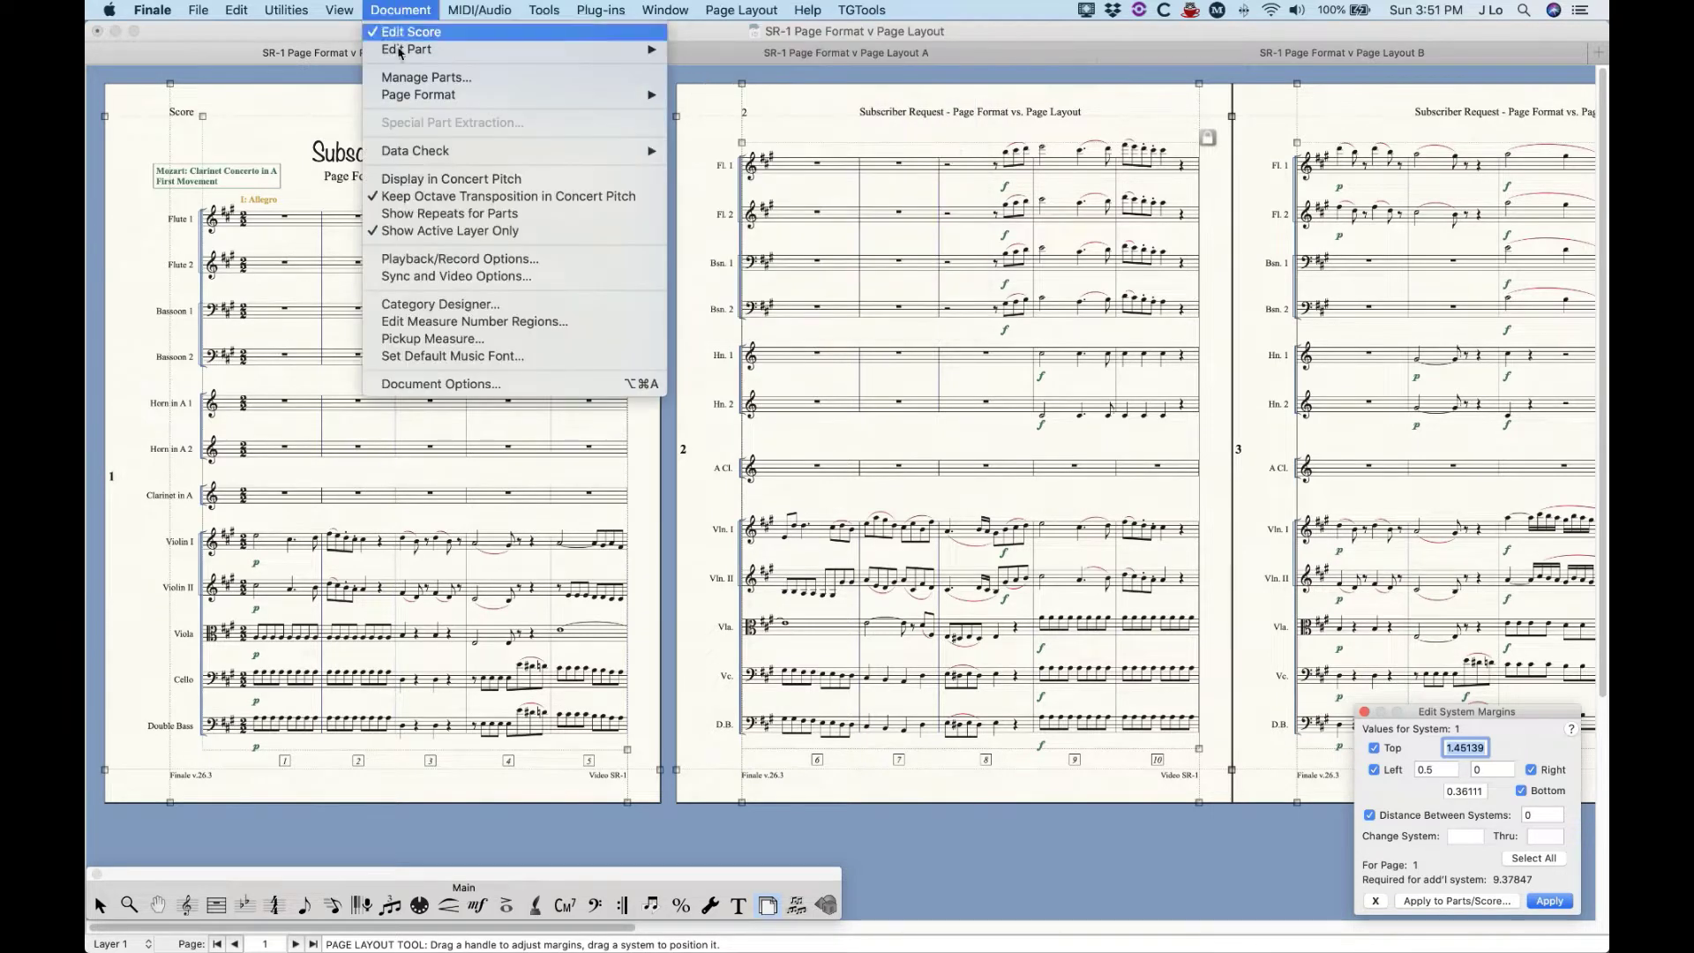
pyautogui.moveTo(582, 102)
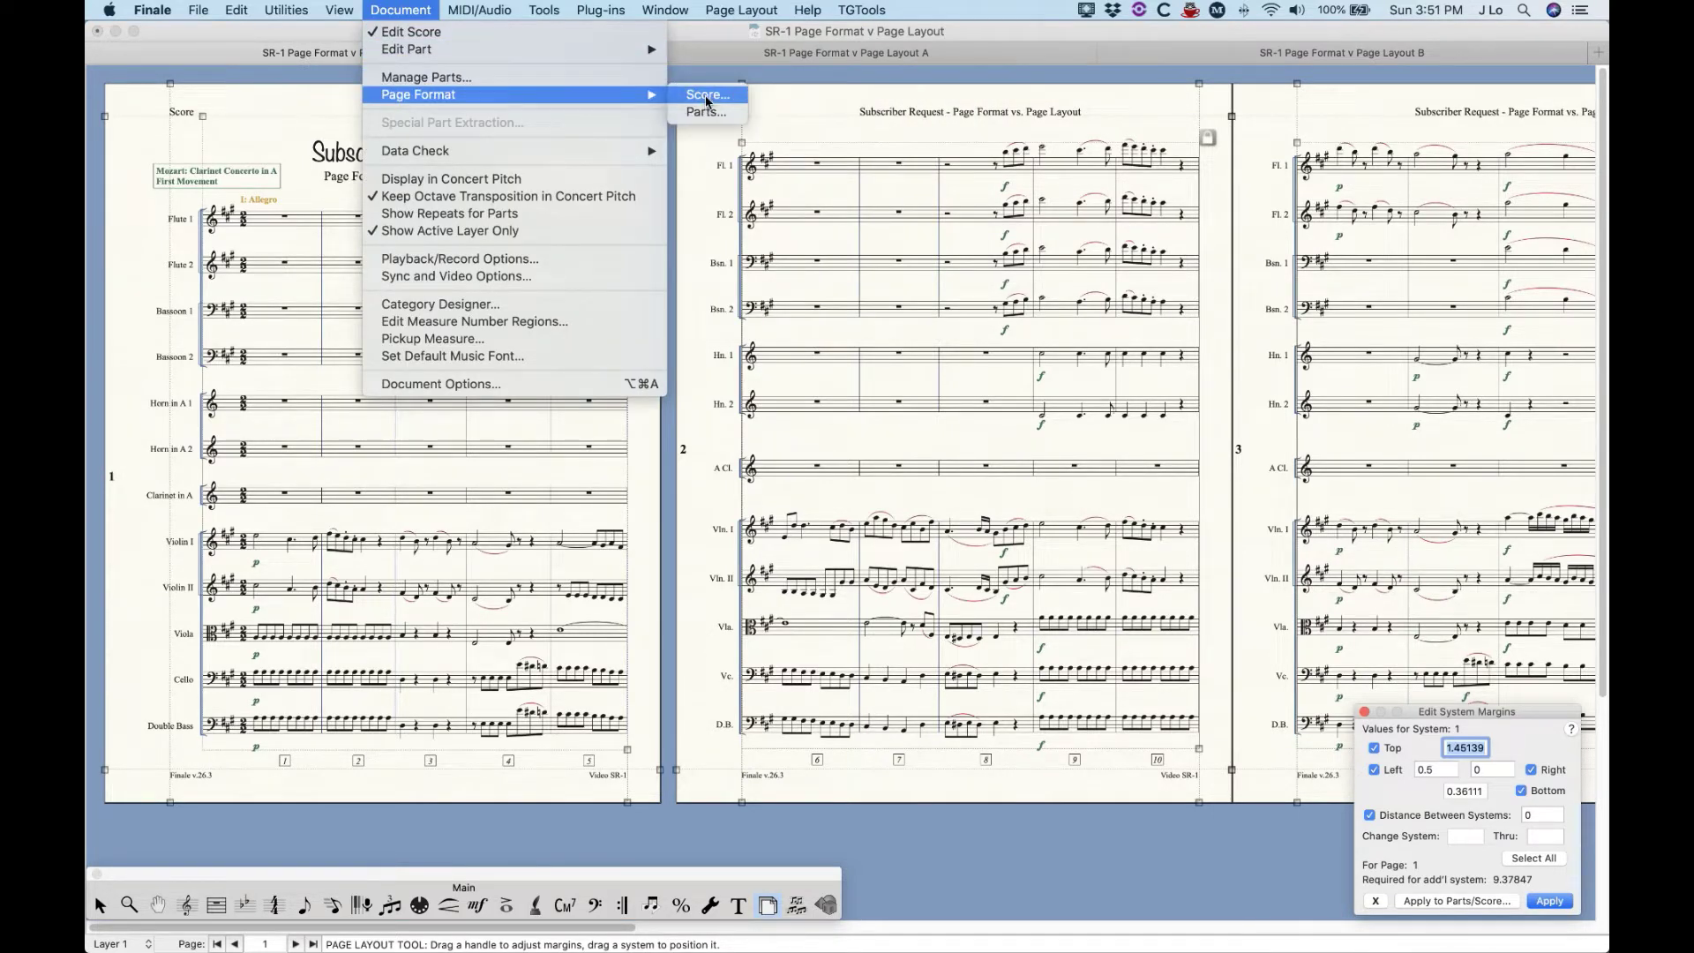
pyautogui.moveTo(735, 9)
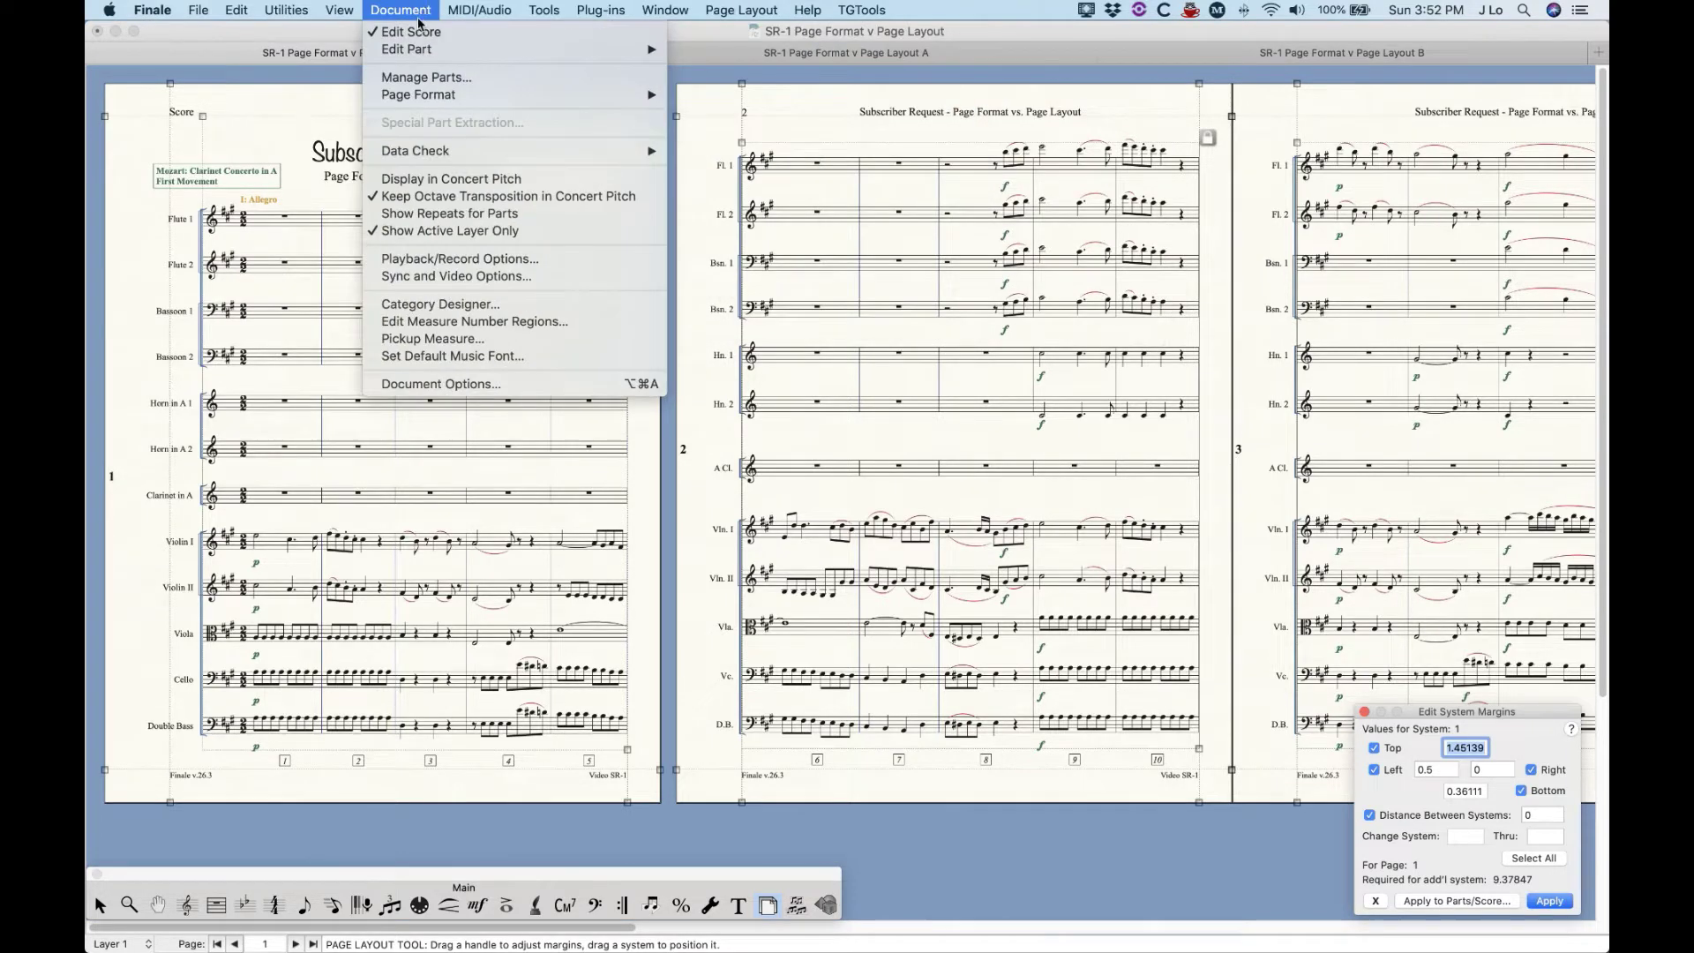
pyautogui.moveTo(418, 95)
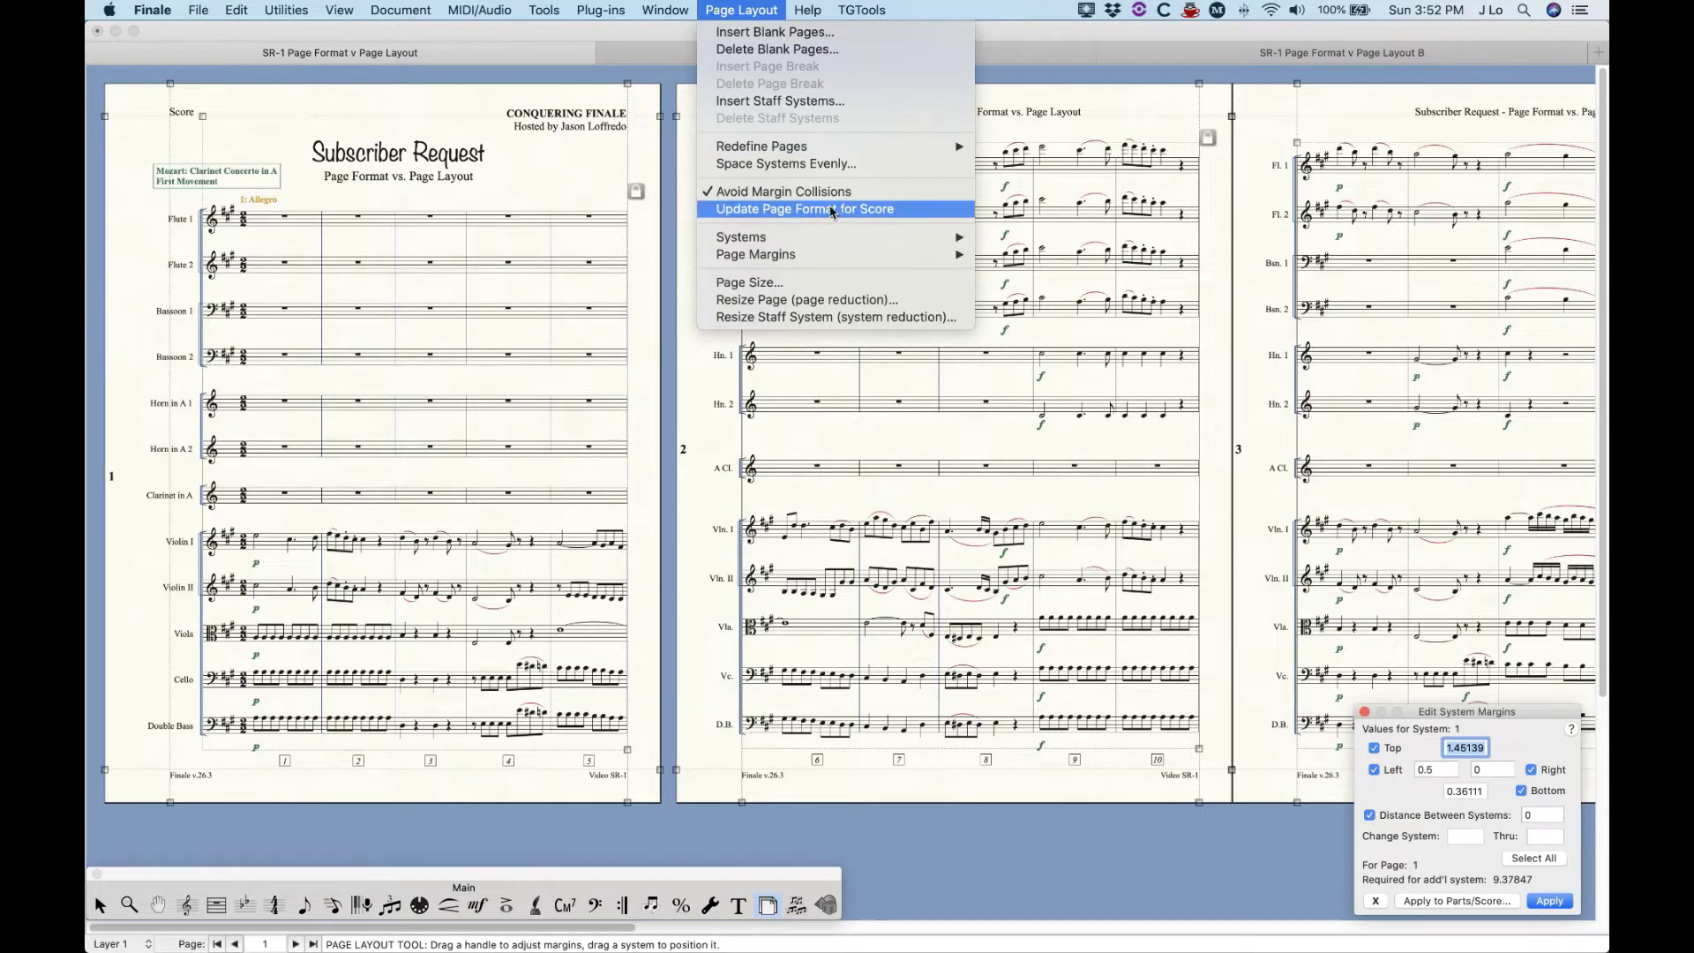
pyautogui.click(833, 209)
pyautogui.click(741, 10)
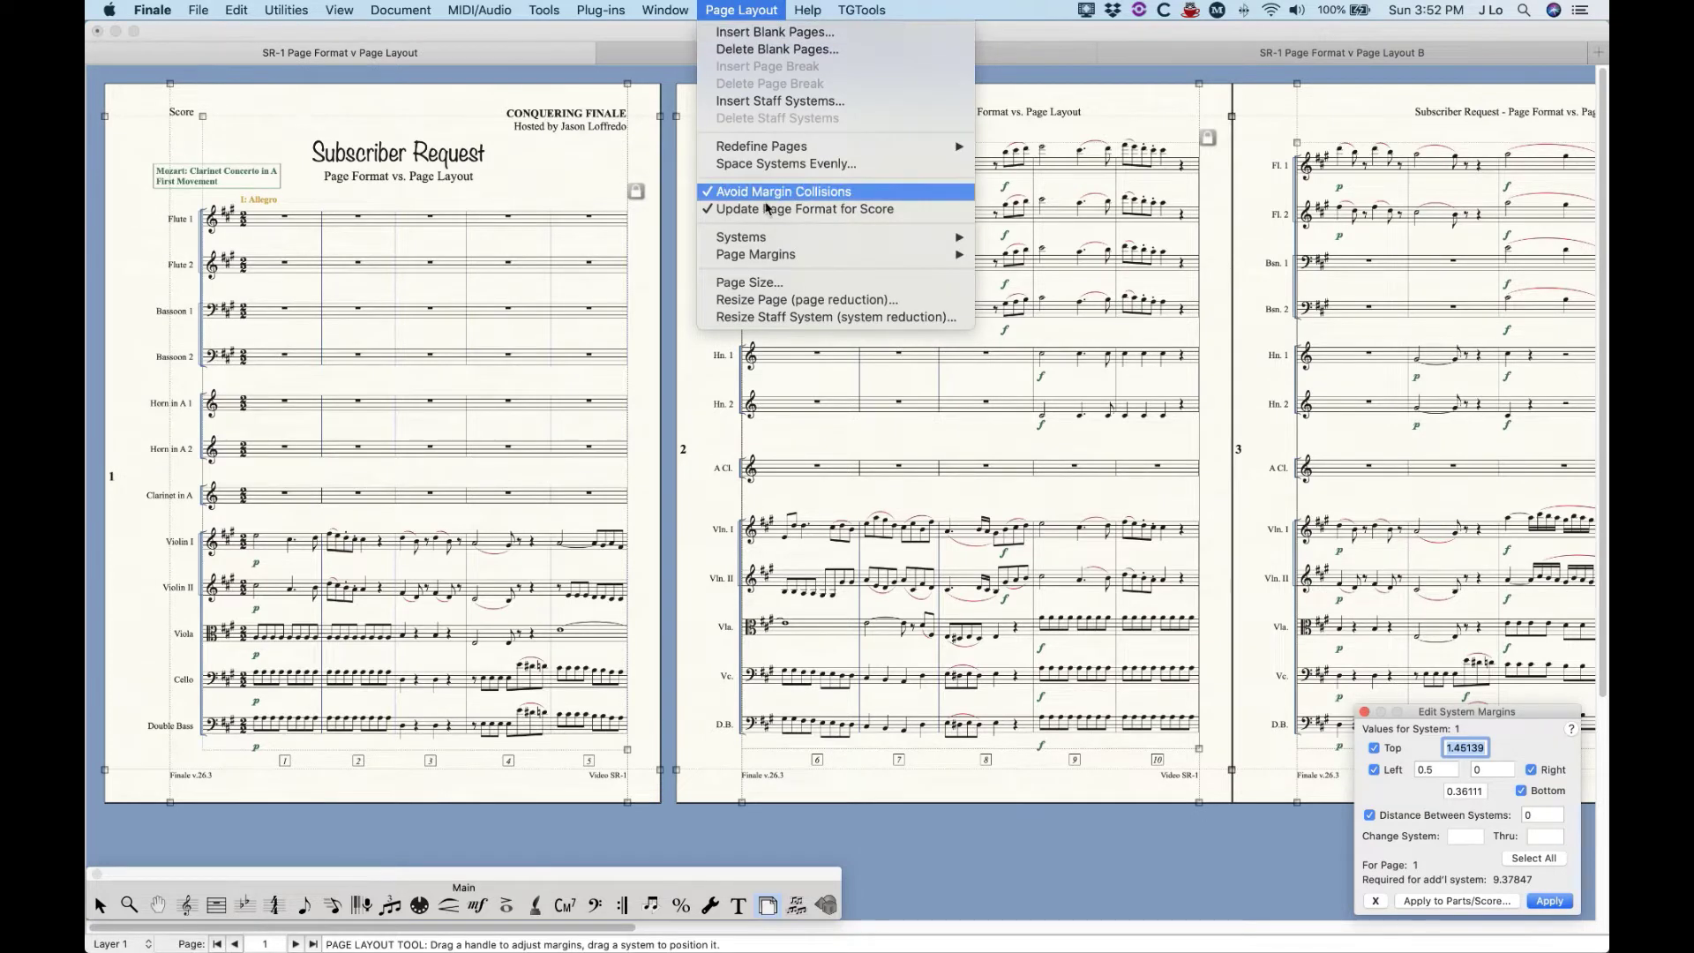
pyautogui.click(766, 209)
# Set Page Size to Legal (8.5 x 14) for all pages, then return to page 1.
pyautogui.click(731, 8)
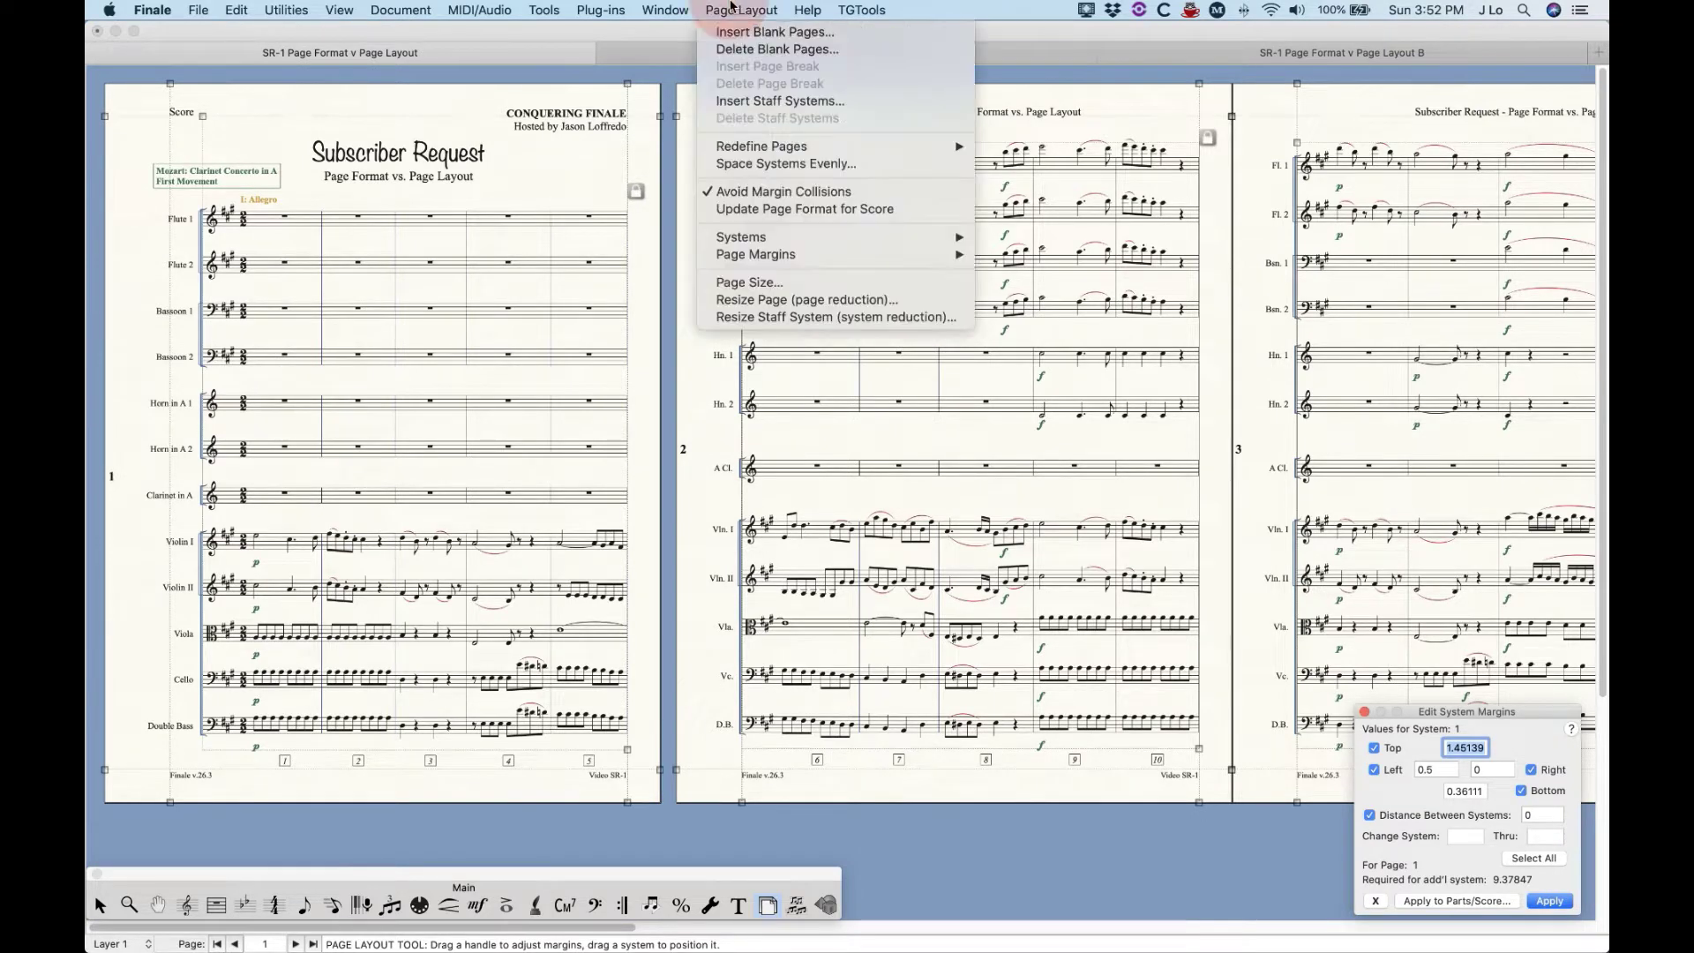
pyautogui.click(766, 284)
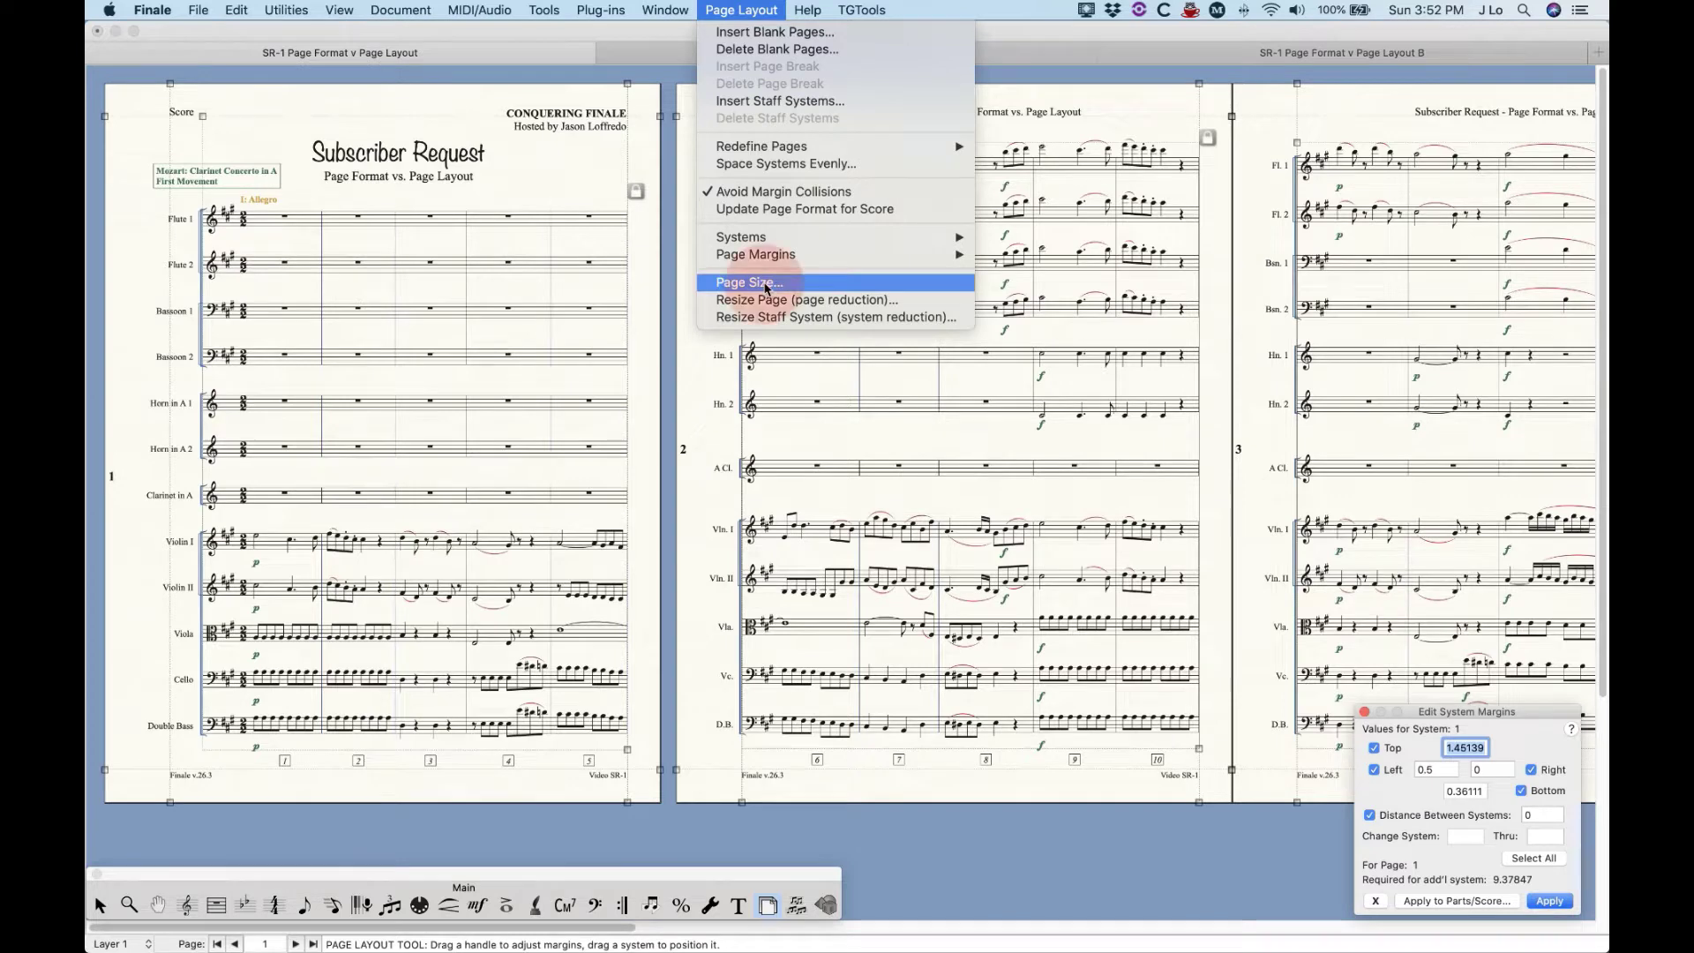
pyautogui.click(829, 223)
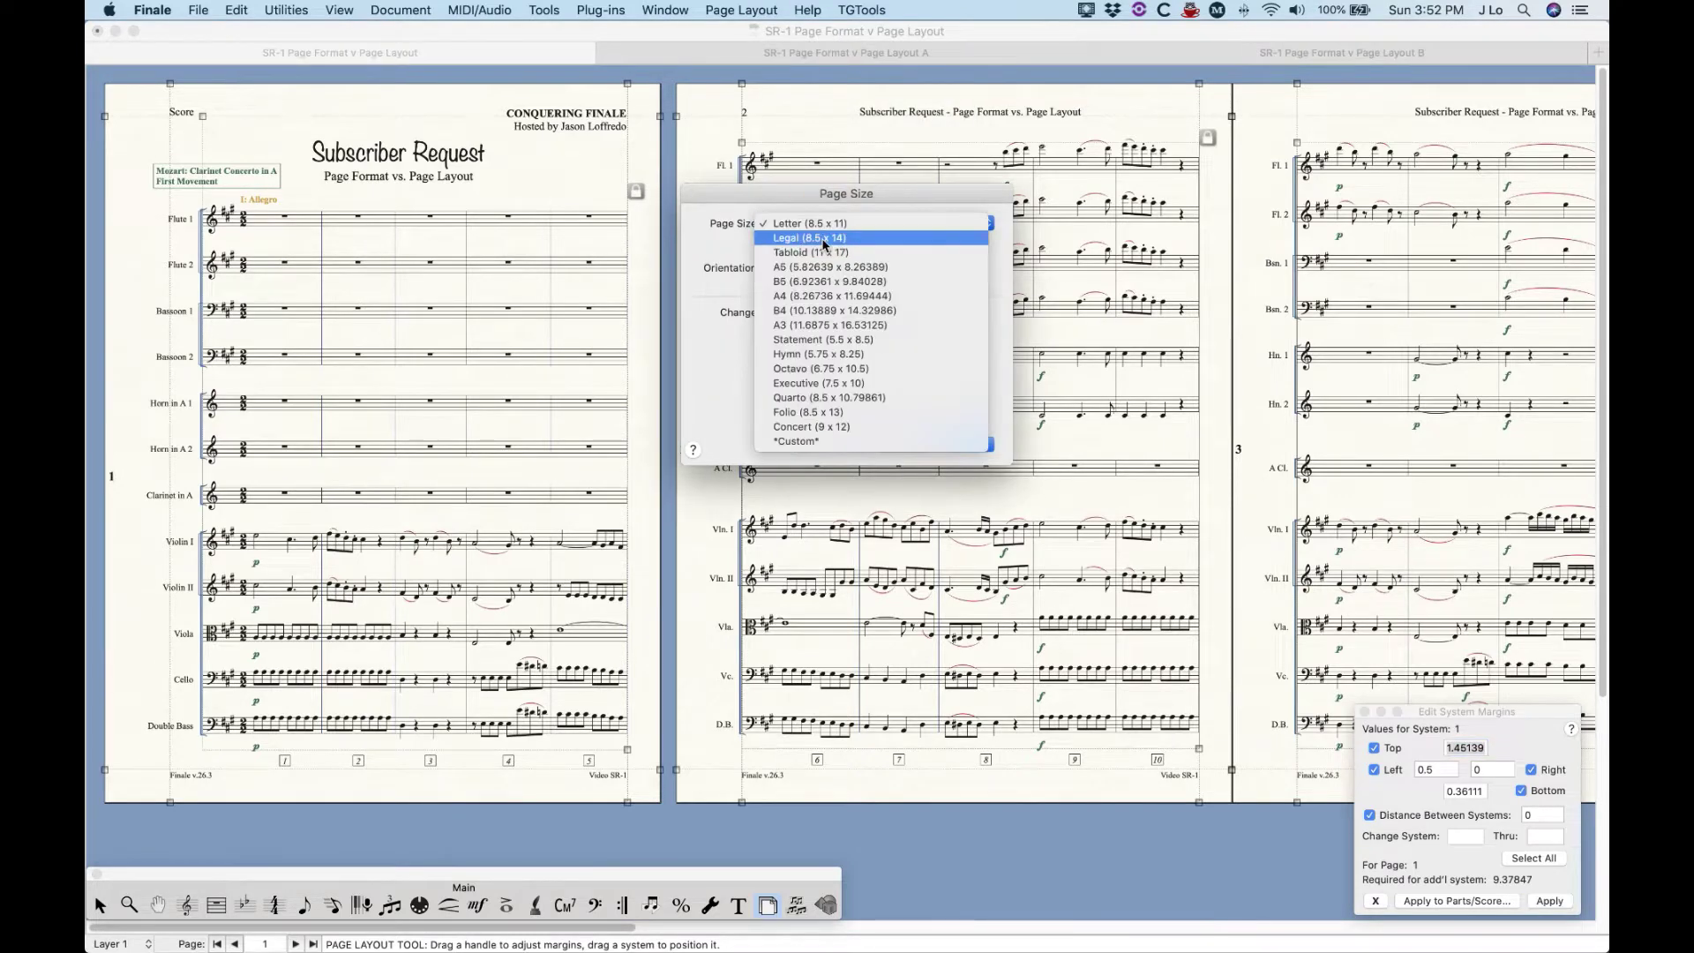
pyautogui.click(820, 238)
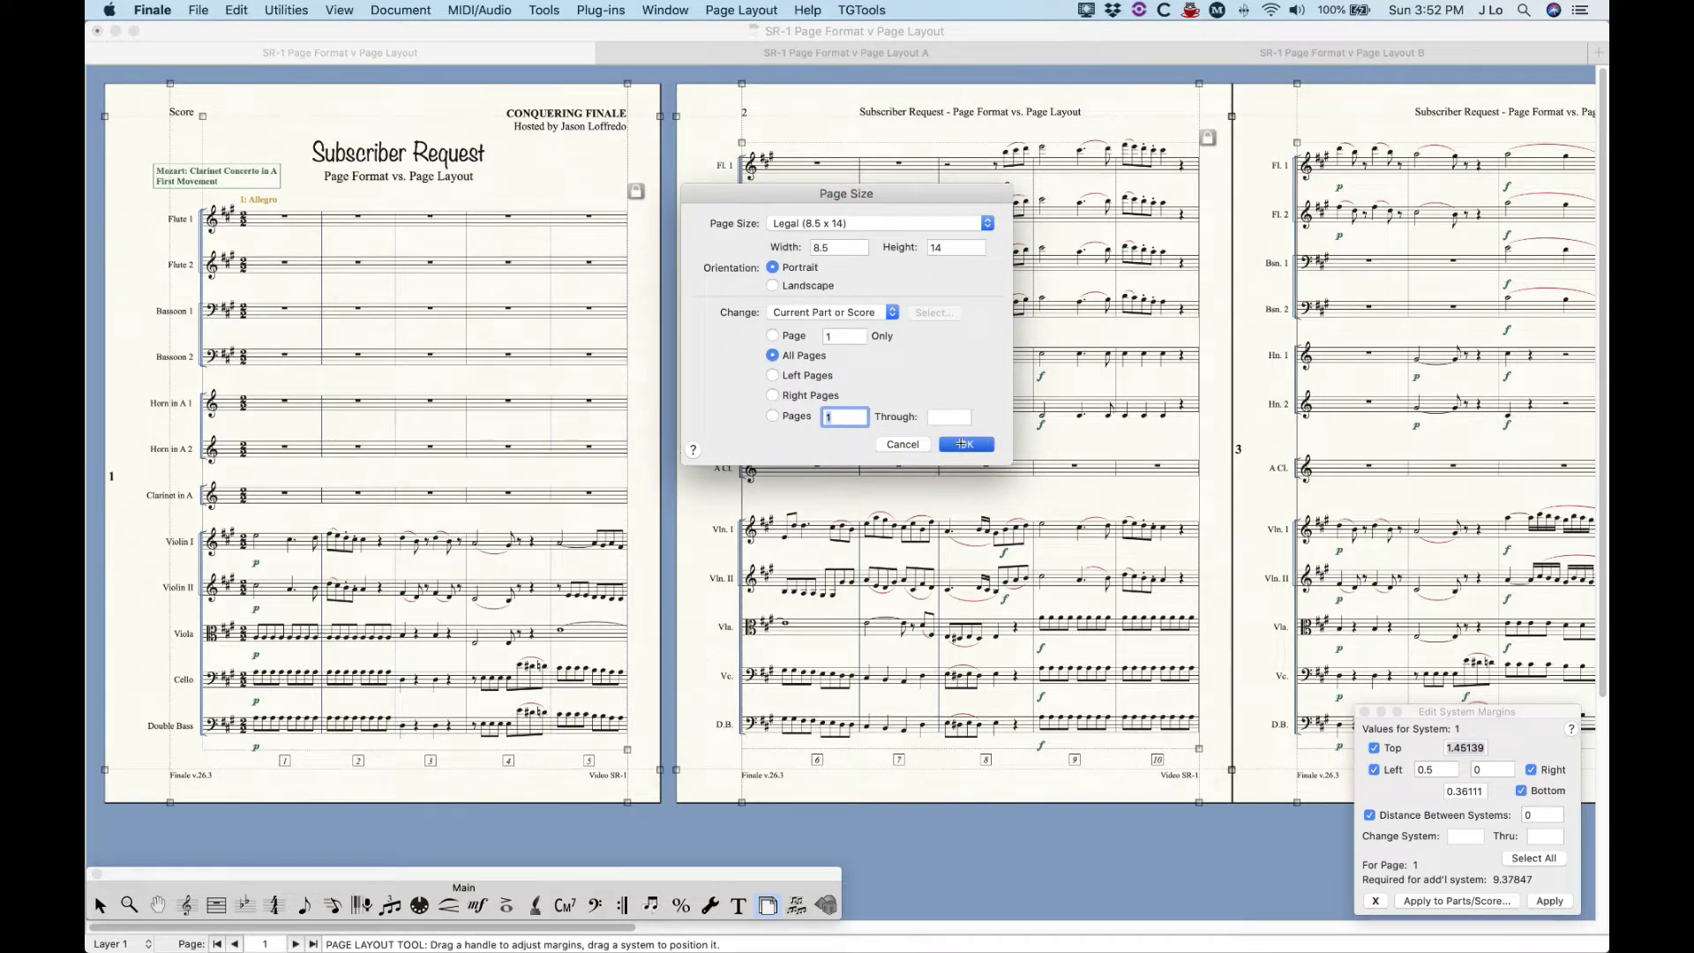
pyautogui.click(964, 443)
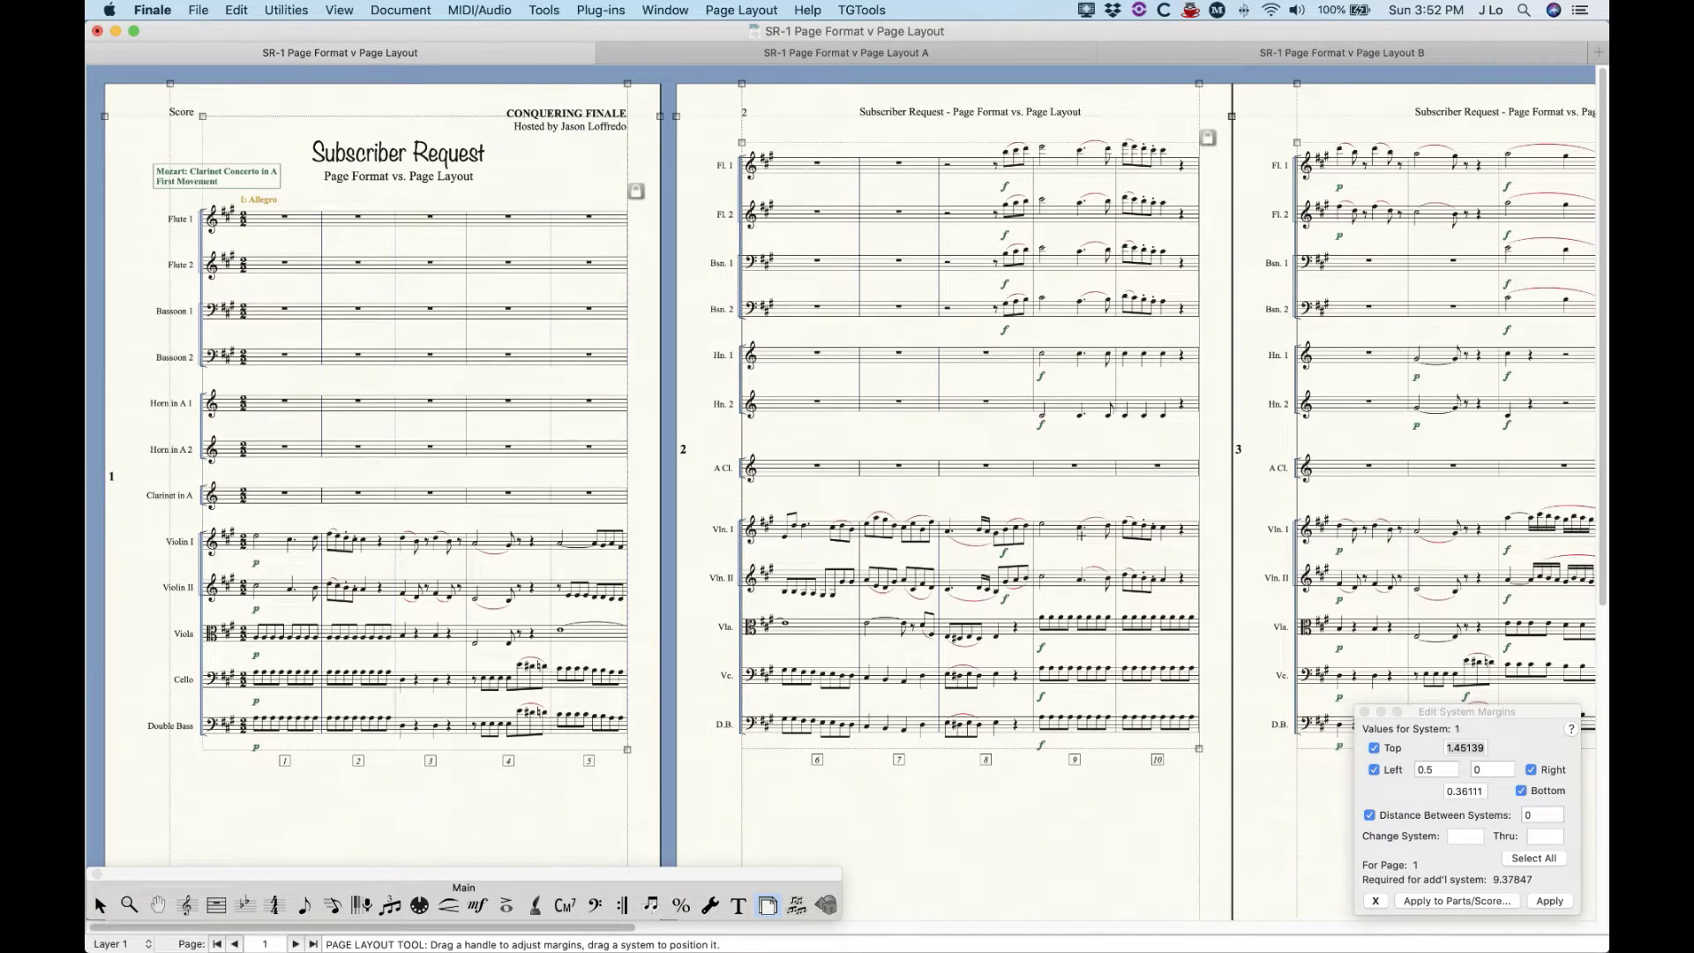
pyautogui.scroll(-5, 1074, 530)
pyautogui.hscroll(2, 1075, 530)
pyautogui.hscroll(15, 1074, 531)
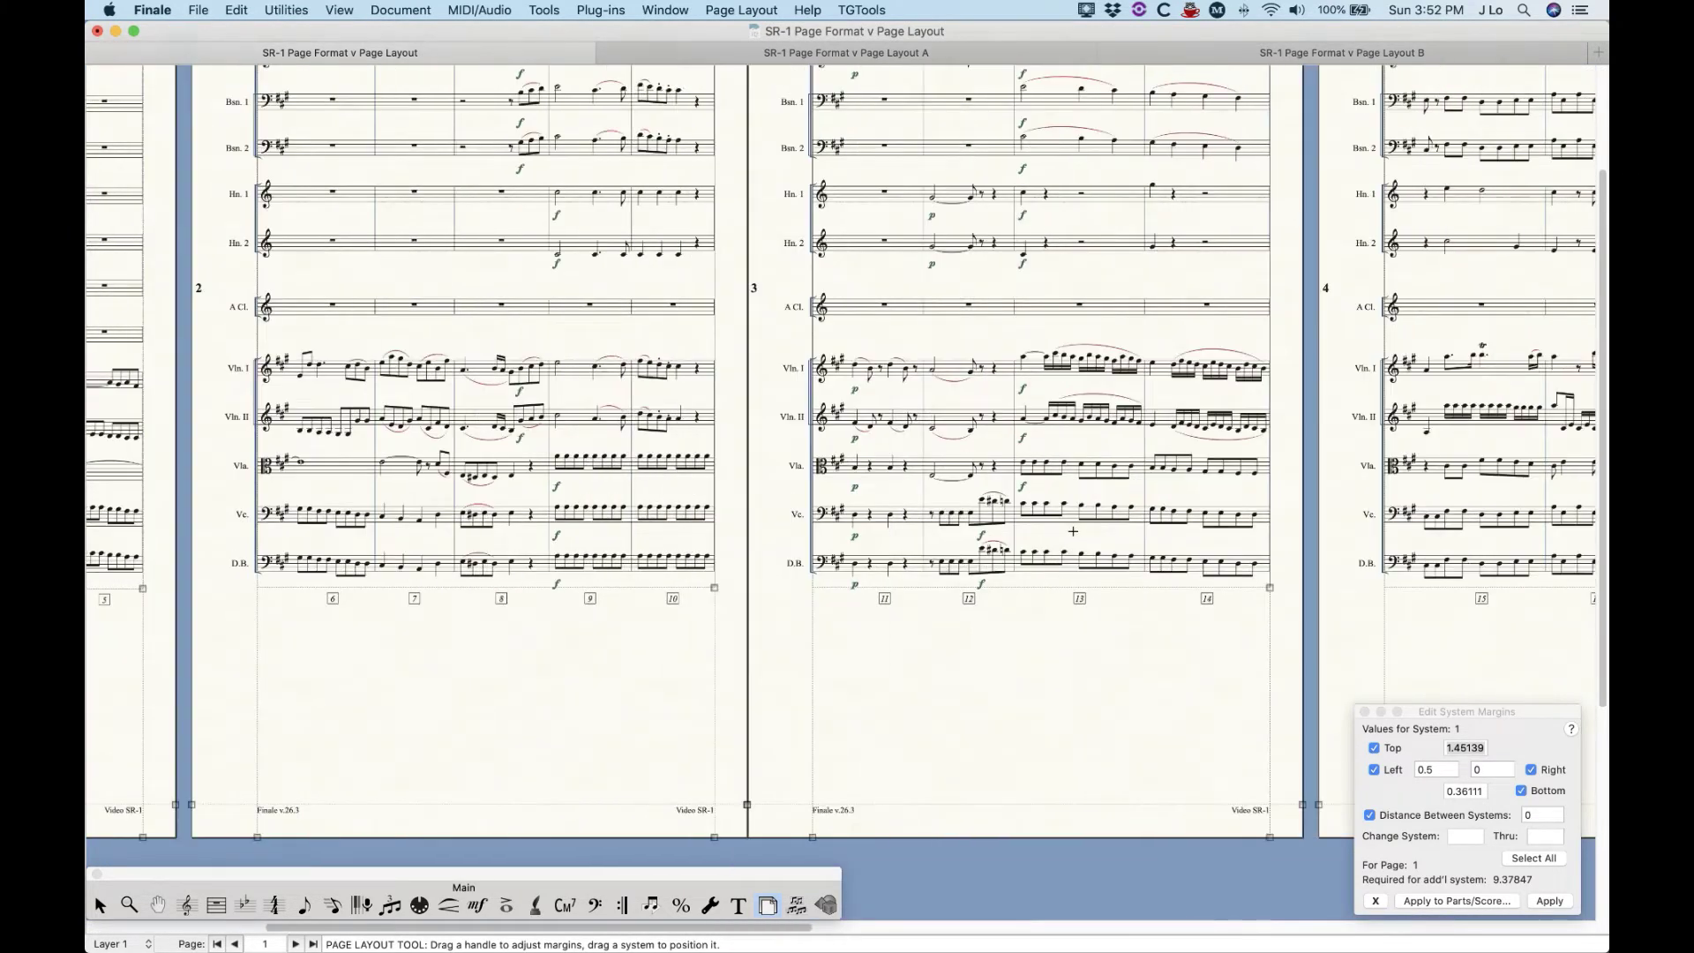
pyautogui.hscroll(5, 1060, 527)
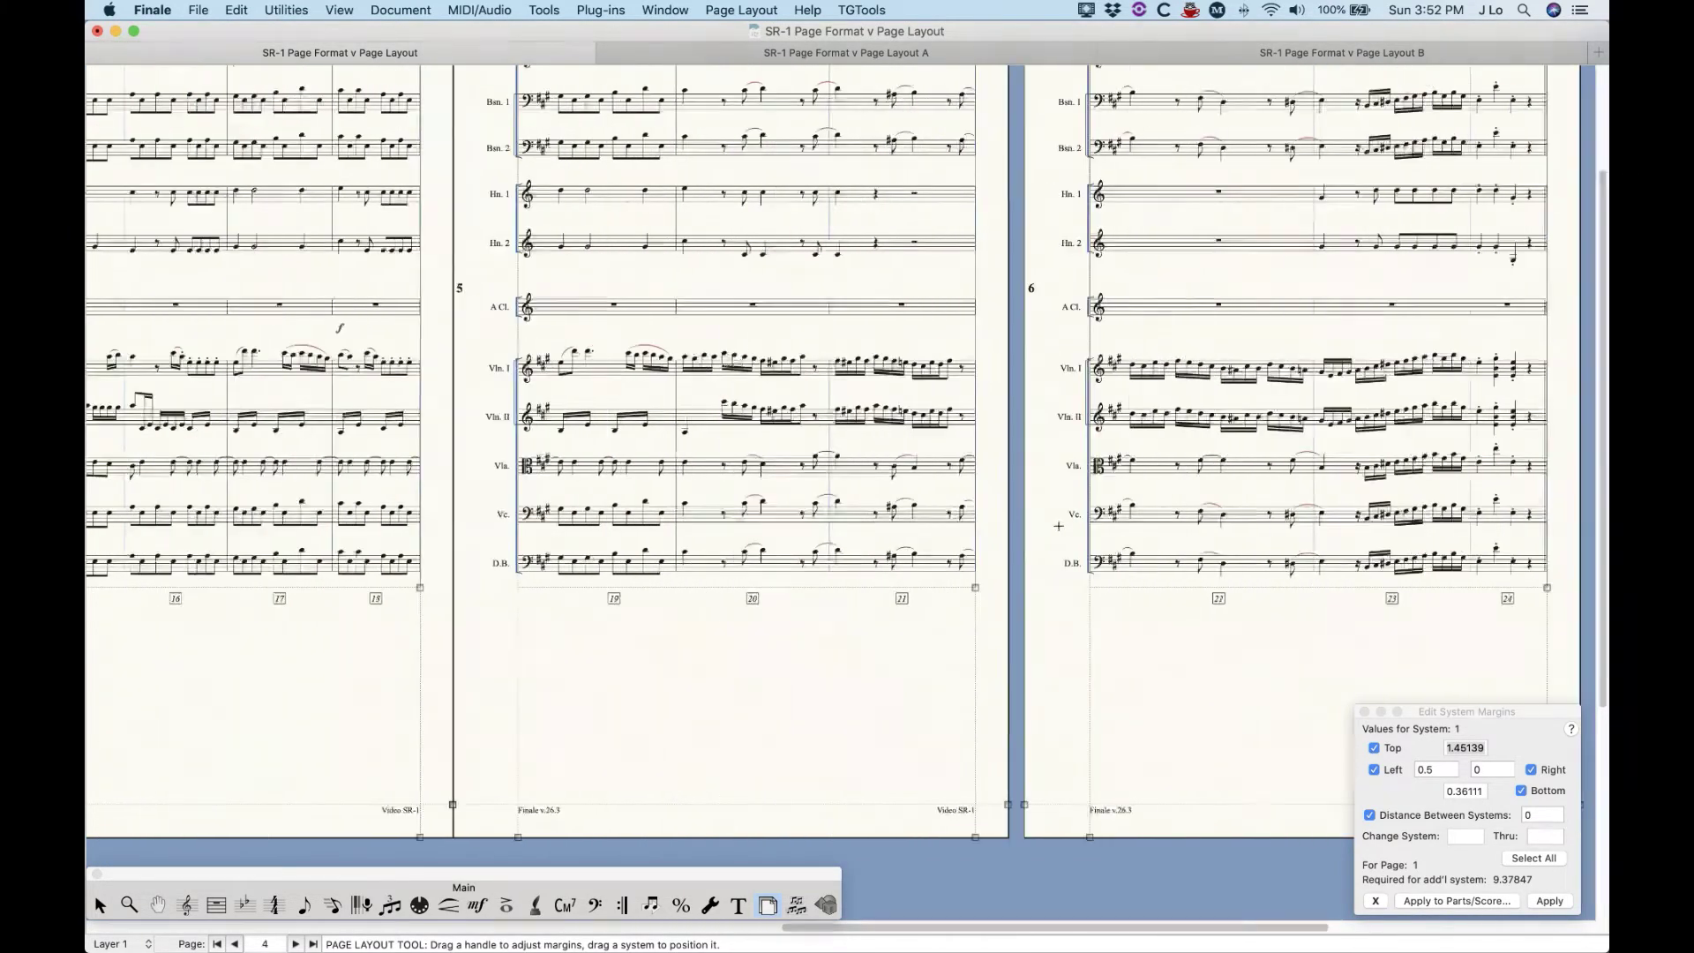
pyautogui.scroll(5, 1060, 528)
pyautogui.press('super+Home')
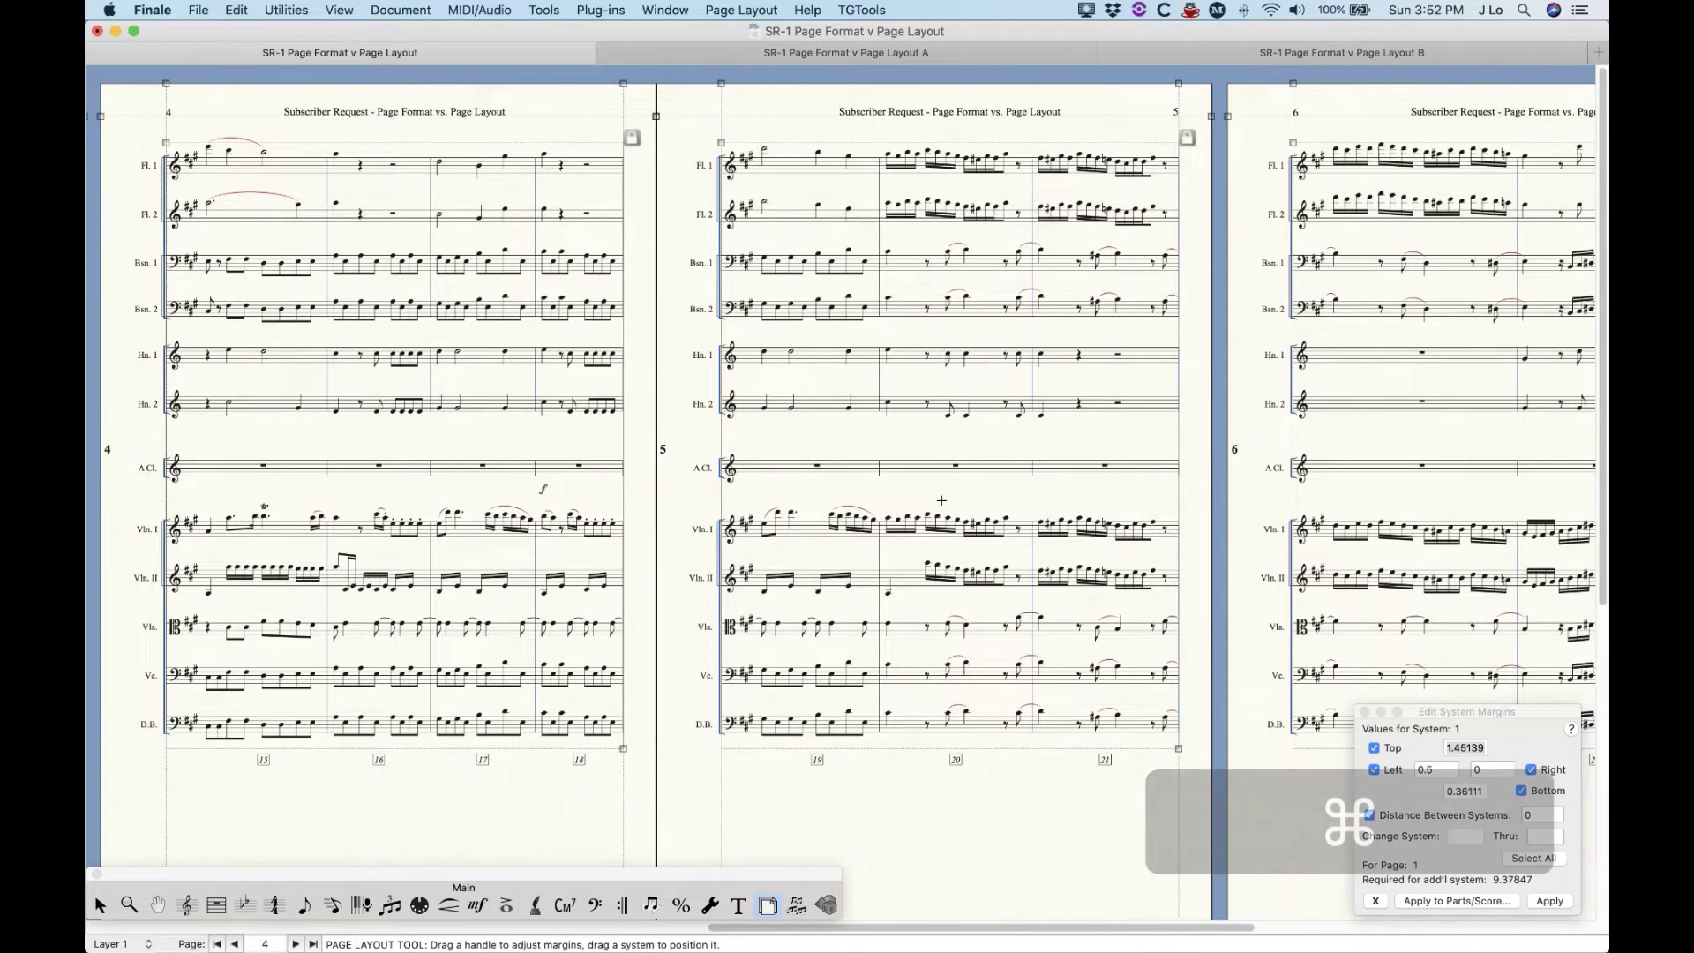
# Confirm Page Format for Score still lists Letter, then jump ahead to page 4.
pyautogui.click(425, 8)
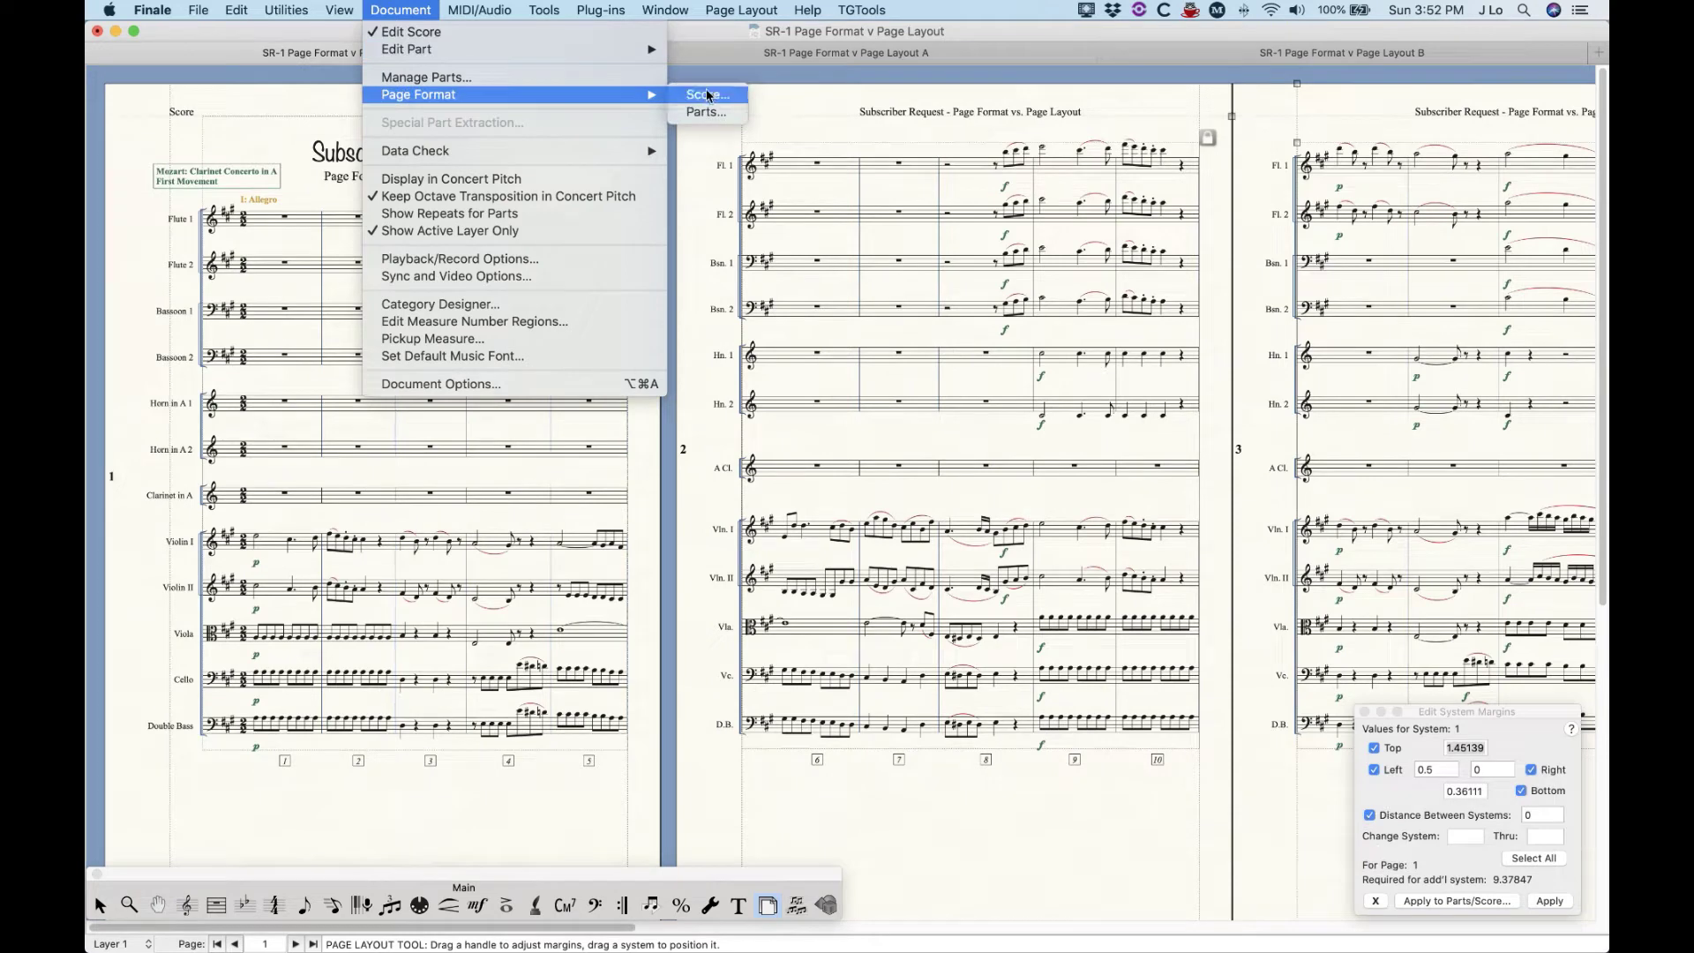
pyautogui.click(712, 94)
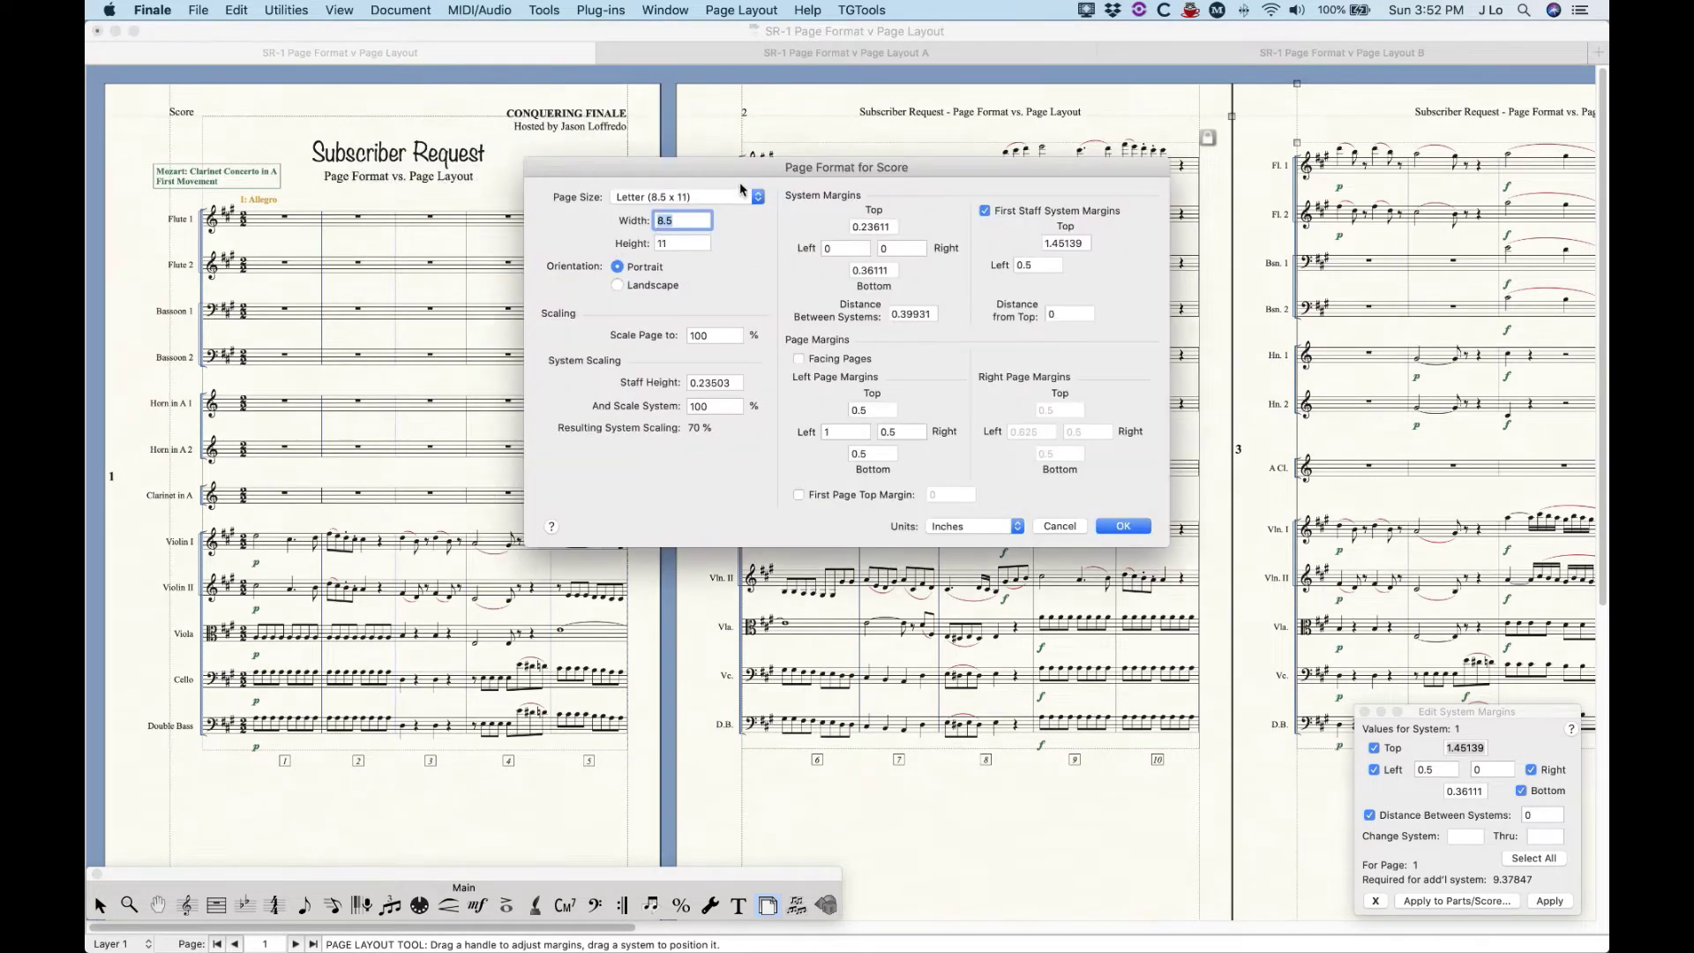
pyautogui.click(663, 198)
pyautogui.click(663, 198)
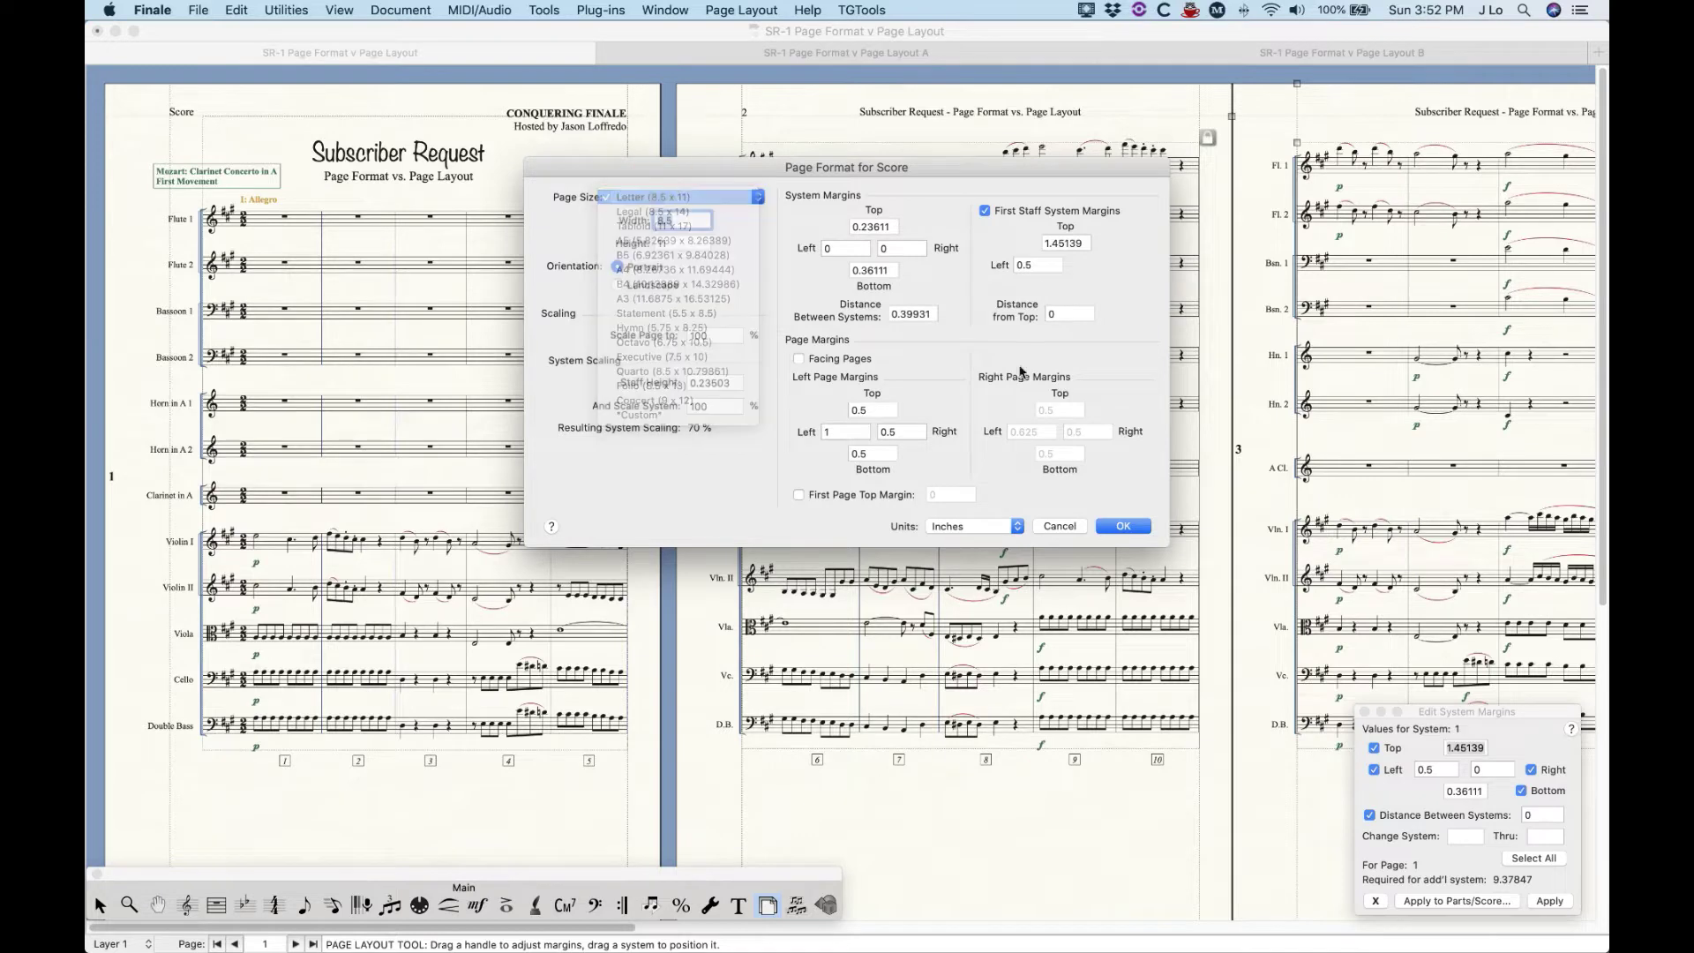
pyautogui.click(1120, 524)
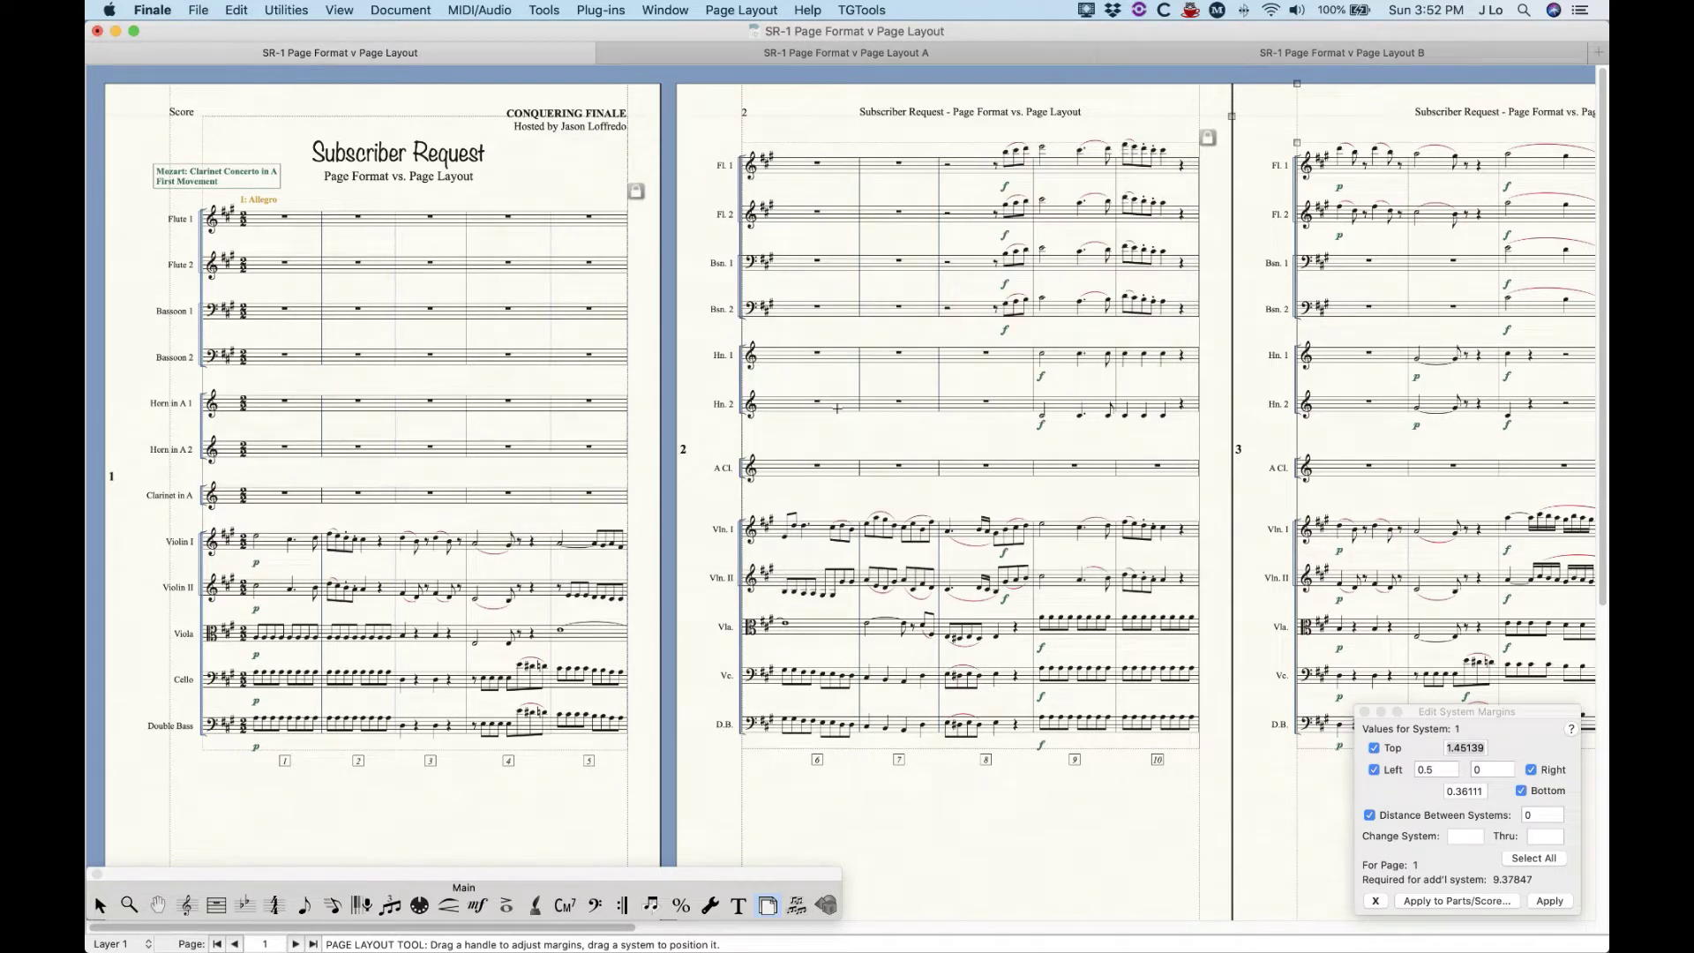
pyautogui.press('super+Page_Down')
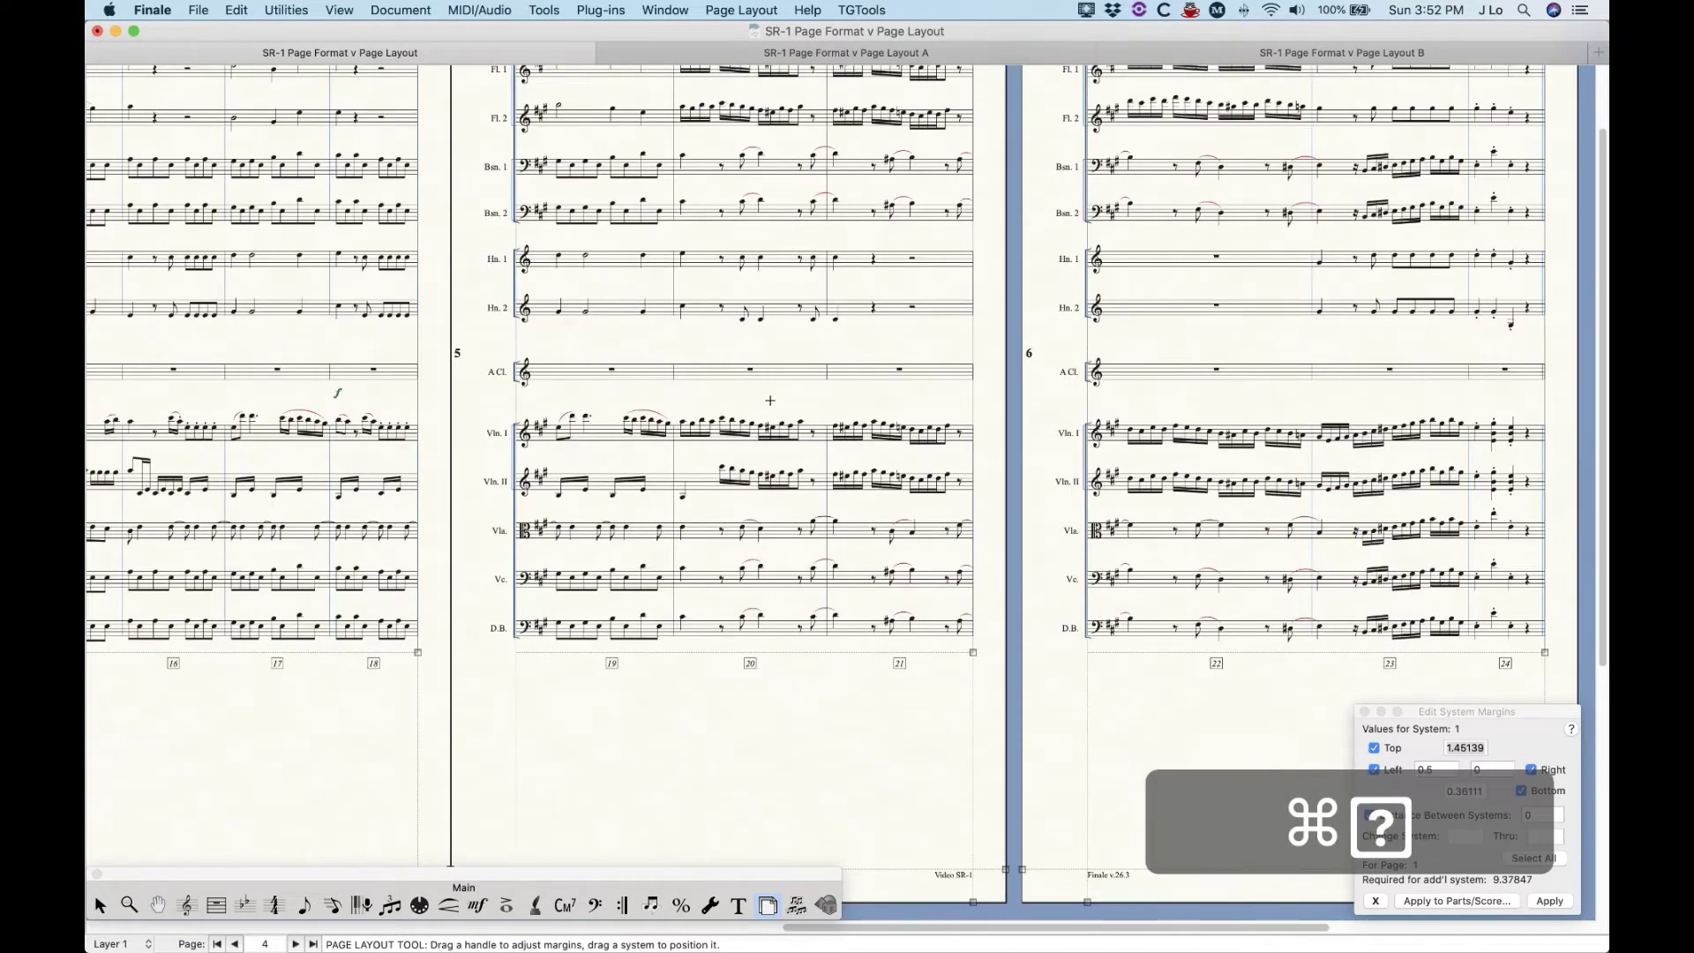
pyautogui.scroll(2, 770, 400)
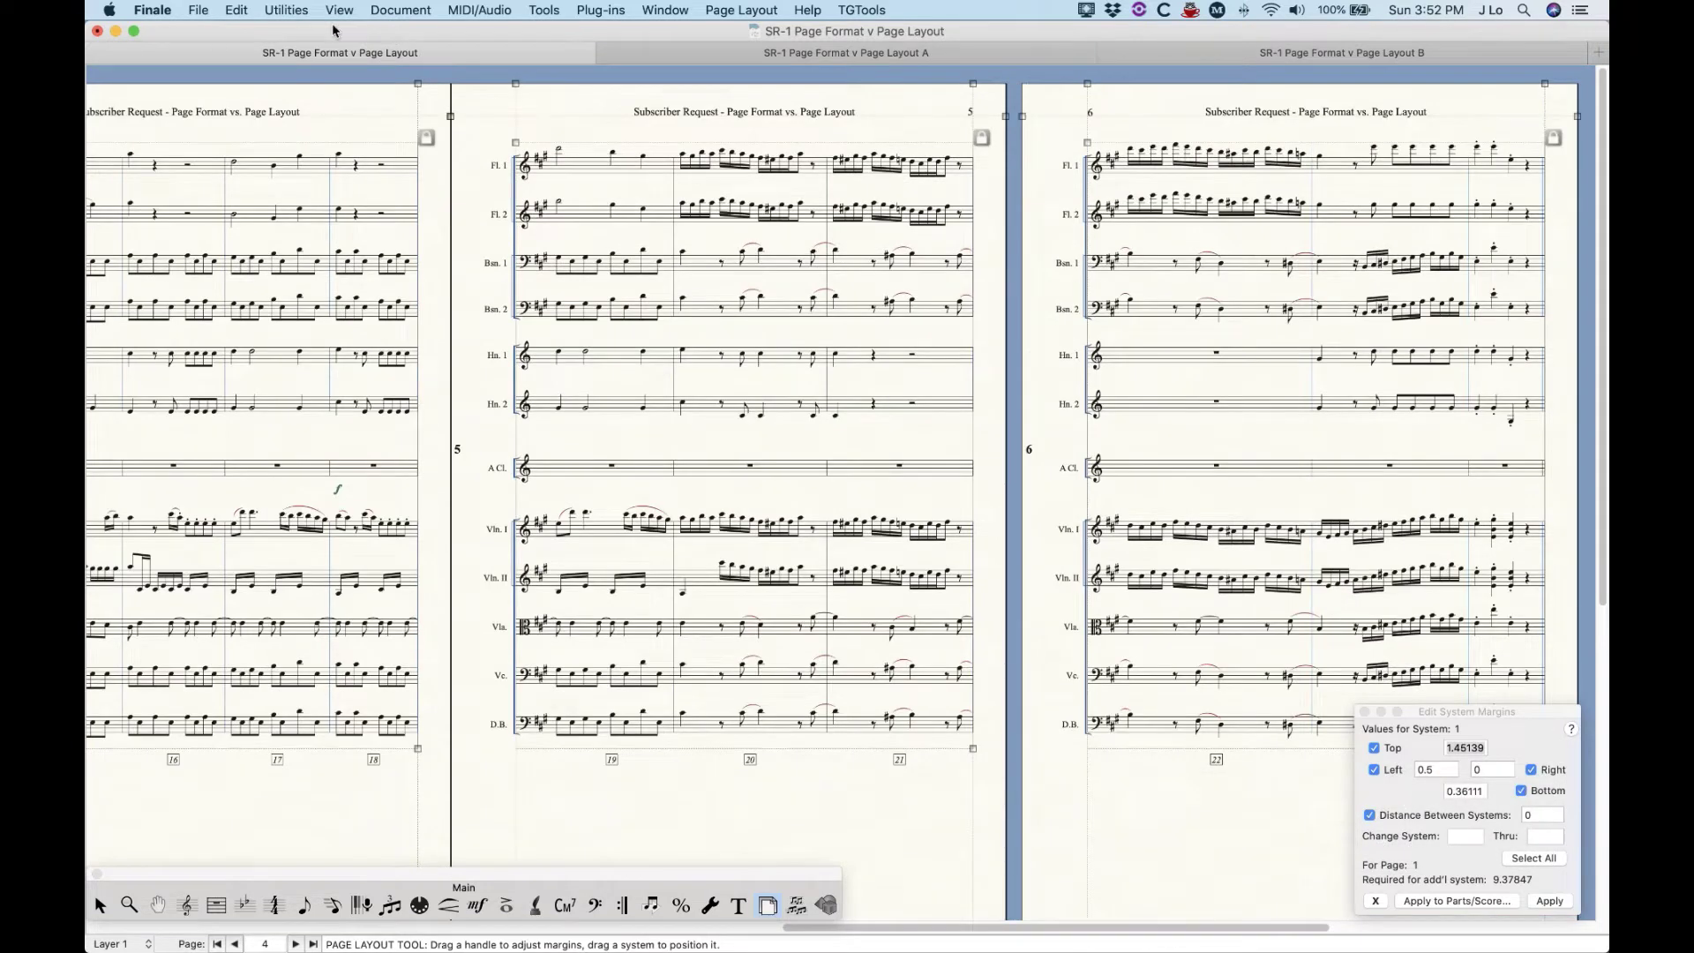
# Add 10 measures to the end of the score with Edit > Add Measures.
pyautogui.click(236, 10)
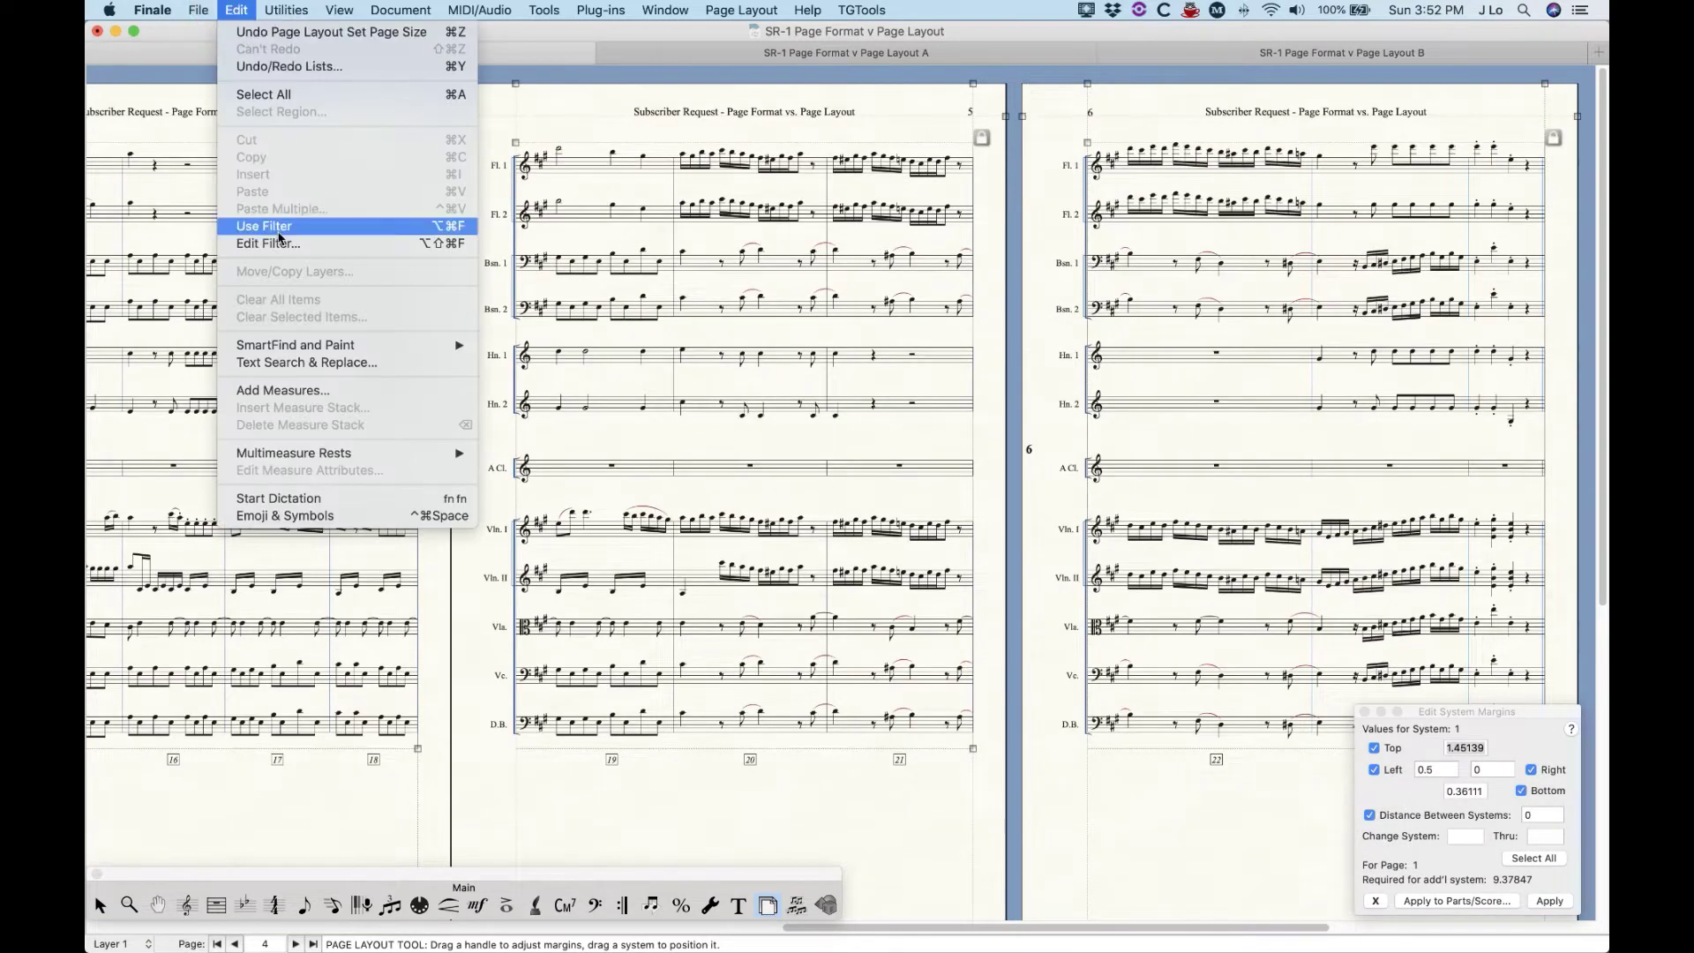
pyautogui.click(296, 391)
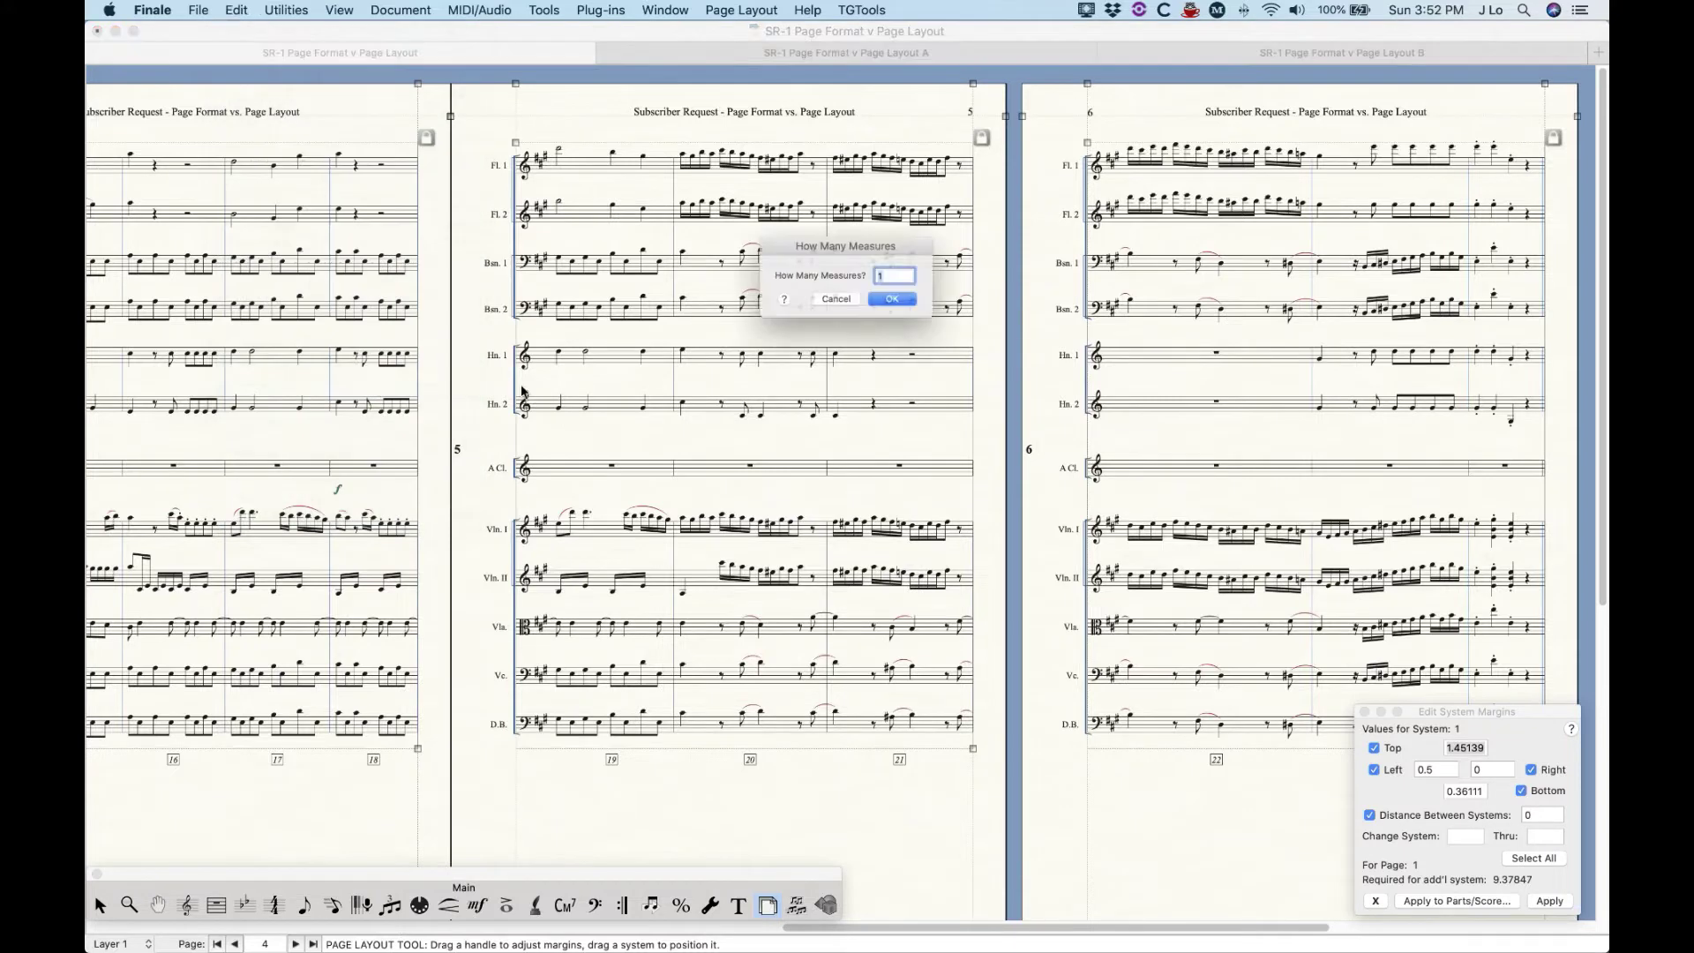
pyautogui.write('10')
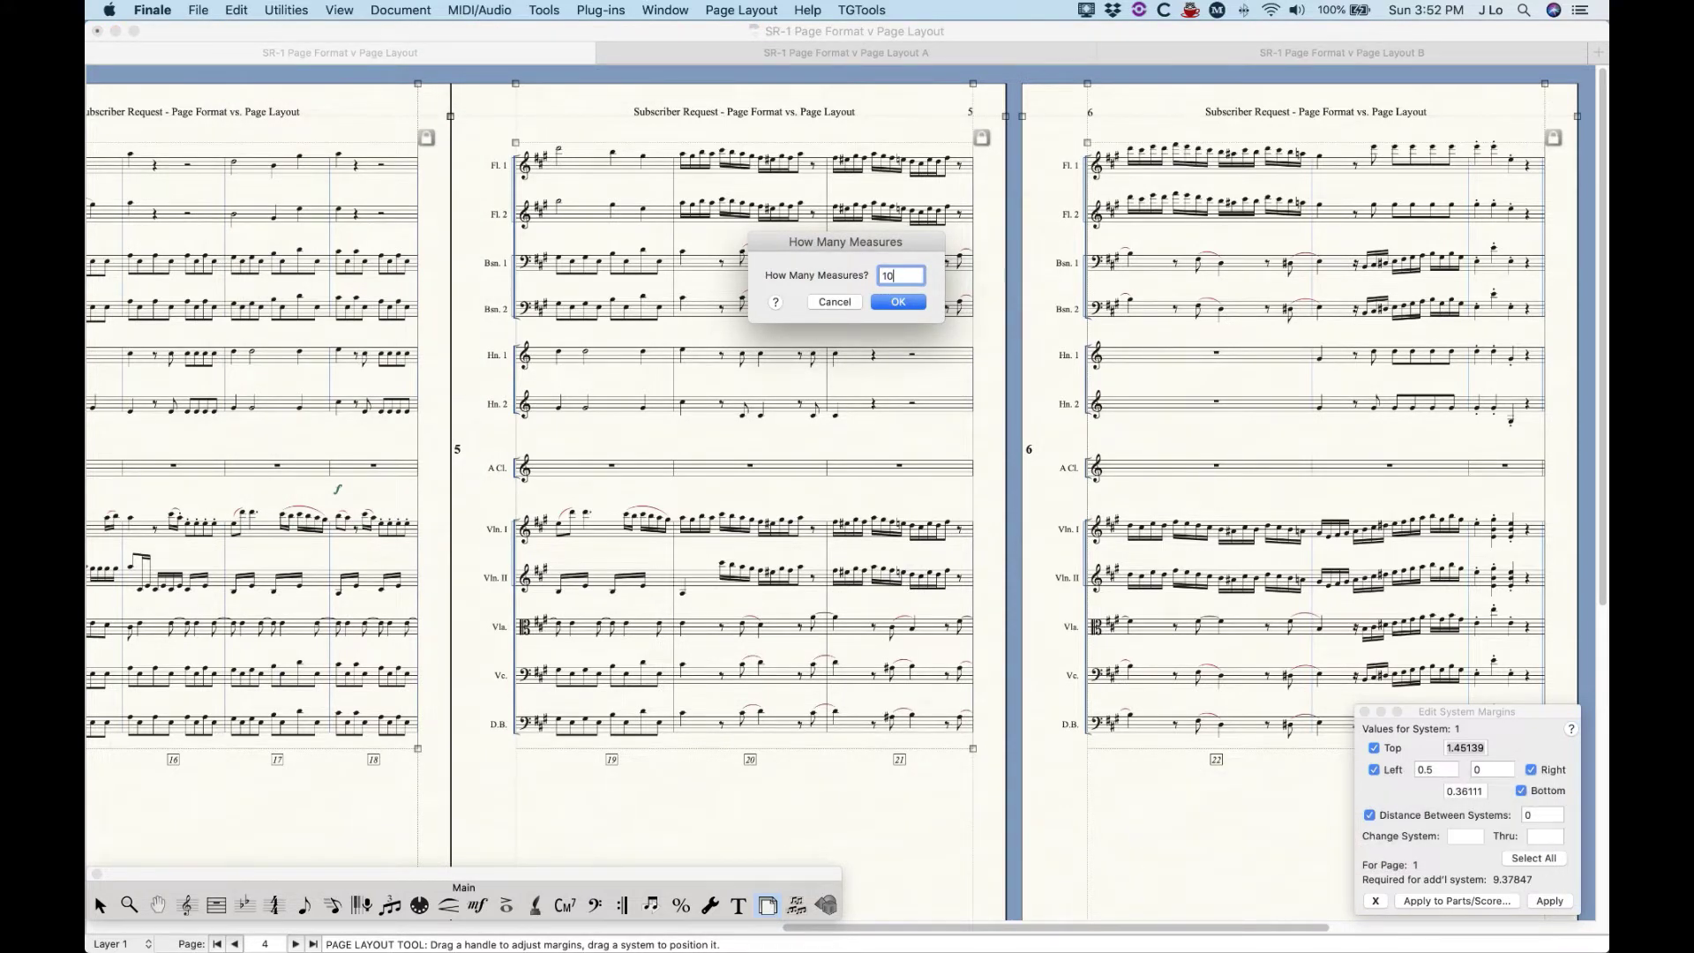
pyautogui.press('Return')
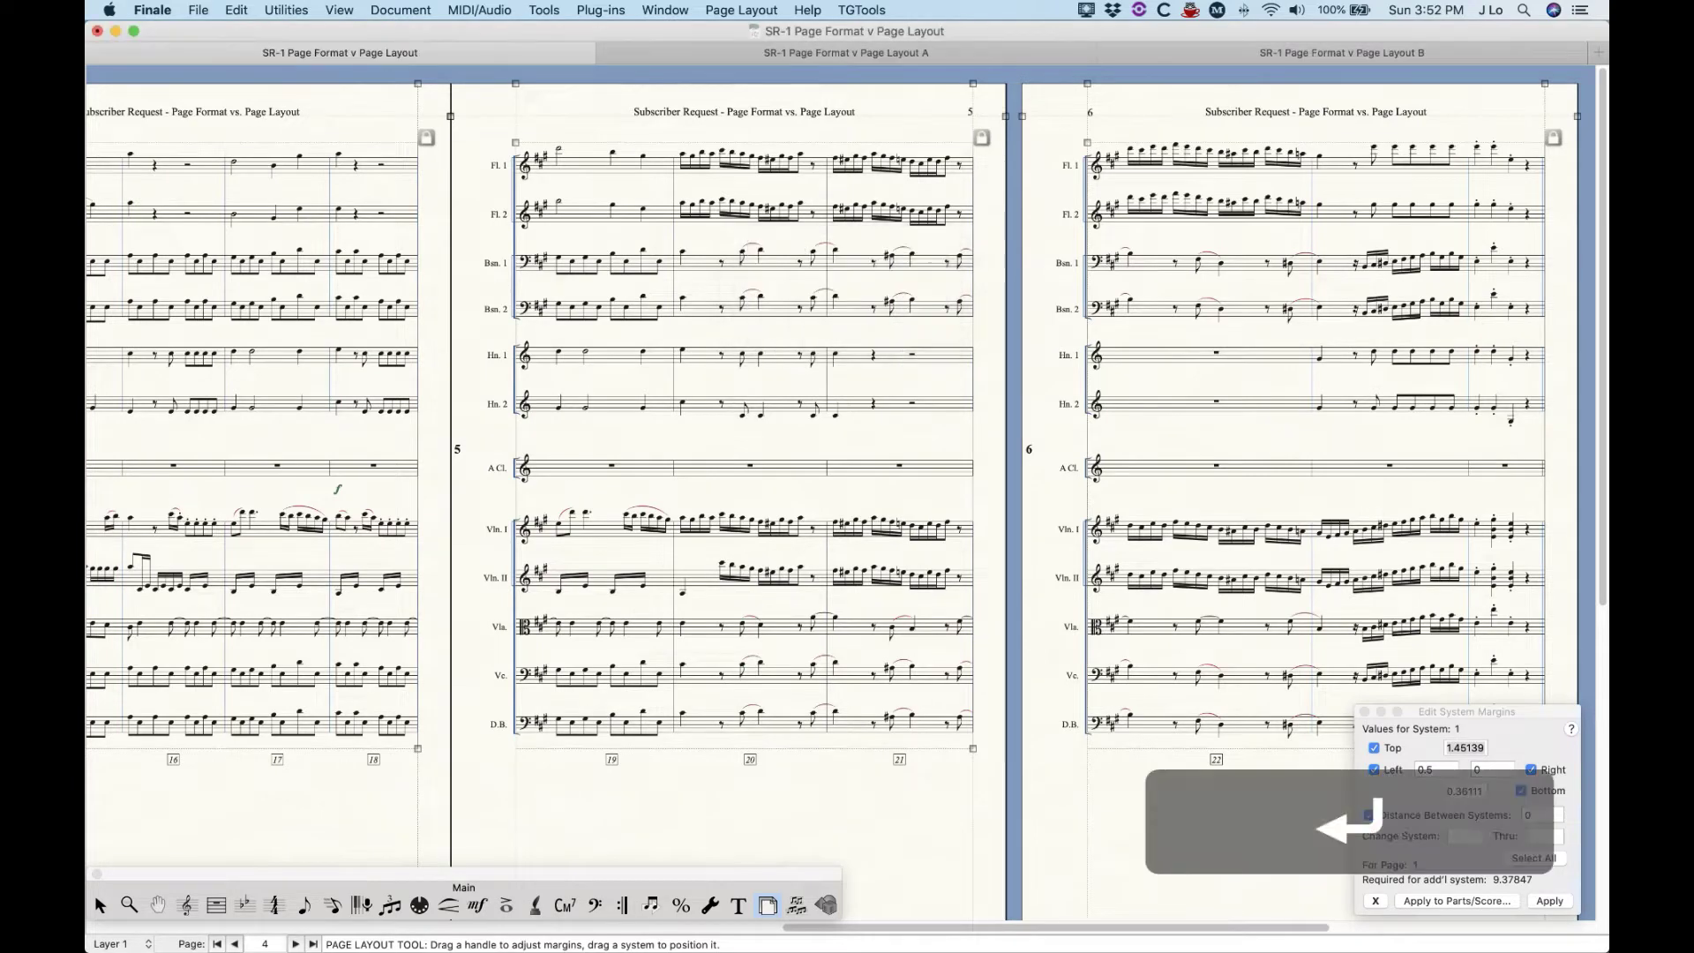
# Look over the new pages, then bring up the Document > Page Format menu.
pyautogui.hscroll(10, 823, 372)
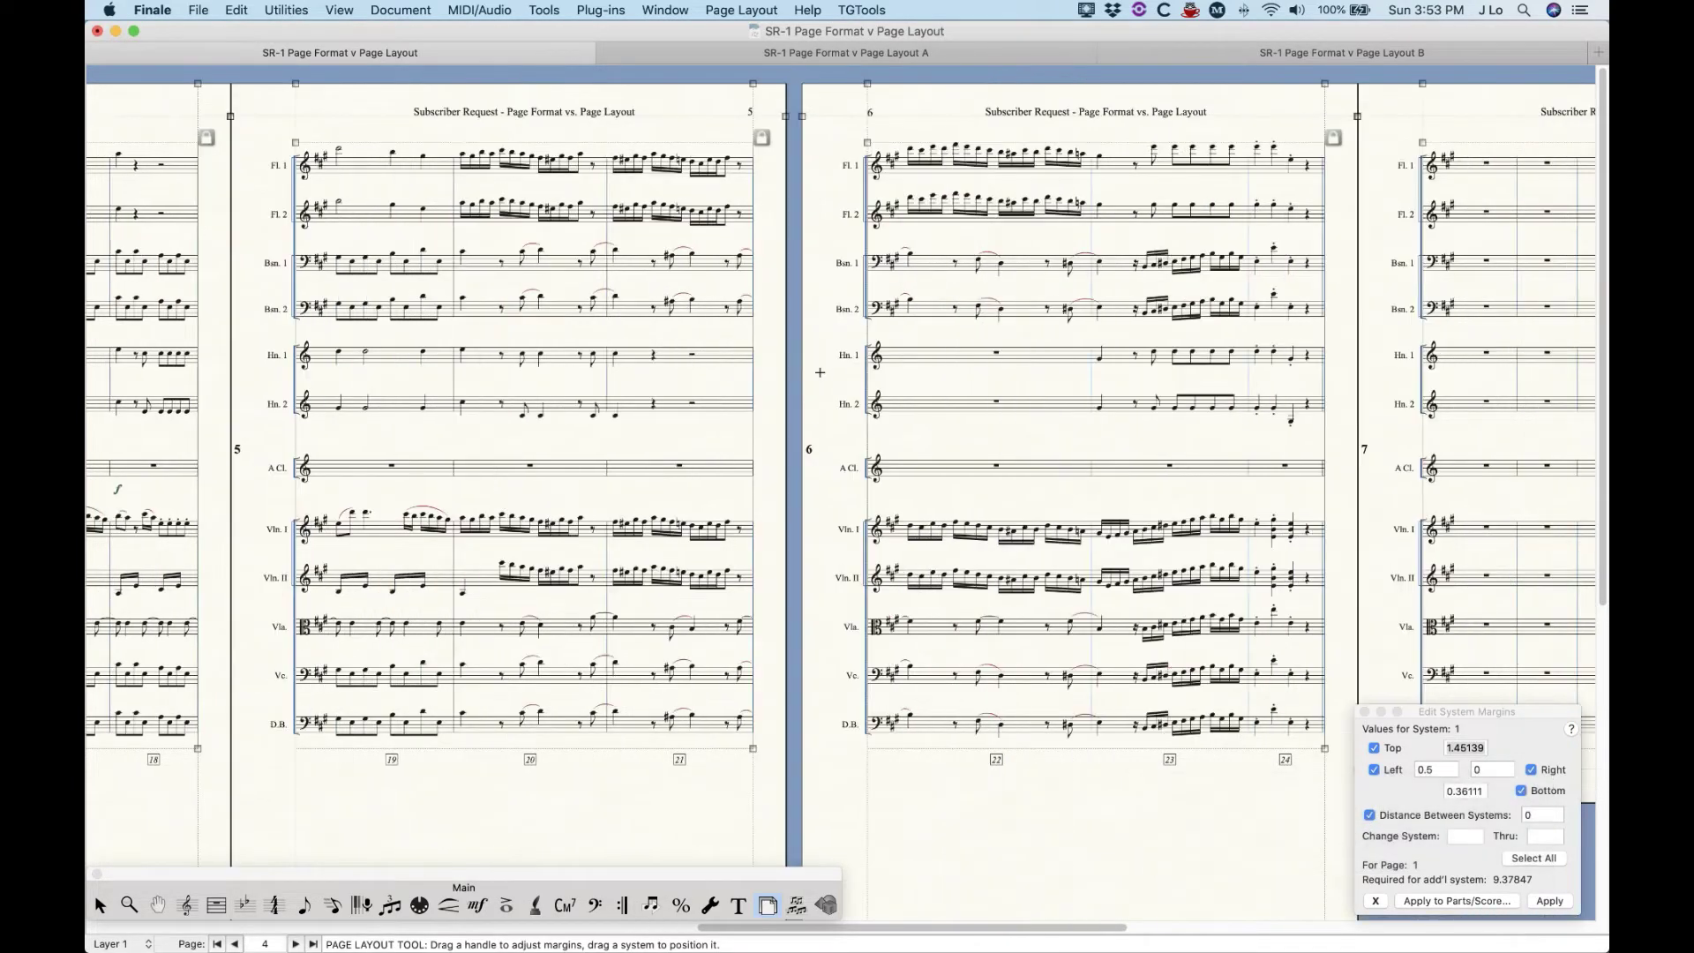
pyautogui.hscroll(3, 814, 375)
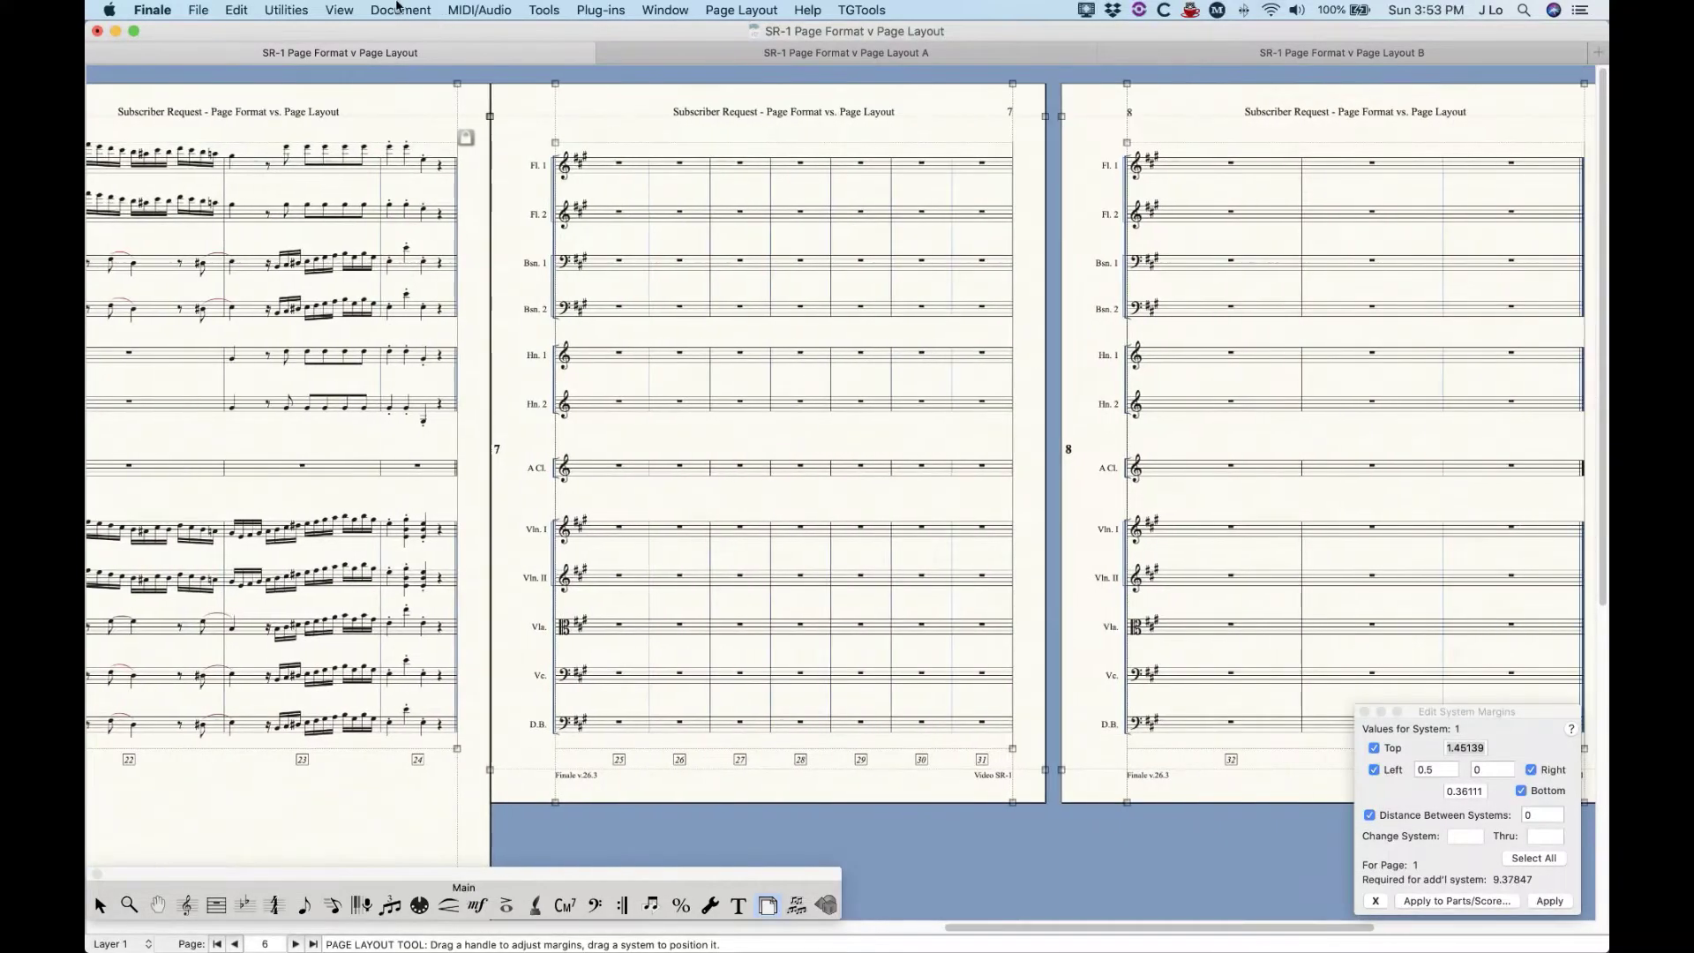
pyautogui.scroll(-1, 689, 390)
pyautogui.scroll(-5, 689, 390)
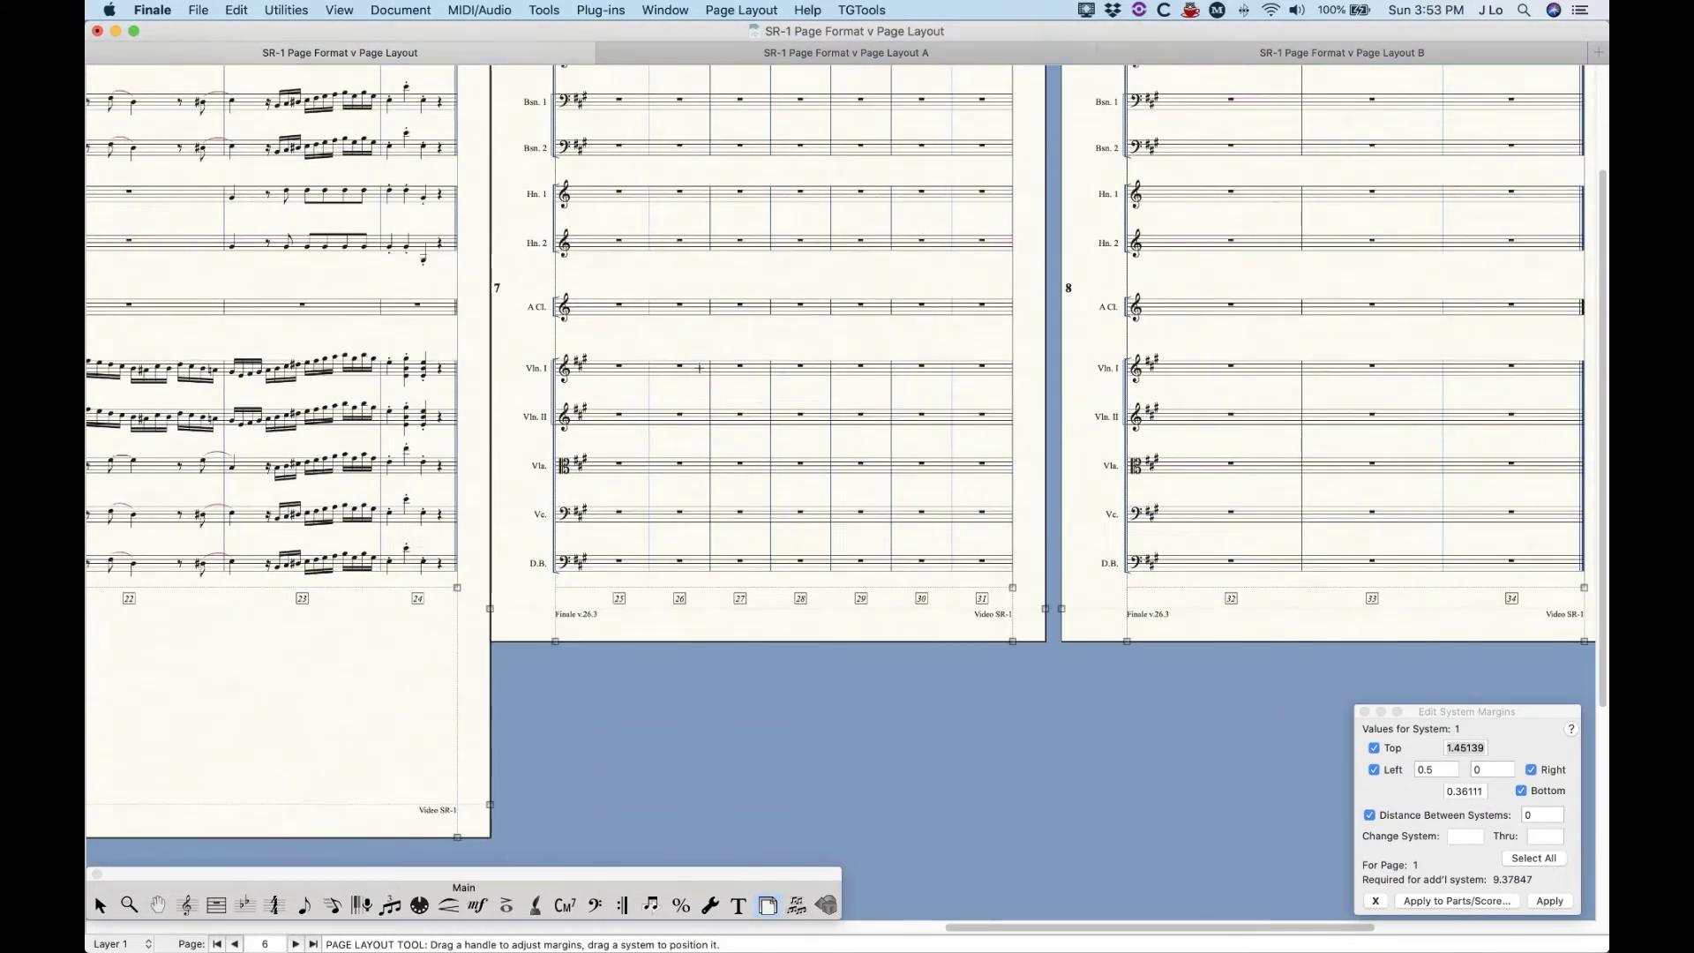
pyautogui.scroll(5, 553, 417)
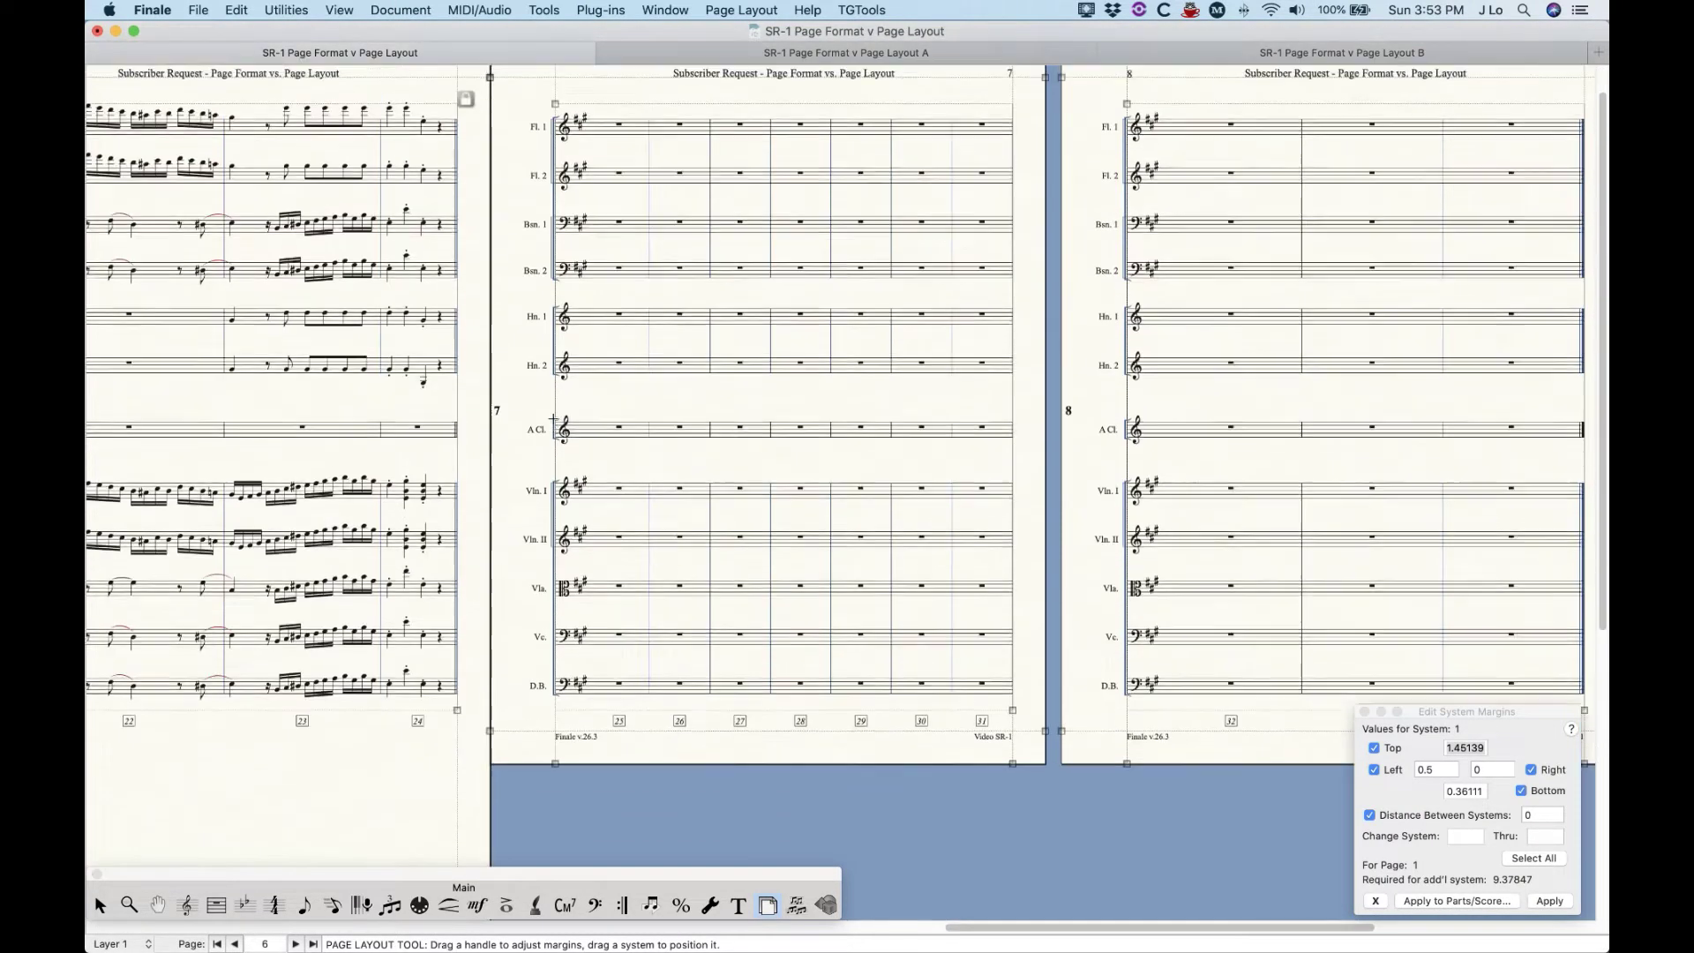
pyautogui.scroll(1, 553, 417)
pyautogui.click(406, 7)
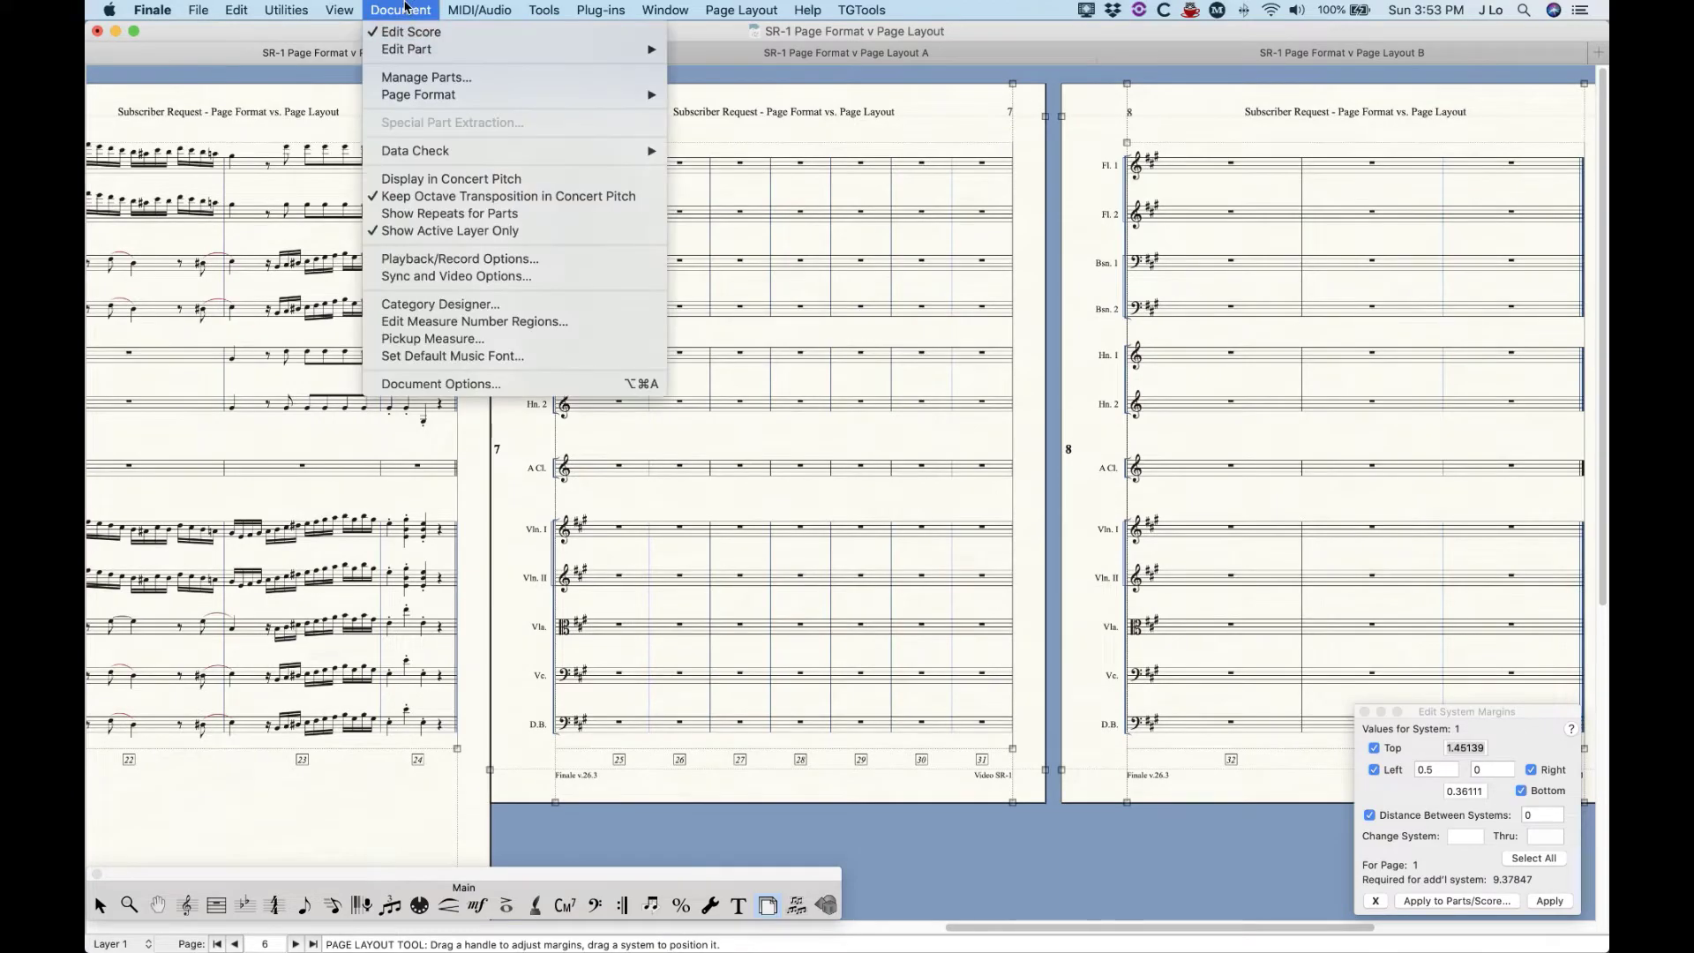
pyautogui.moveTo(635, 94)
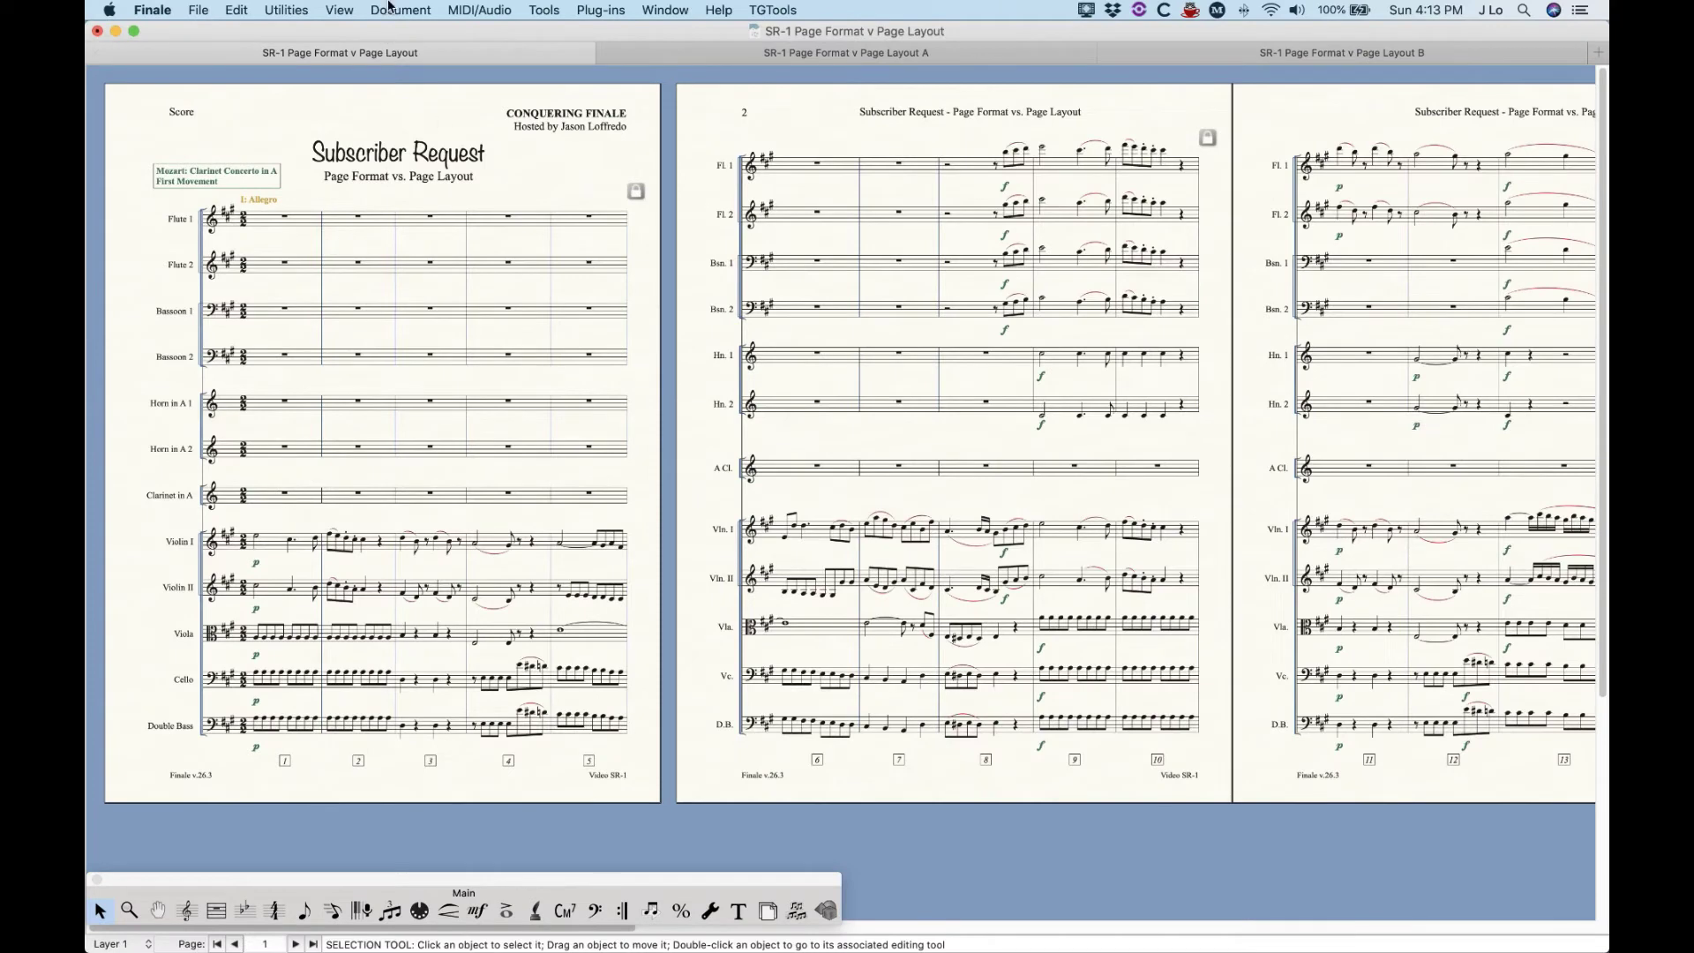
pyautogui.click(393, 10)
pyautogui.moveTo(601, 97)
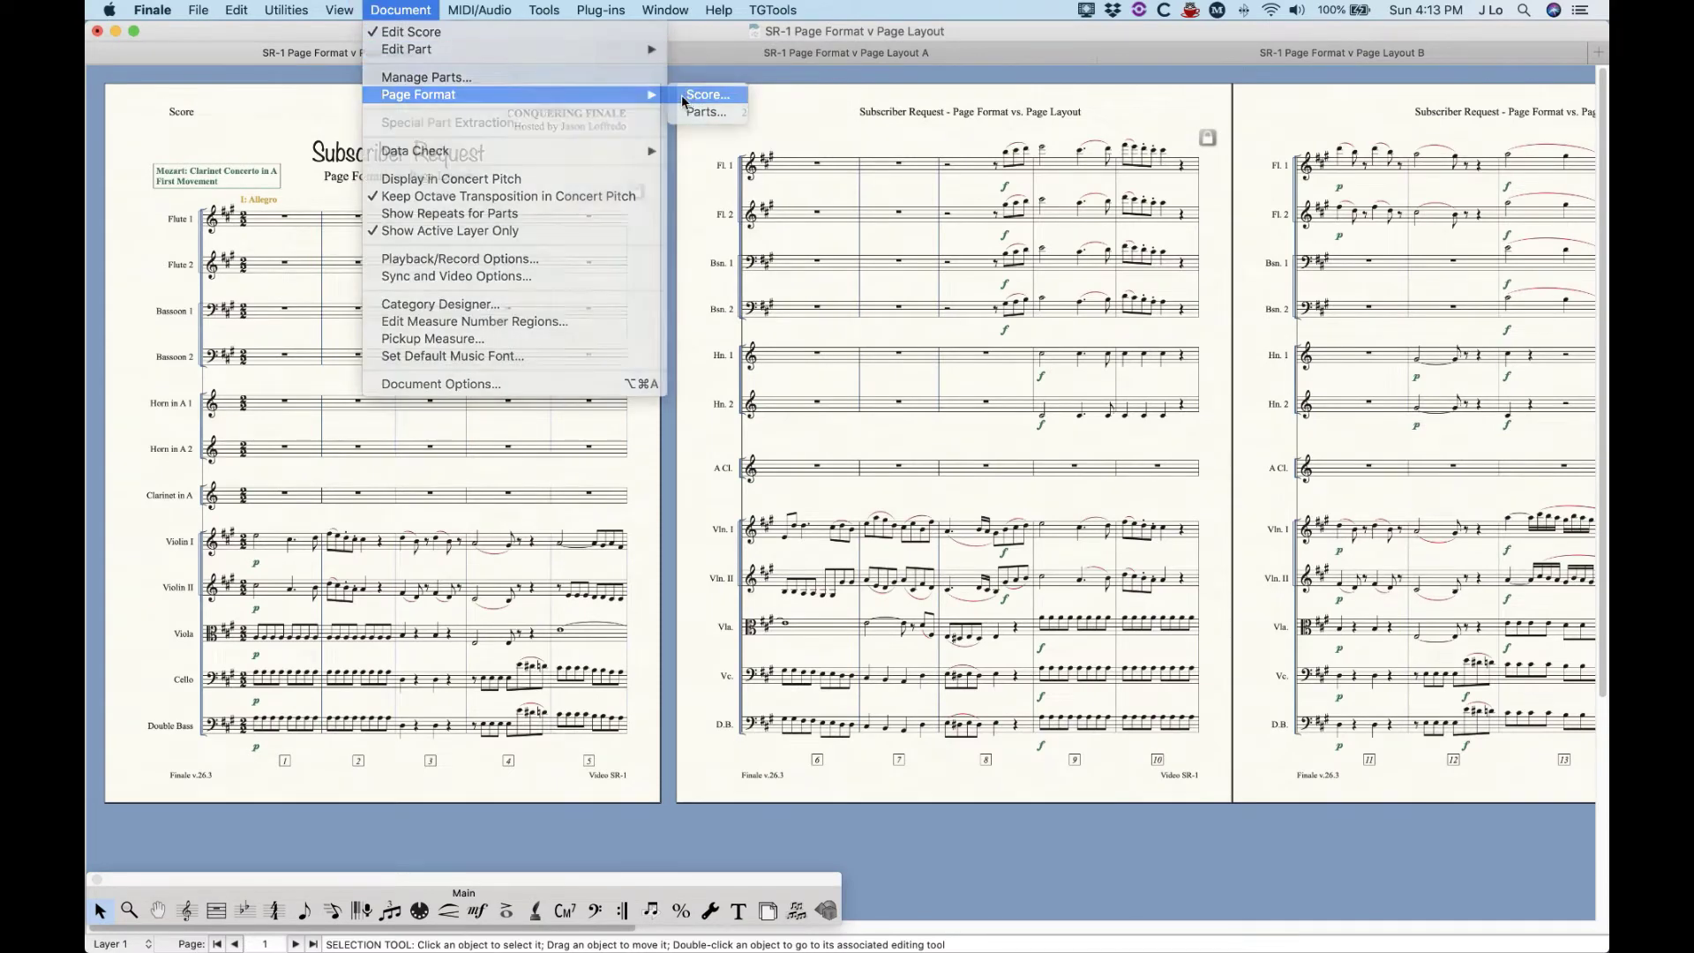
pyautogui.click(704, 94)
pyautogui.click(706, 199)
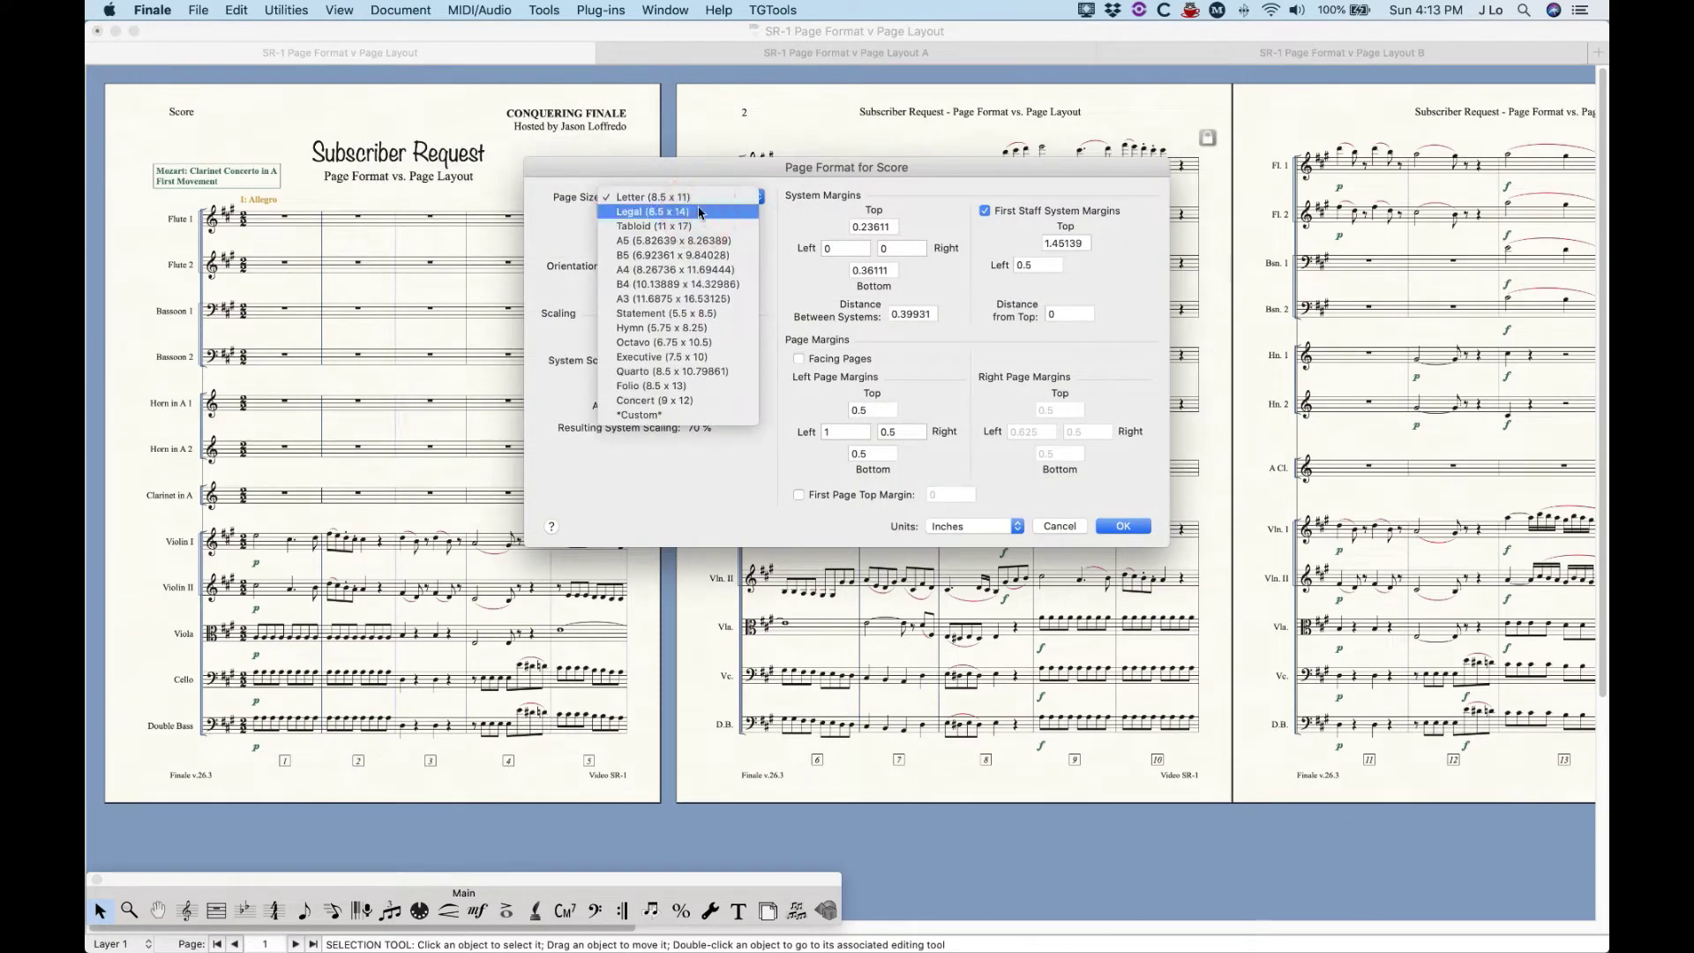
pyautogui.click(671, 197)
pyautogui.click(1111, 526)
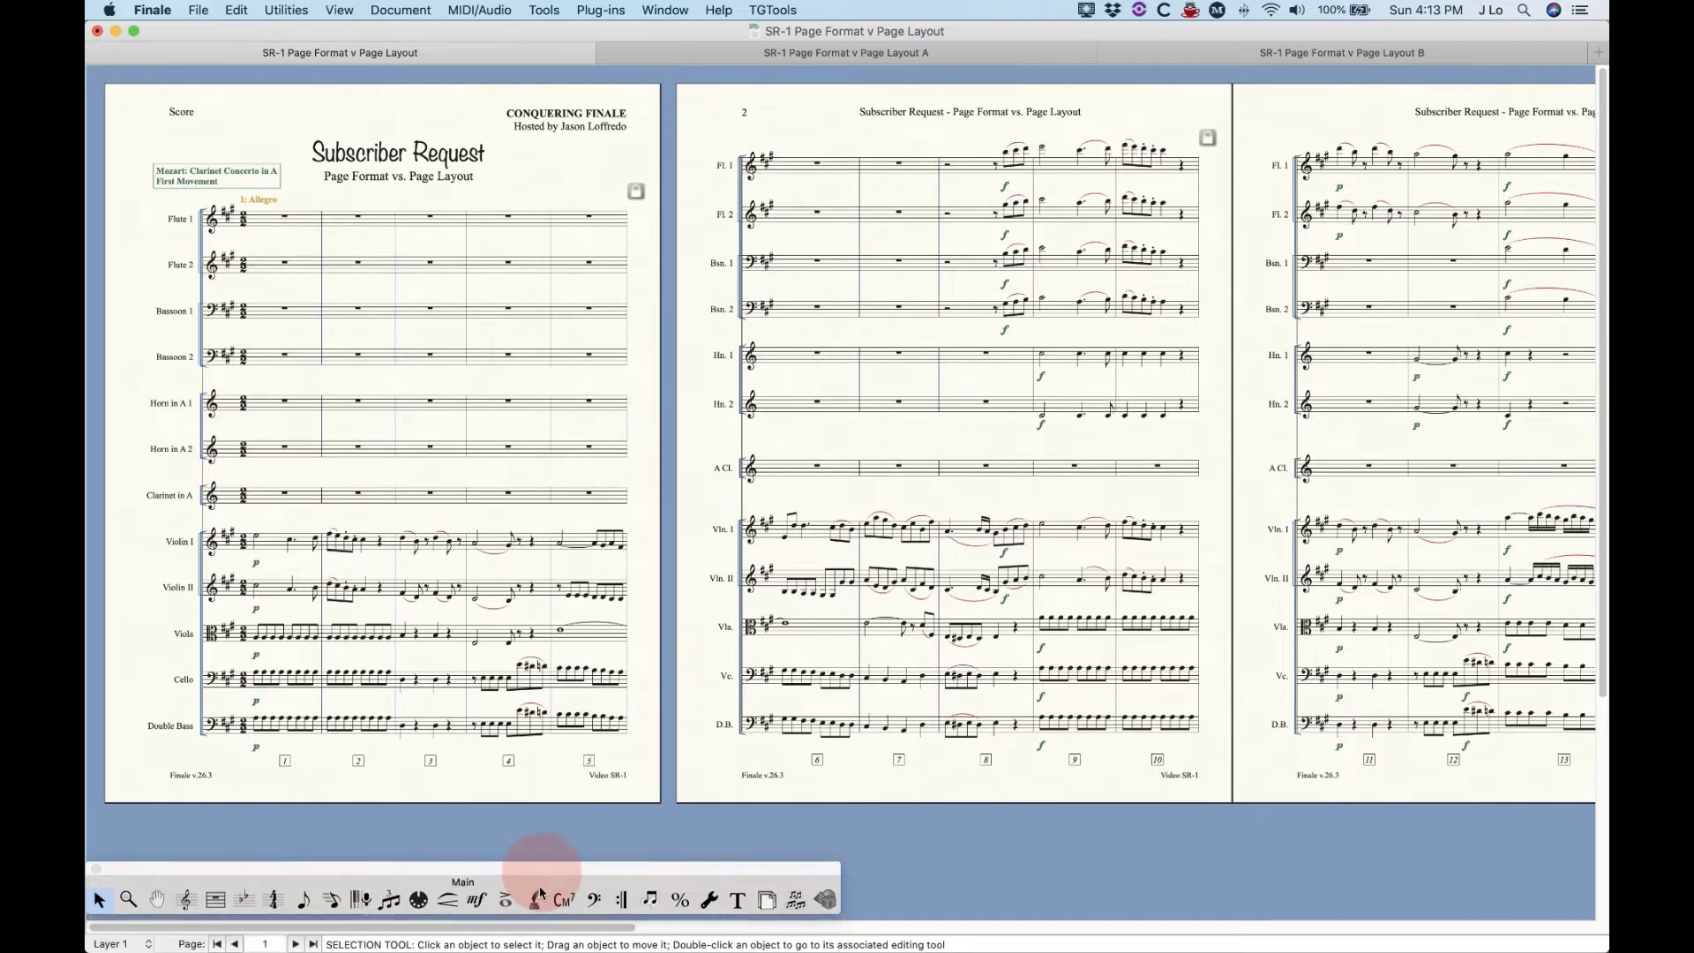
pyautogui.hscroll(2, 693, 947)
pyautogui.moveTo(692, 947); pyautogui.dragTo(1512, 926)
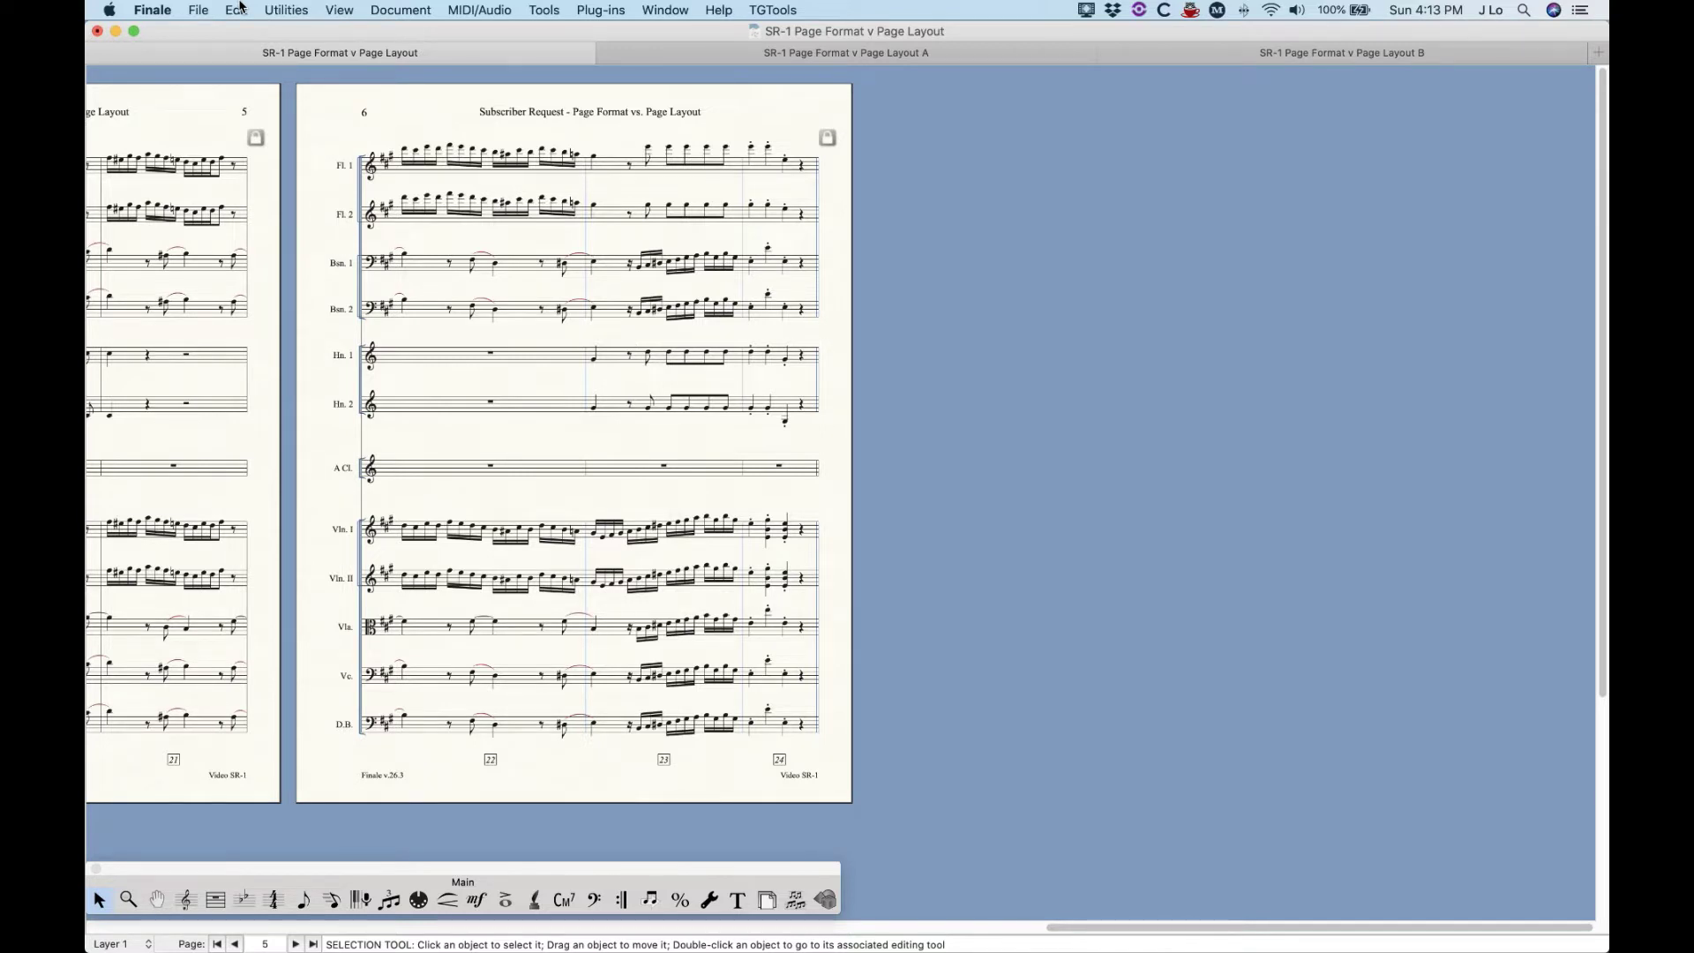
pyautogui.click(238, 10)
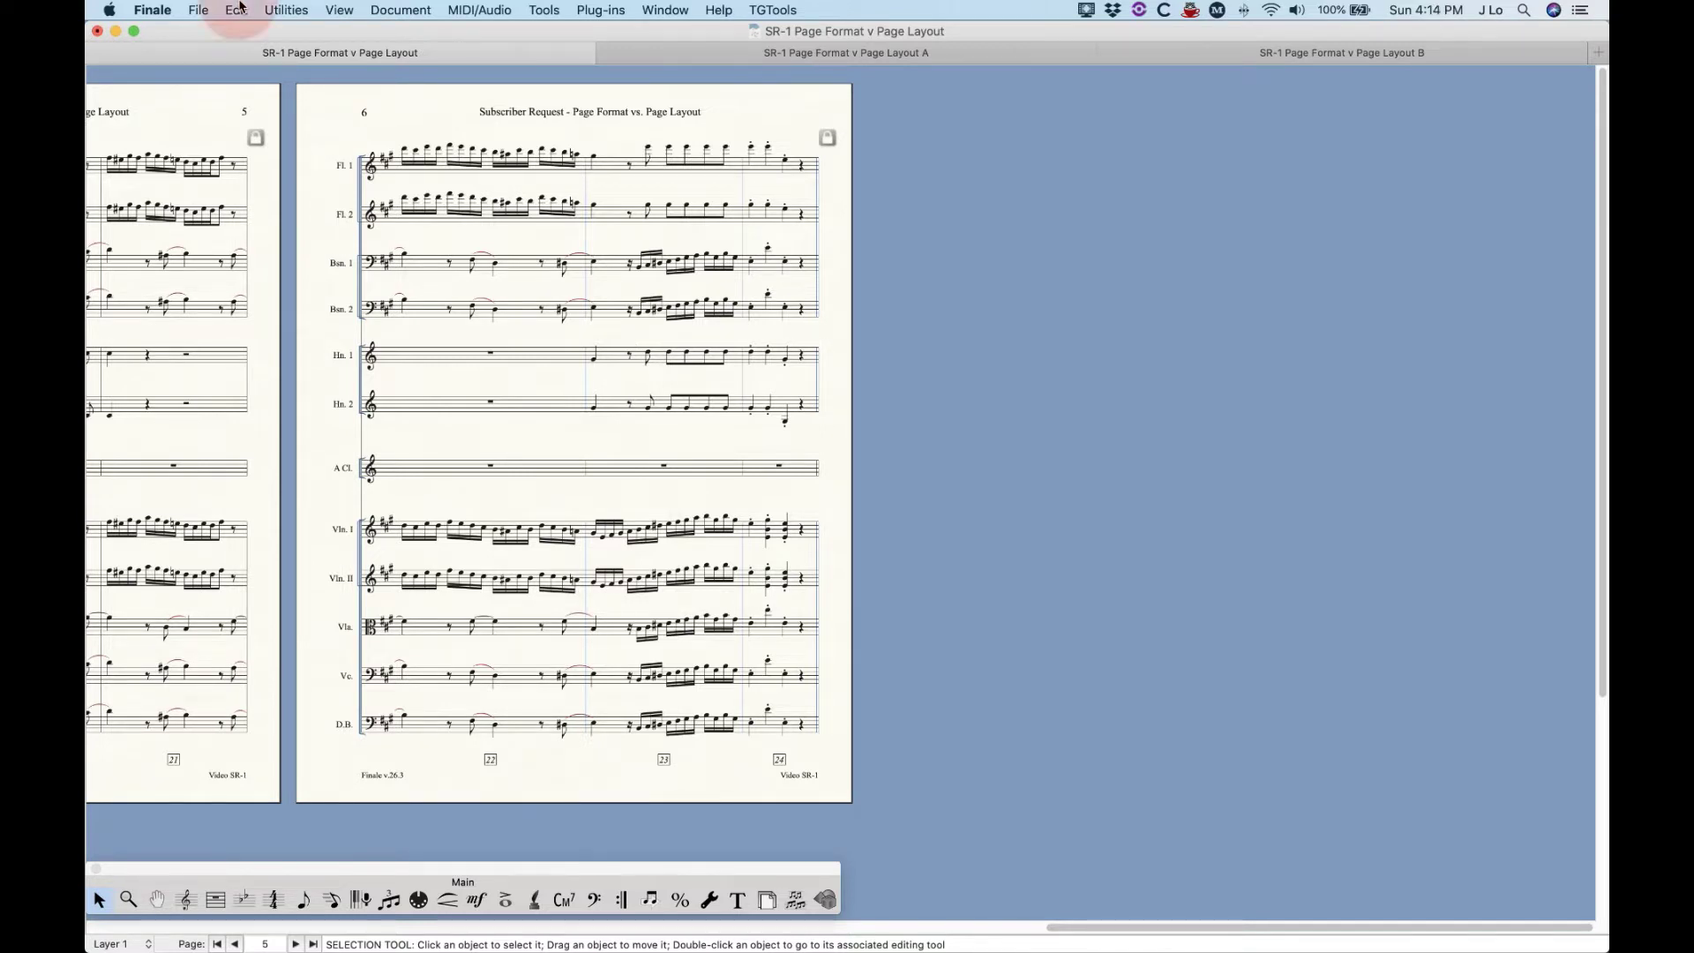
pyautogui.click(238, 9)
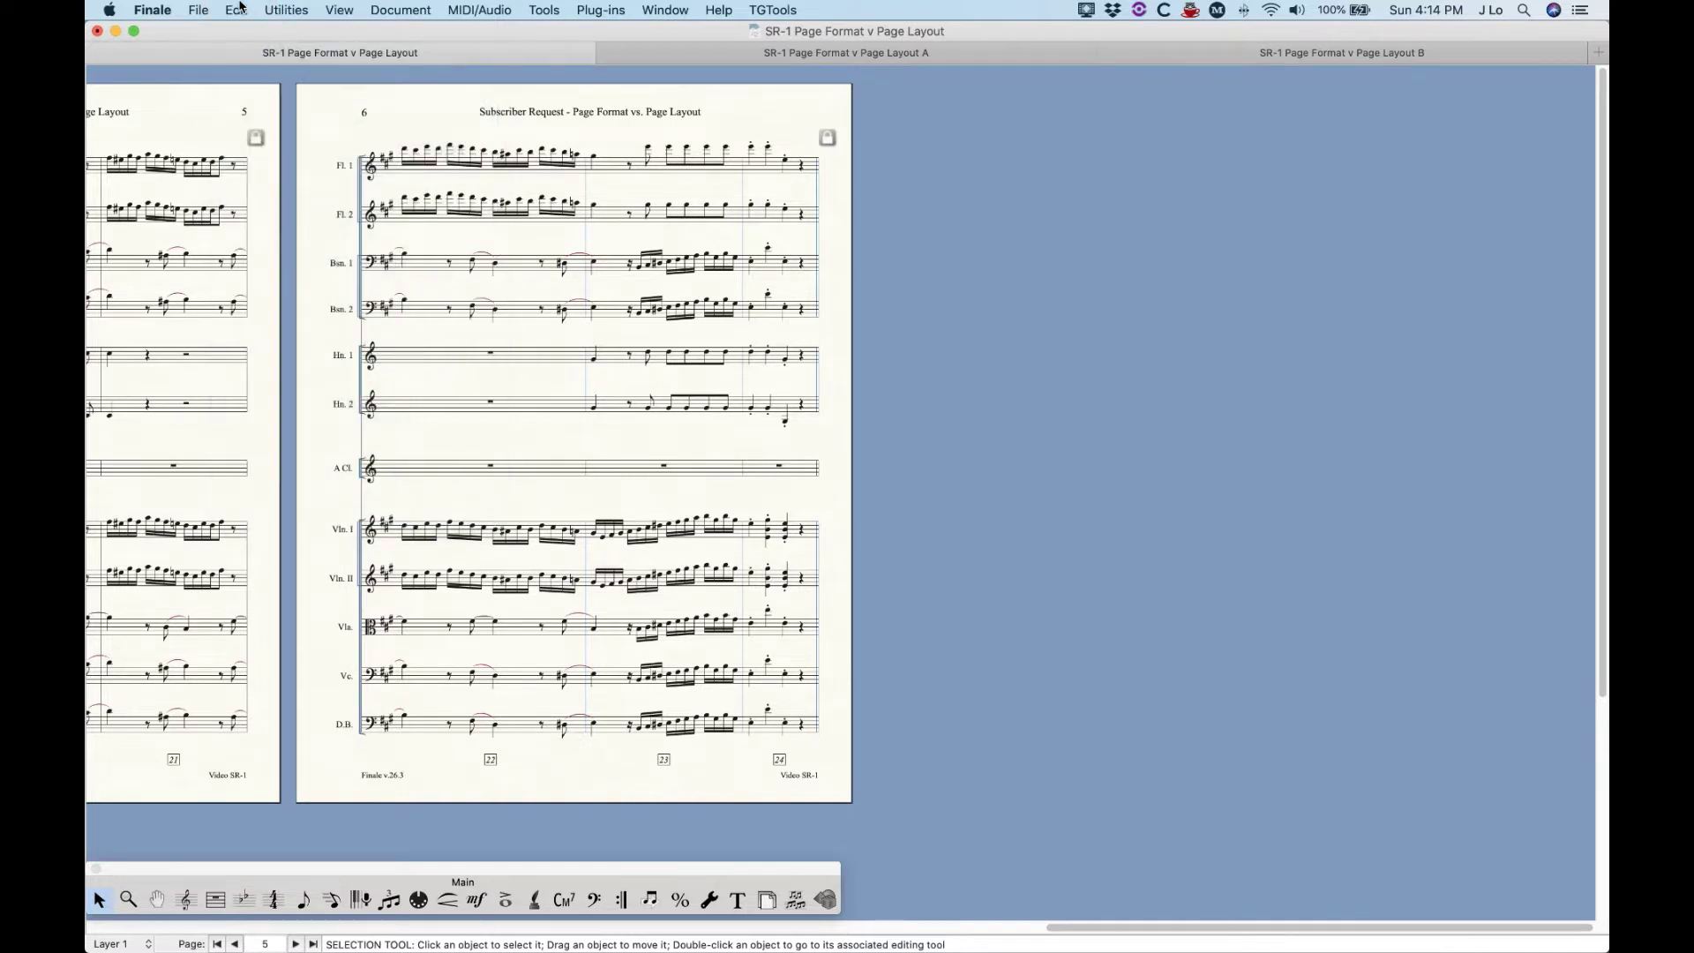
pyautogui.click(233, 9)
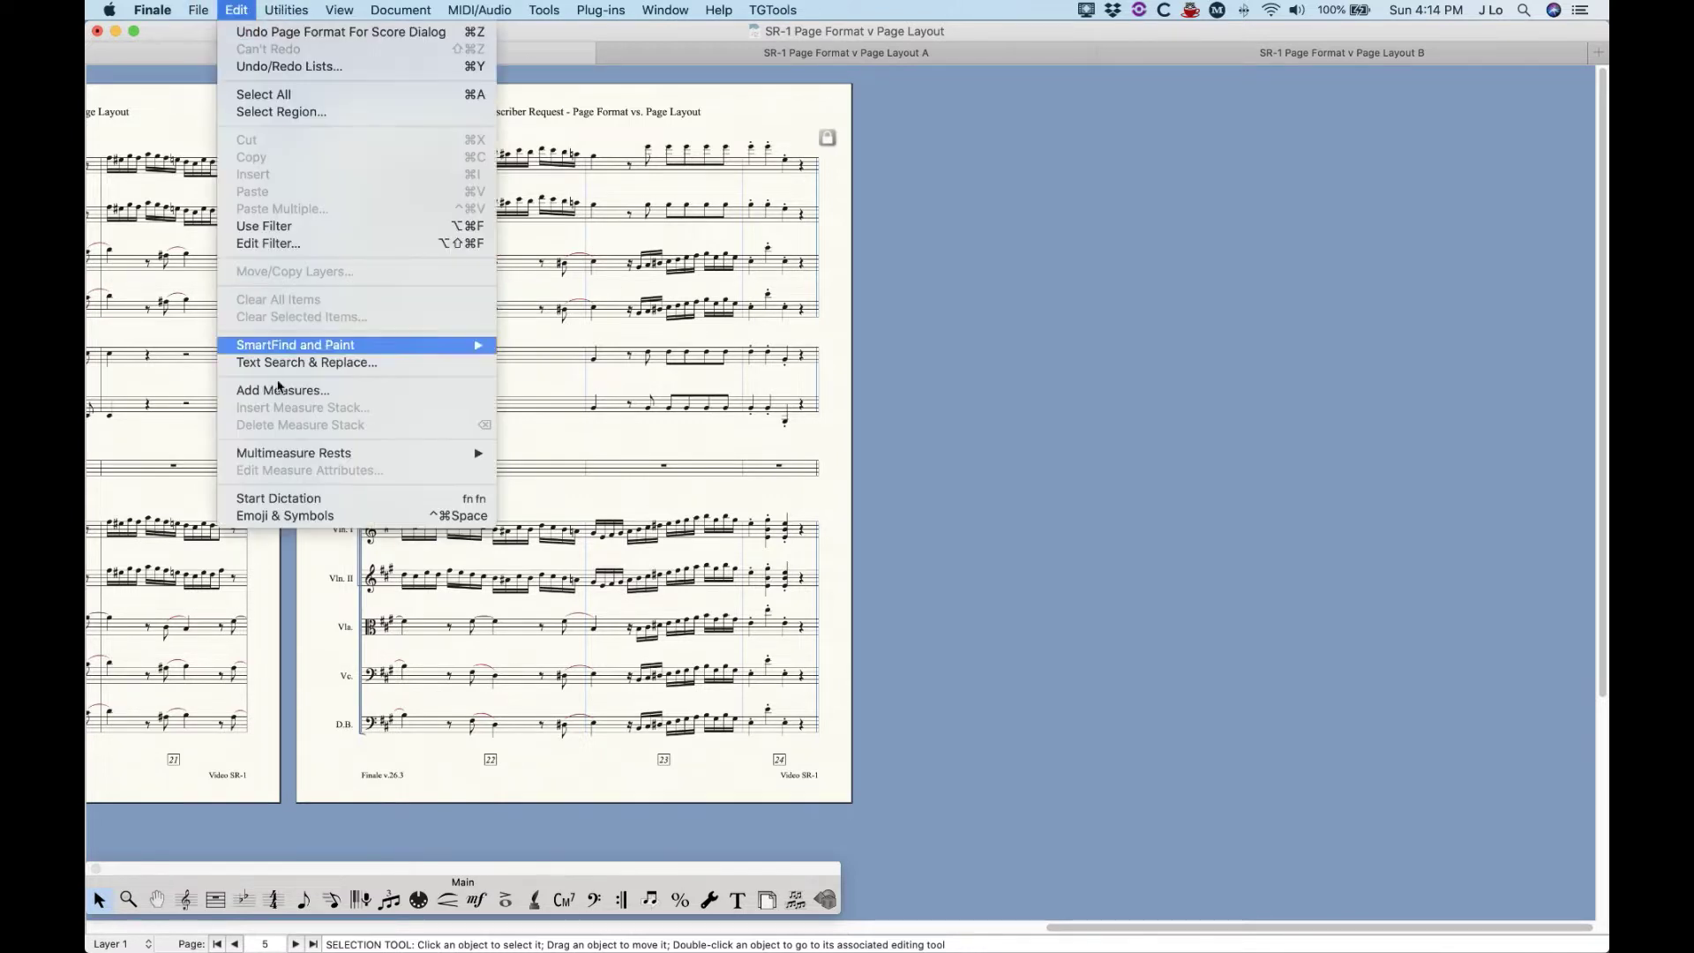
pyautogui.click(277, 393)
pyautogui.write('10')
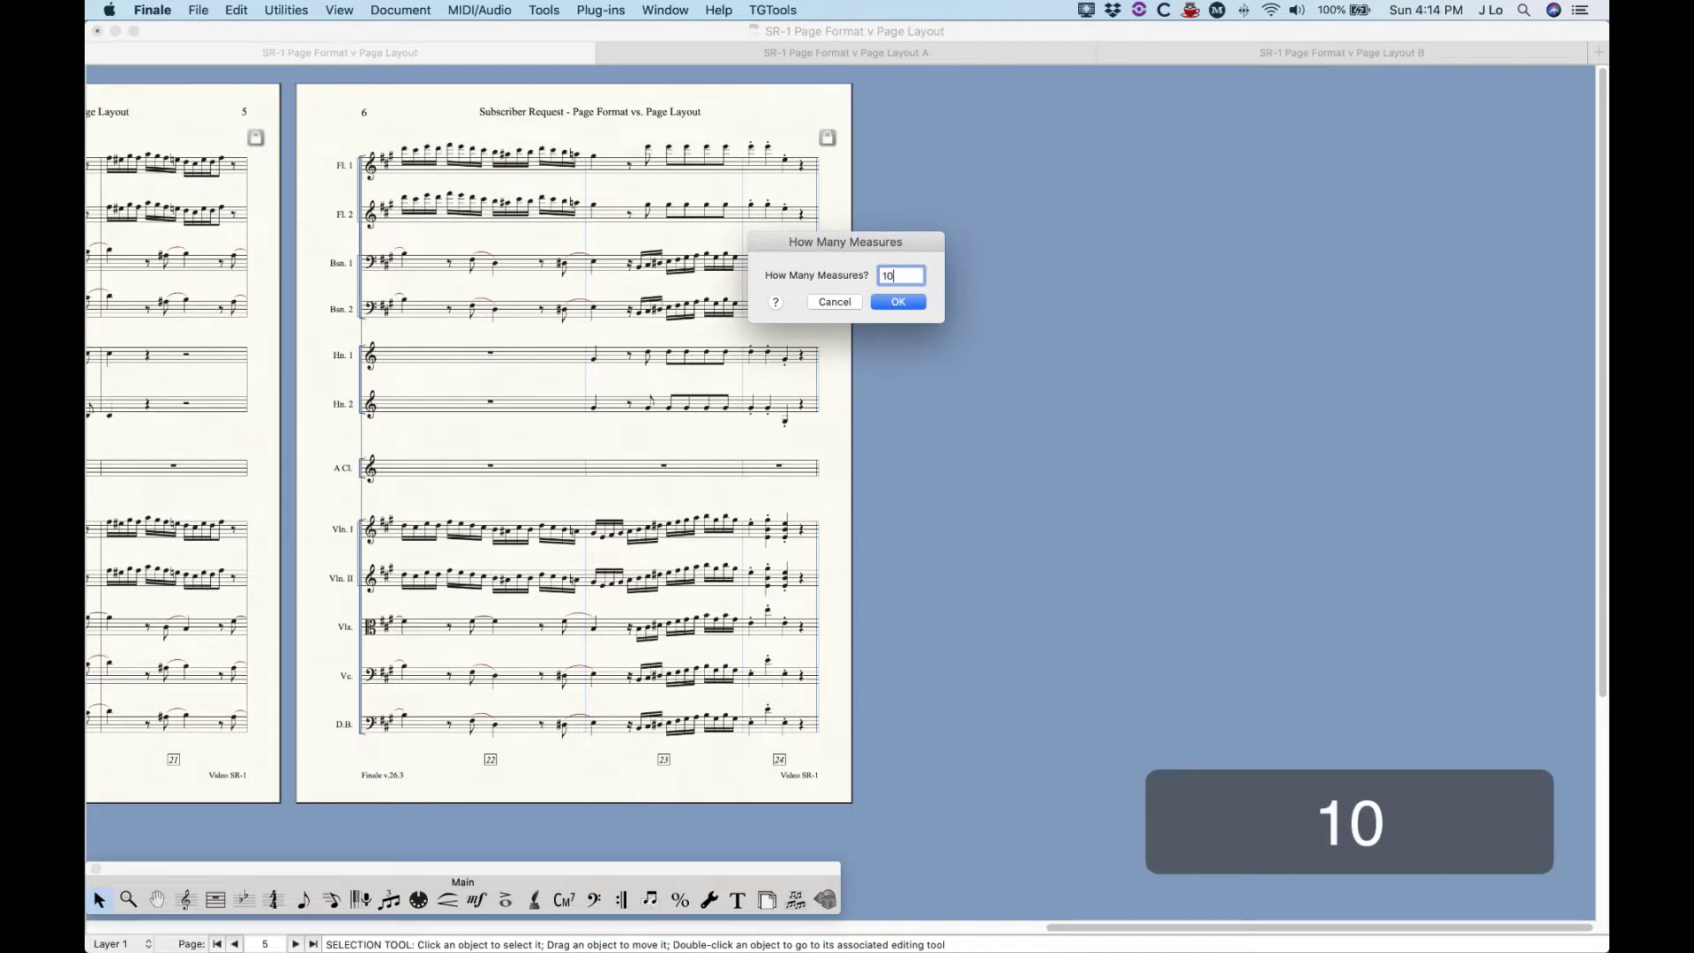
pyautogui.press('Return')
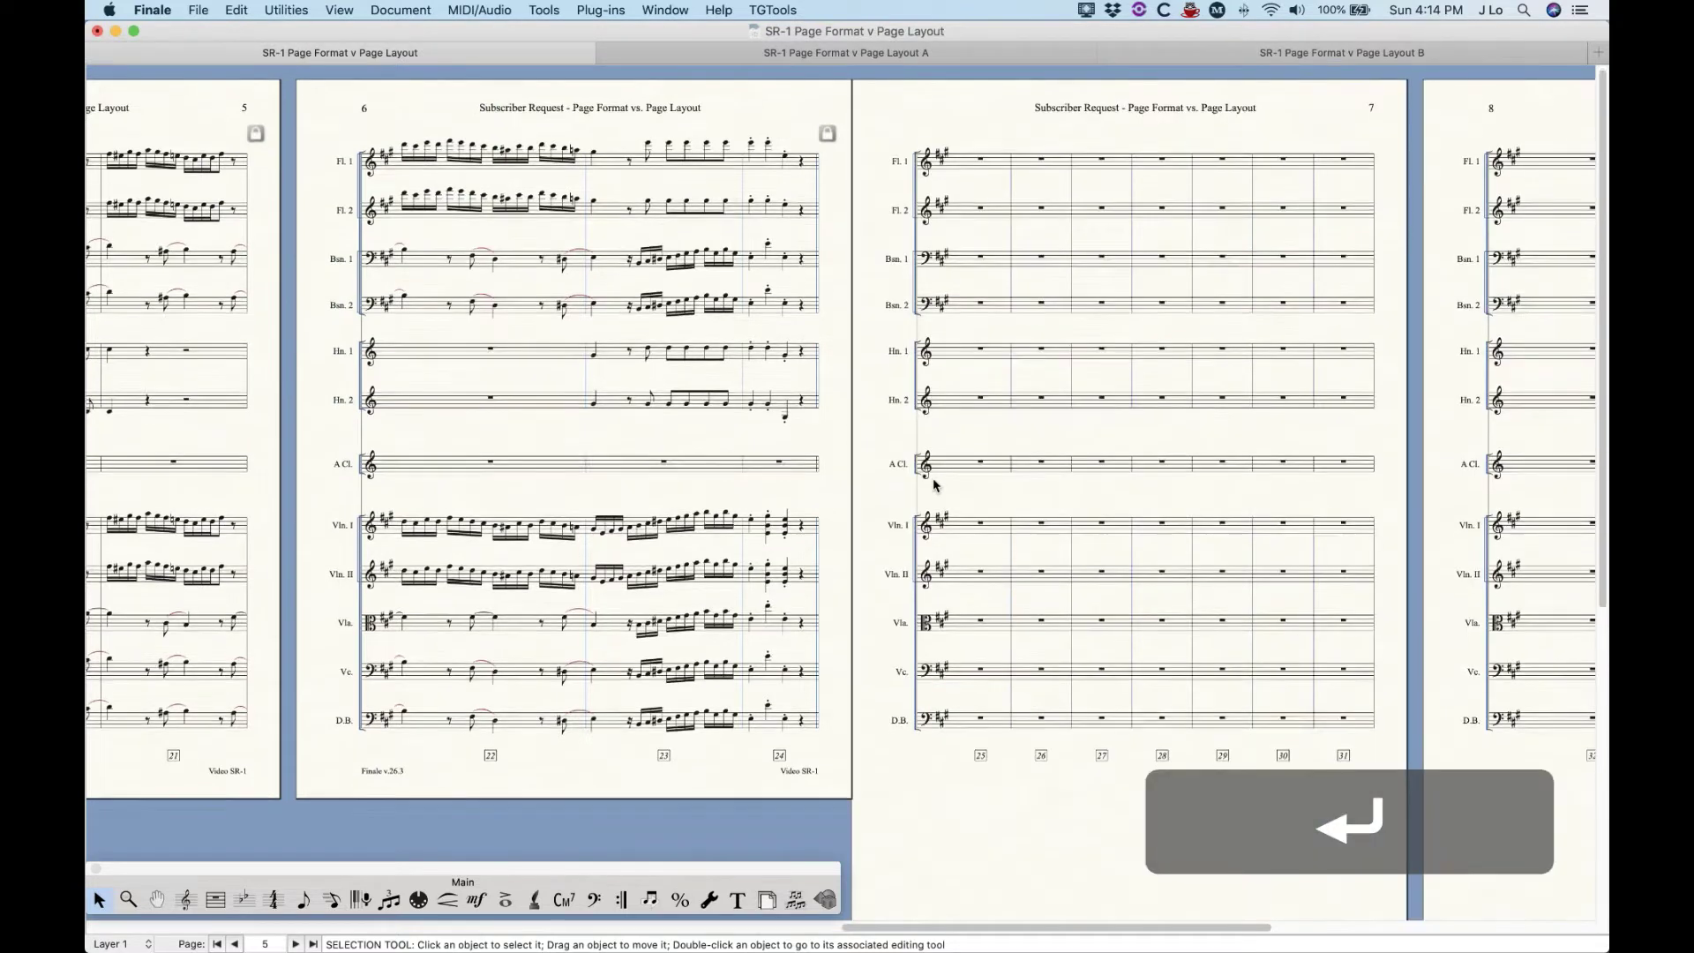
pyautogui.scroll(-3, 992, 556)
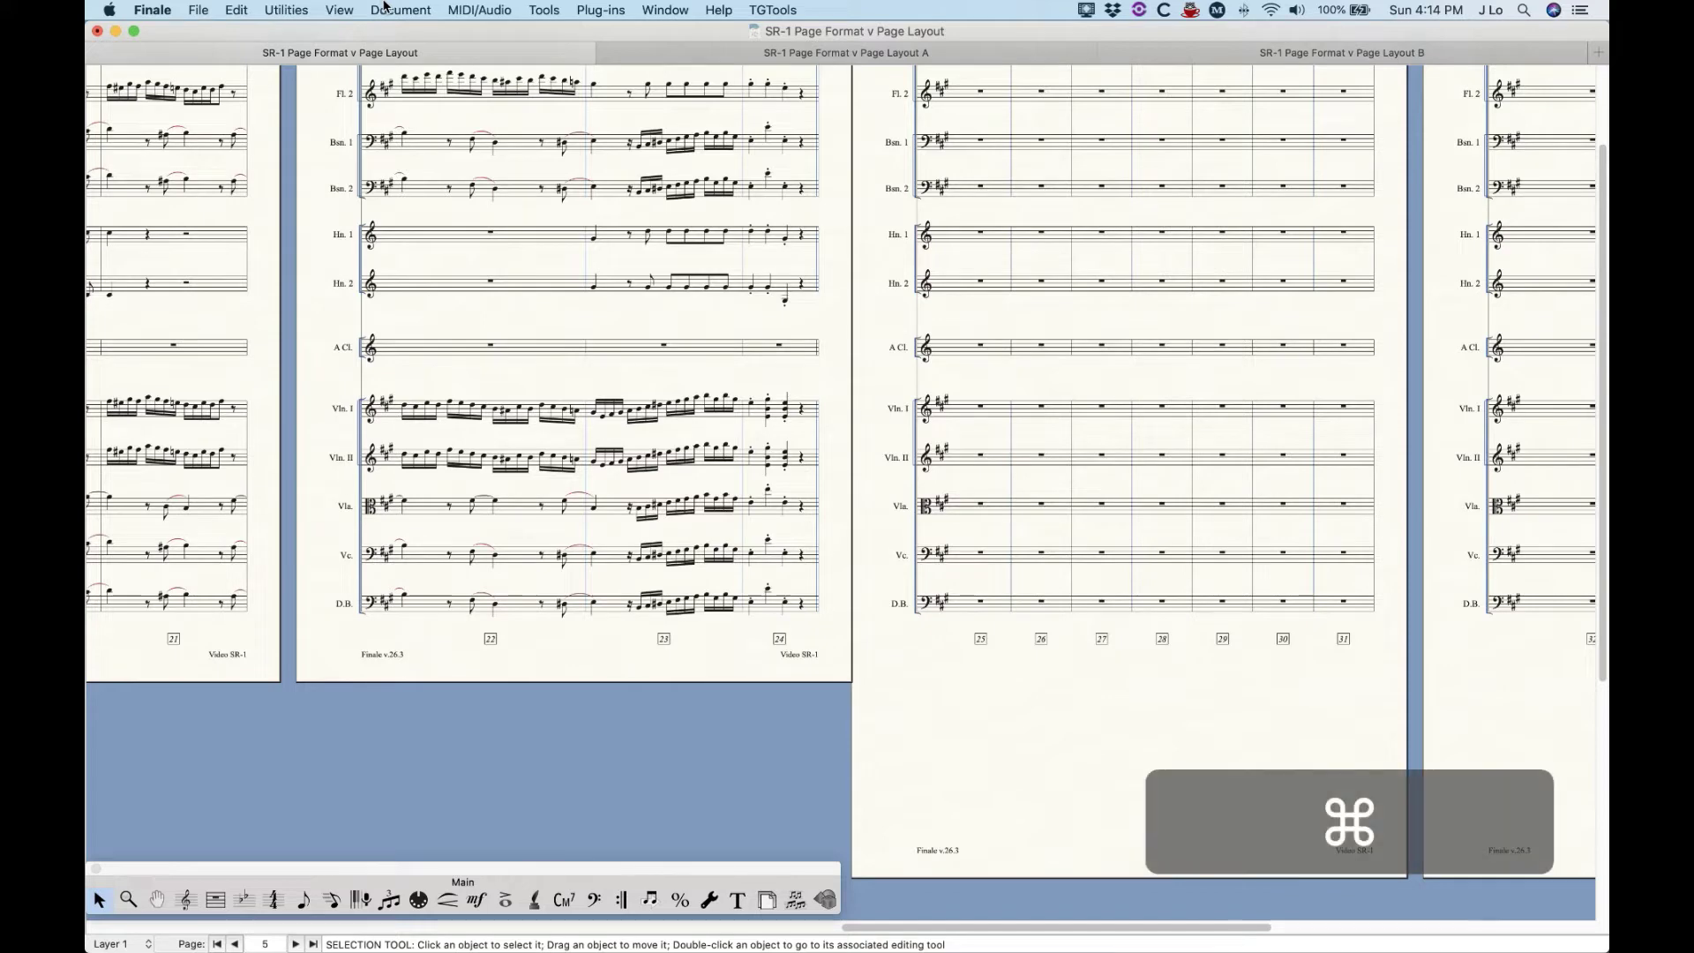
pyautogui.press('super+z')
pyautogui.press('super+z')
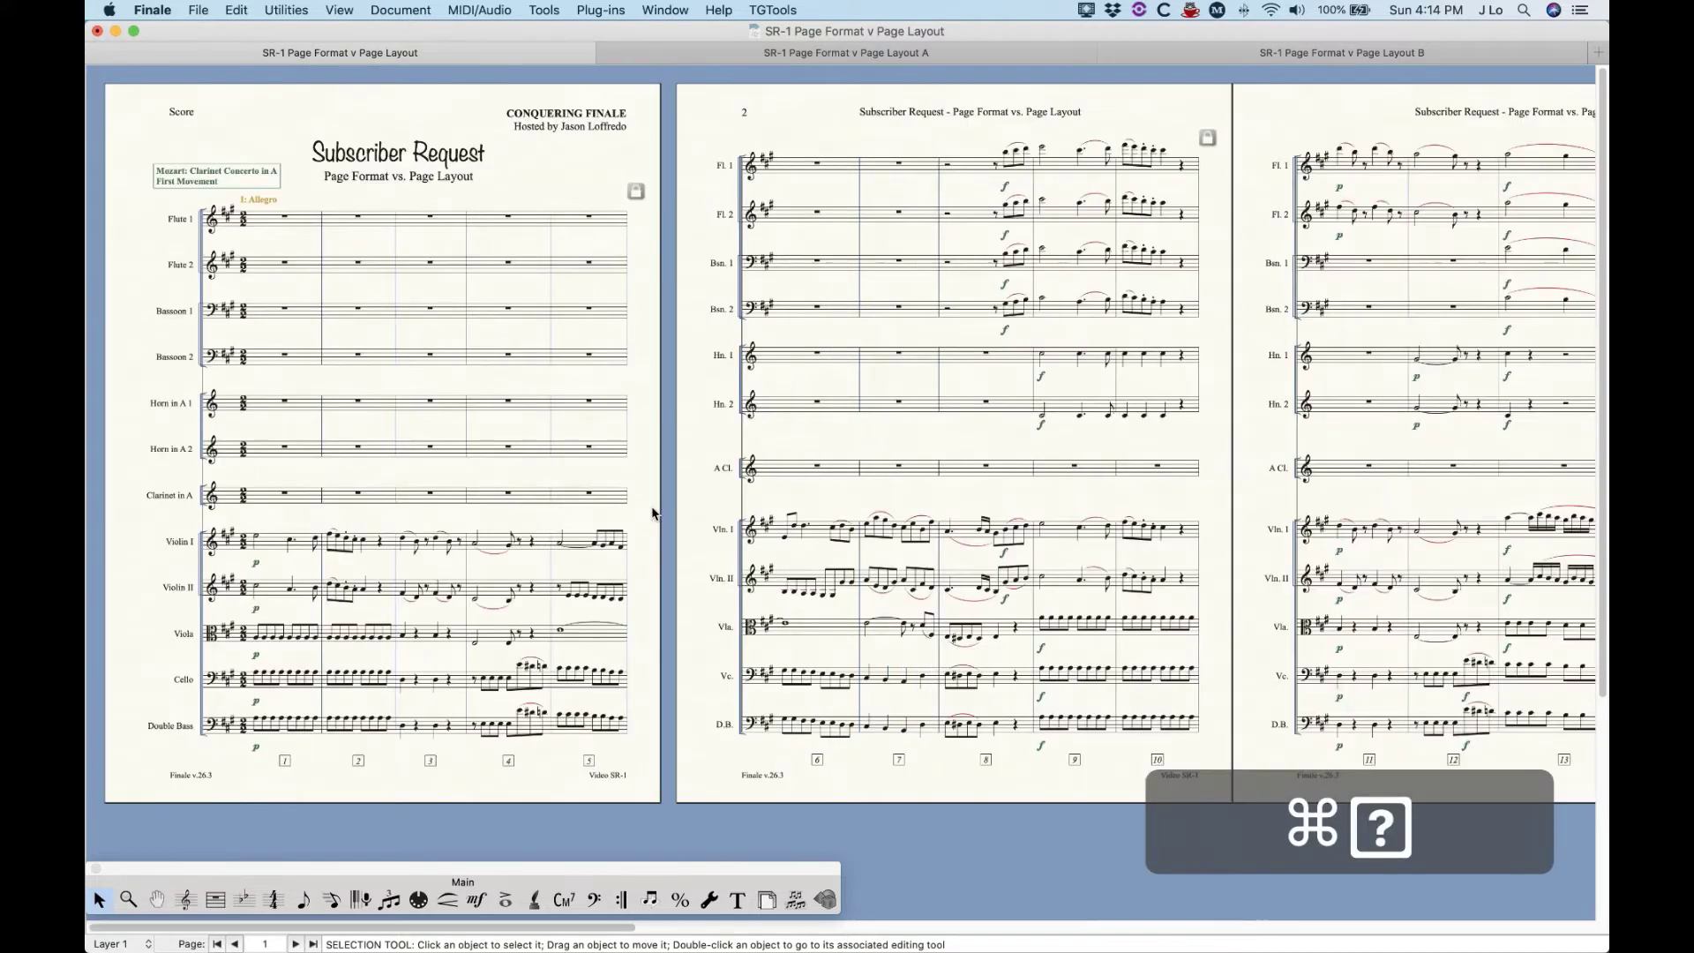
pyautogui.press('super+Home')
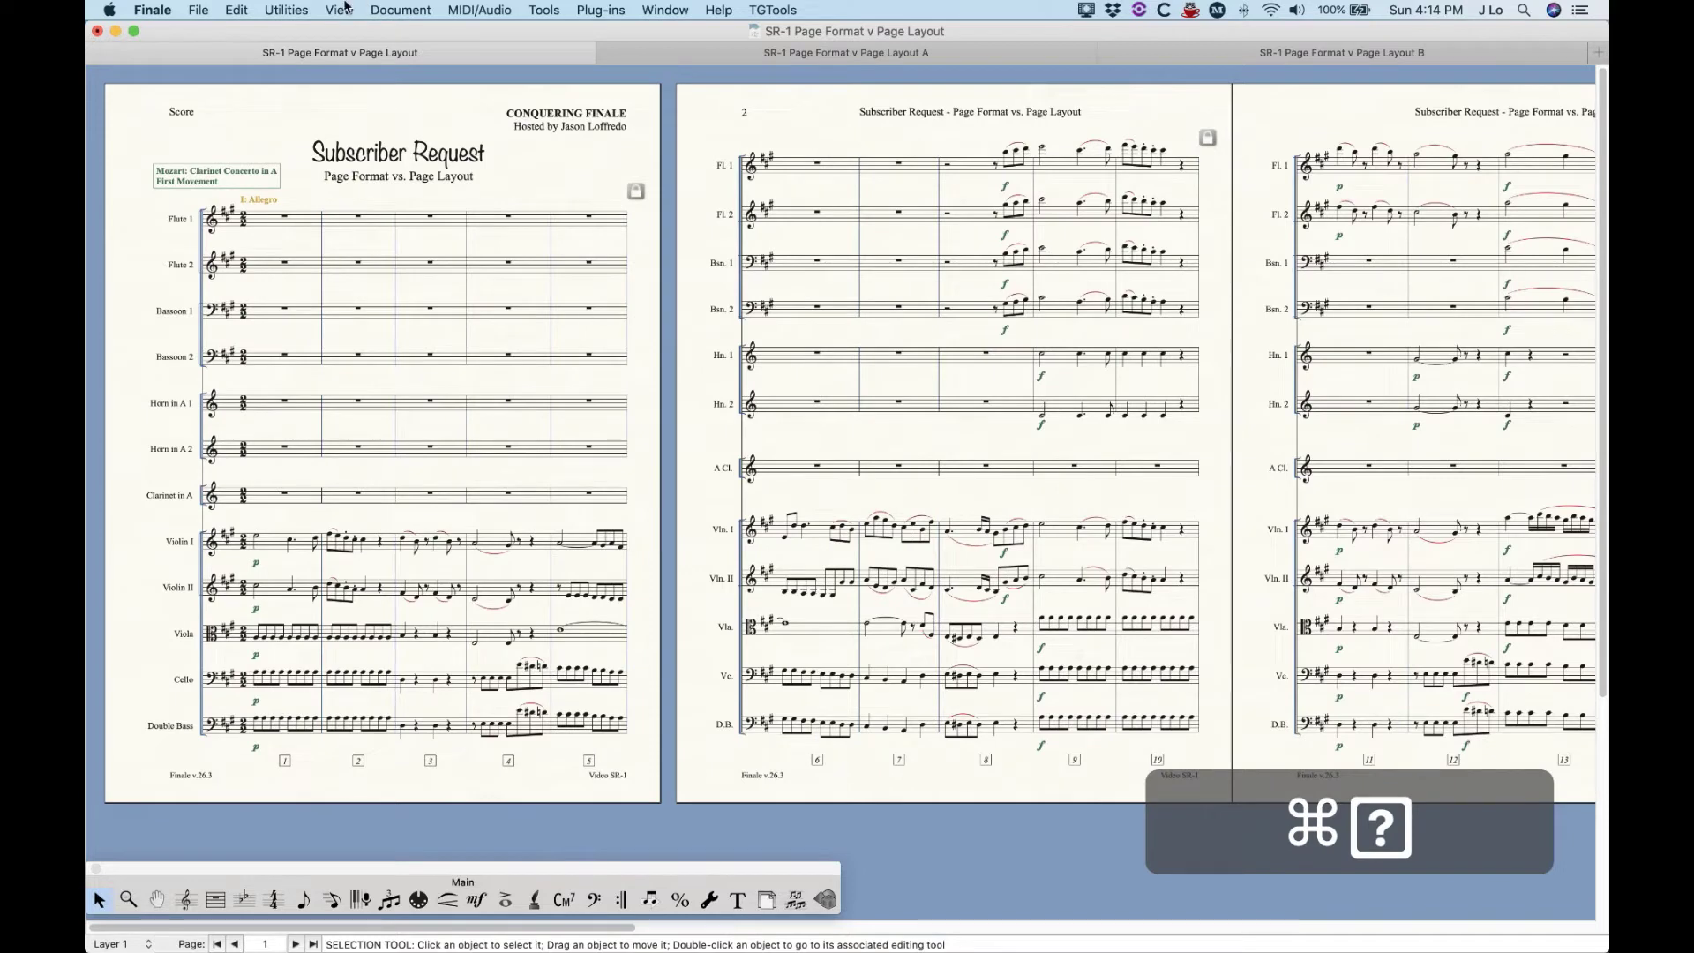
# Cancel out of the score's Page Format settings without changes.
pyautogui.click(393, 9)
pyautogui.moveTo(424, 103)
pyautogui.click(697, 95)
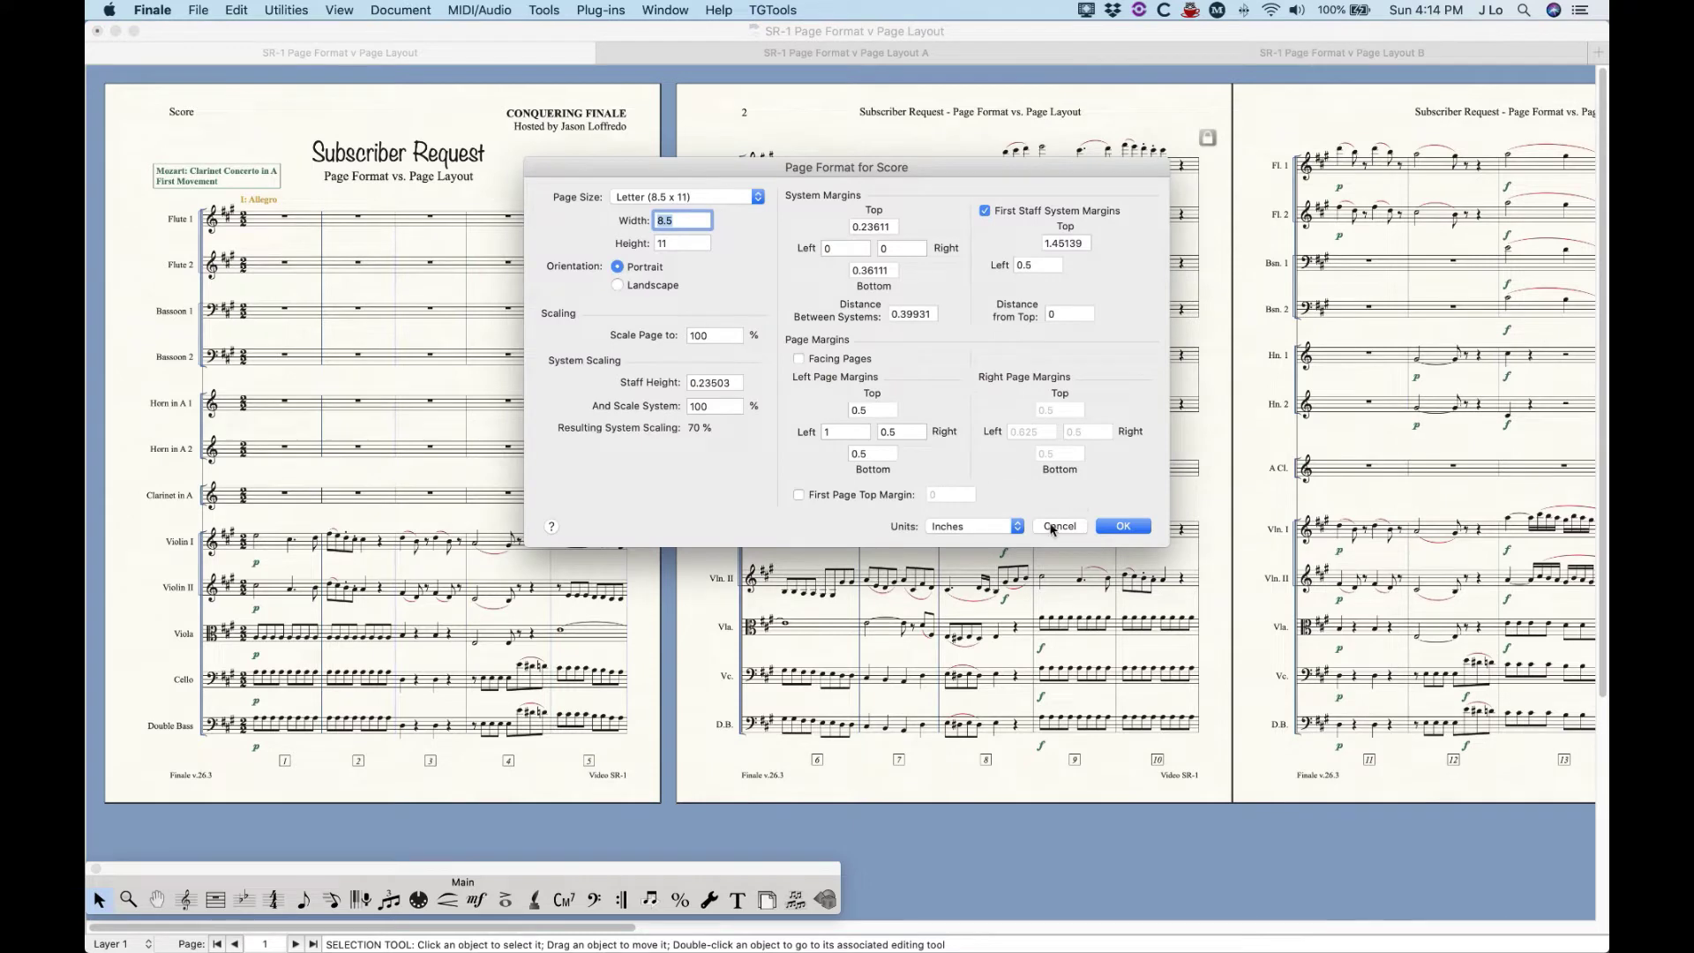
pyautogui.click(1059, 527)
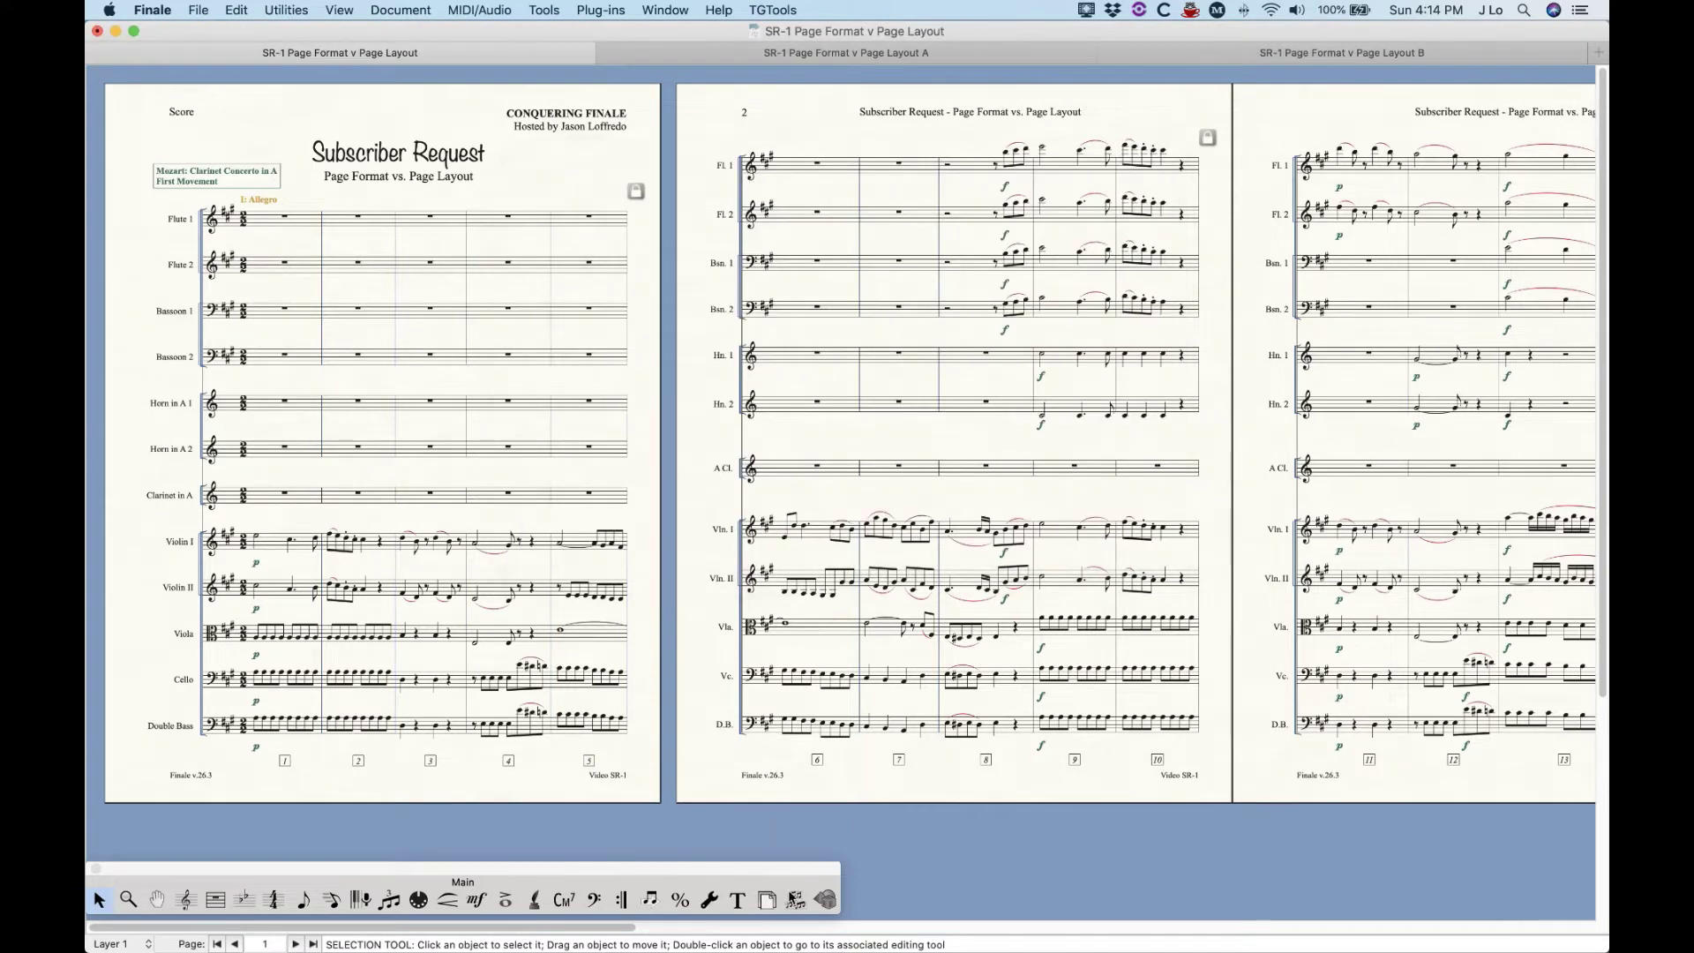
# Select the Page Layout tool and enable Update Page Format for Score.
pyautogui.click(766, 900)
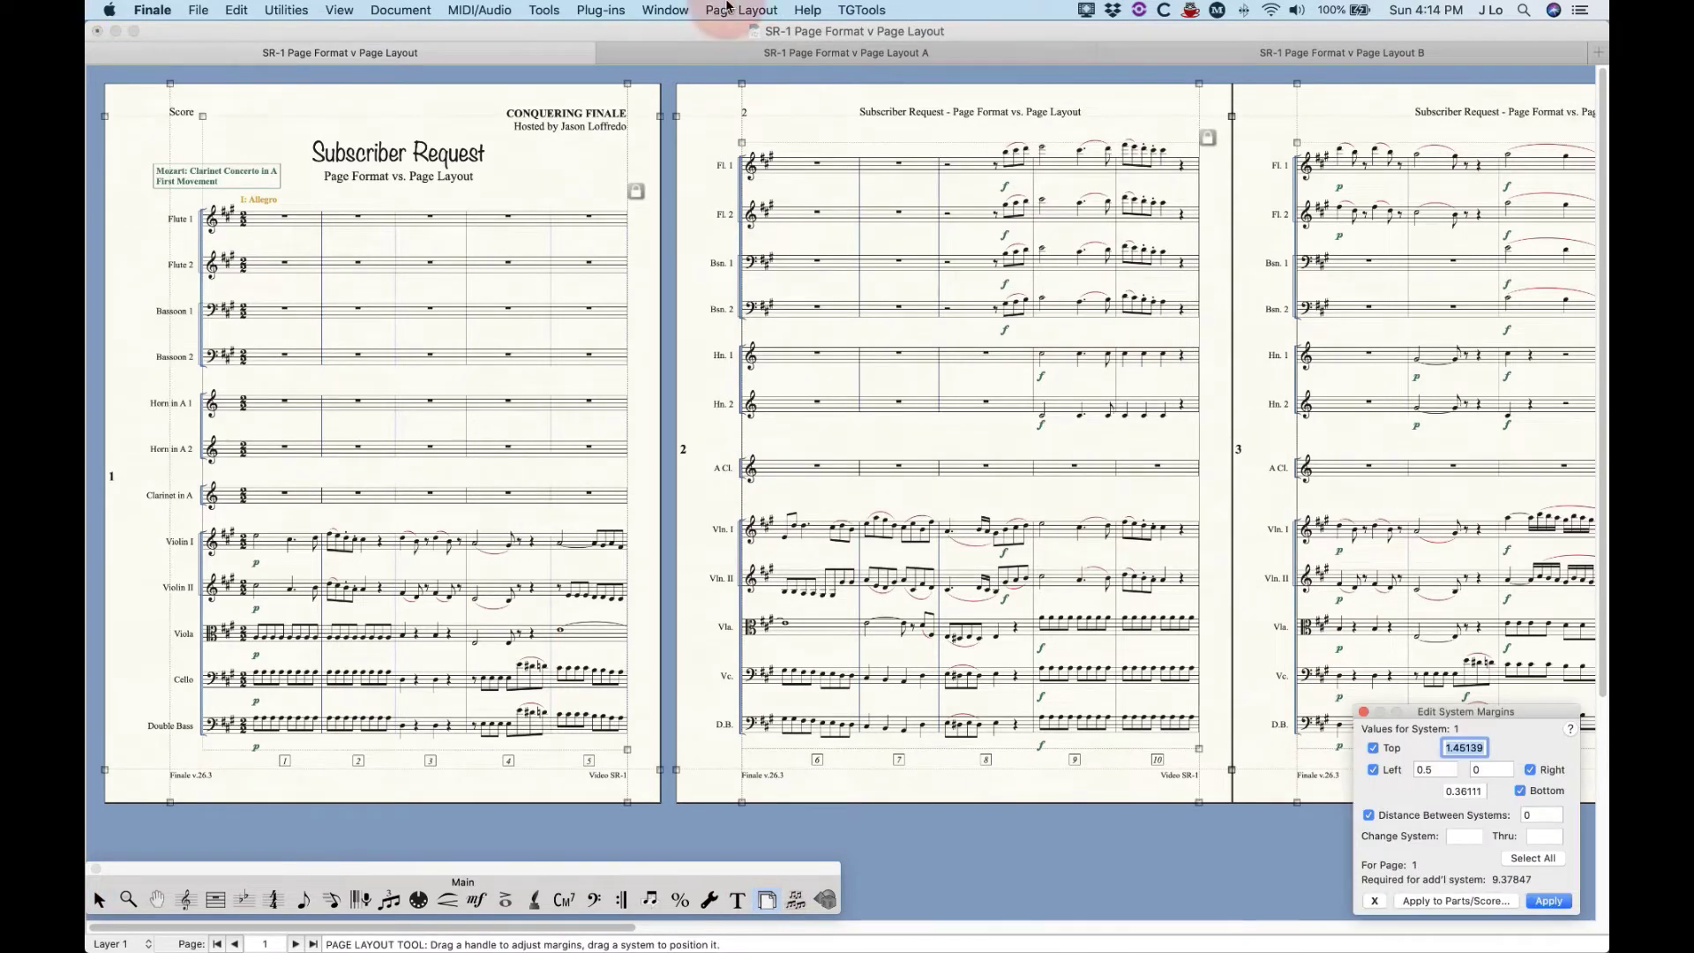
pyautogui.click(738, 11)
pyautogui.moveTo(776, 244)
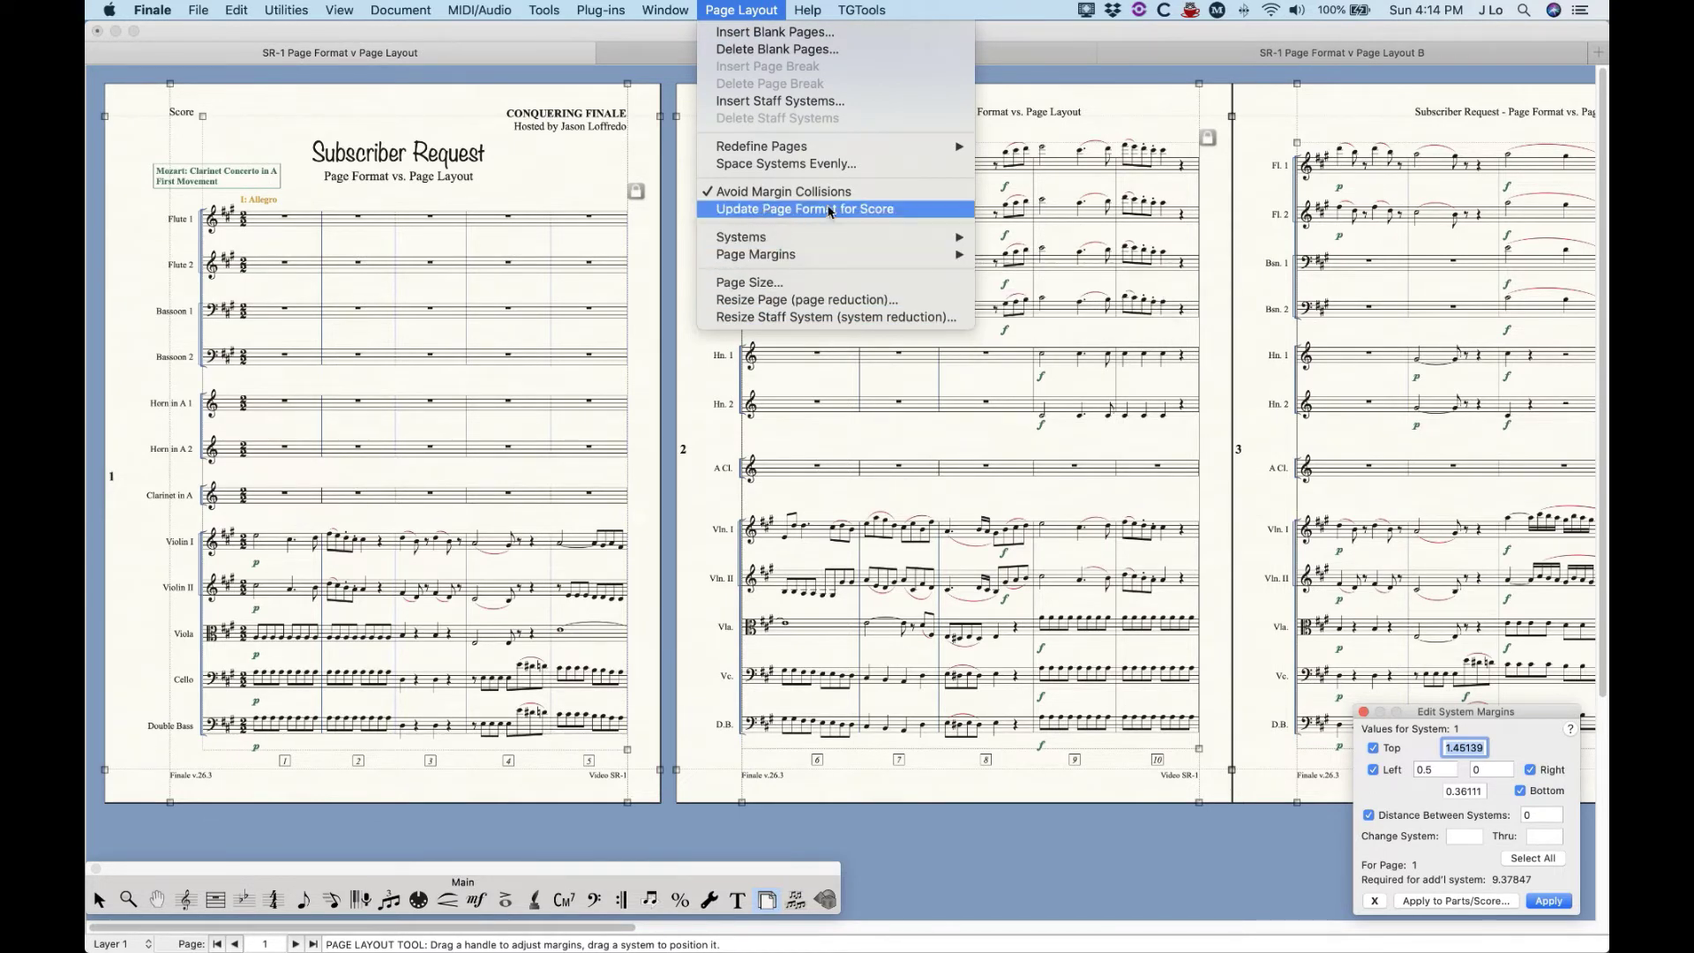
pyautogui.click(869, 214)
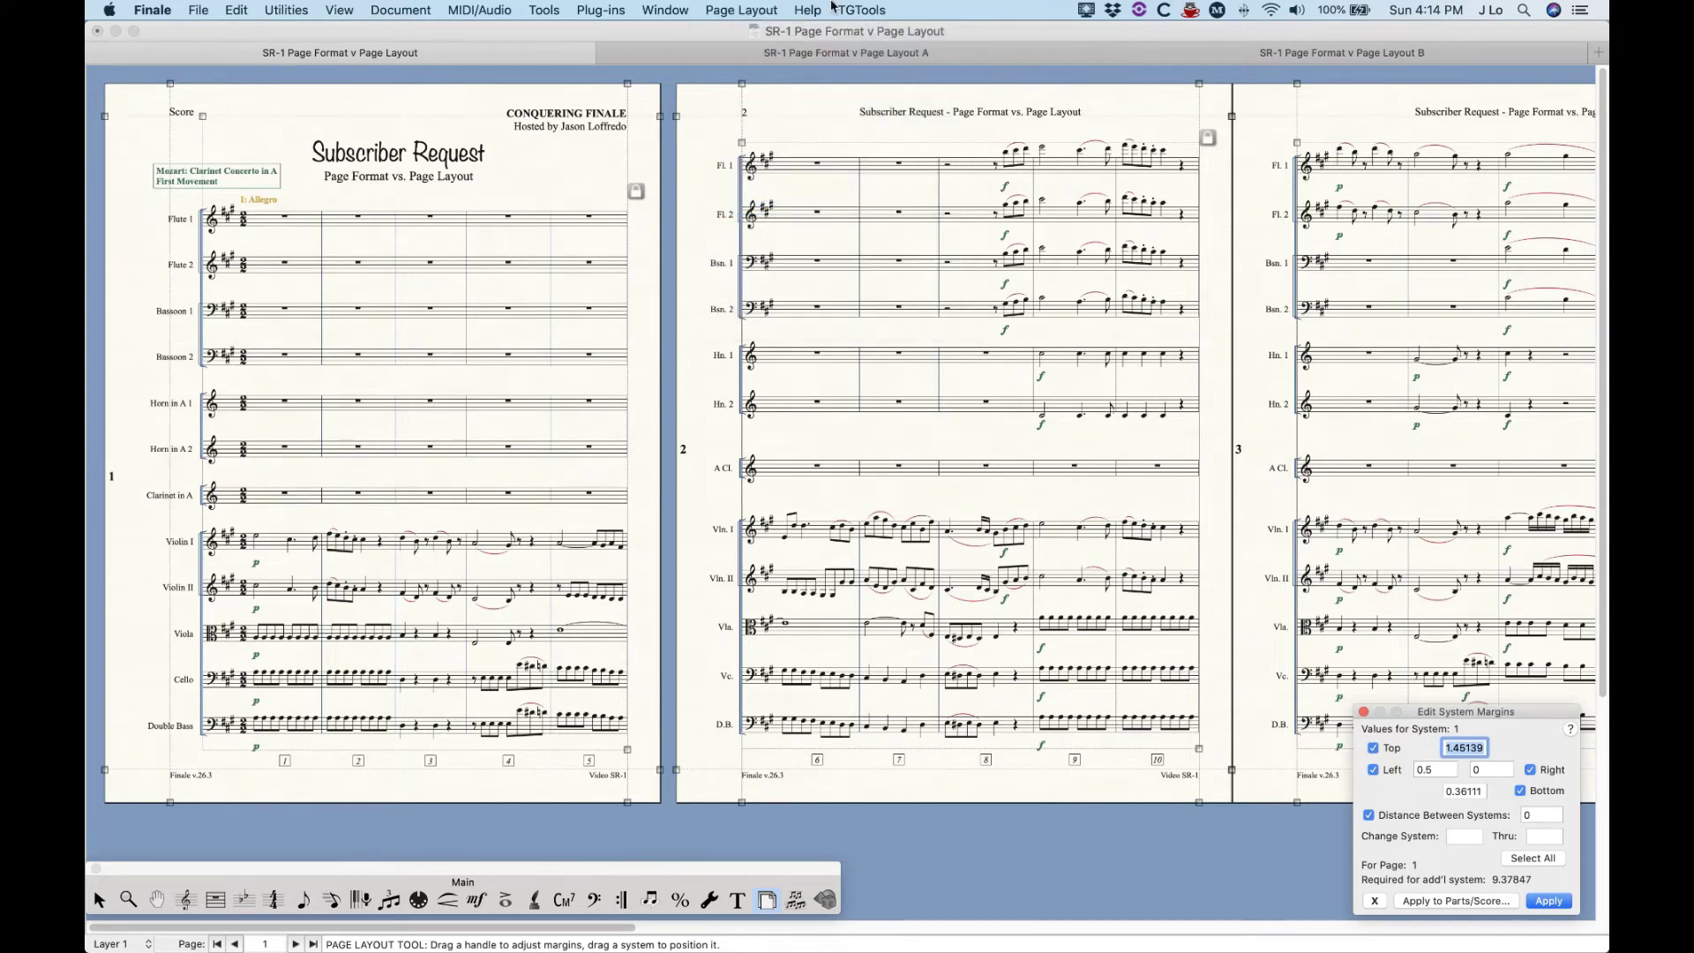
pyautogui.click(733, 7)
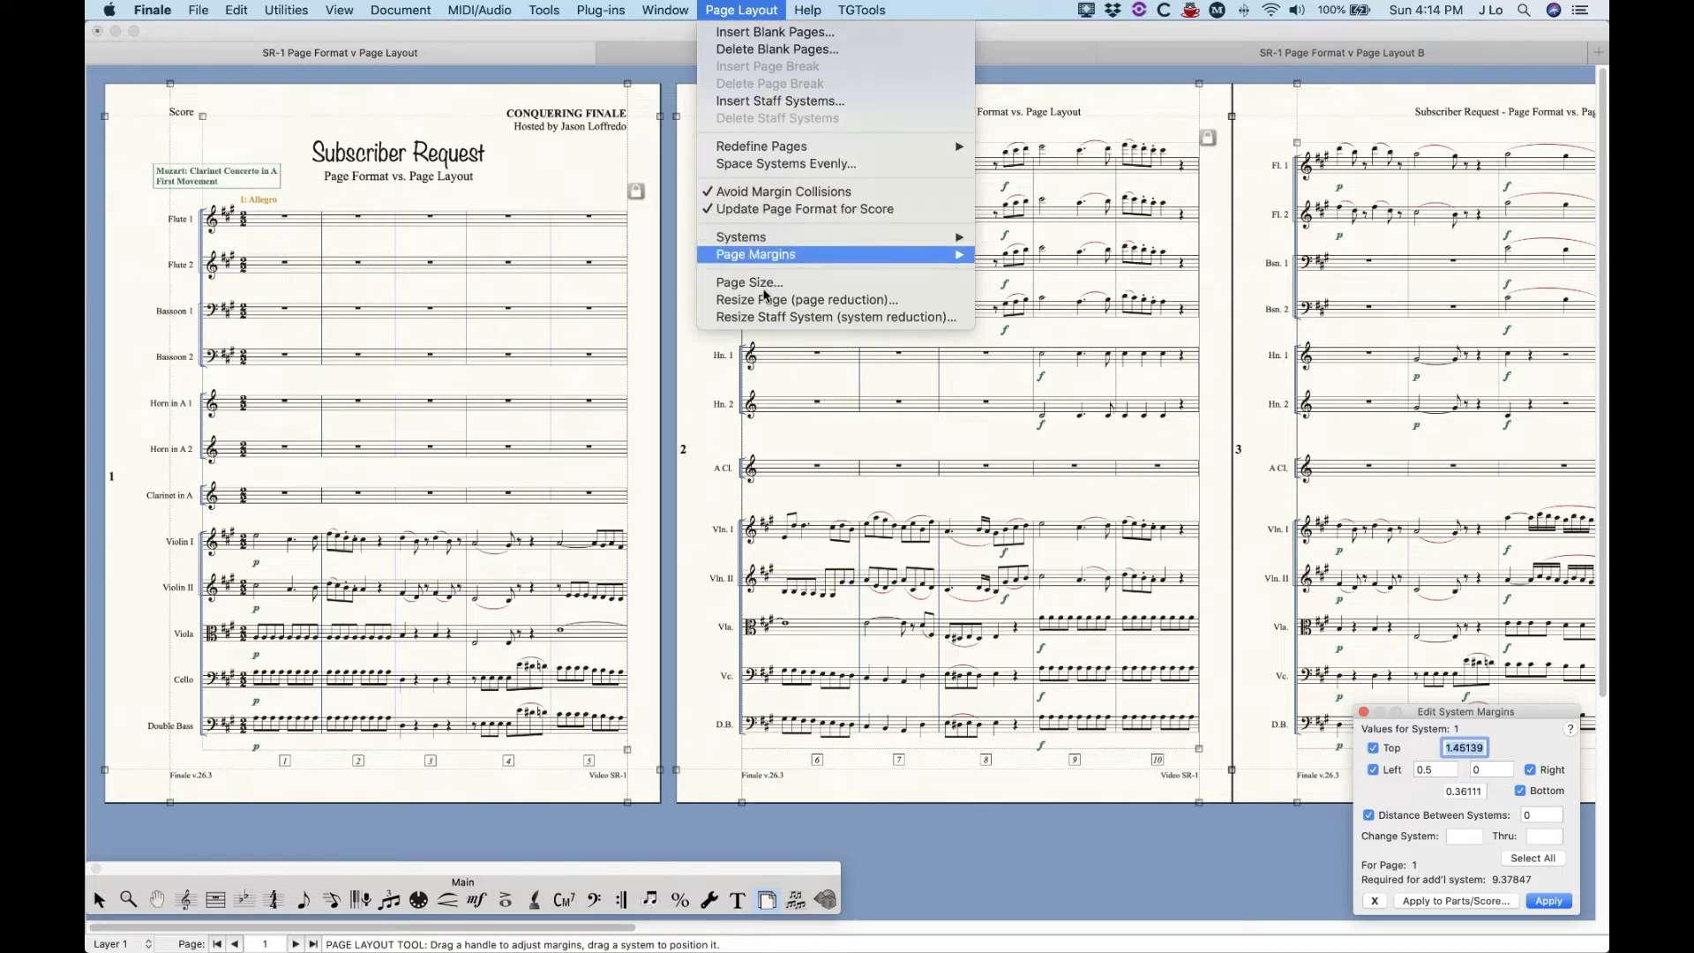
# Set the page size to Legal (8.5 x 14).
pyautogui.click(750, 283)
pyautogui.click(832, 226)
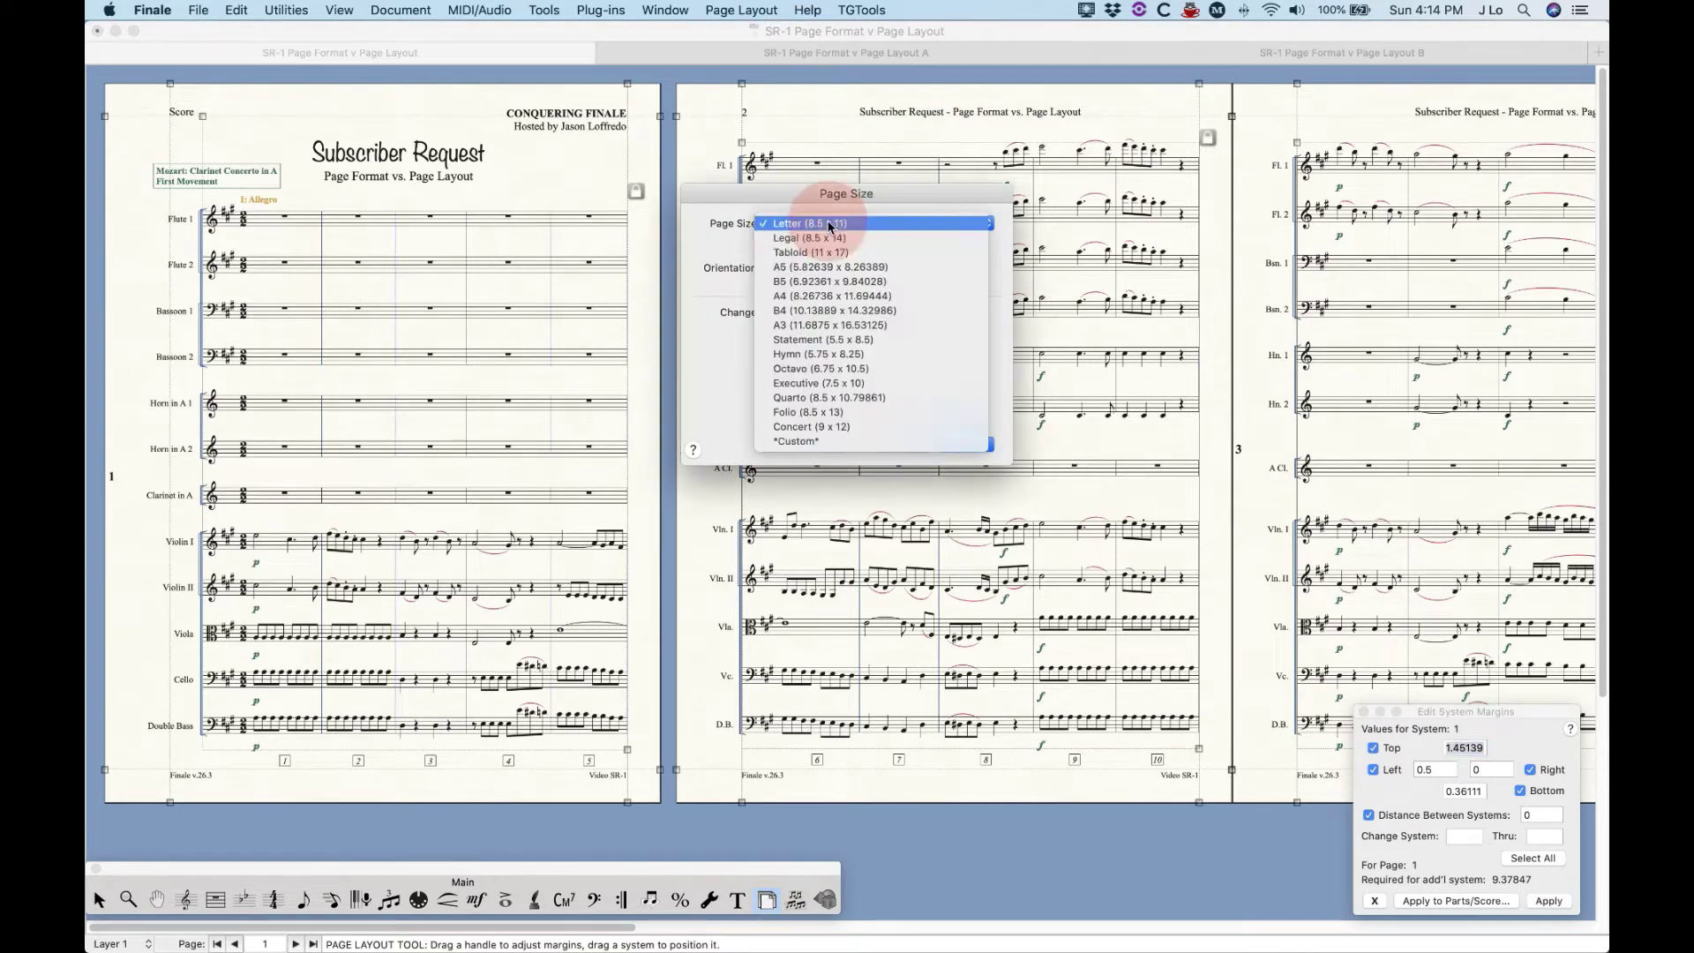
pyautogui.click(827, 240)
pyautogui.click(964, 442)
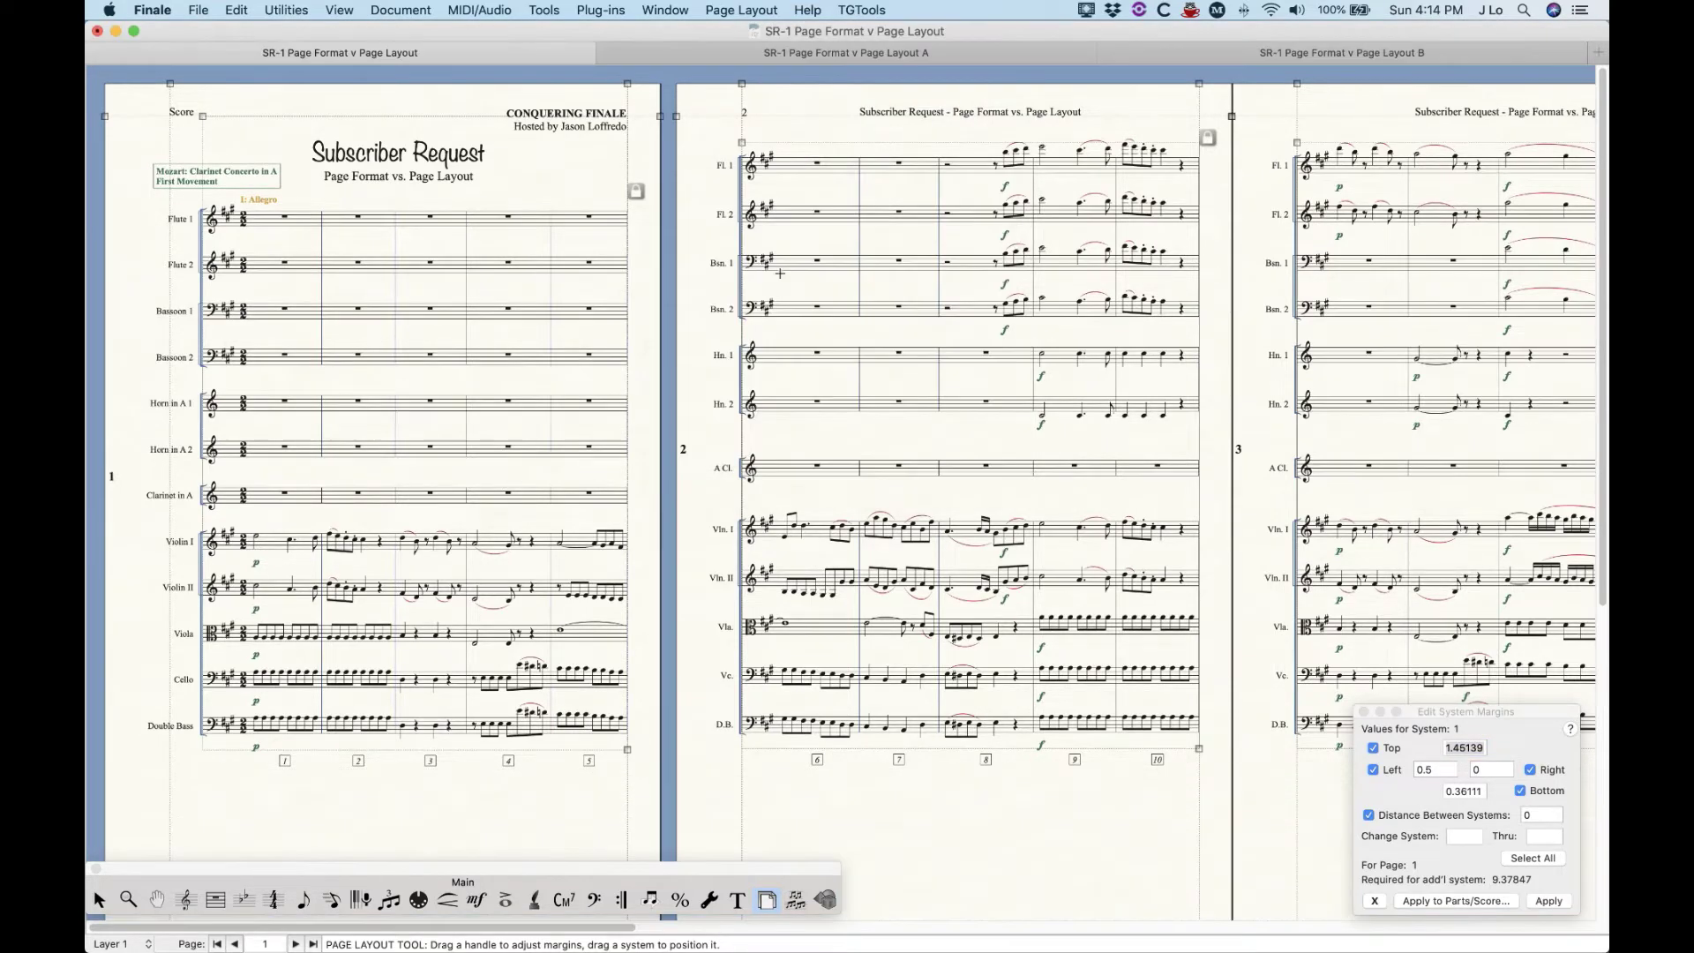
# Check the score's Page Format settings and close them unchanged.
pyautogui.click(401, 10)
pyautogui.moveTo(529, 94)
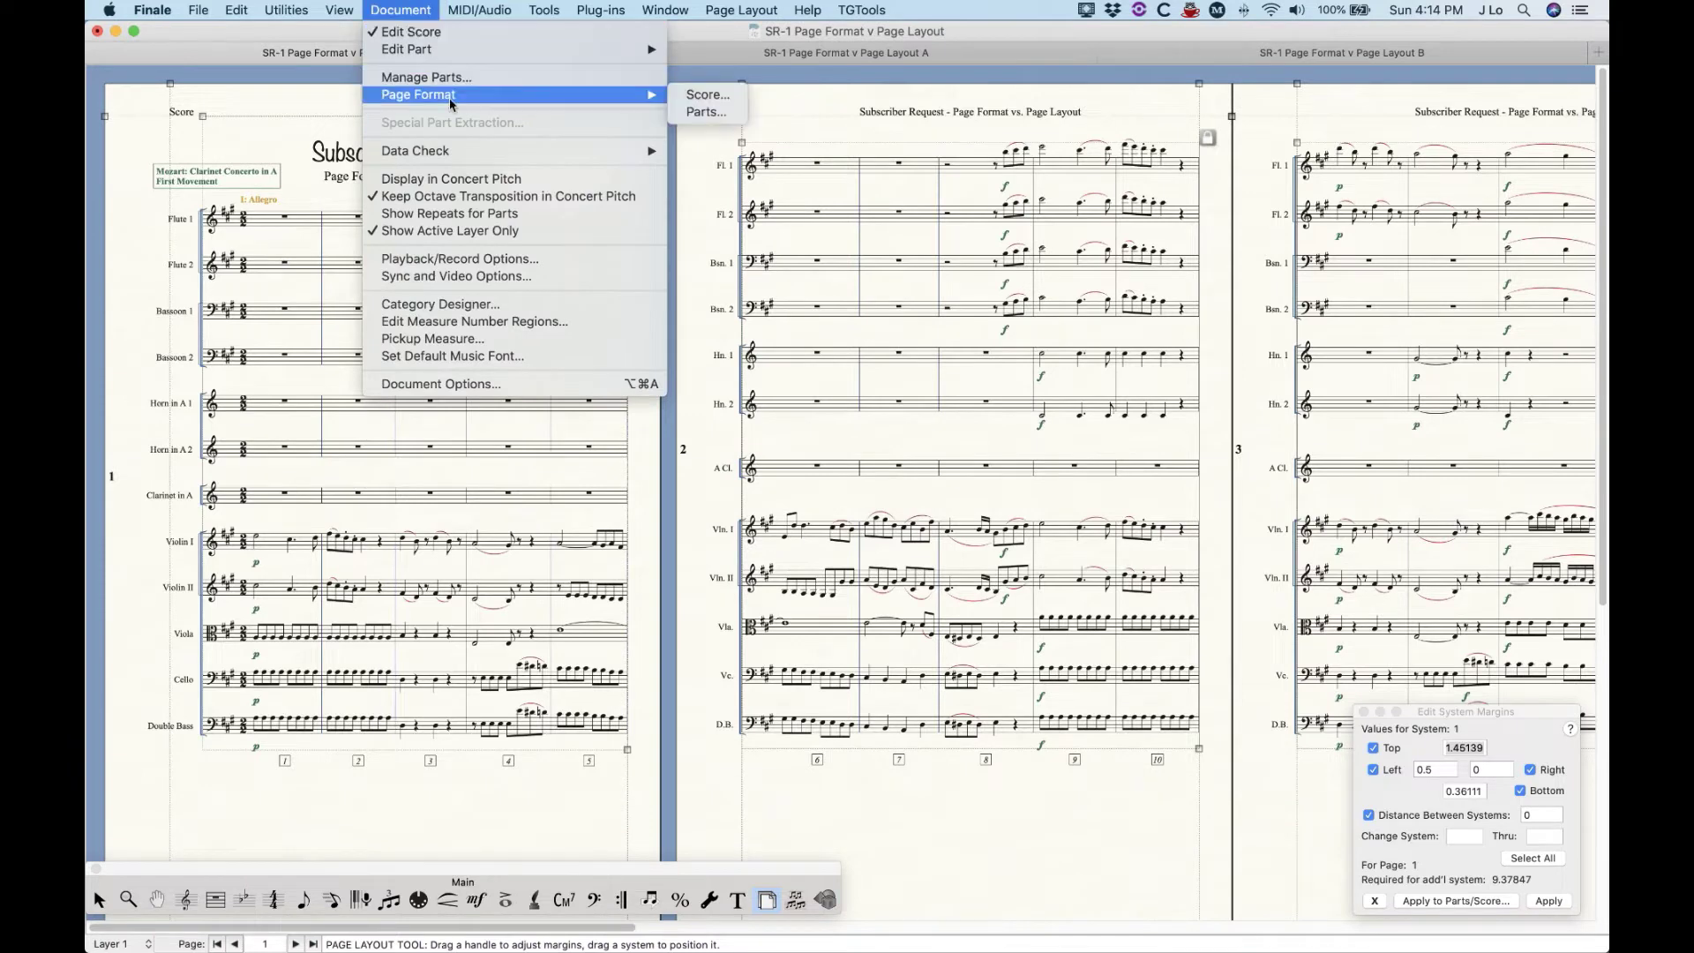
pyautogui.click(698, 99)
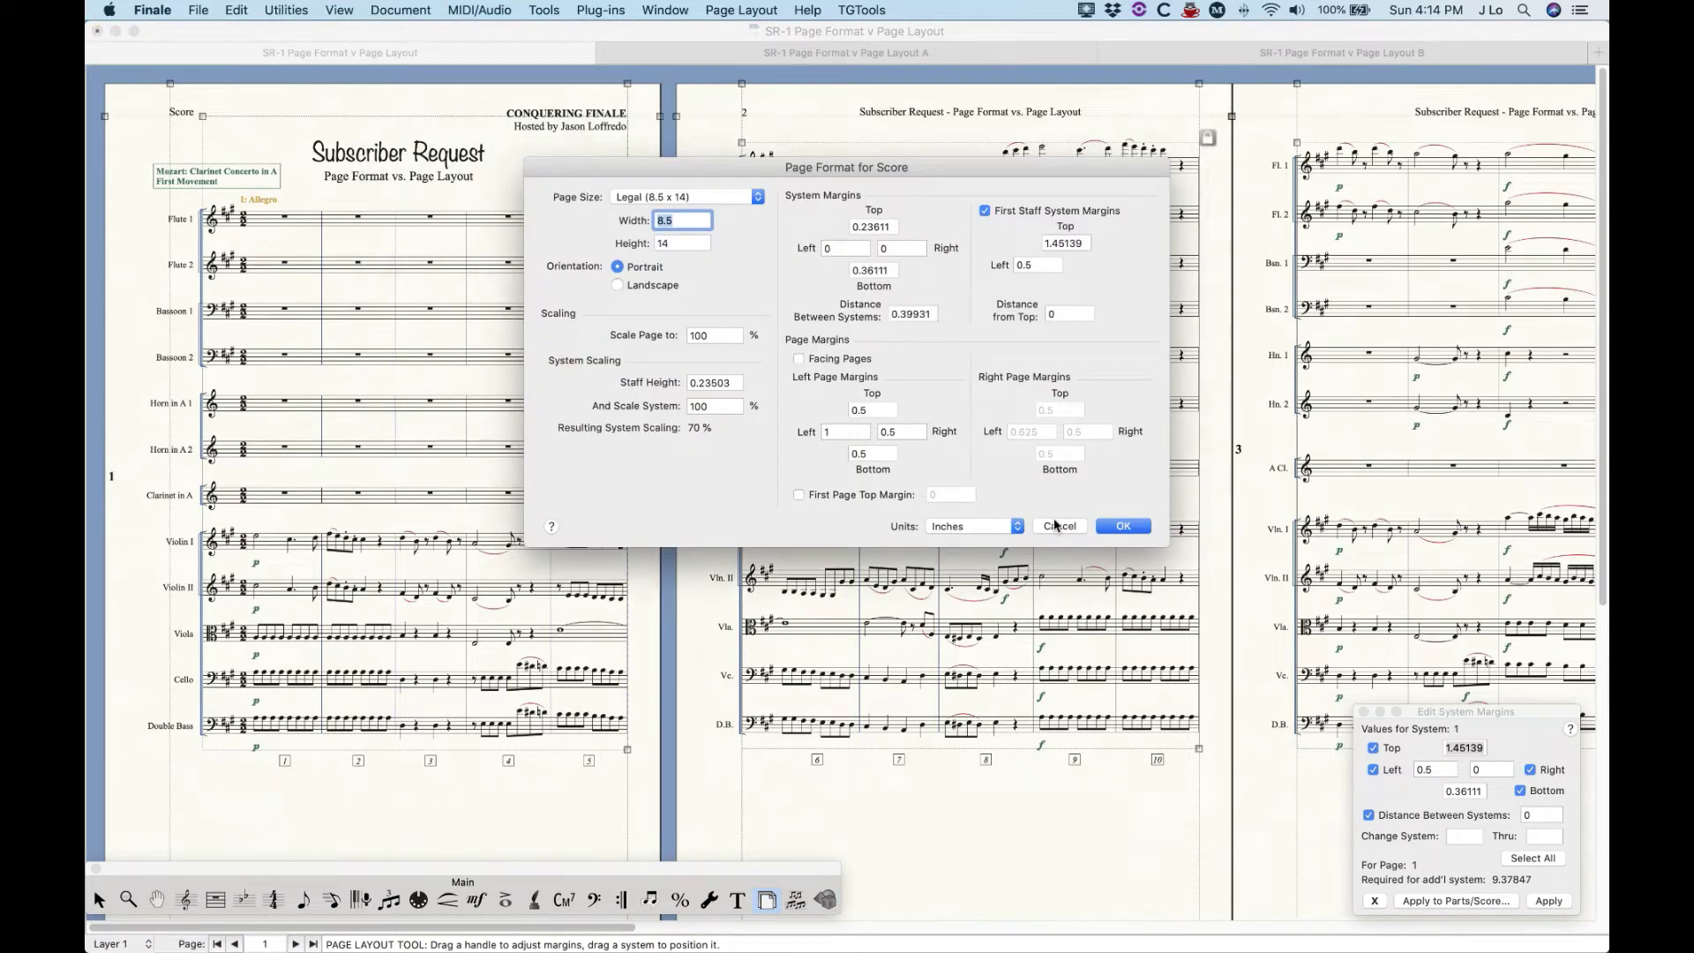
pyautogui.click(1056, 526)
# Toggle Update Page Format for Score in the Page Layout menu.
pyautogui.click(767, 10)
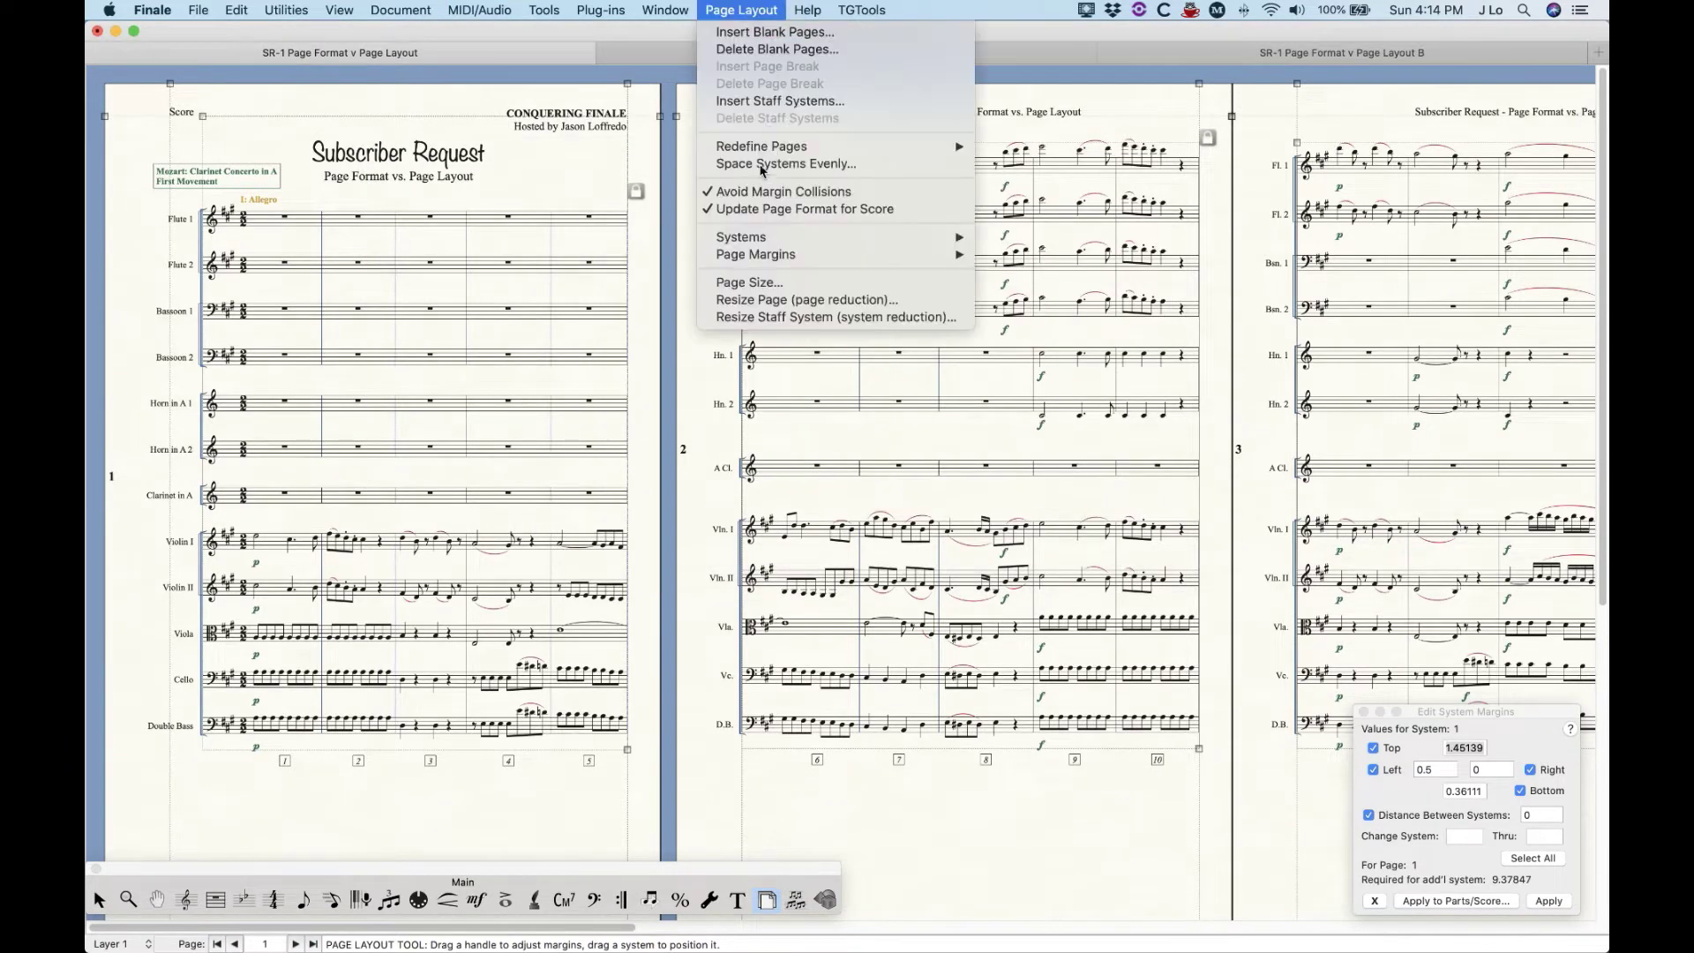
pyautogui.click(813, 210)
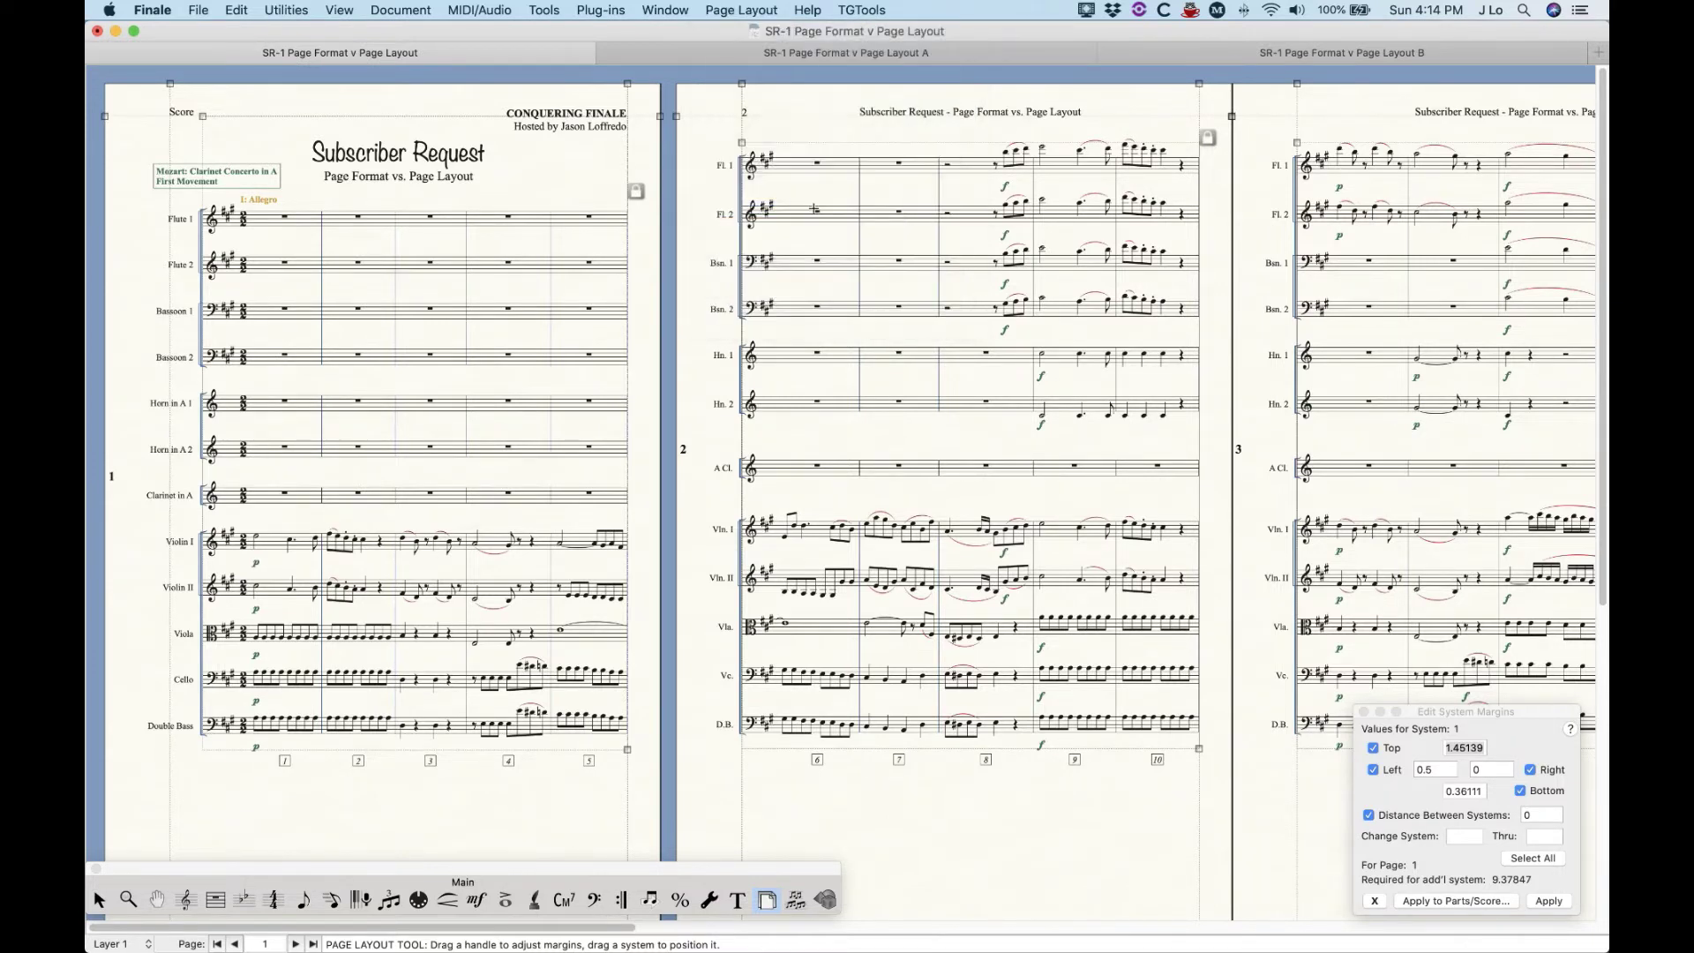
pyautogui.click(735, 8)
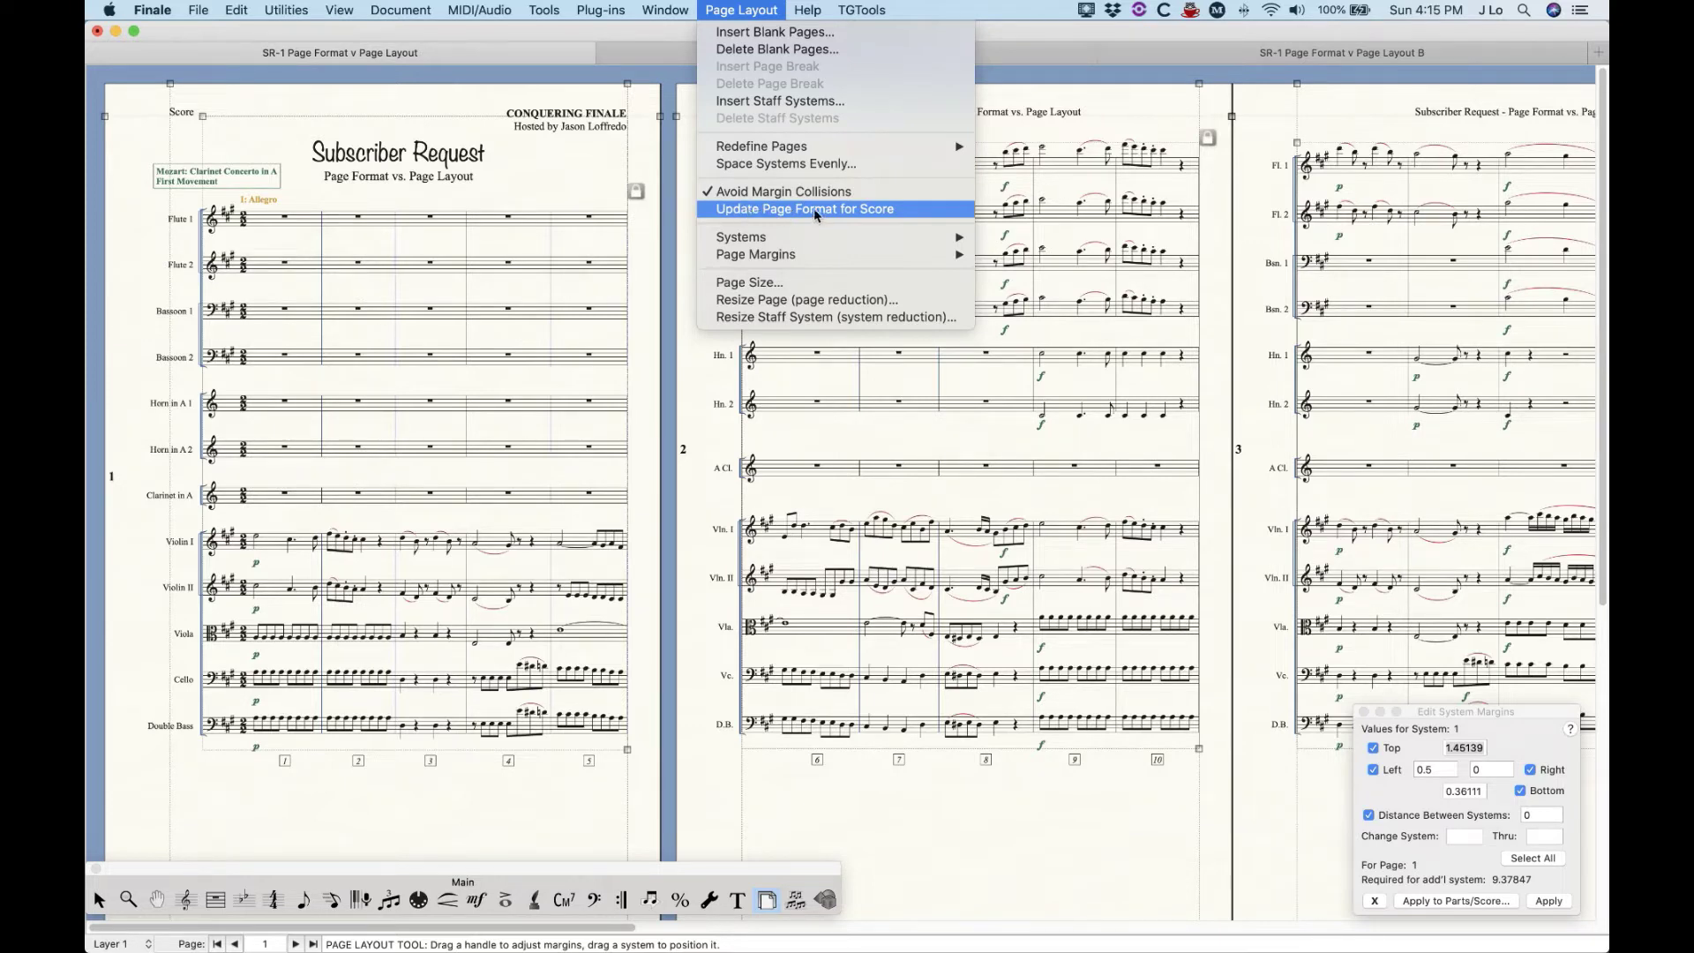
pyautogui.click(853, 214)
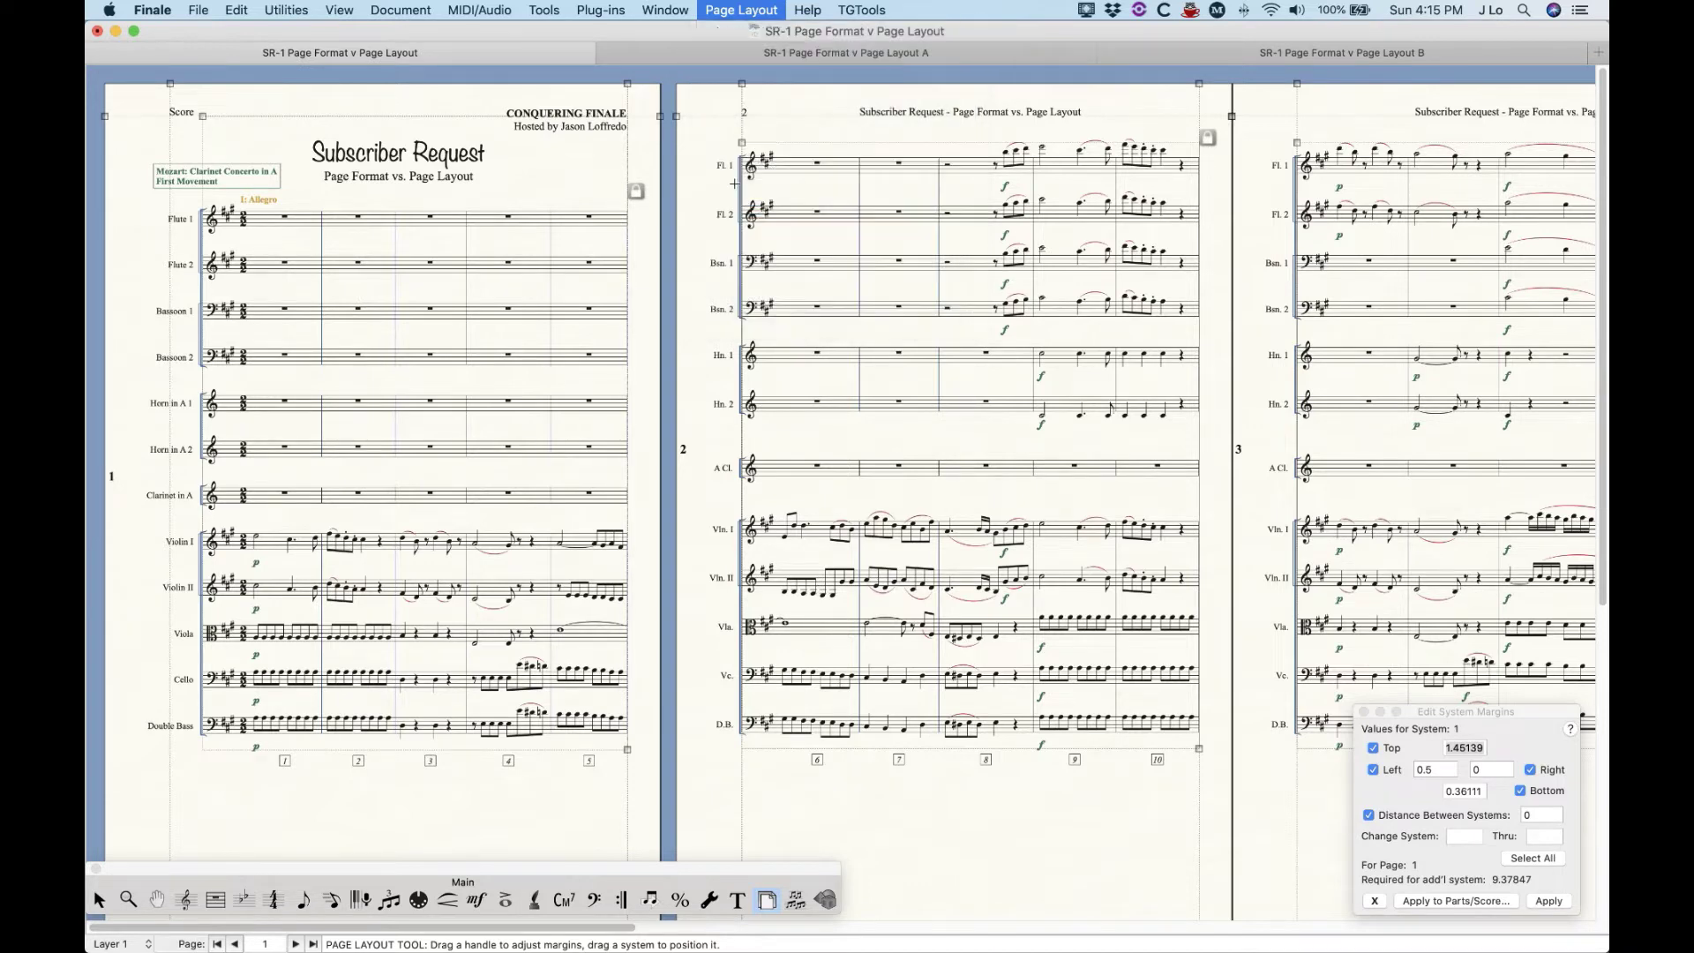
# Reopen the score's Page Format settings from the Document menu.
pyautogui.click(770, 8)
pyautogui.click(769, 8)
pyautogui.click(424, 7)
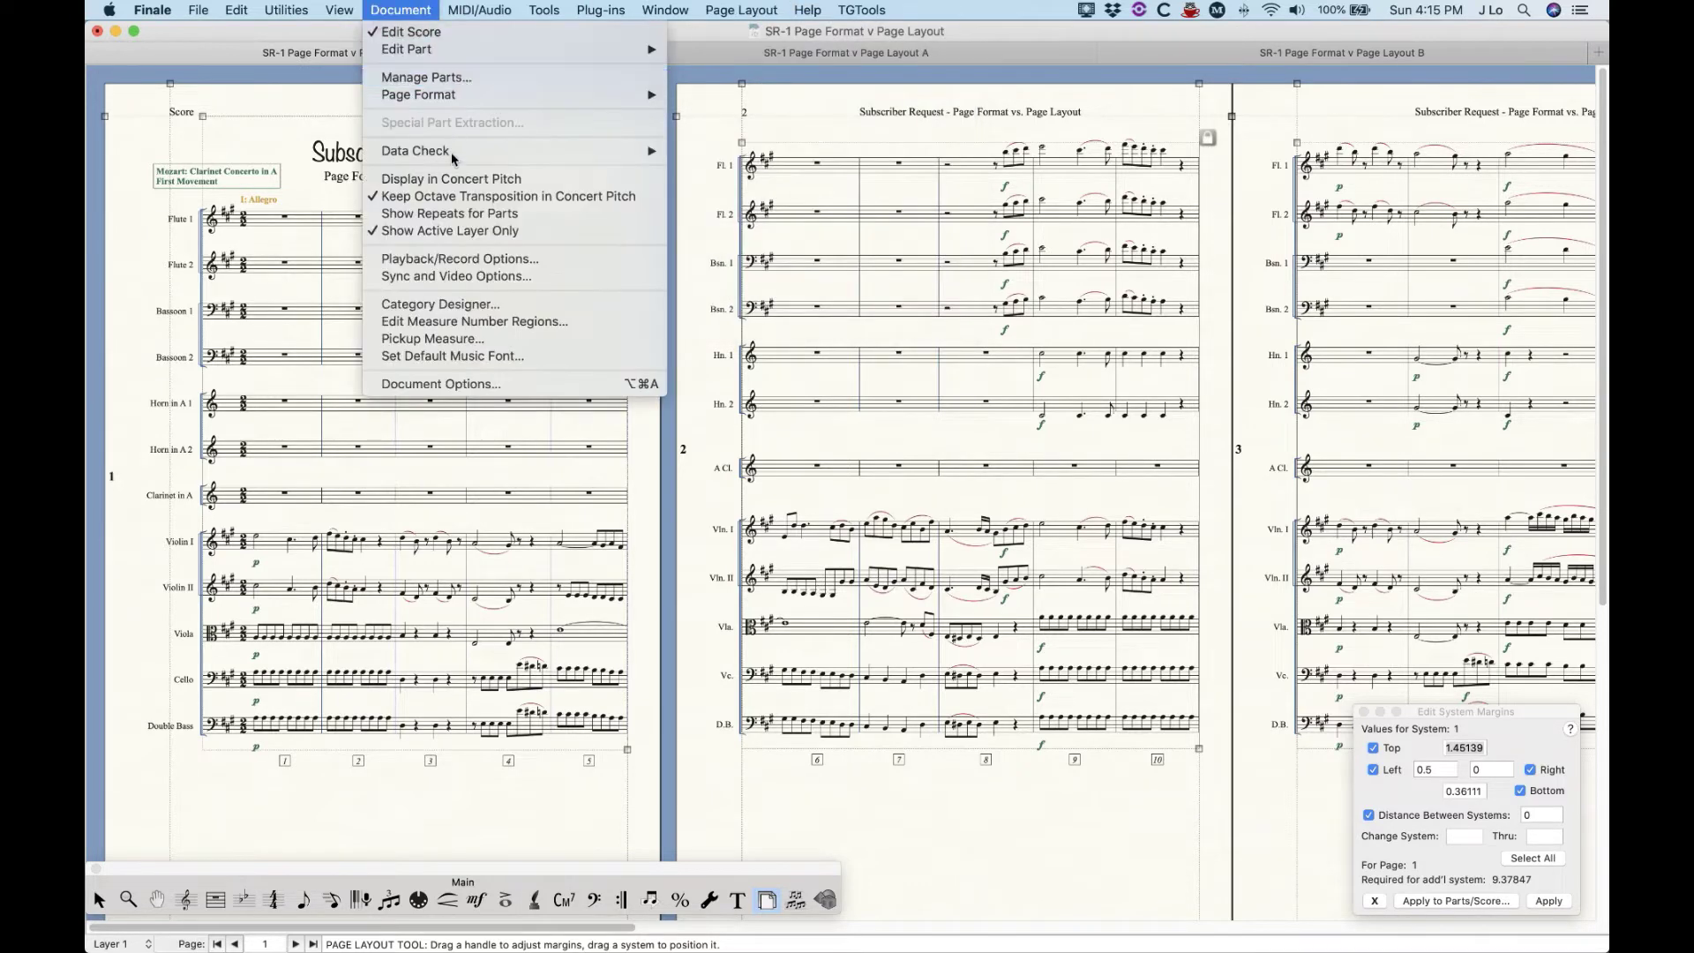
pyautogui.moveTo(476, 94)
pyautogui.click(695, 94)
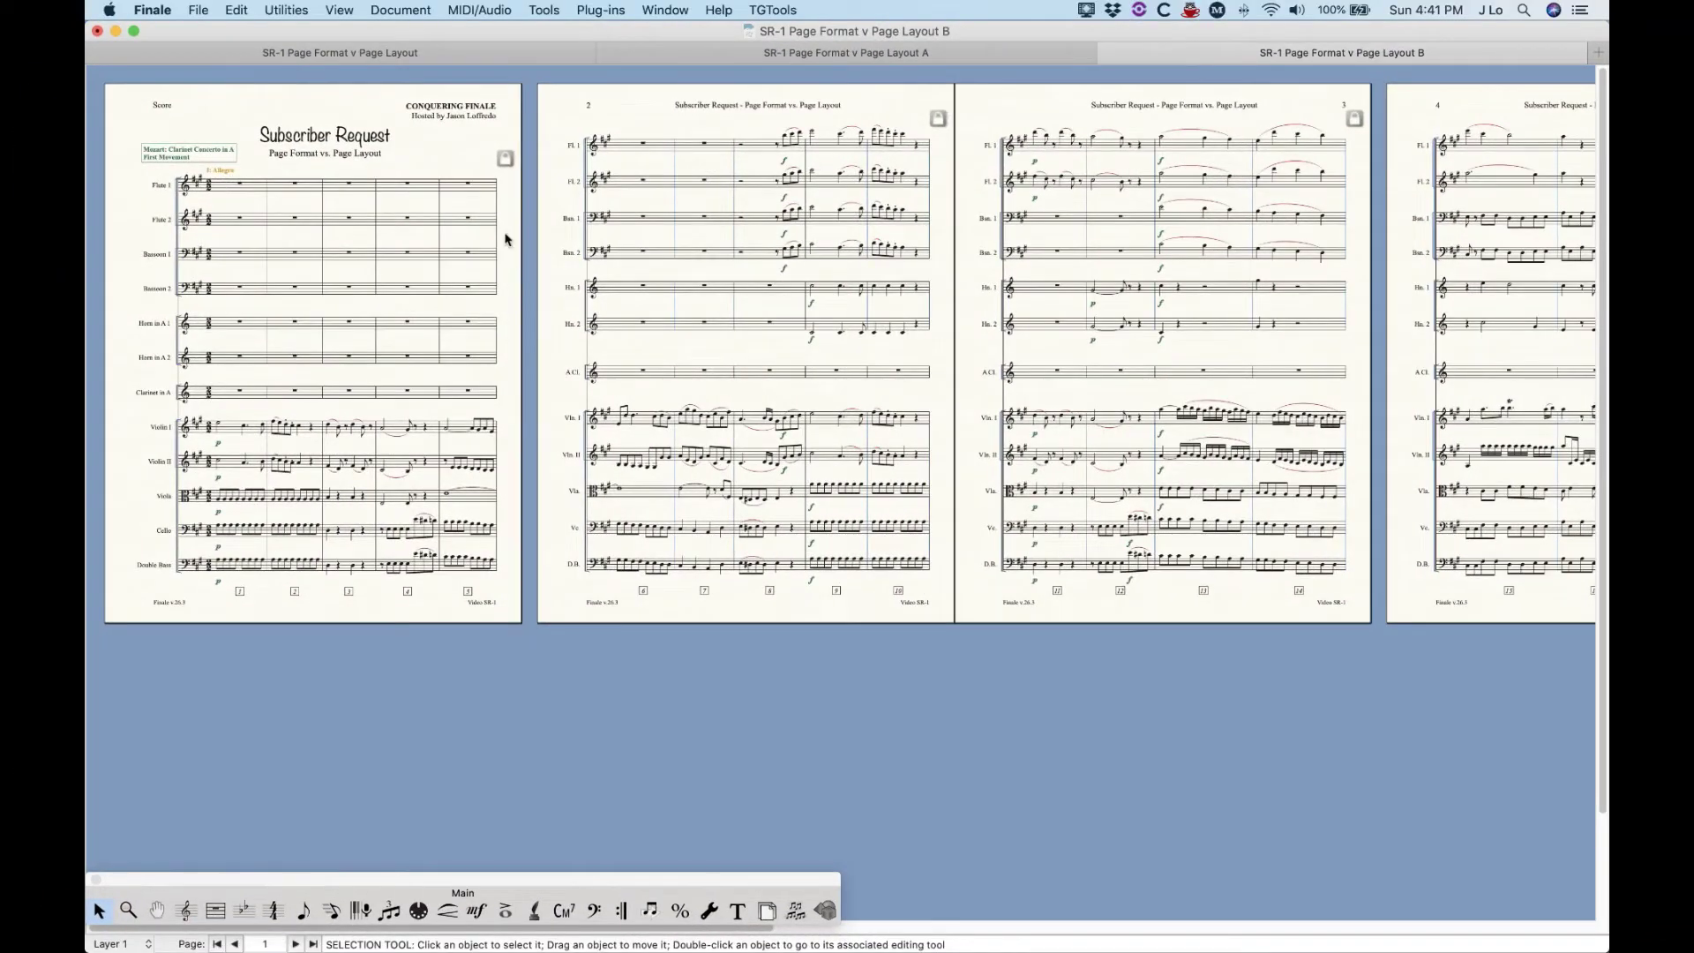
# In Page Format for Score, choose Legal (8.5 x 14), enter staff height .28, and confirm.
pyautogui.click(397, 9)
pyautogui.moveTo(436, 97)
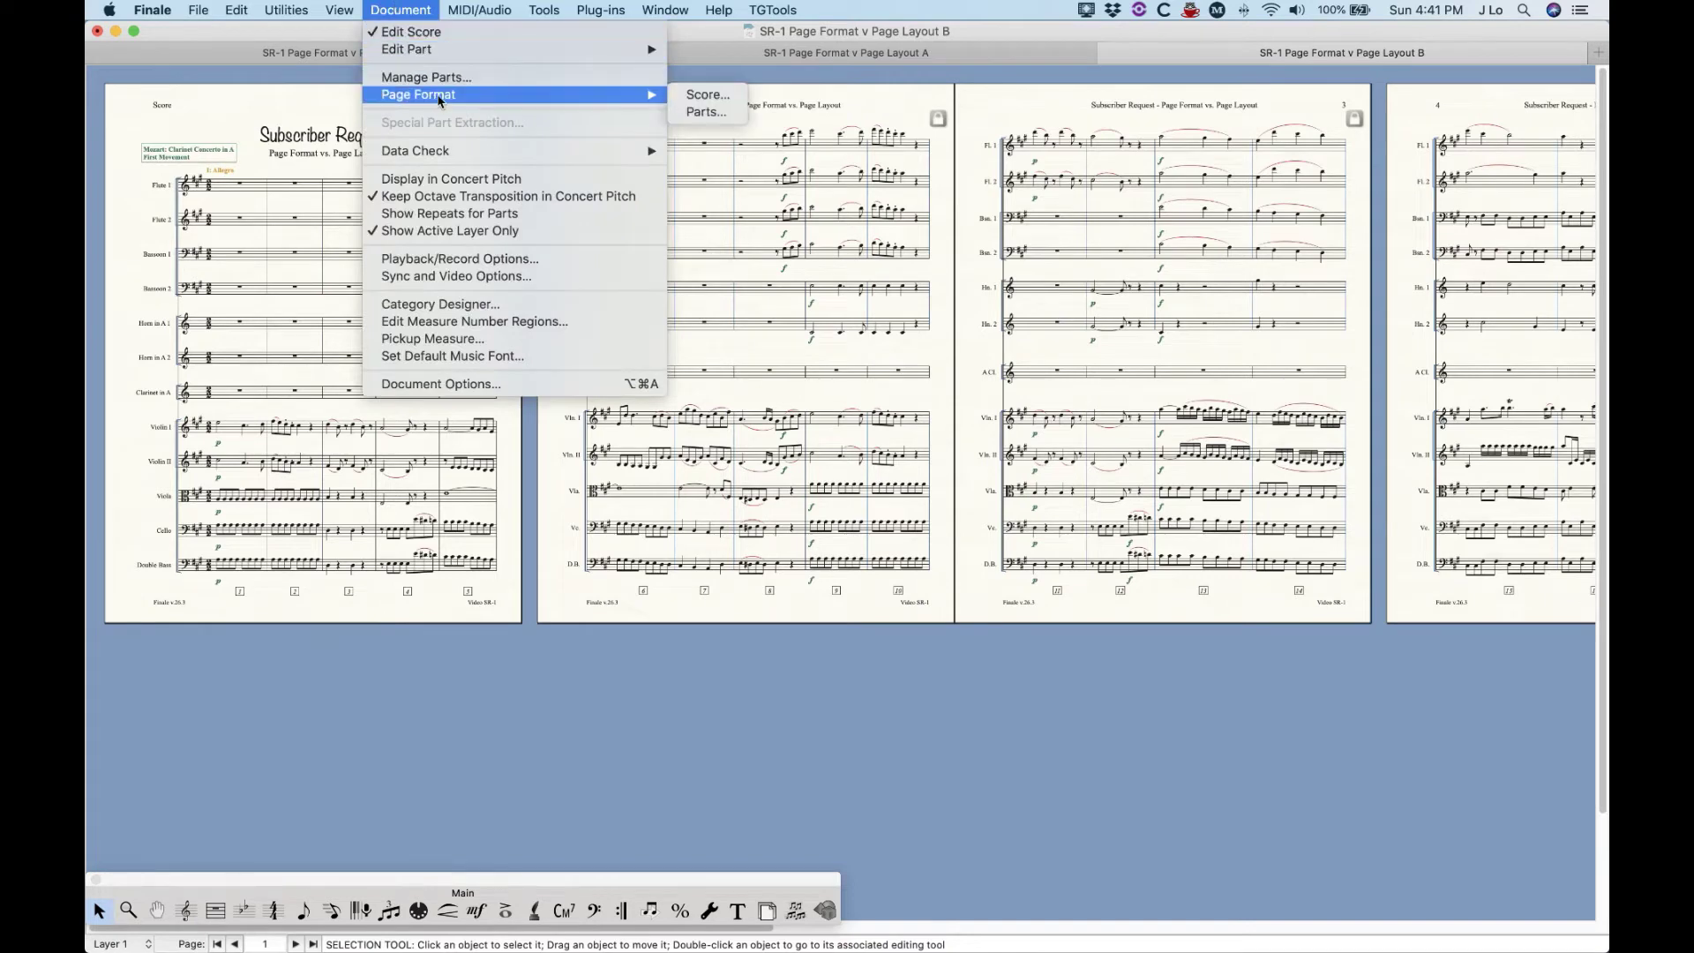
pyautogui.click(703, 96)
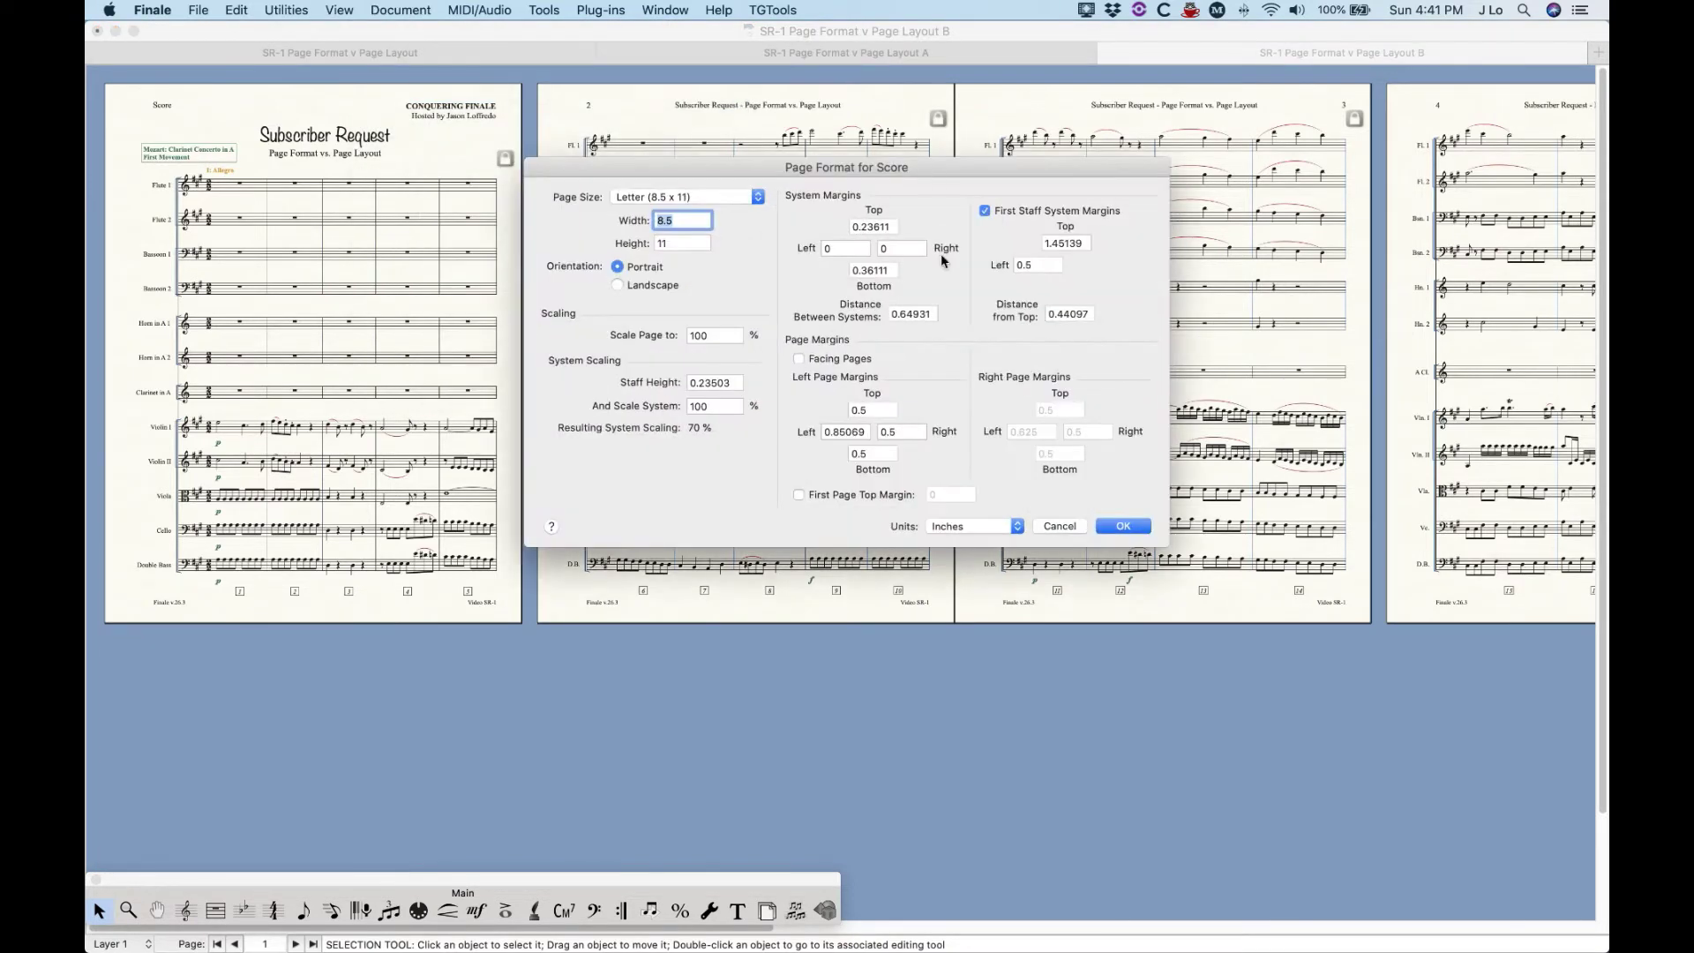
pyautogui.click(737, 197)
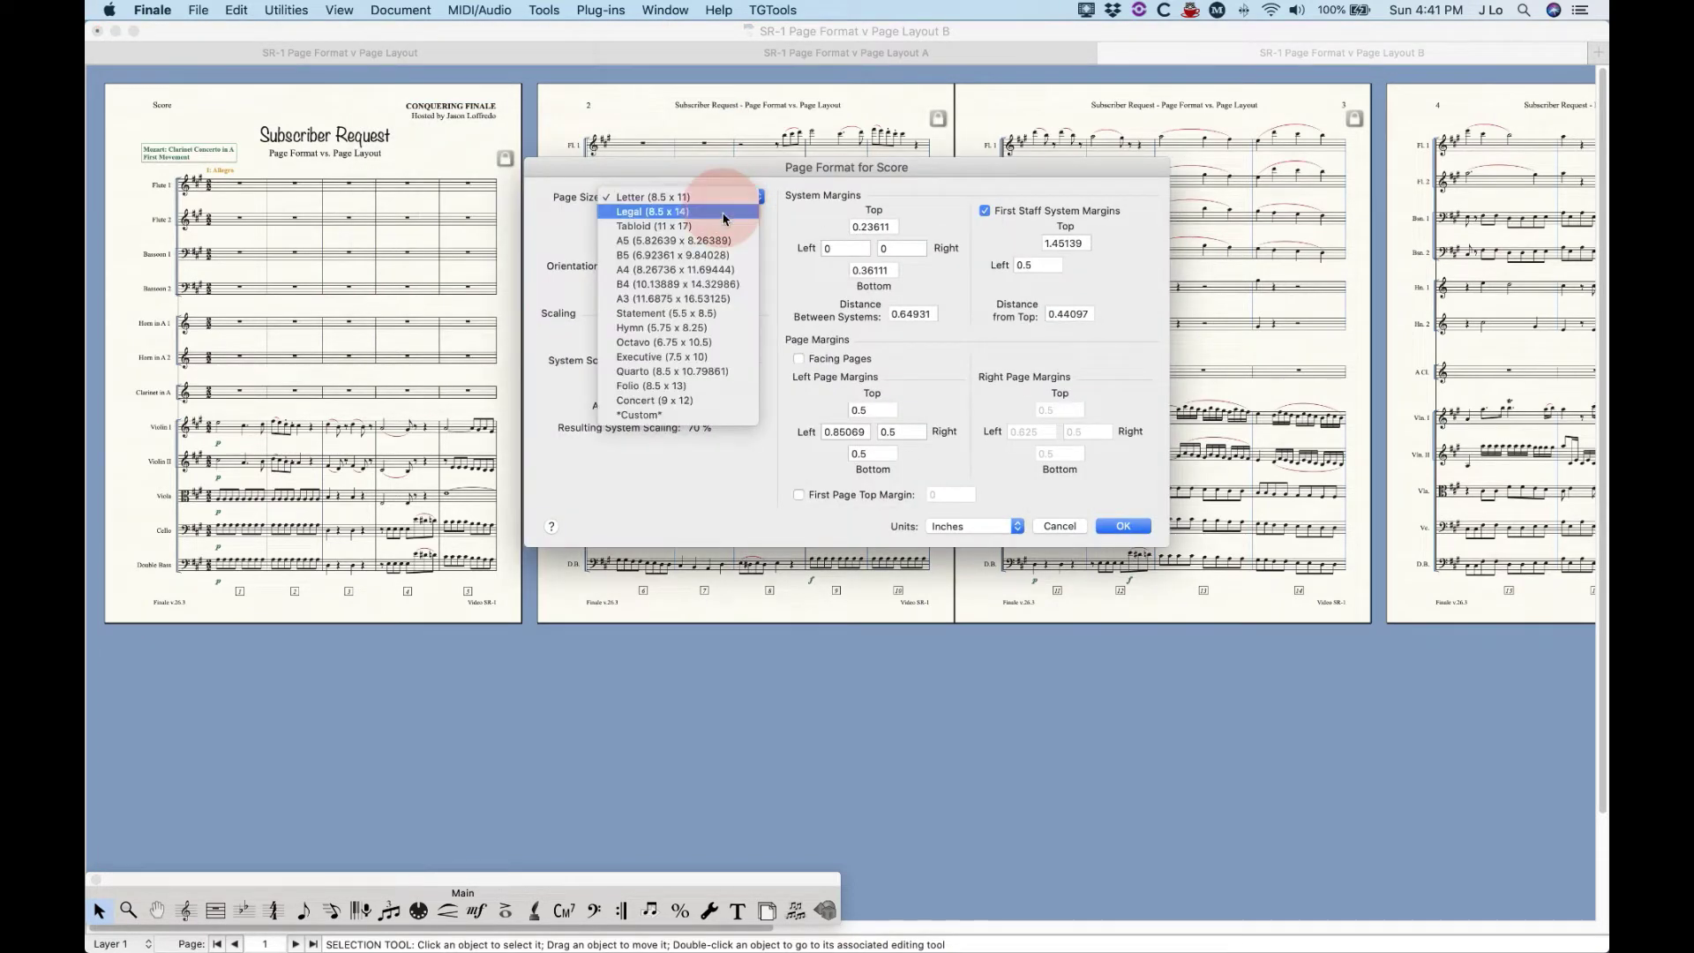
pyautogui.click(706, 216)
pyautogui.doubleClick(714, 383)
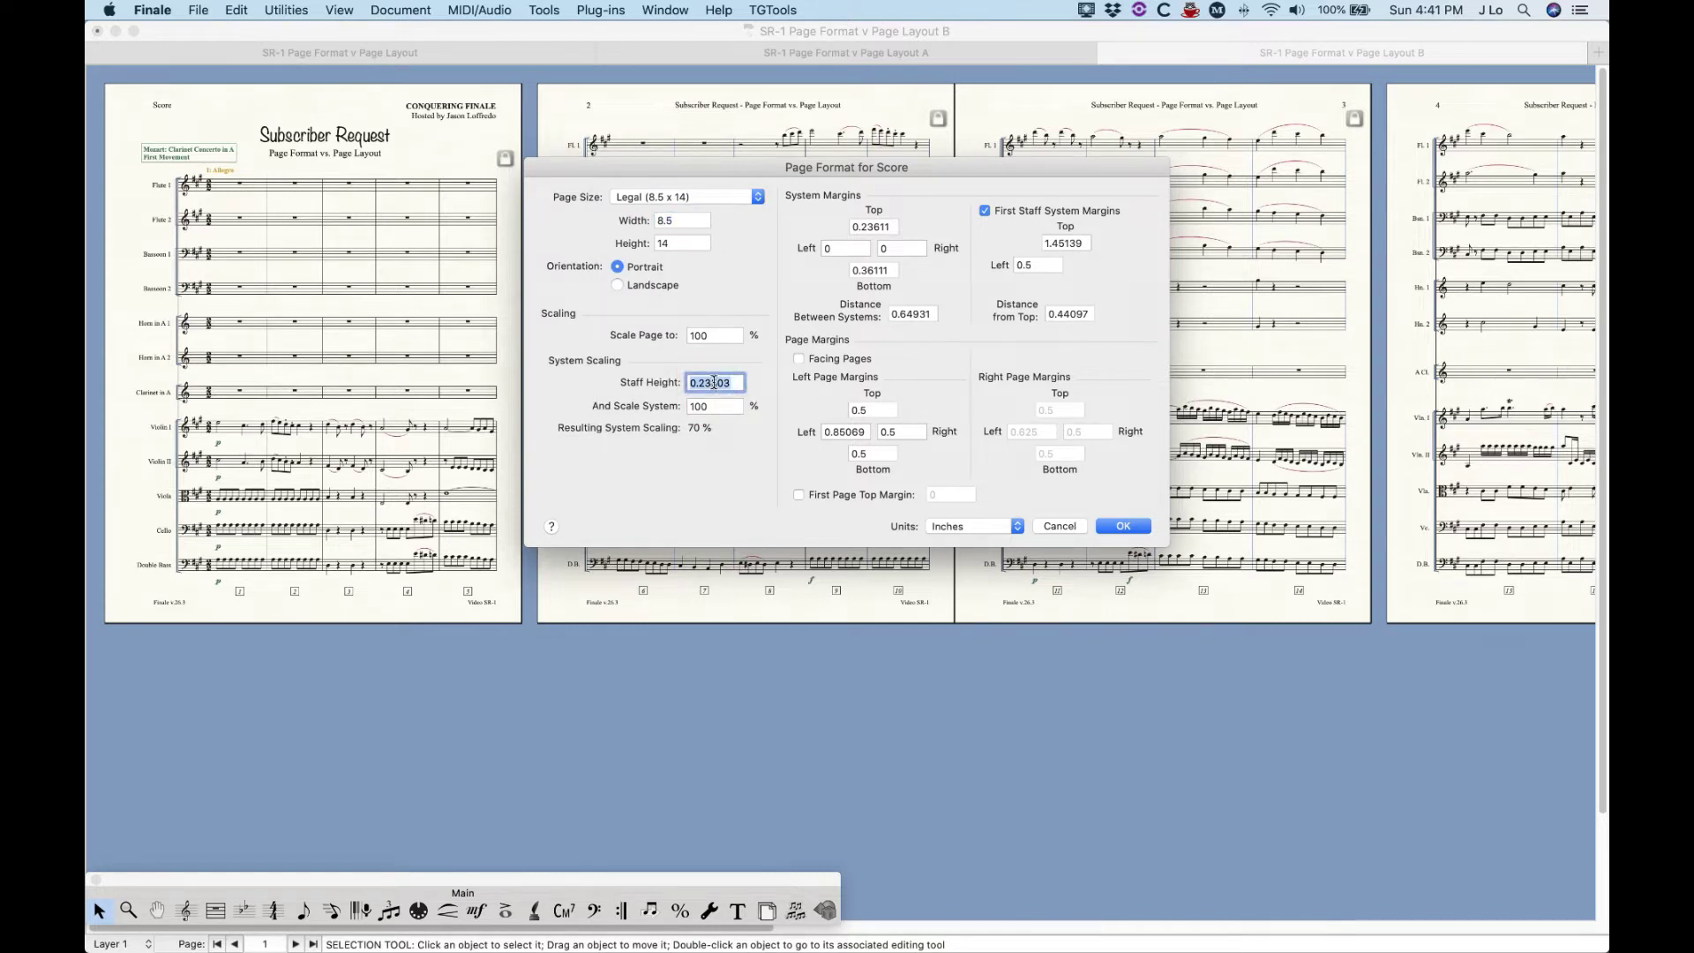
pyautogui.write('.28')
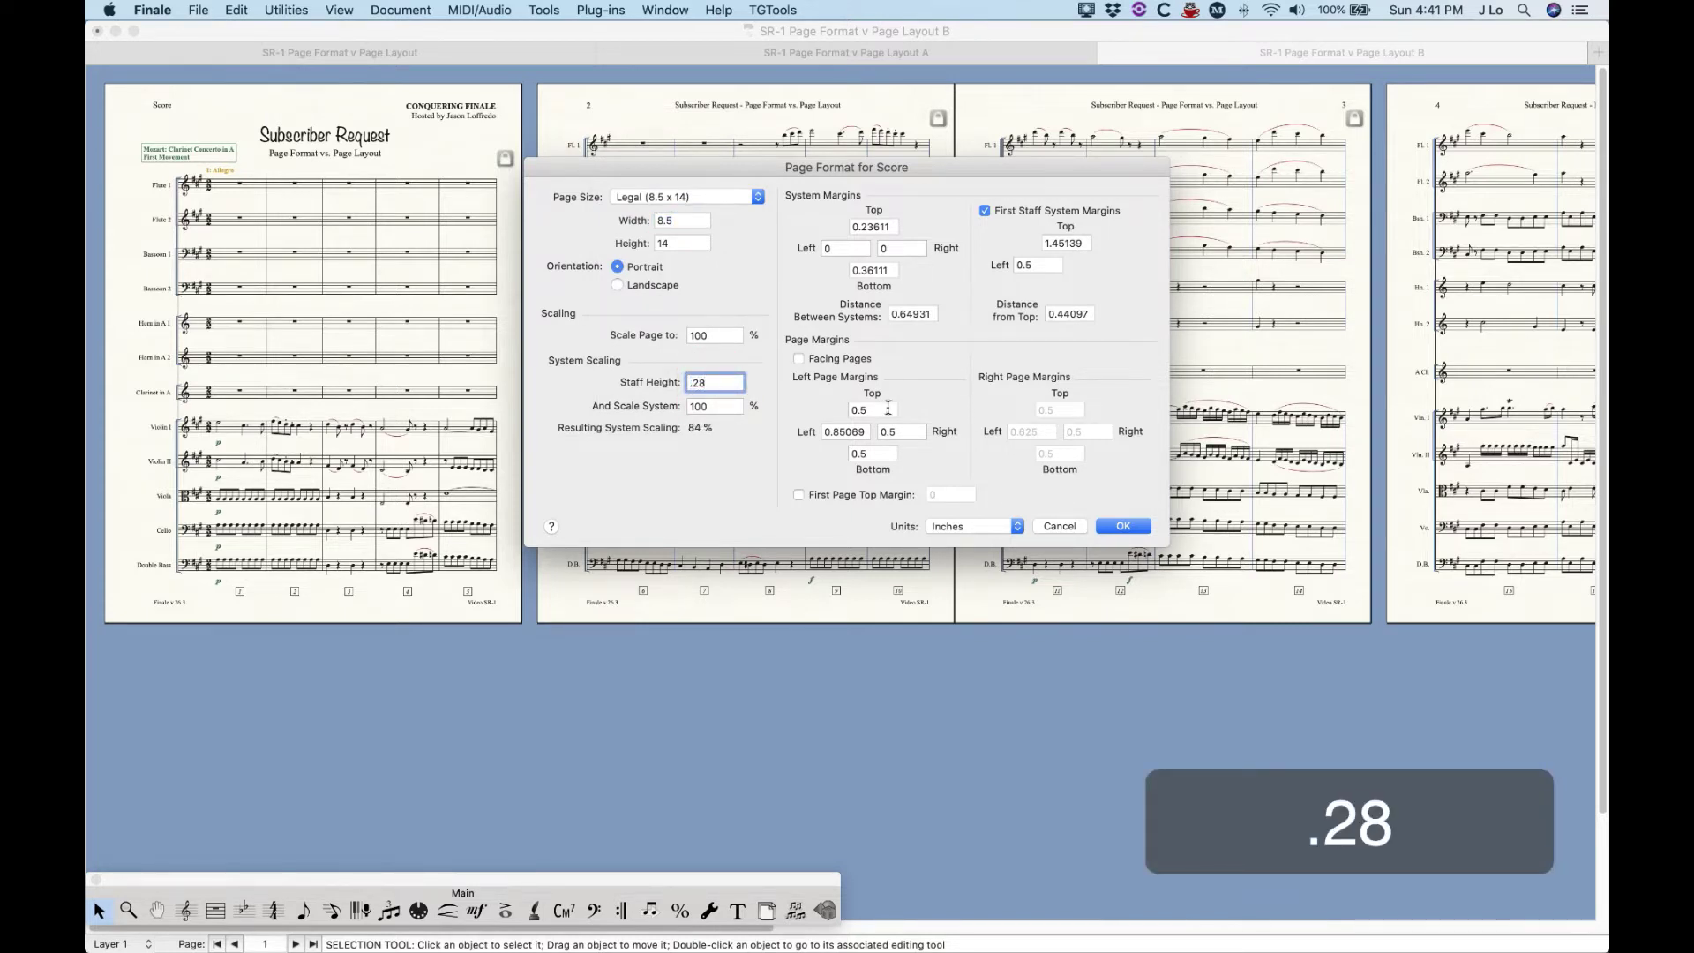
pyautogui.click(1119, 526)
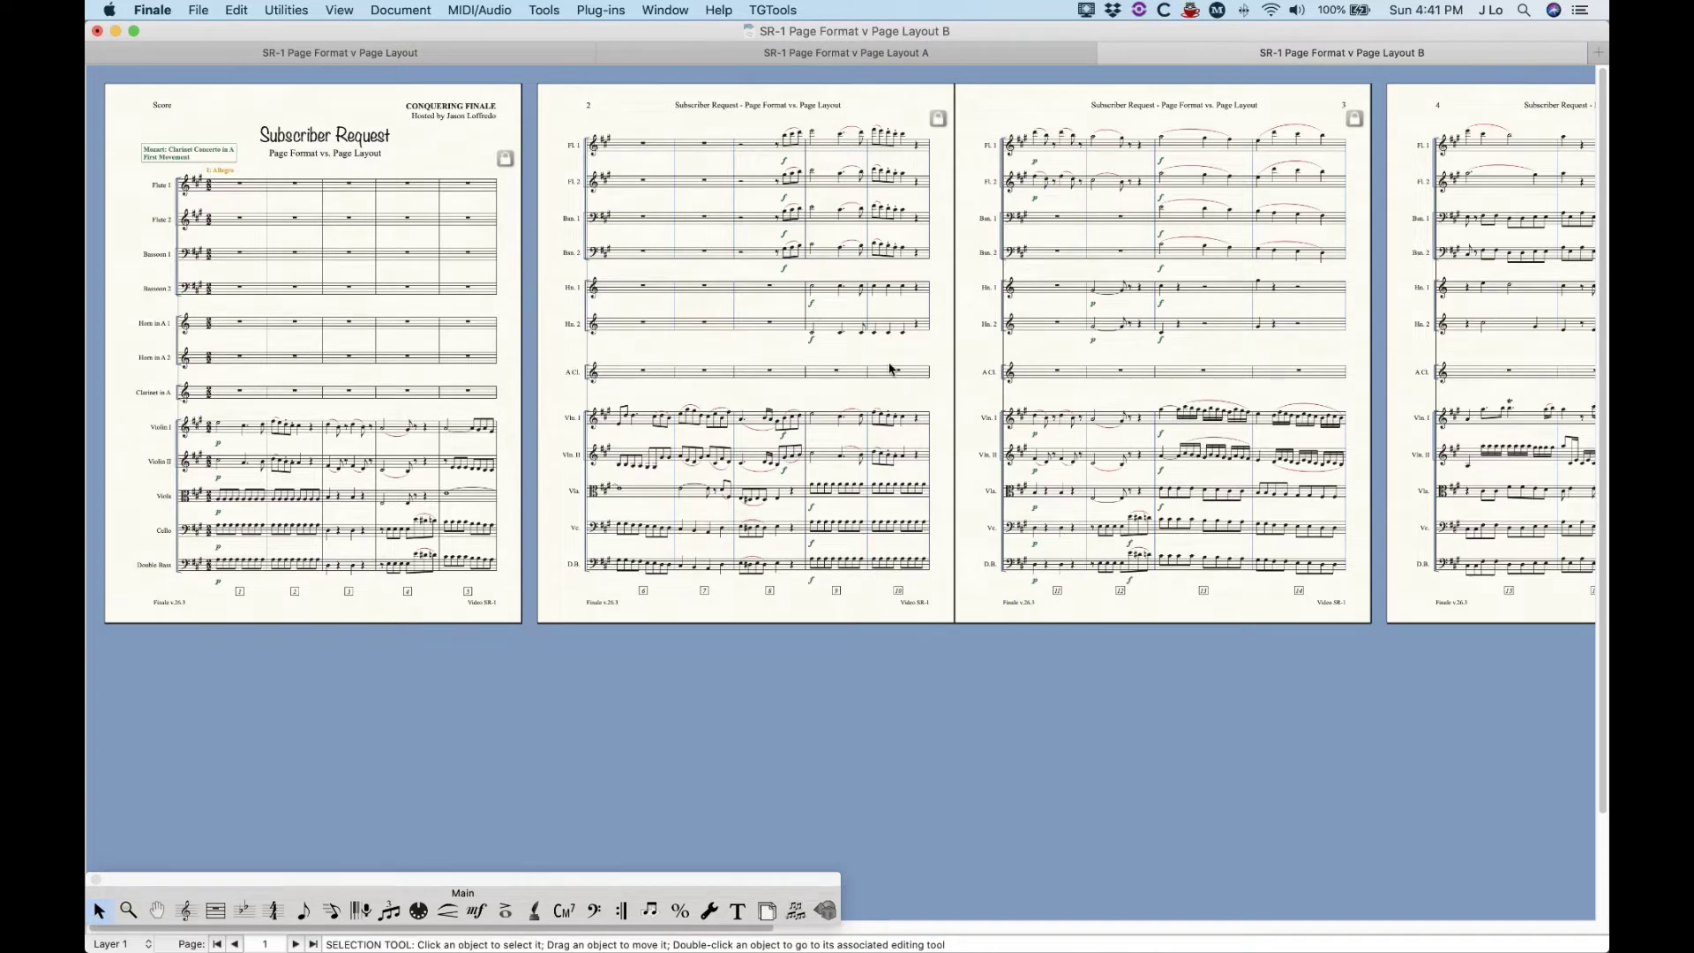
# With the Page Layout tool, redefine all pages of the current score and confirm.
pyautogui.click(767, 911)
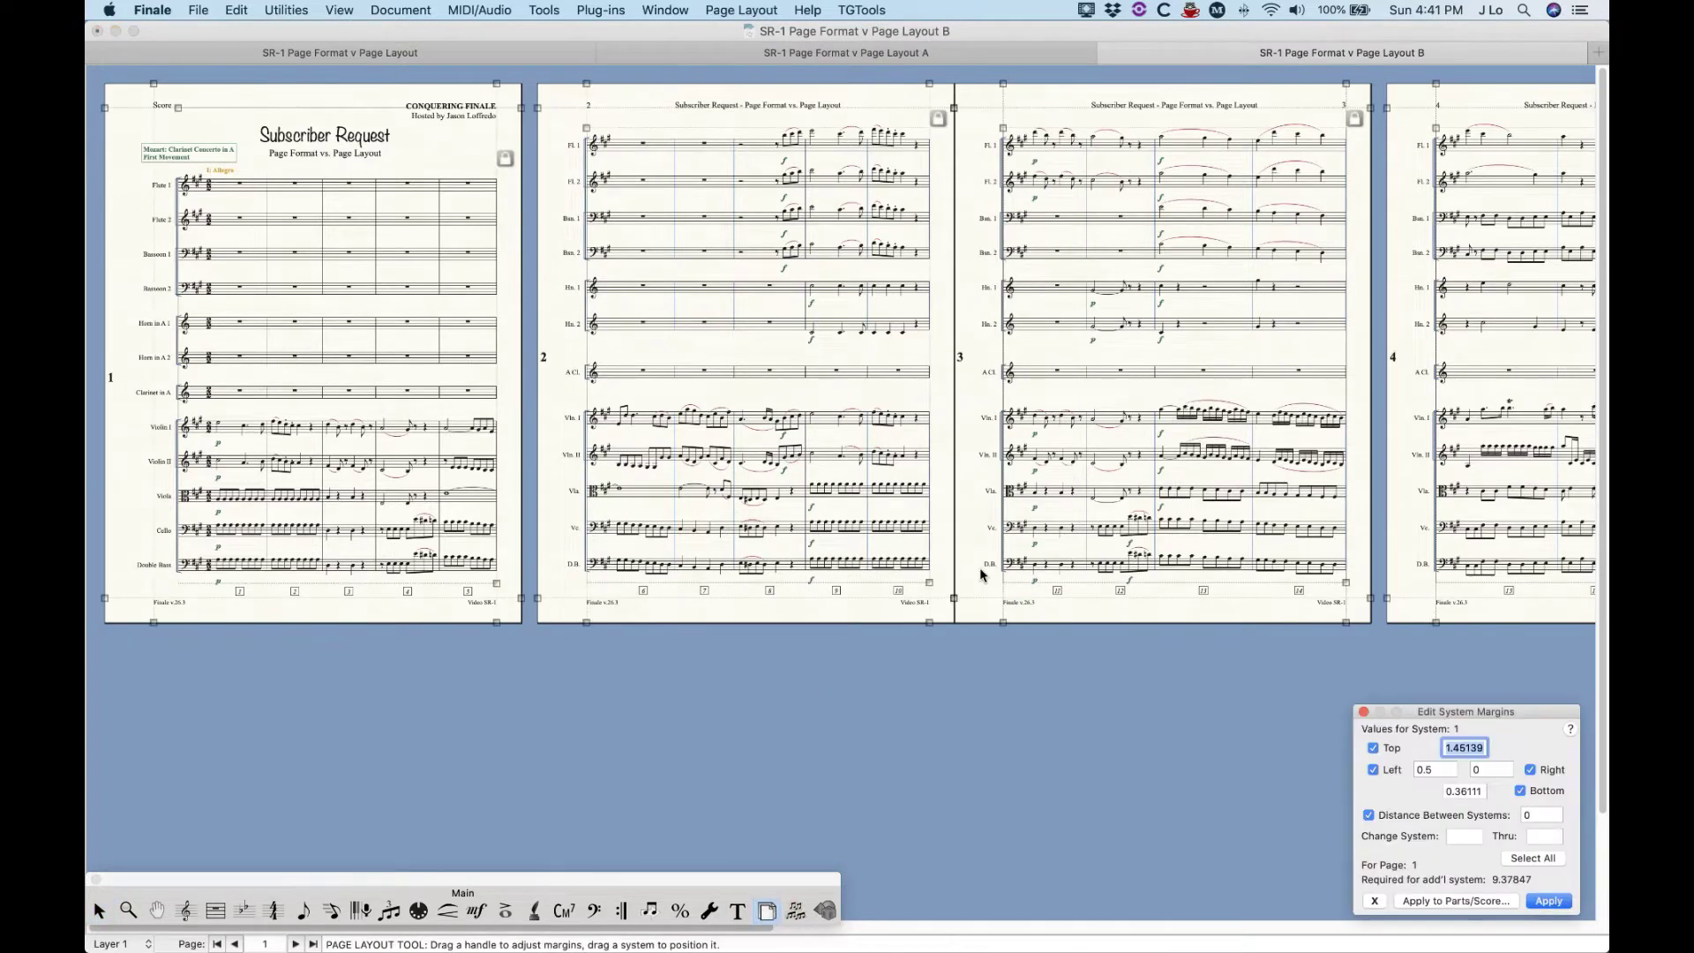
pyautogui.click(756, 10)
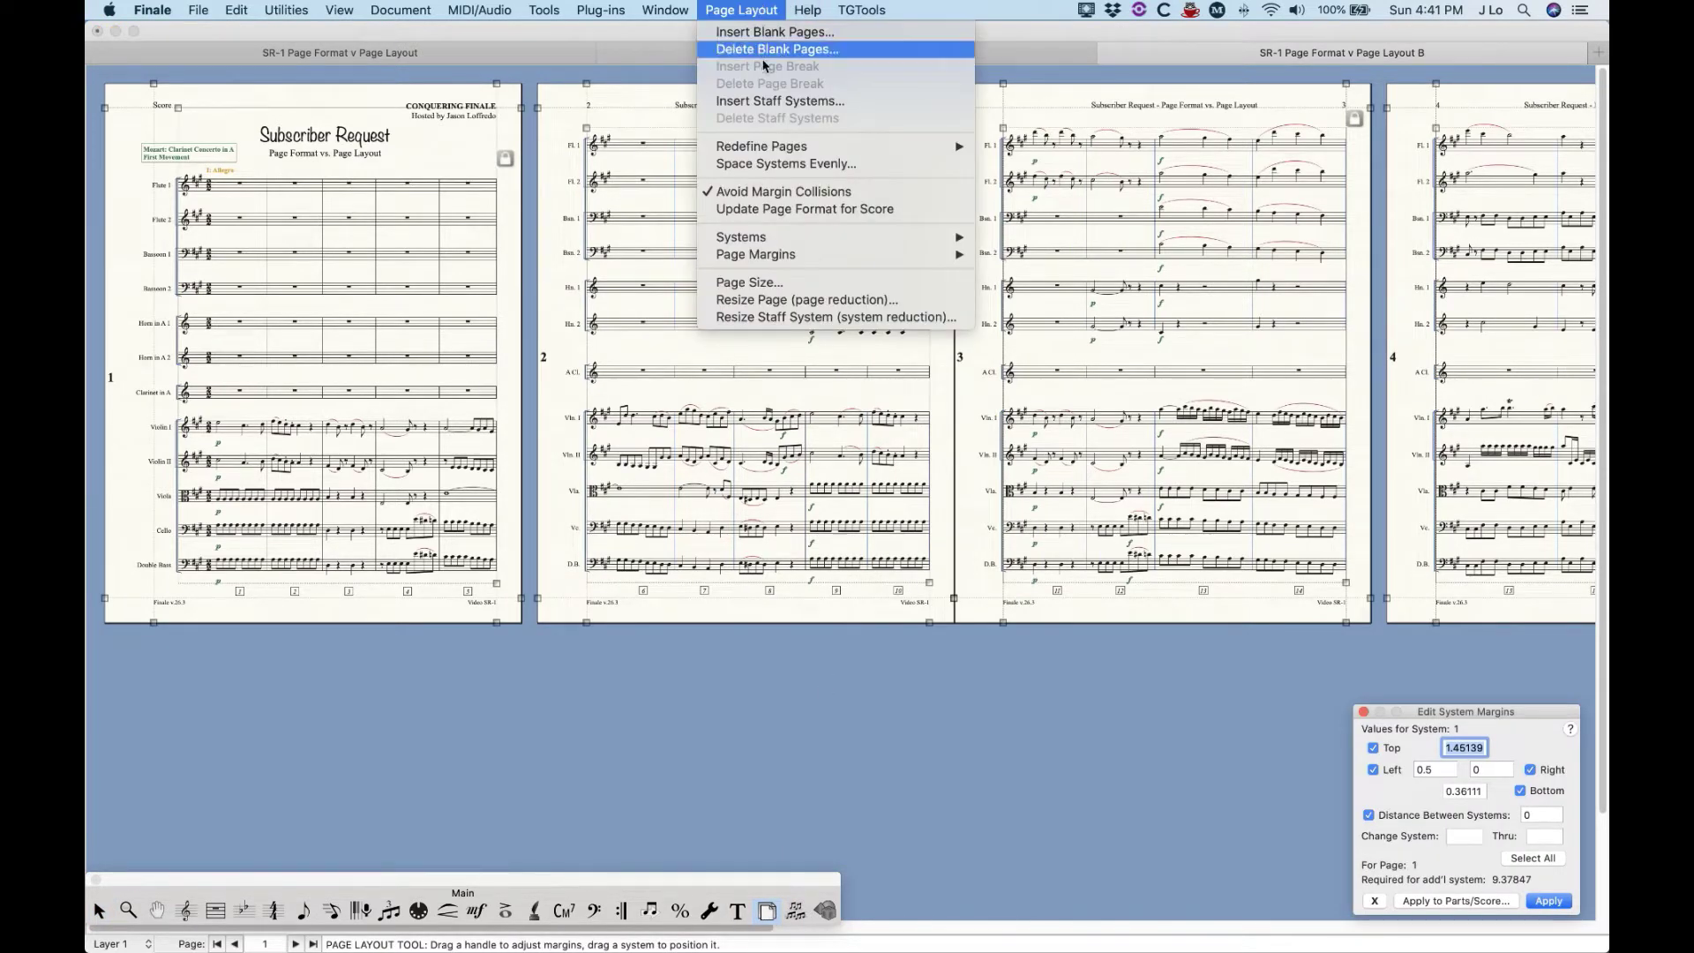
pyautogui.moveTo(750, 152)
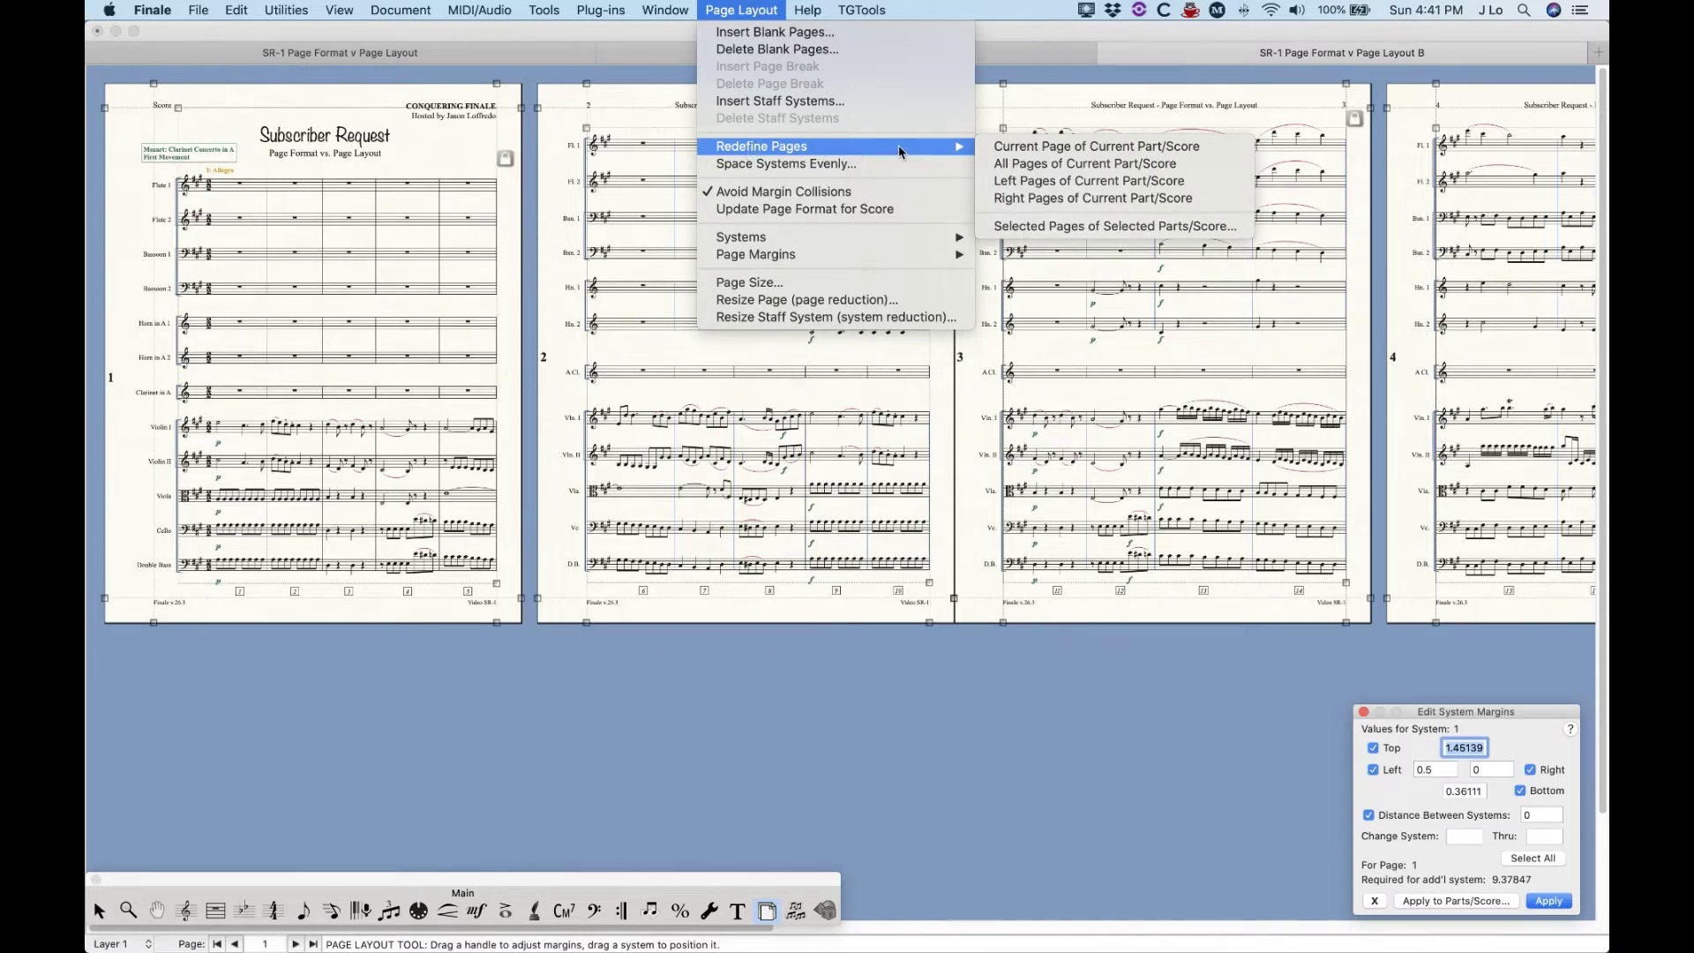
pyautogui.click(1152, 165)
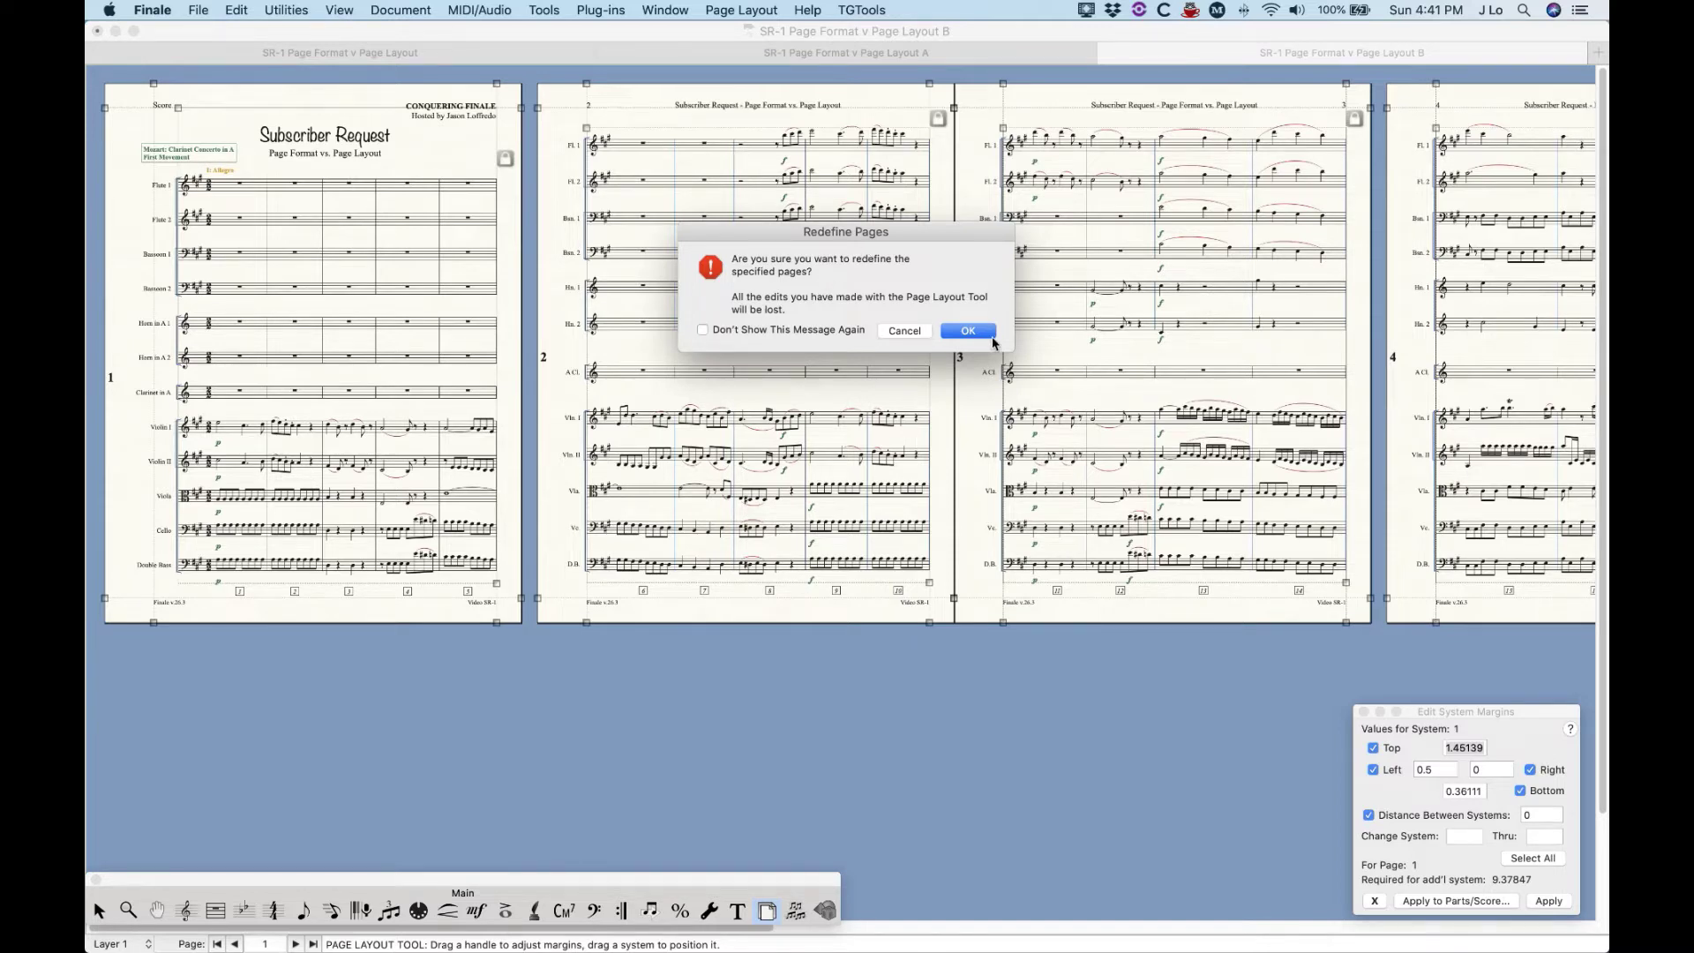
pyautogui.click(963, 325)
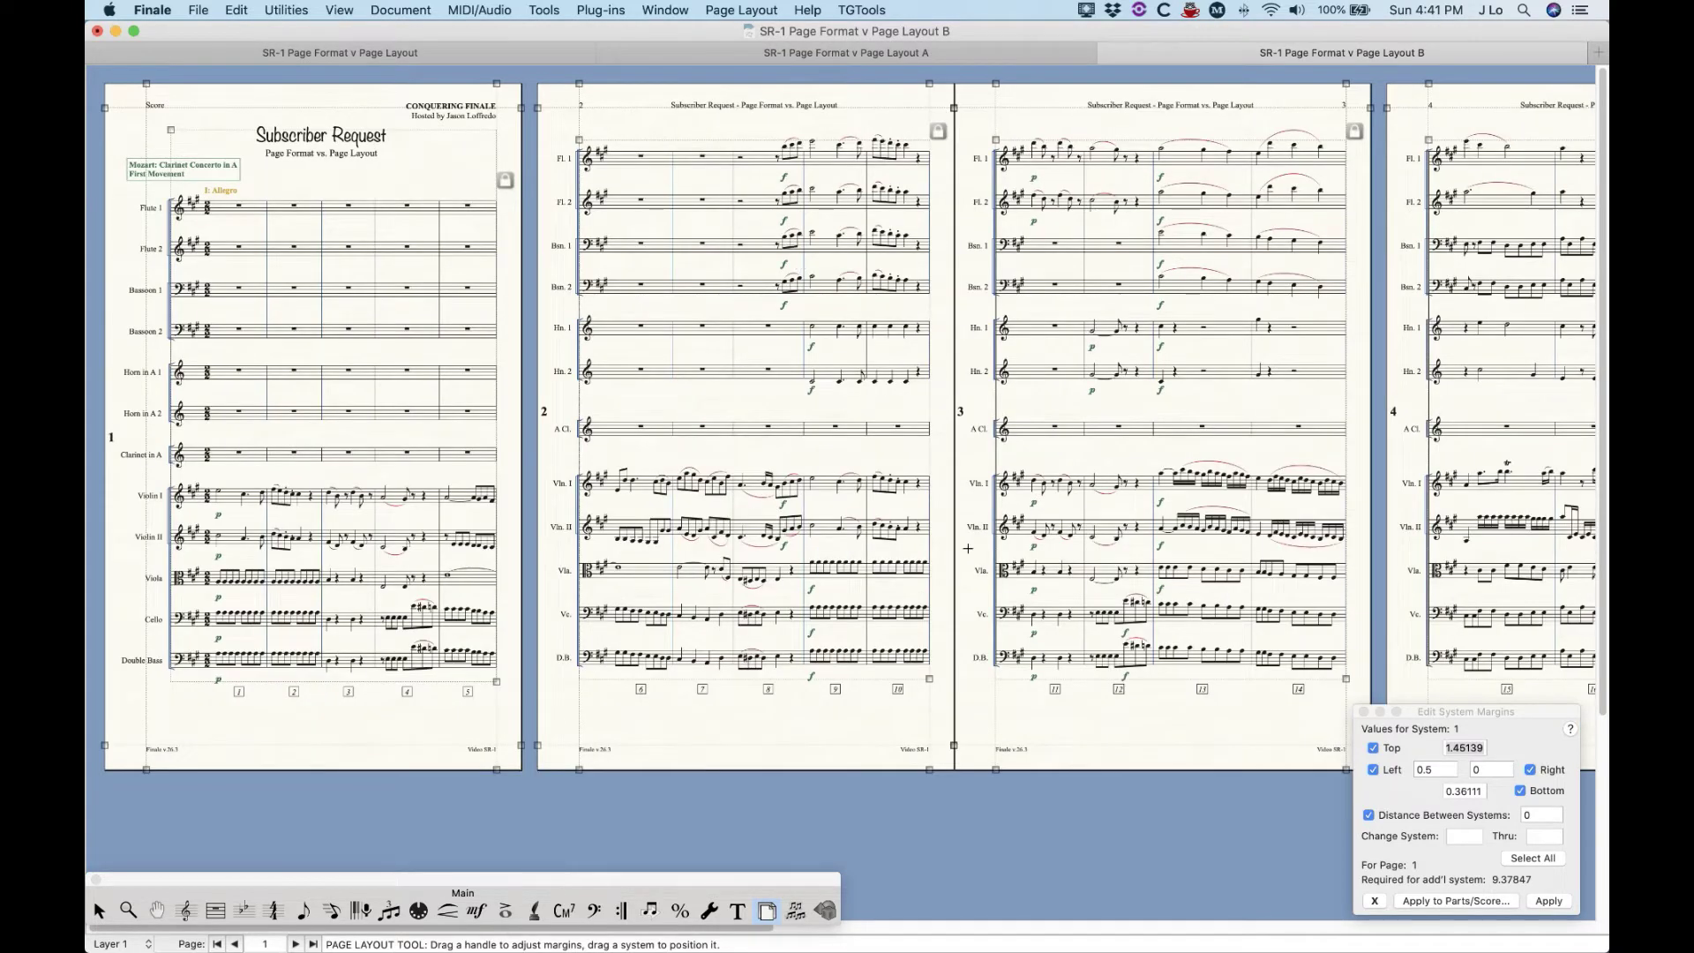
# Review the score's Page Format defaults, then bring pages 3–6 into view.
pyautogui.click(400, 9)
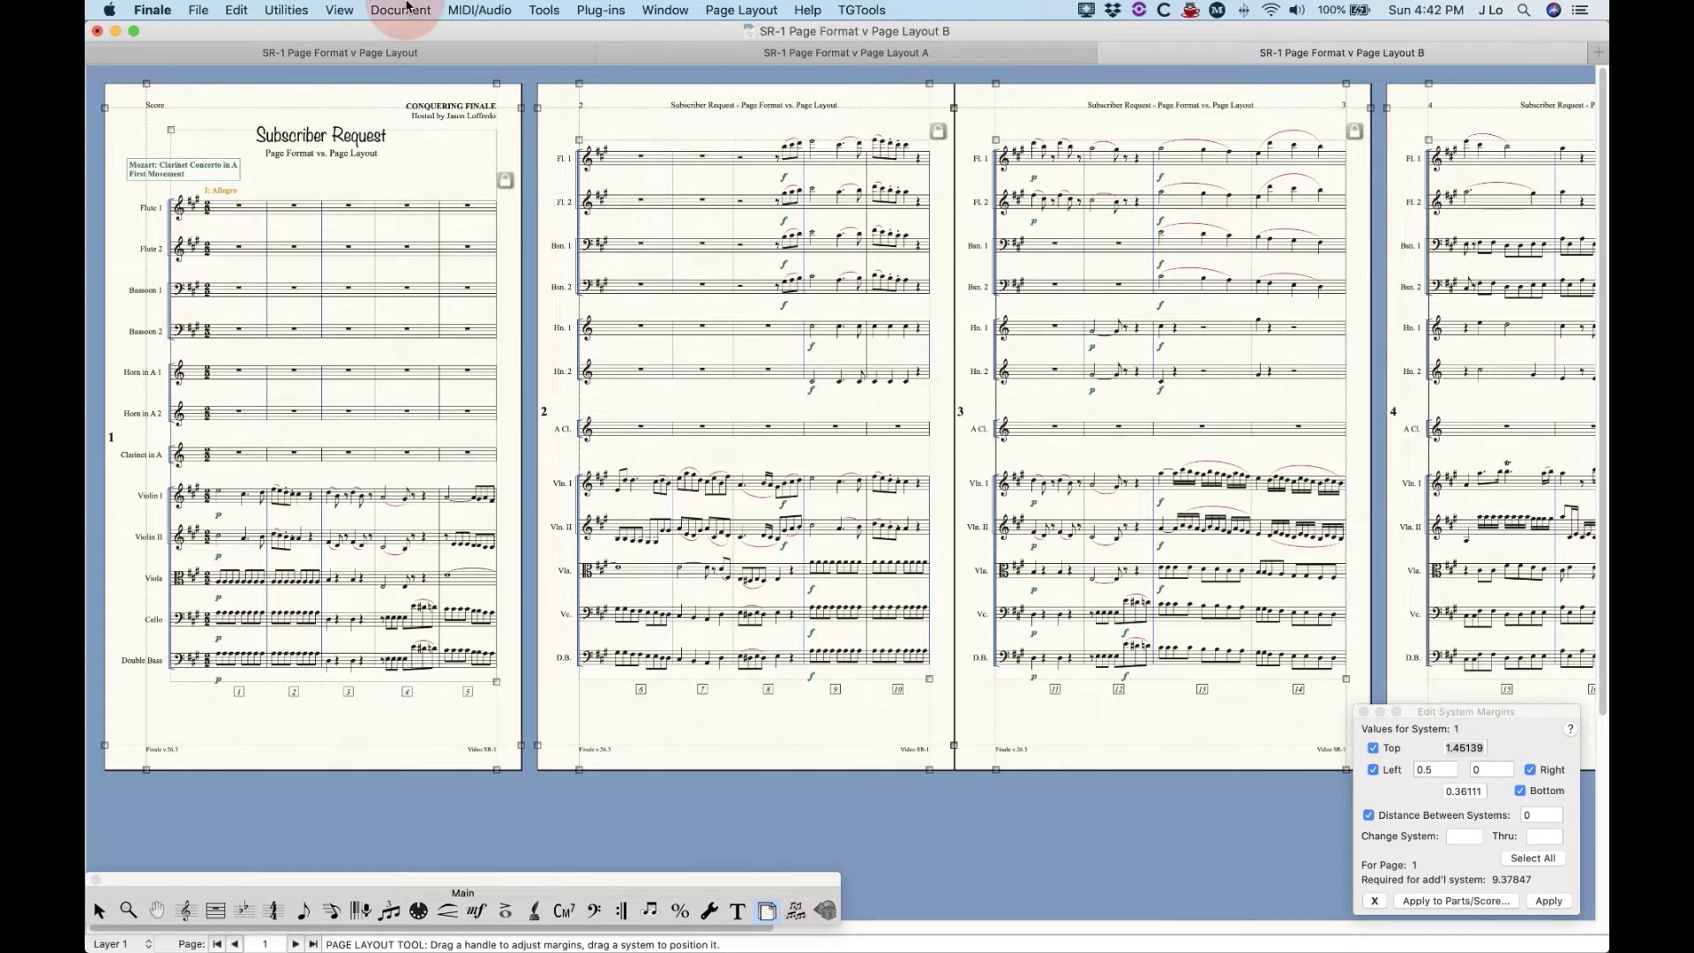
pyautogui.moveTo(413, 96)
pyautogui.click(703, 95)
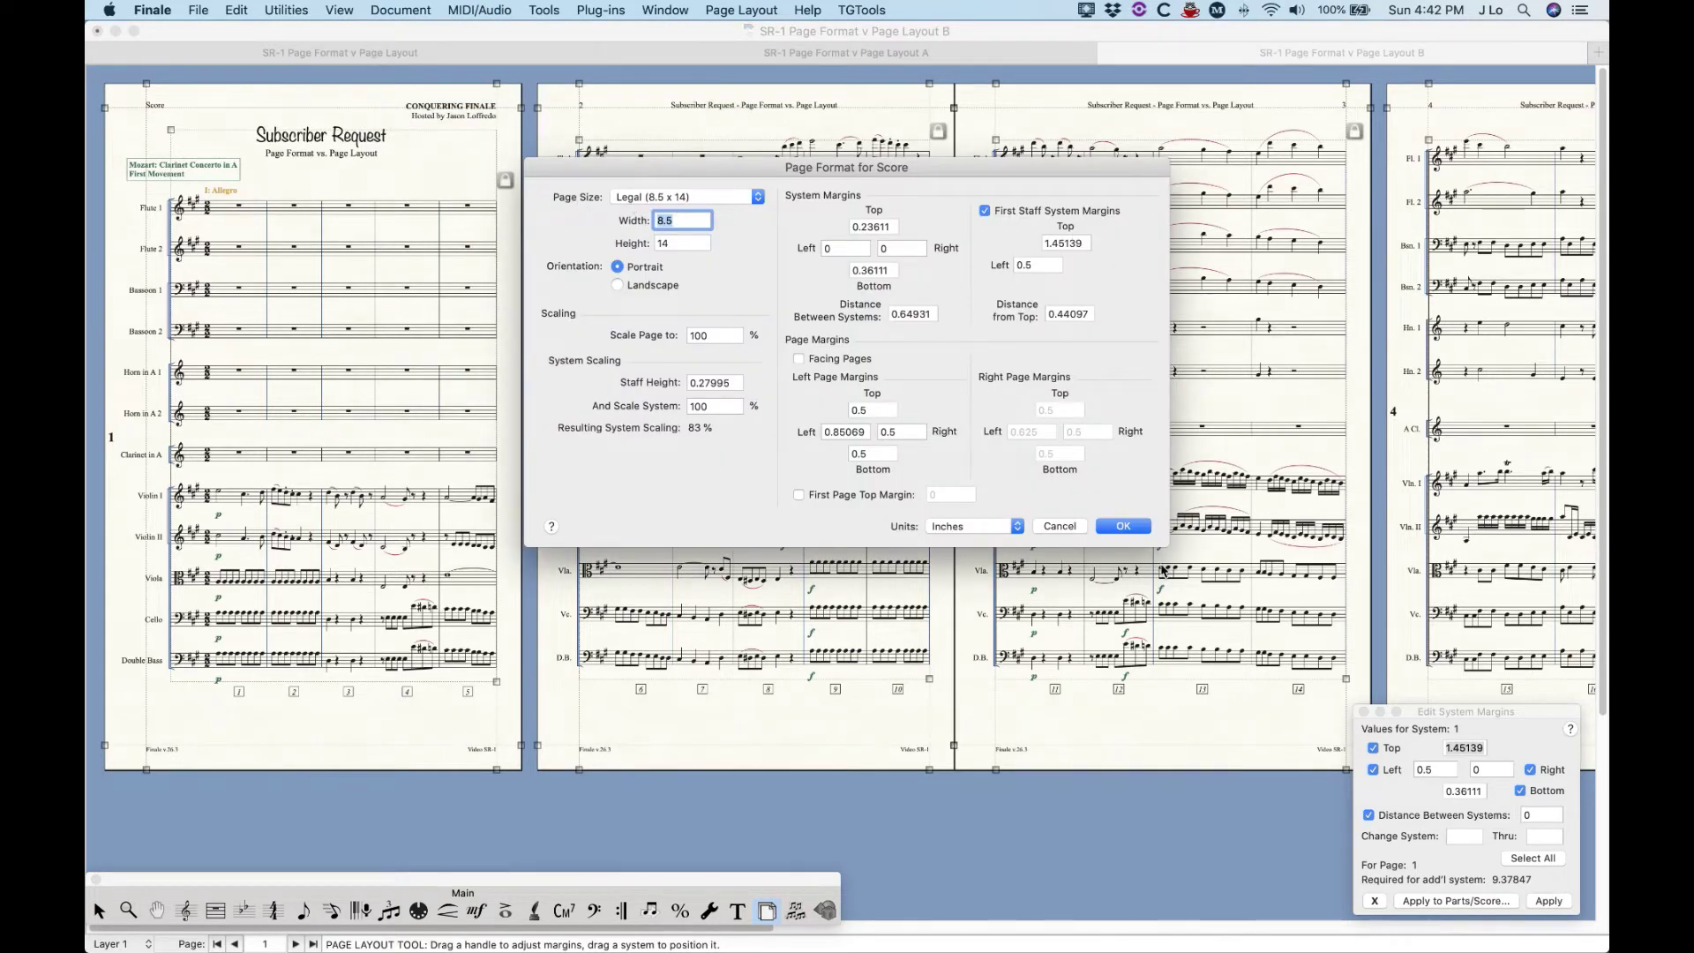
pyautogui.click(1123, 526)
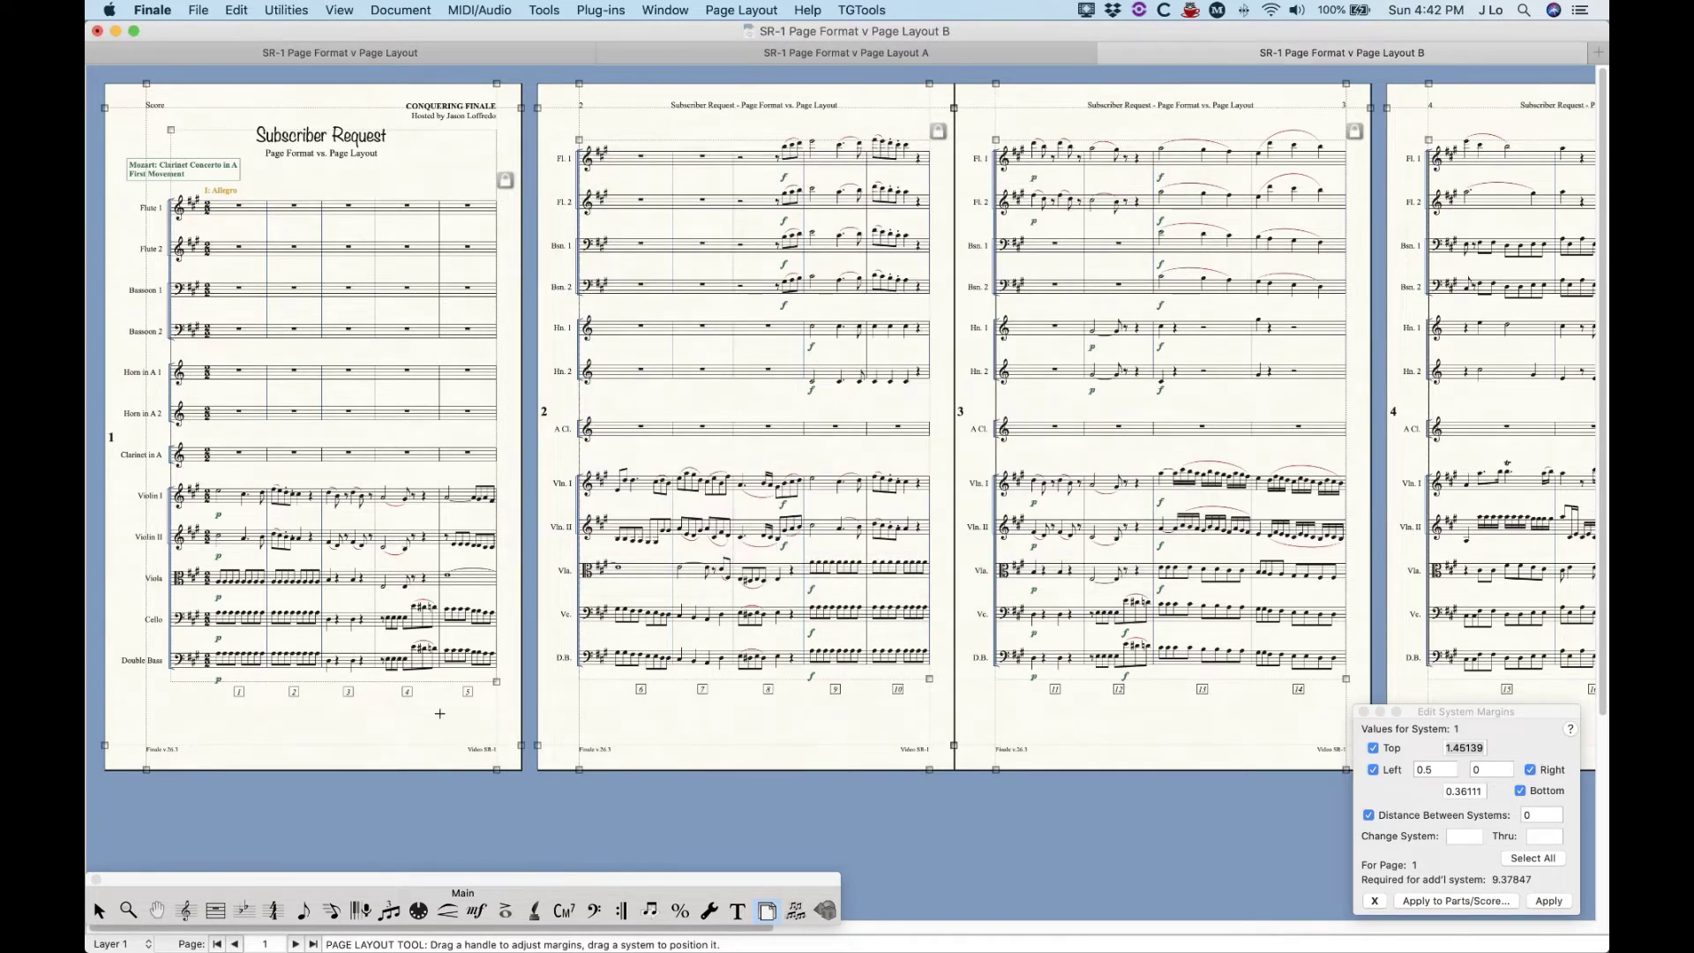
pyautogui.moveTo(717, 887); pyautogui.dragTo(717, 879)
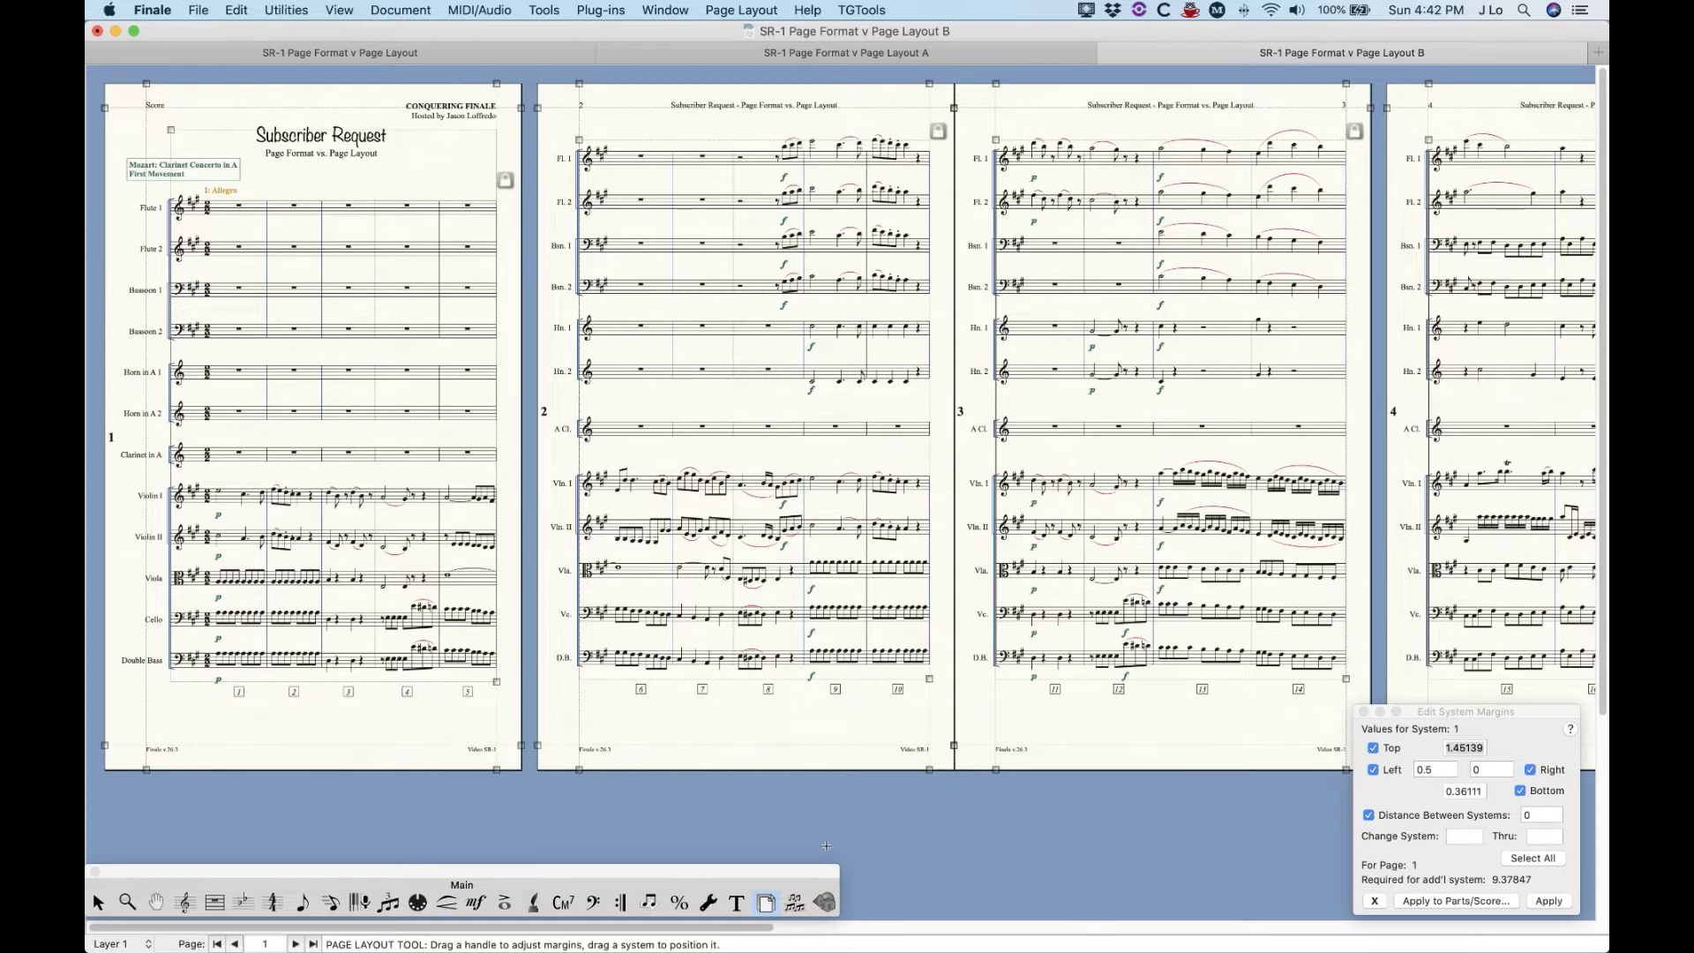
pyautogui.press('super+Page_Down')
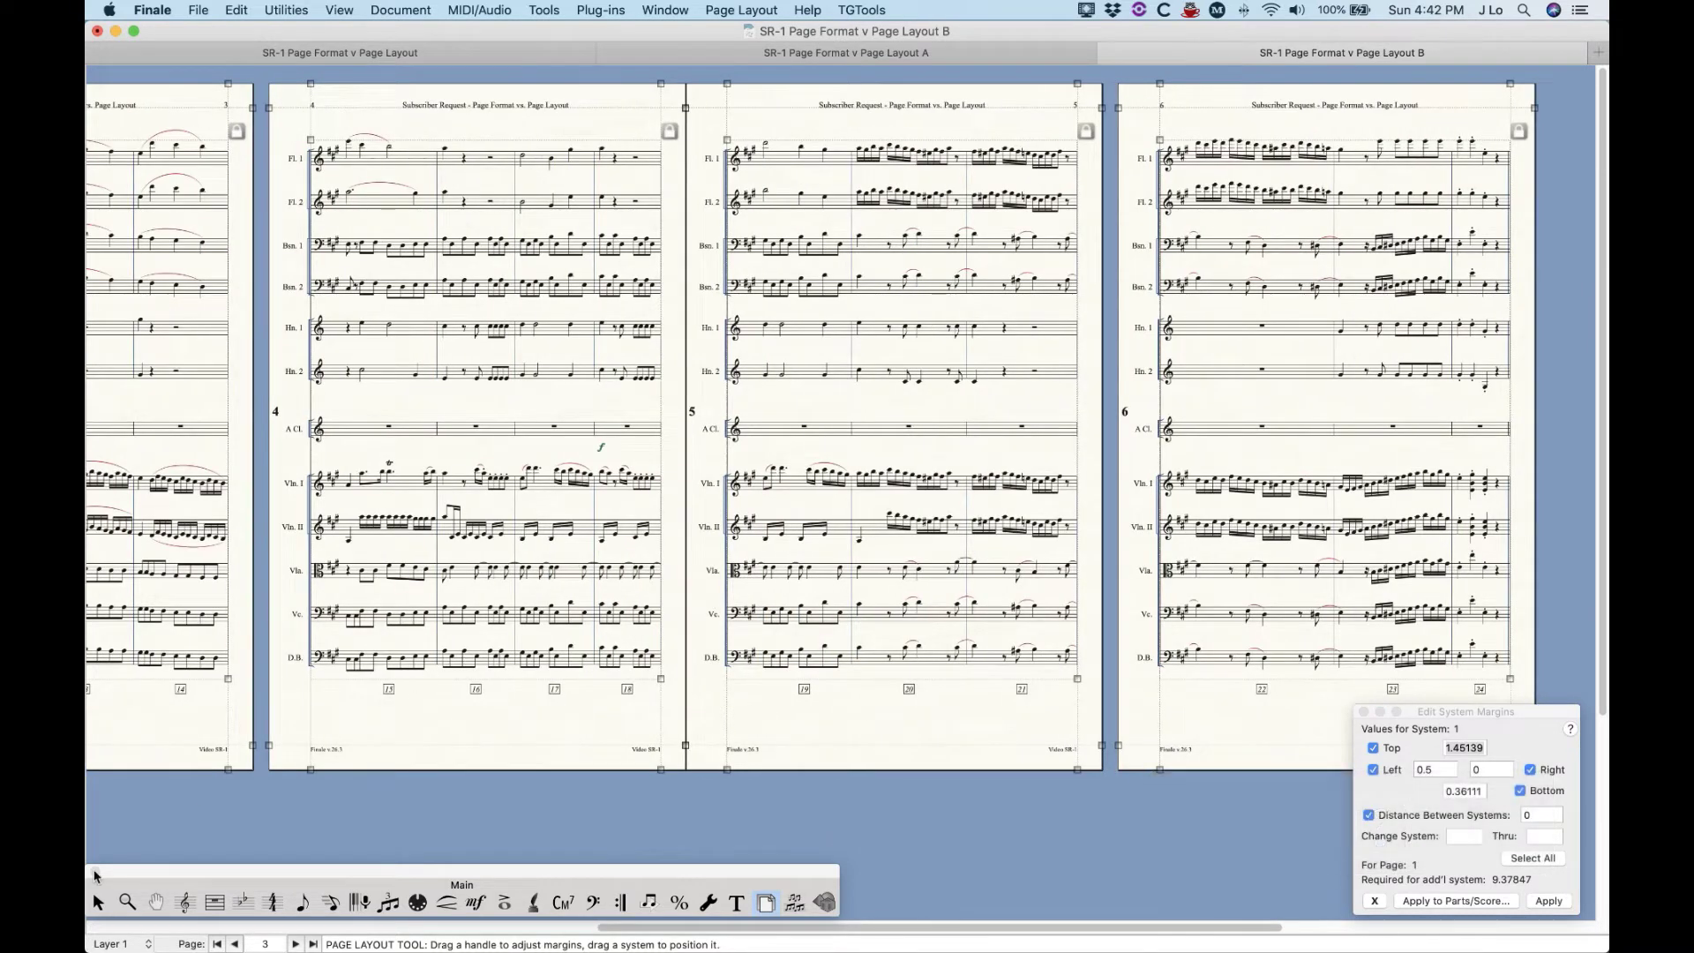
# With the Selection tool, add 10 measures via Edit > Add Measures.
pyautogui.click(98, 904)
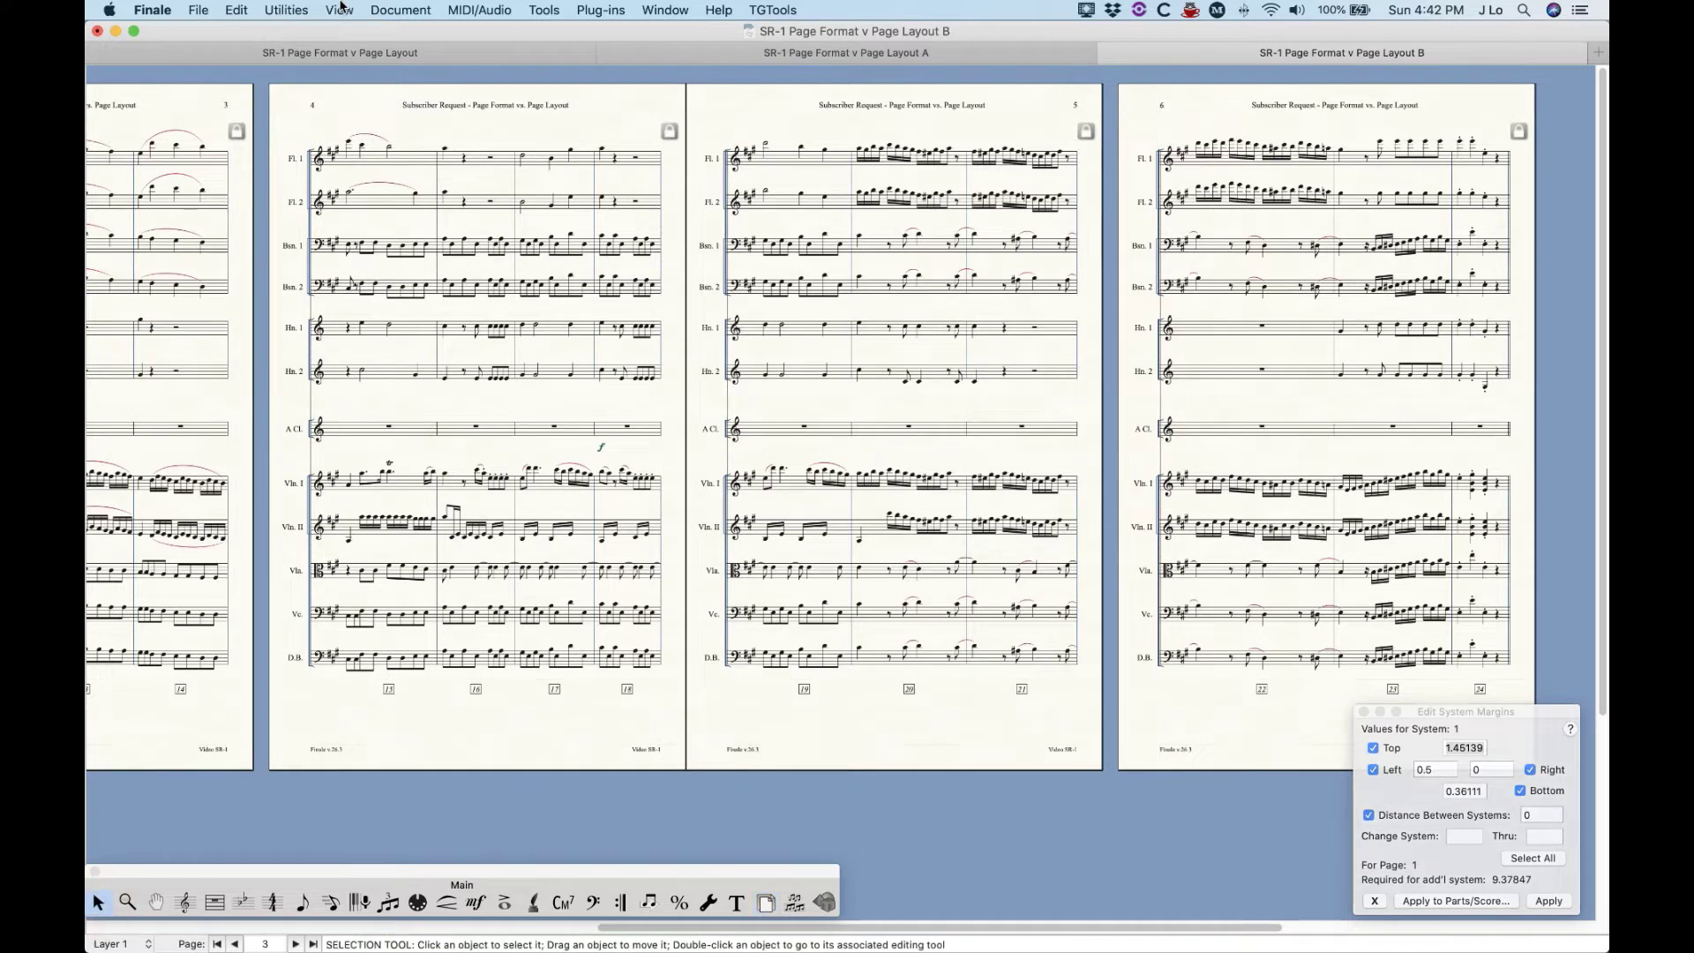
pyautogui.click(240, 10)
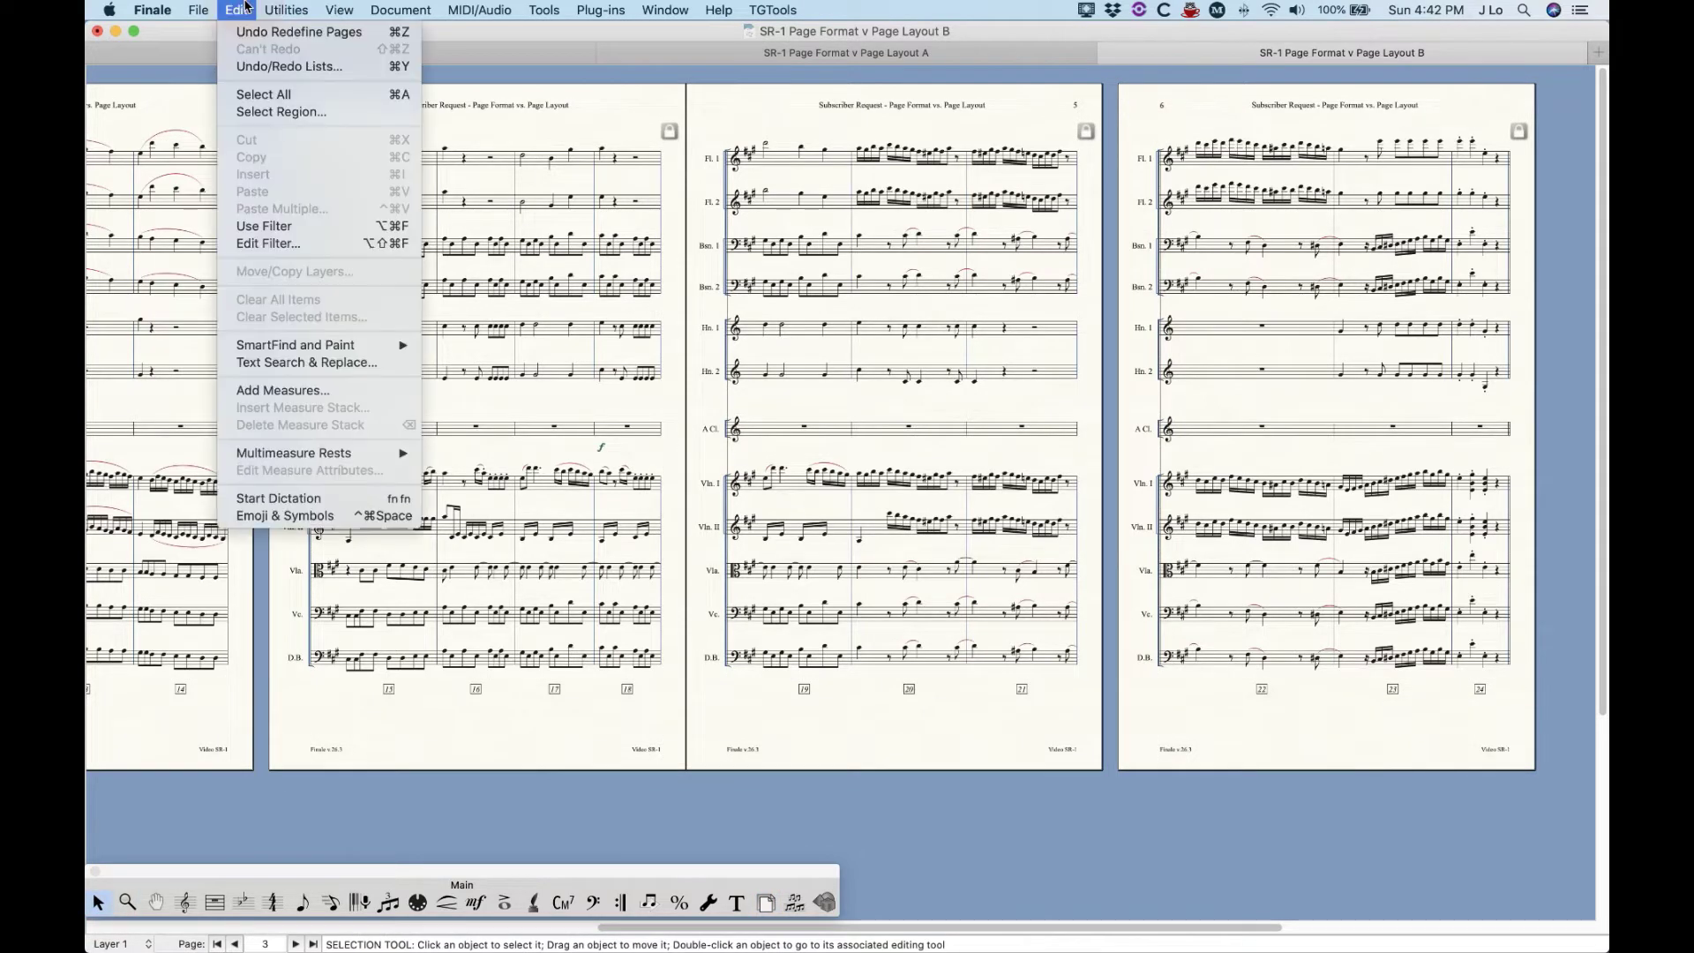
pyautogui.click(291, 389)
pyautogui.write('10')
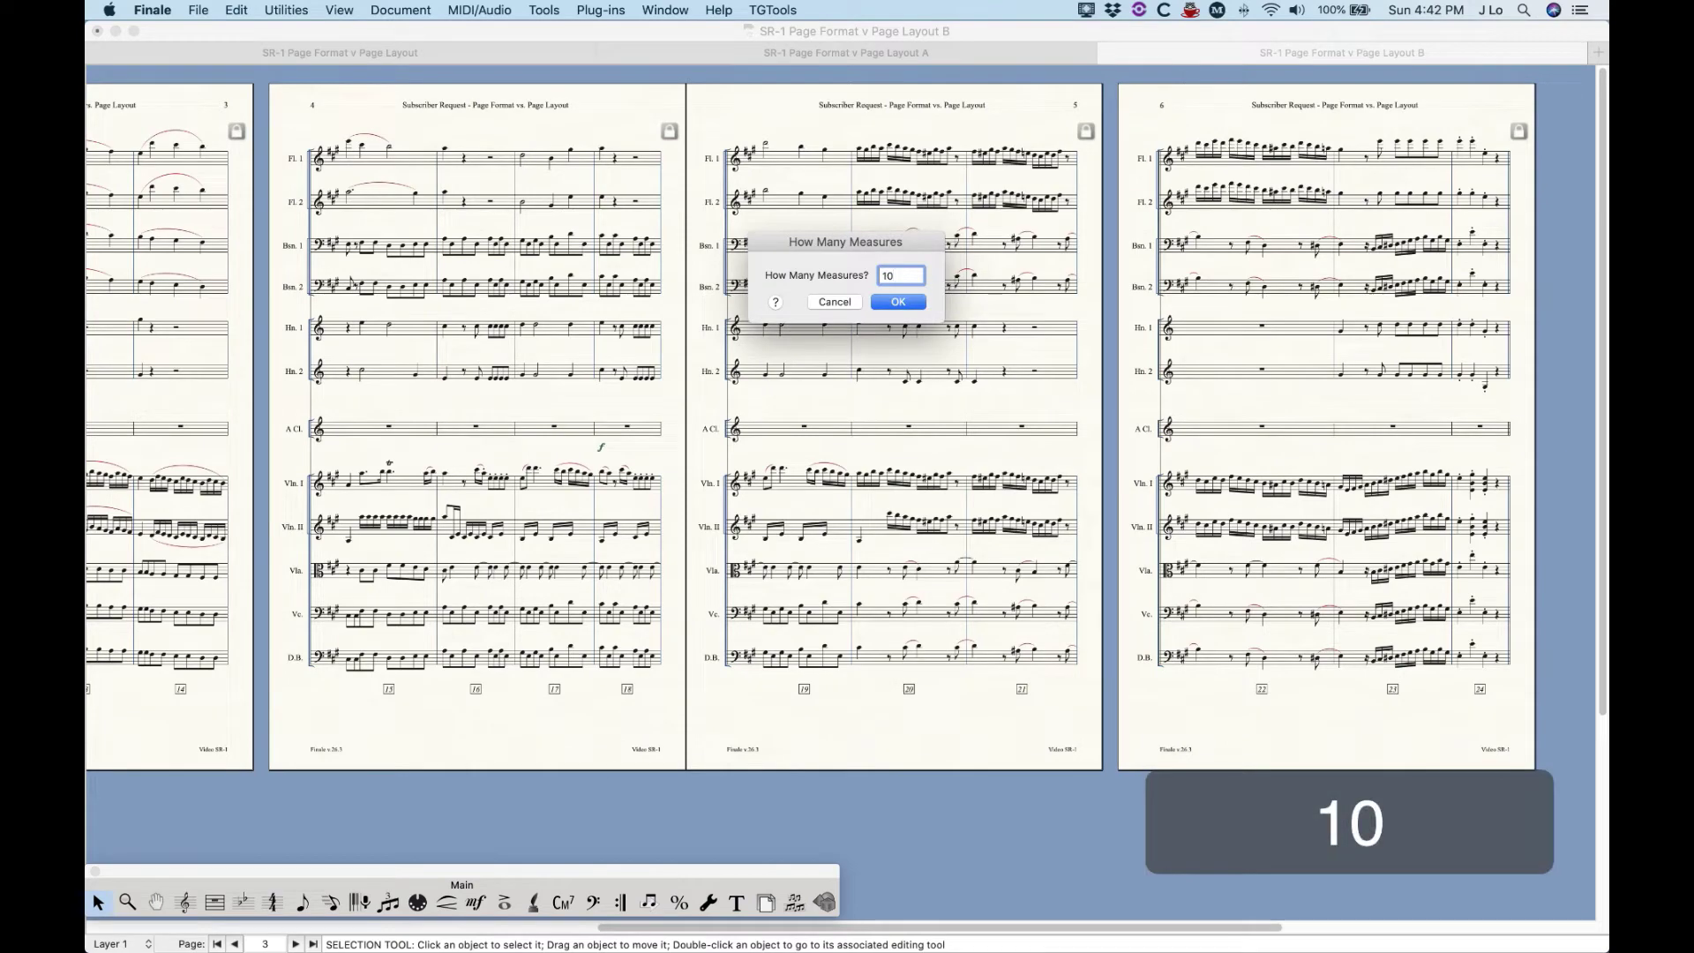
pyautogui.press('Return')
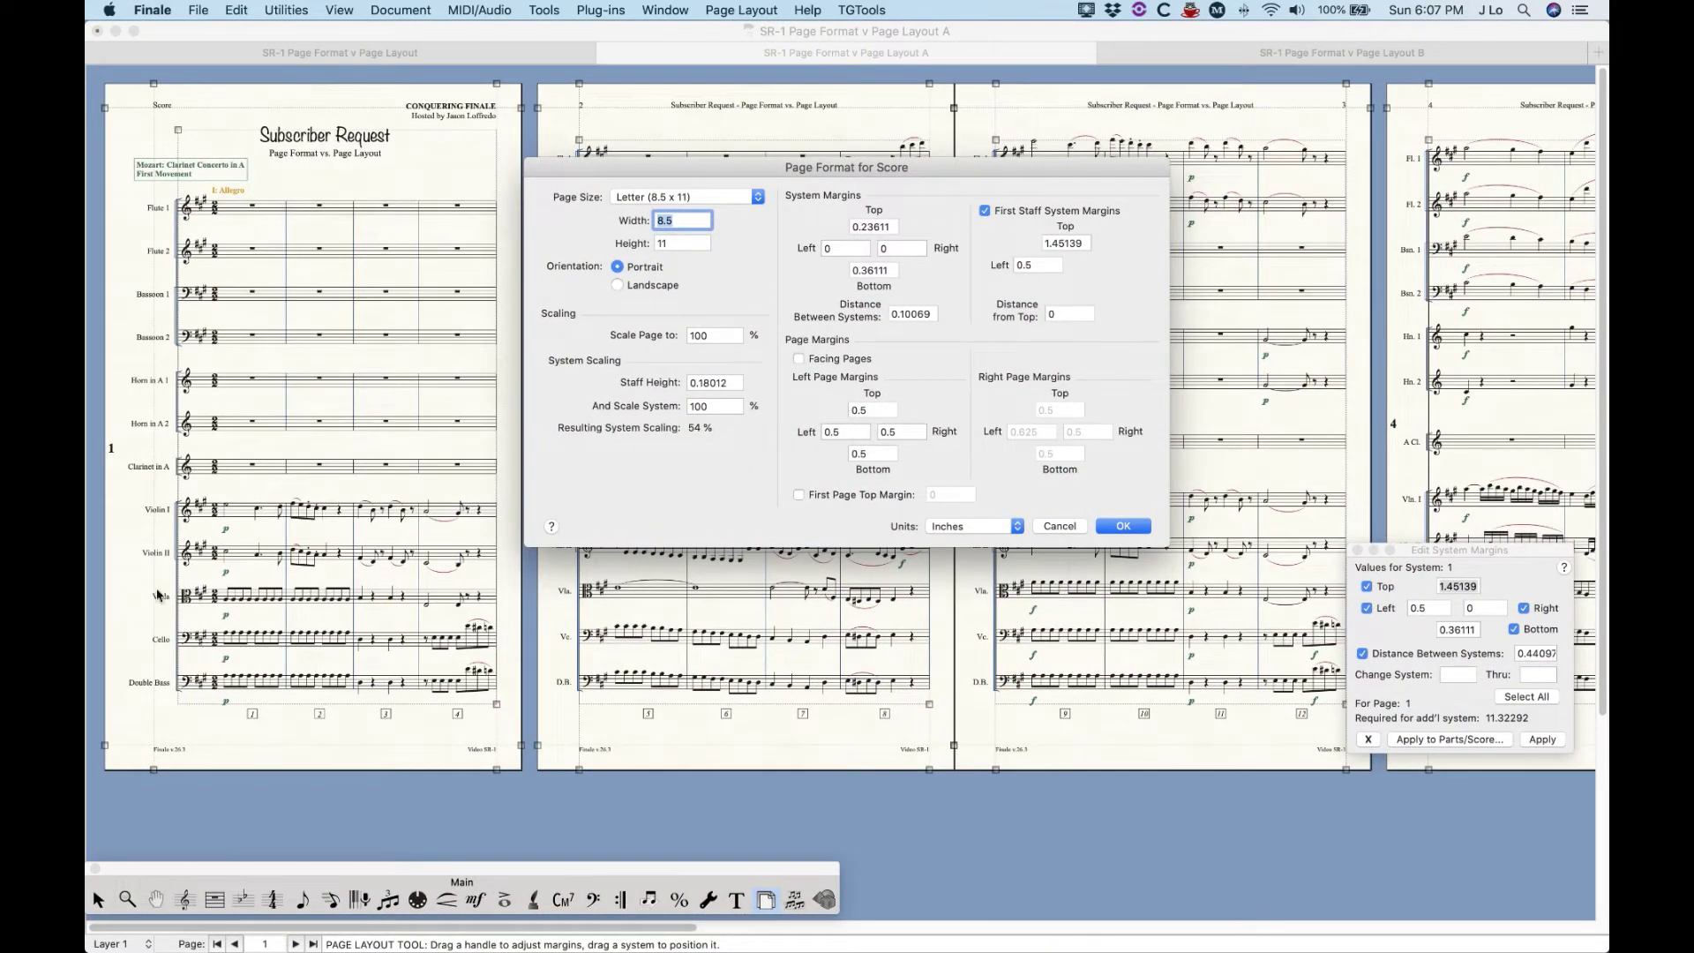
# Close Page Format unchanged and turn on Update Page Format for Score.
pyautogui.click(657, 197)
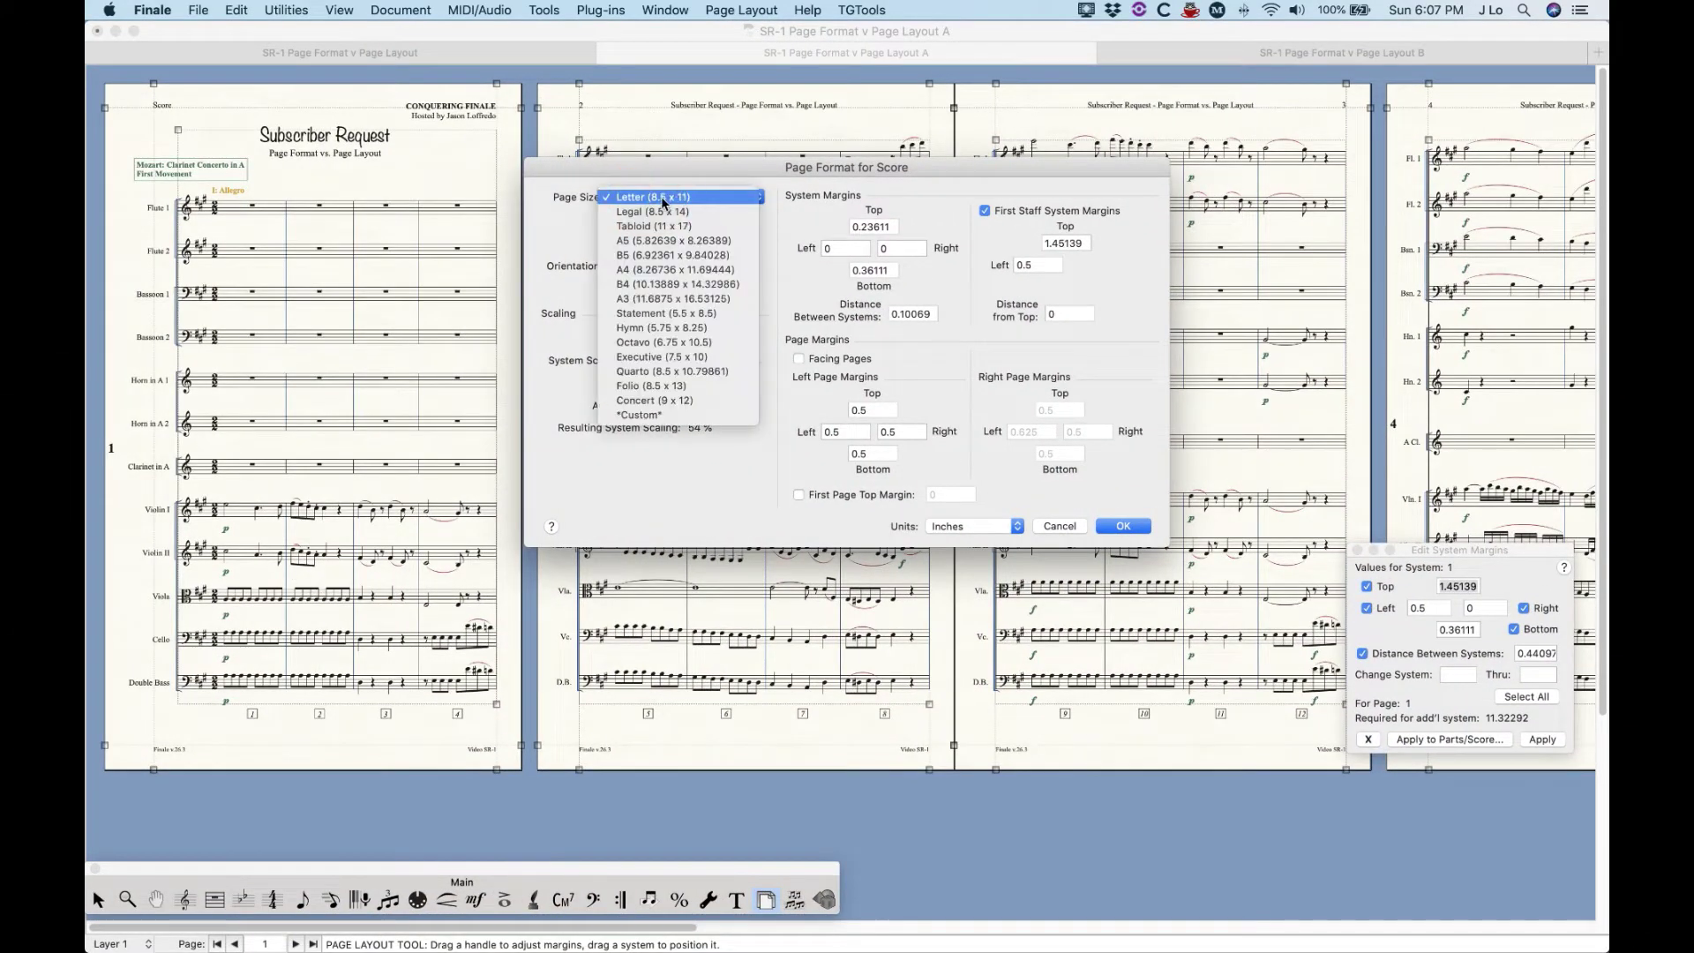
pyautogui.click(662, 199)
pyautogui.click(1059, 525)
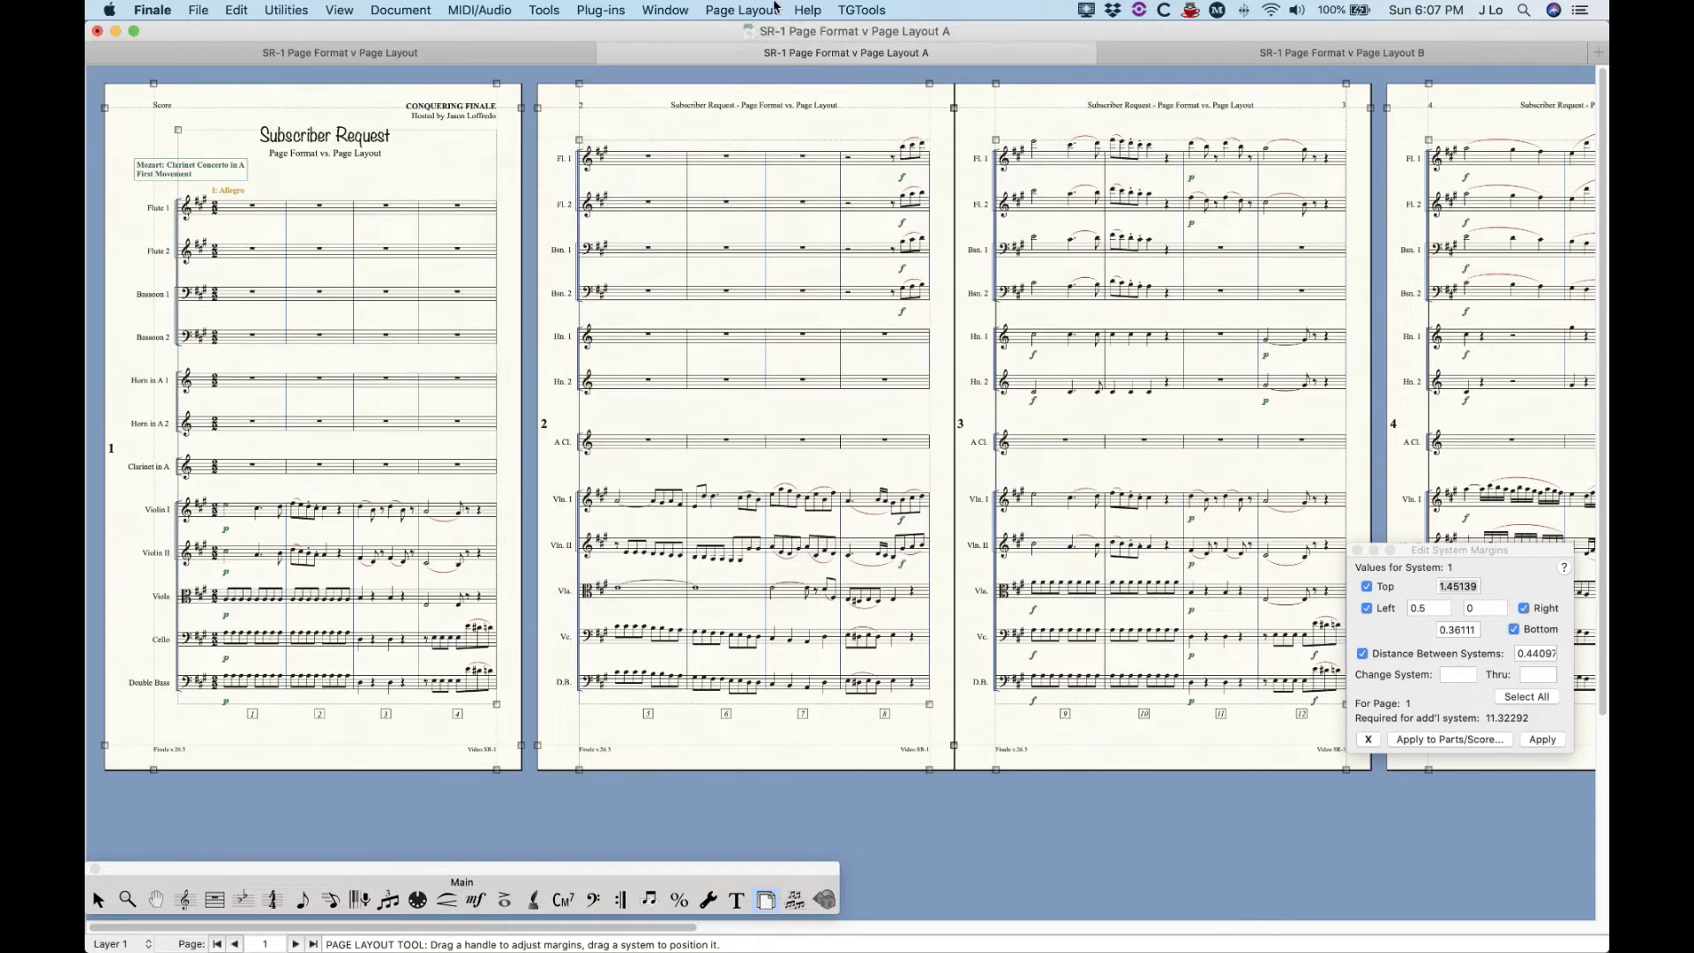
pyautogui.click(741, 10)
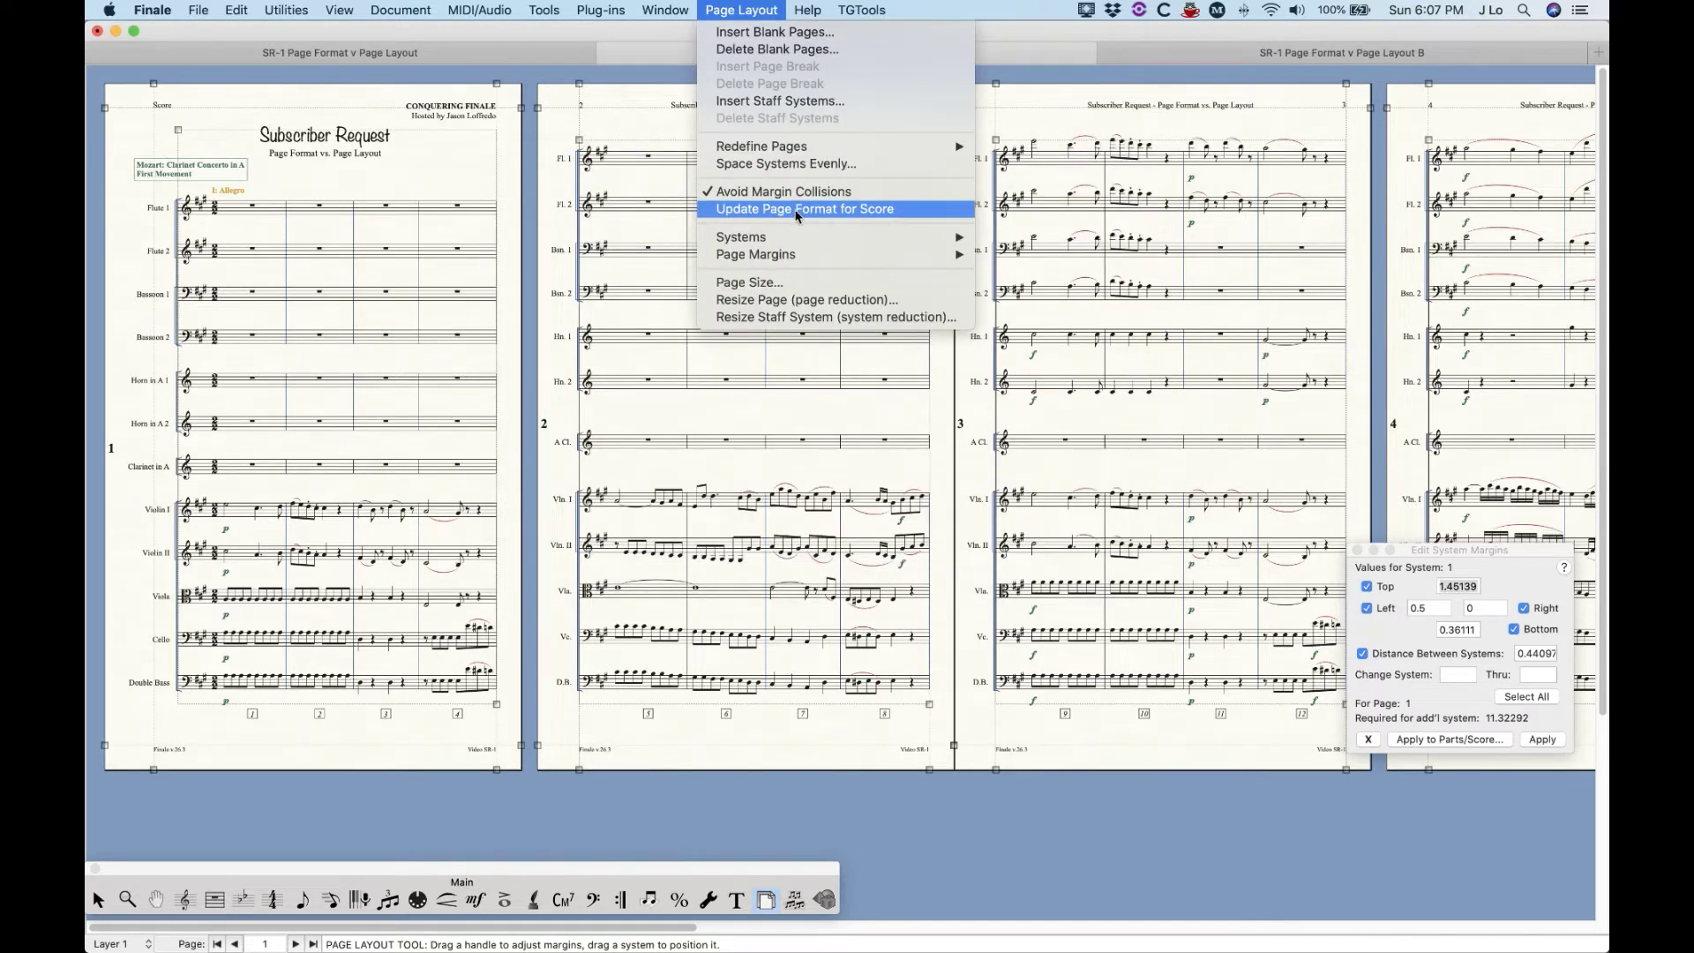
pyautogui.click(797, 215)
# Drag page 2's system upward, then undo to restore its 0.64931 spacing.
pyautogui.click(649, 146)
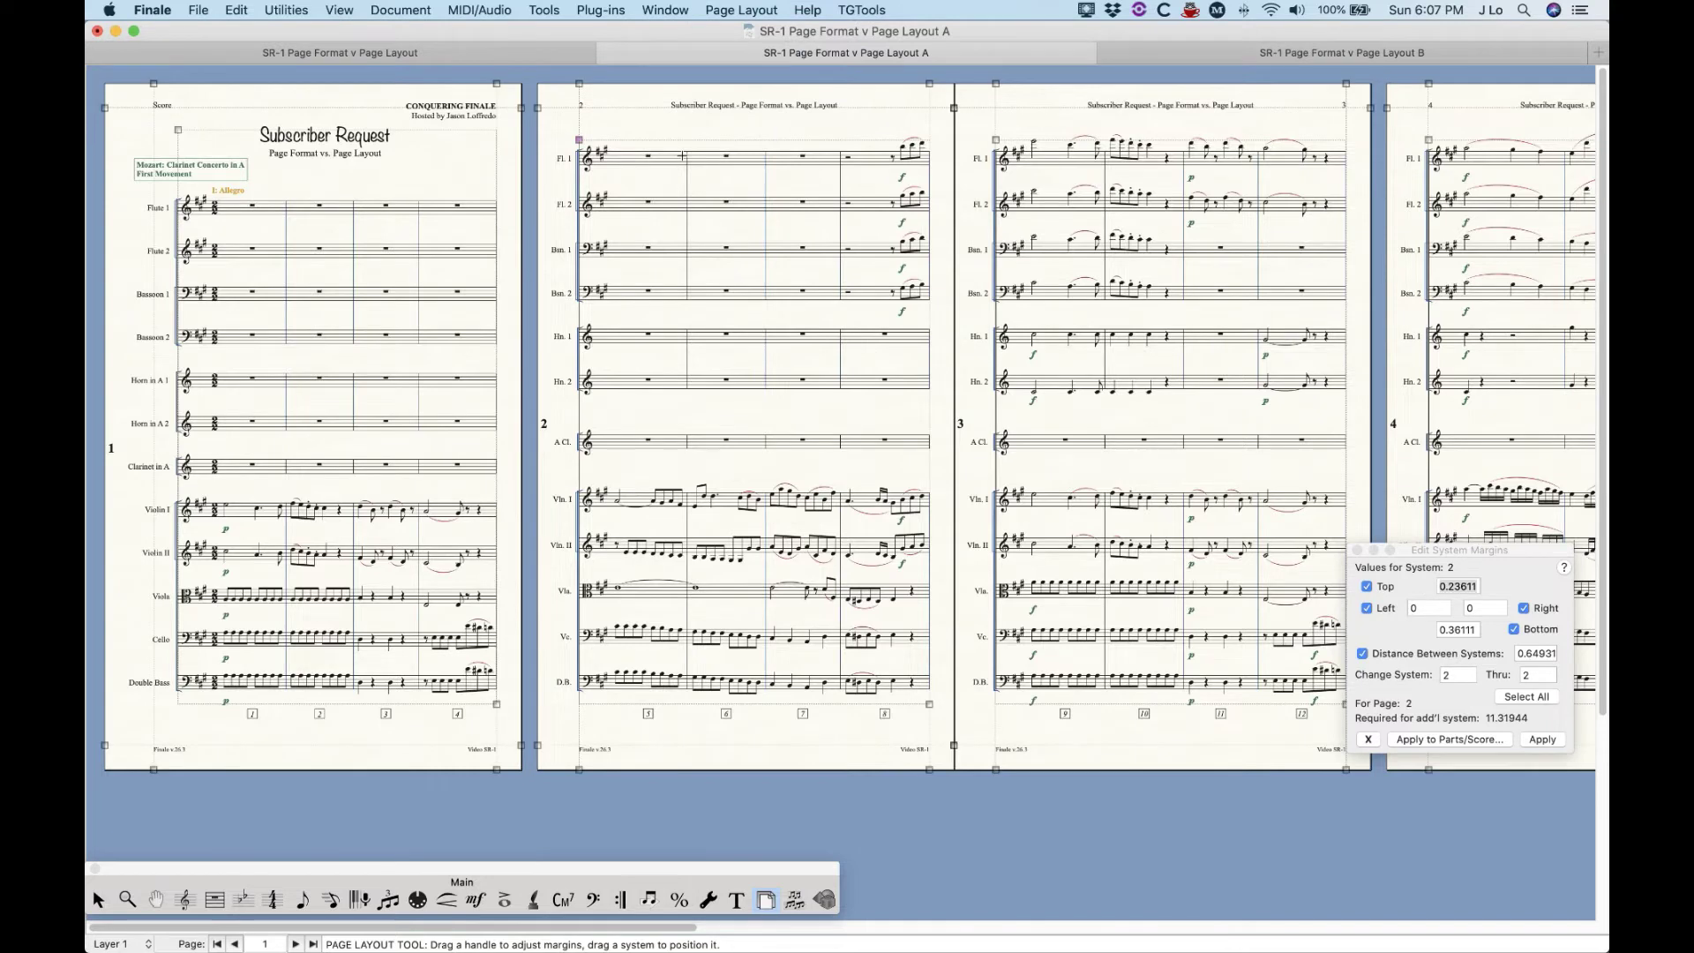
pyautogui.moveTo(682, 156); pyautogui.dragTo(680, 145)
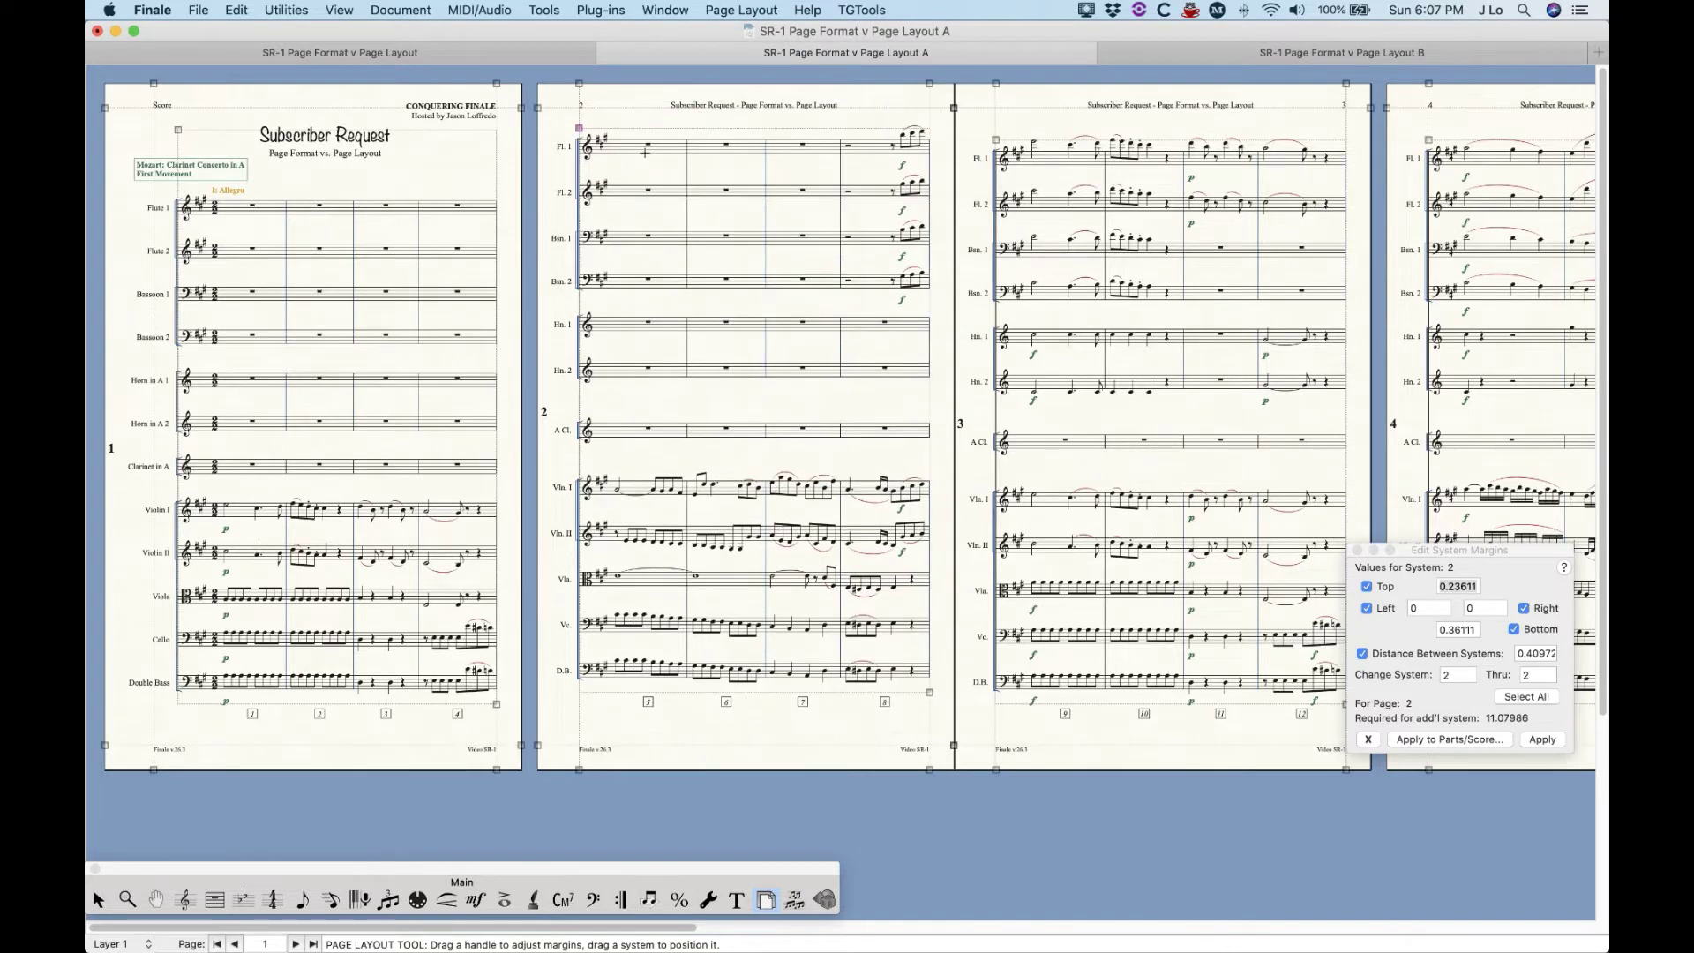
pyautogui.press('super+z')
pyautogui.click(759, 10)
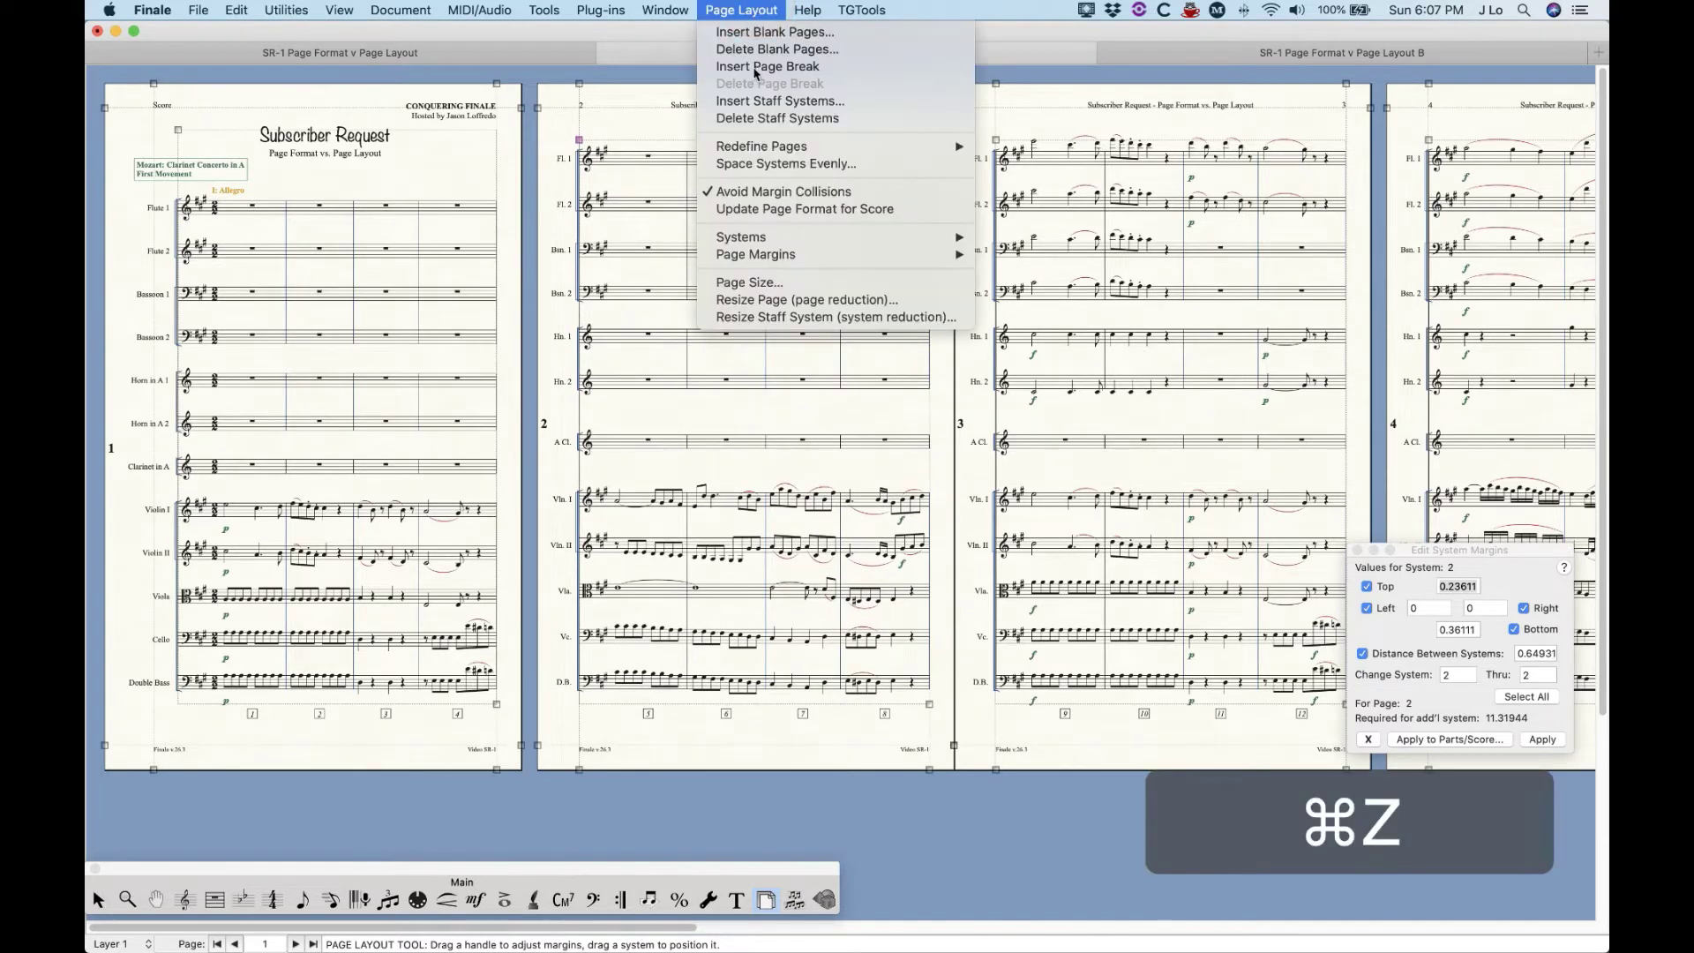
pyautogui.moveTo(838, 146)
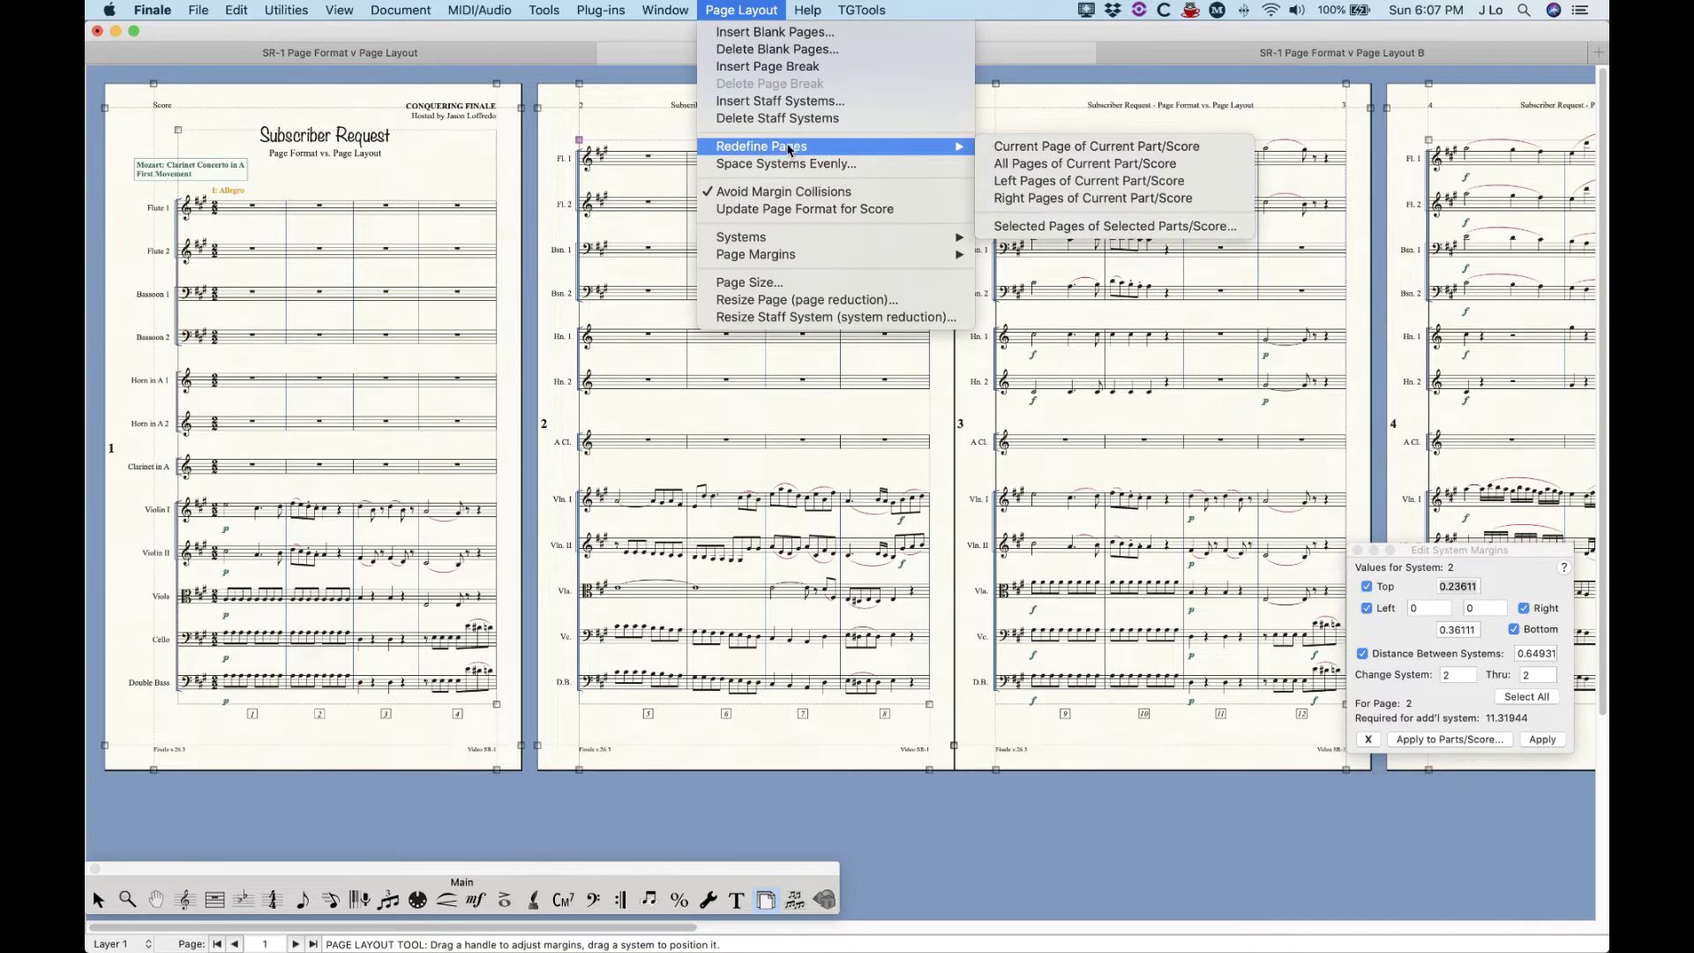
pyautogui.click(747, 9)
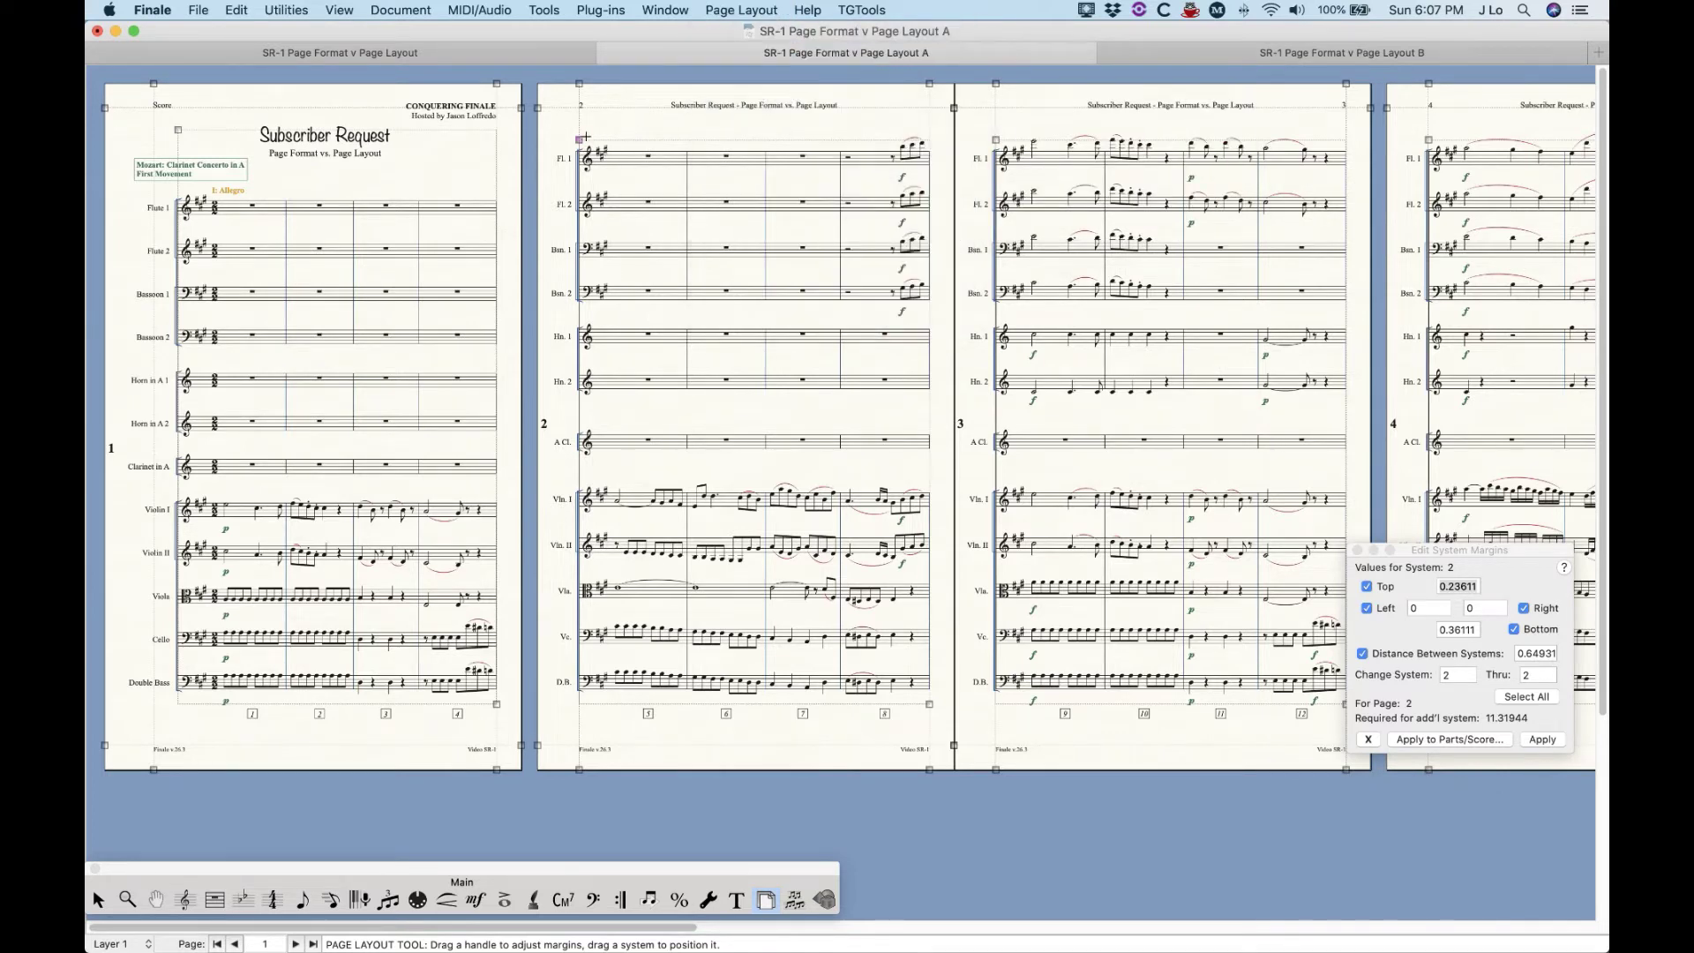
pyautogui.click(629, 134)
pyautogui.click(727, 9)
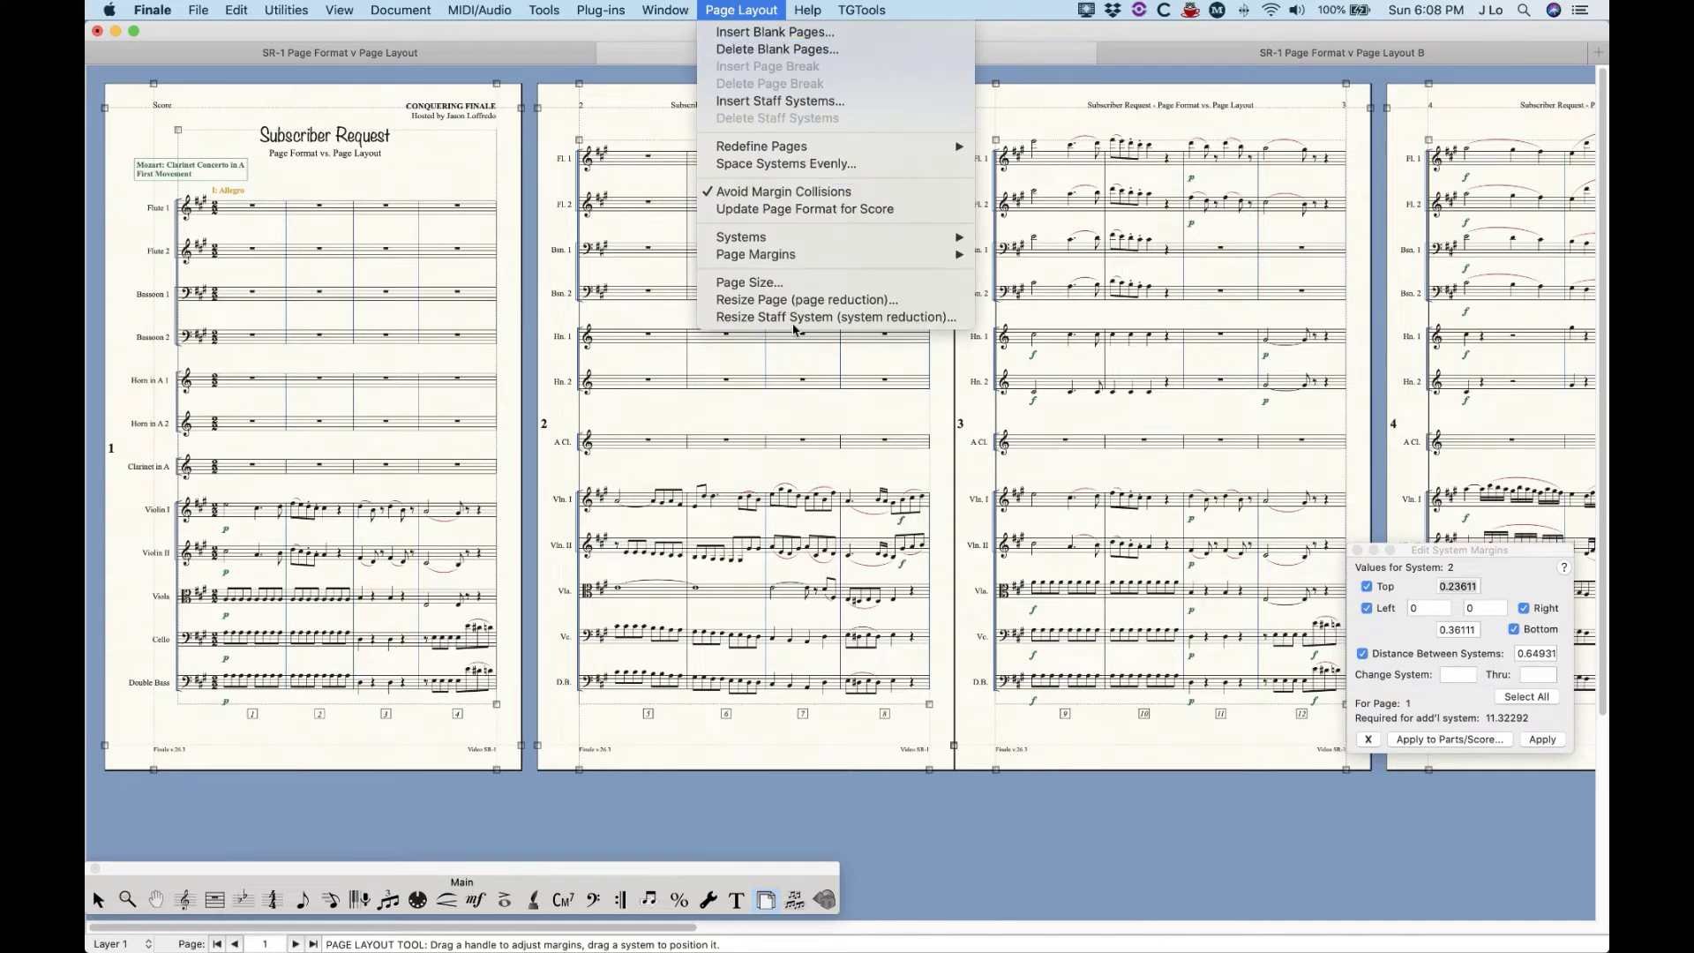
pyautogui.click(795, 319)
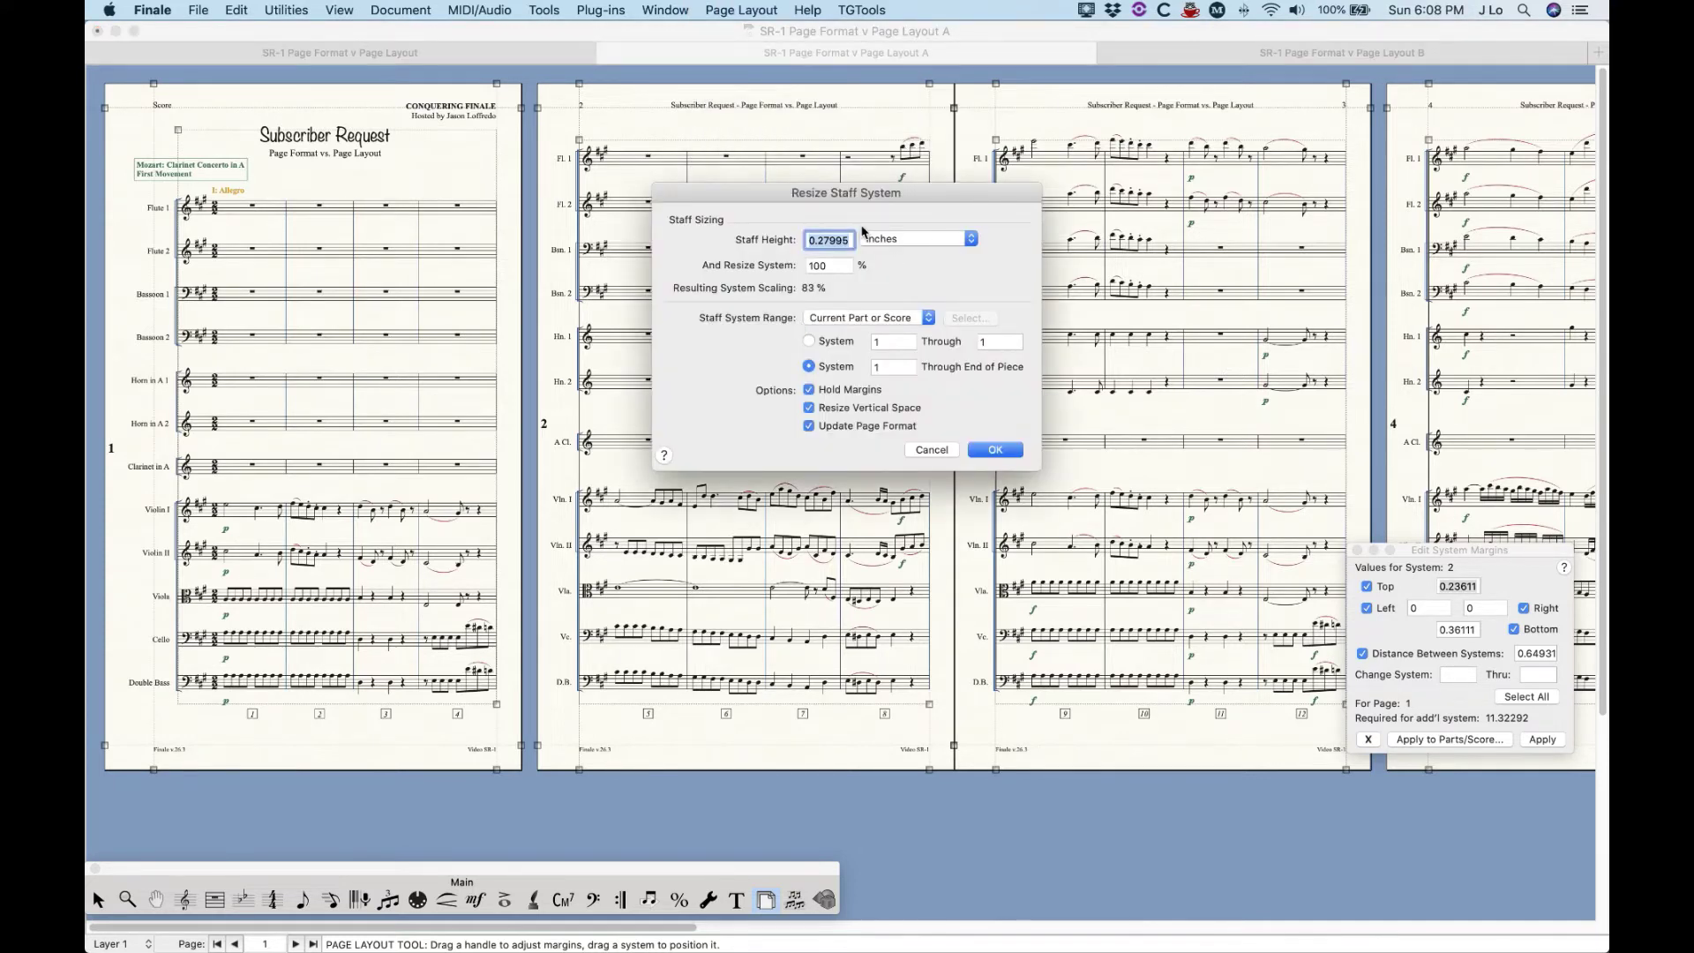
pyautogui.click(936, 450)
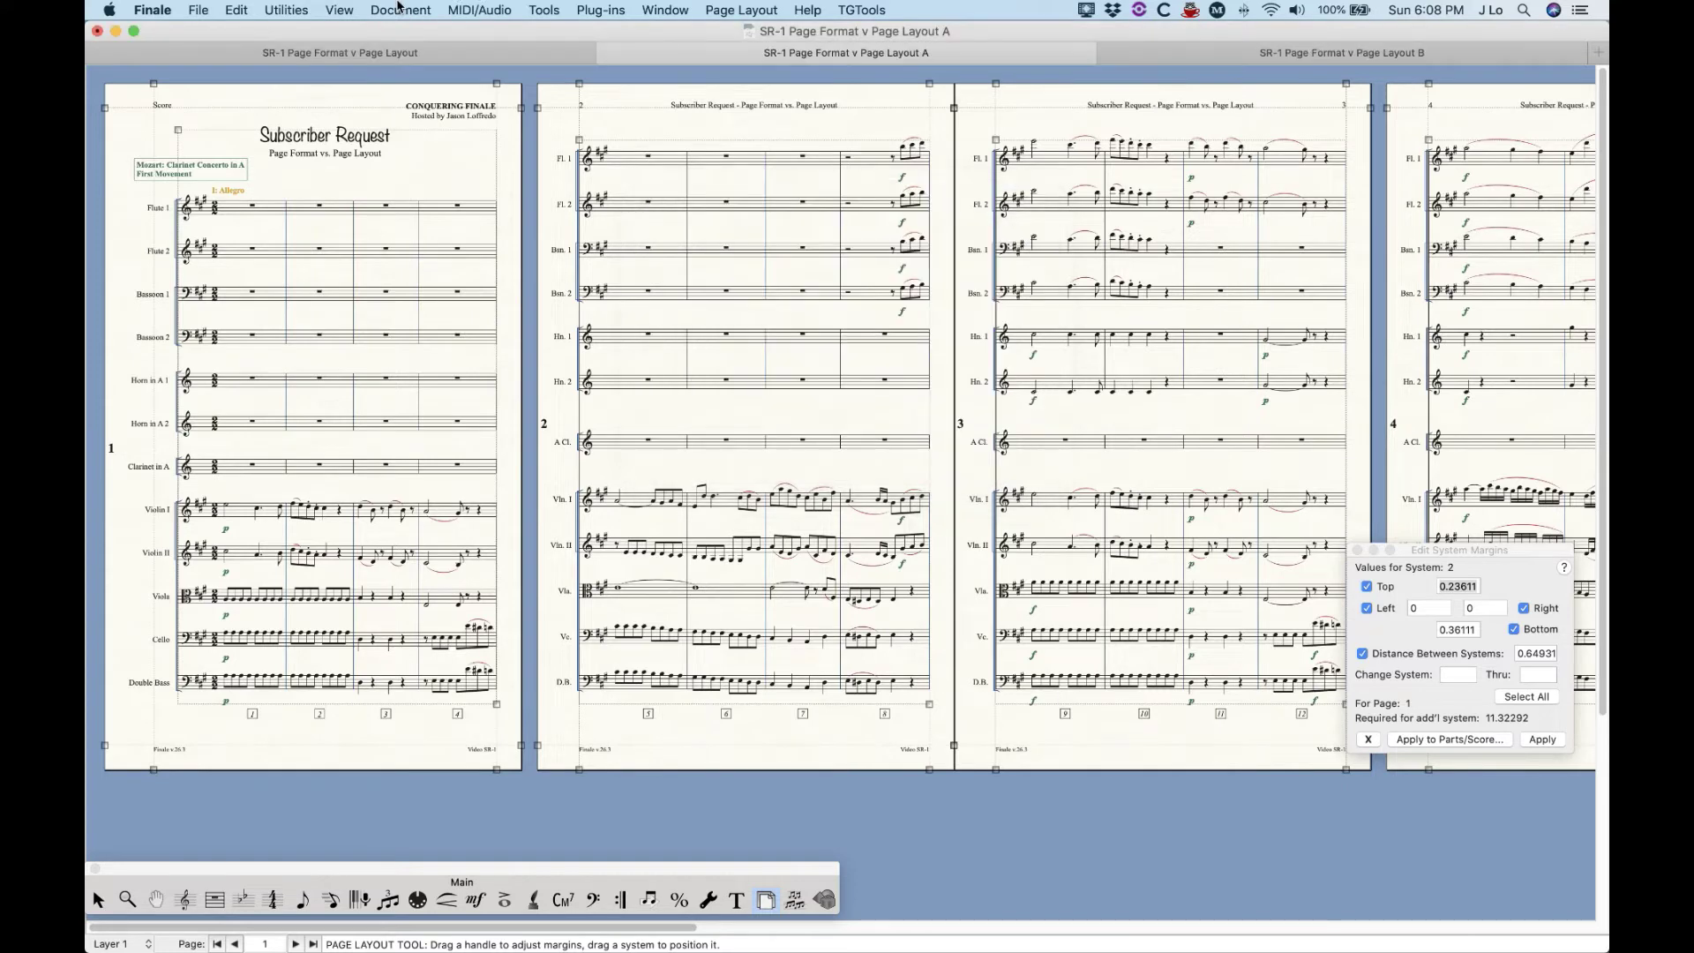
pyautogui.click(400, 10)
# Set the score's default staff height to .28 in Page Format for Score.
pyautogui.moveTo(421, 105)
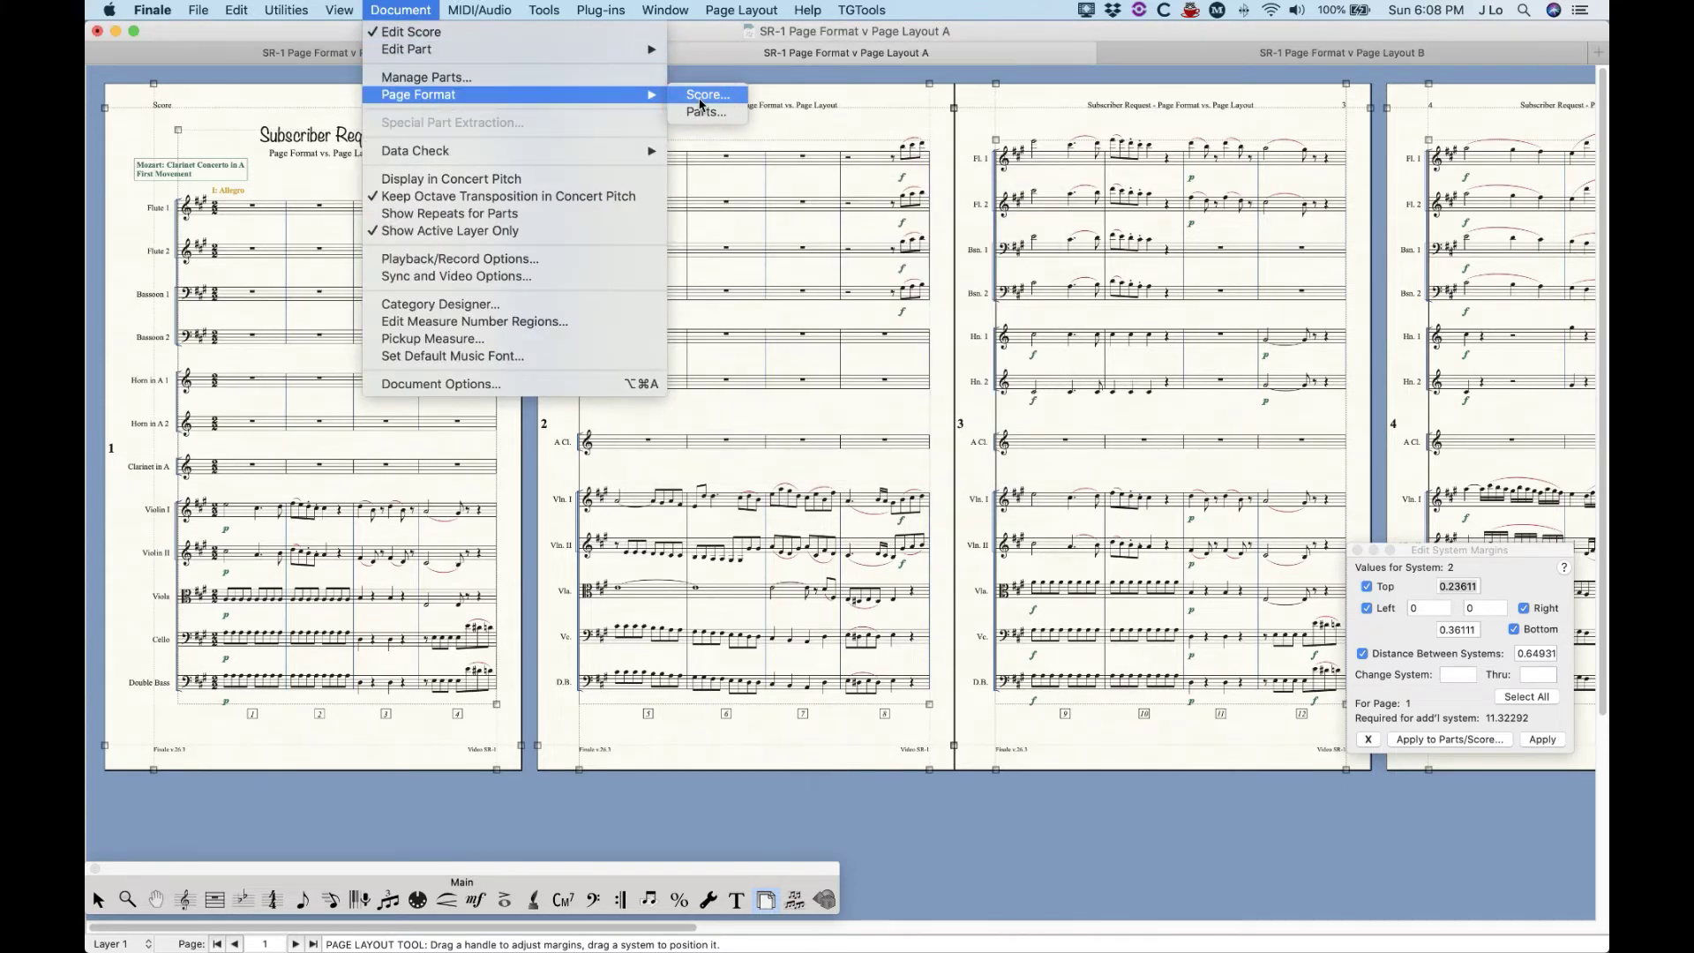
pyautogui.click(684, 96)
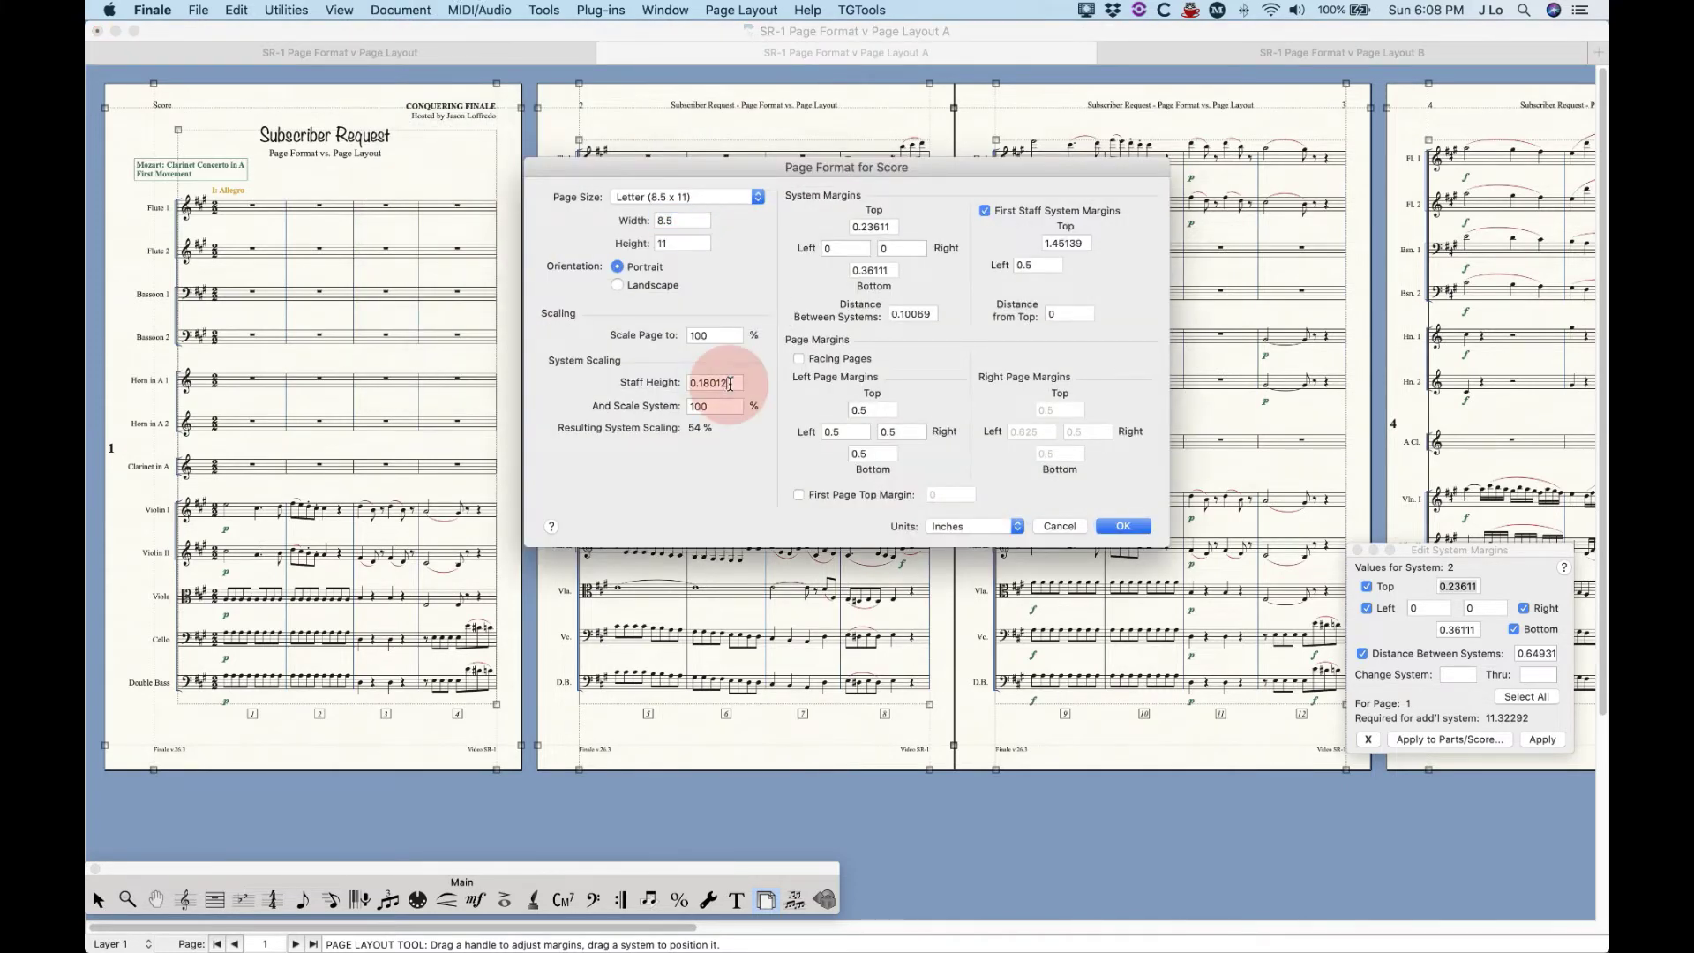
pyautogui.doubleClick(729, 384)
pyautogui.write('.28')
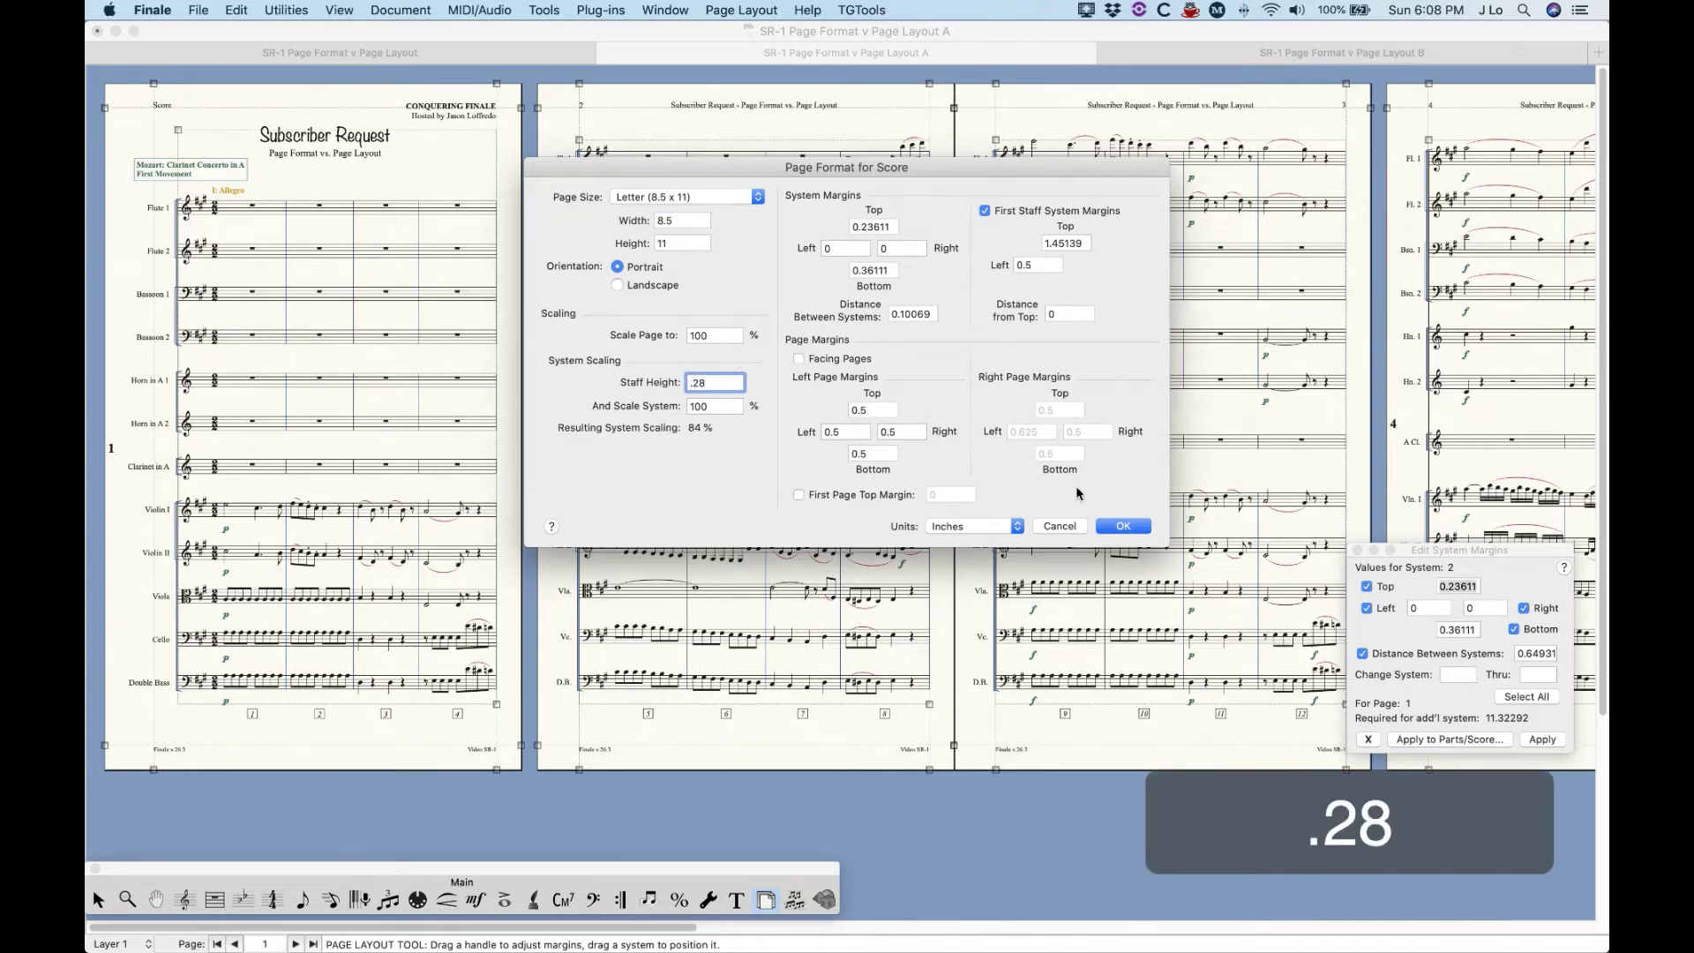
pyautogui.click(1120, 526)
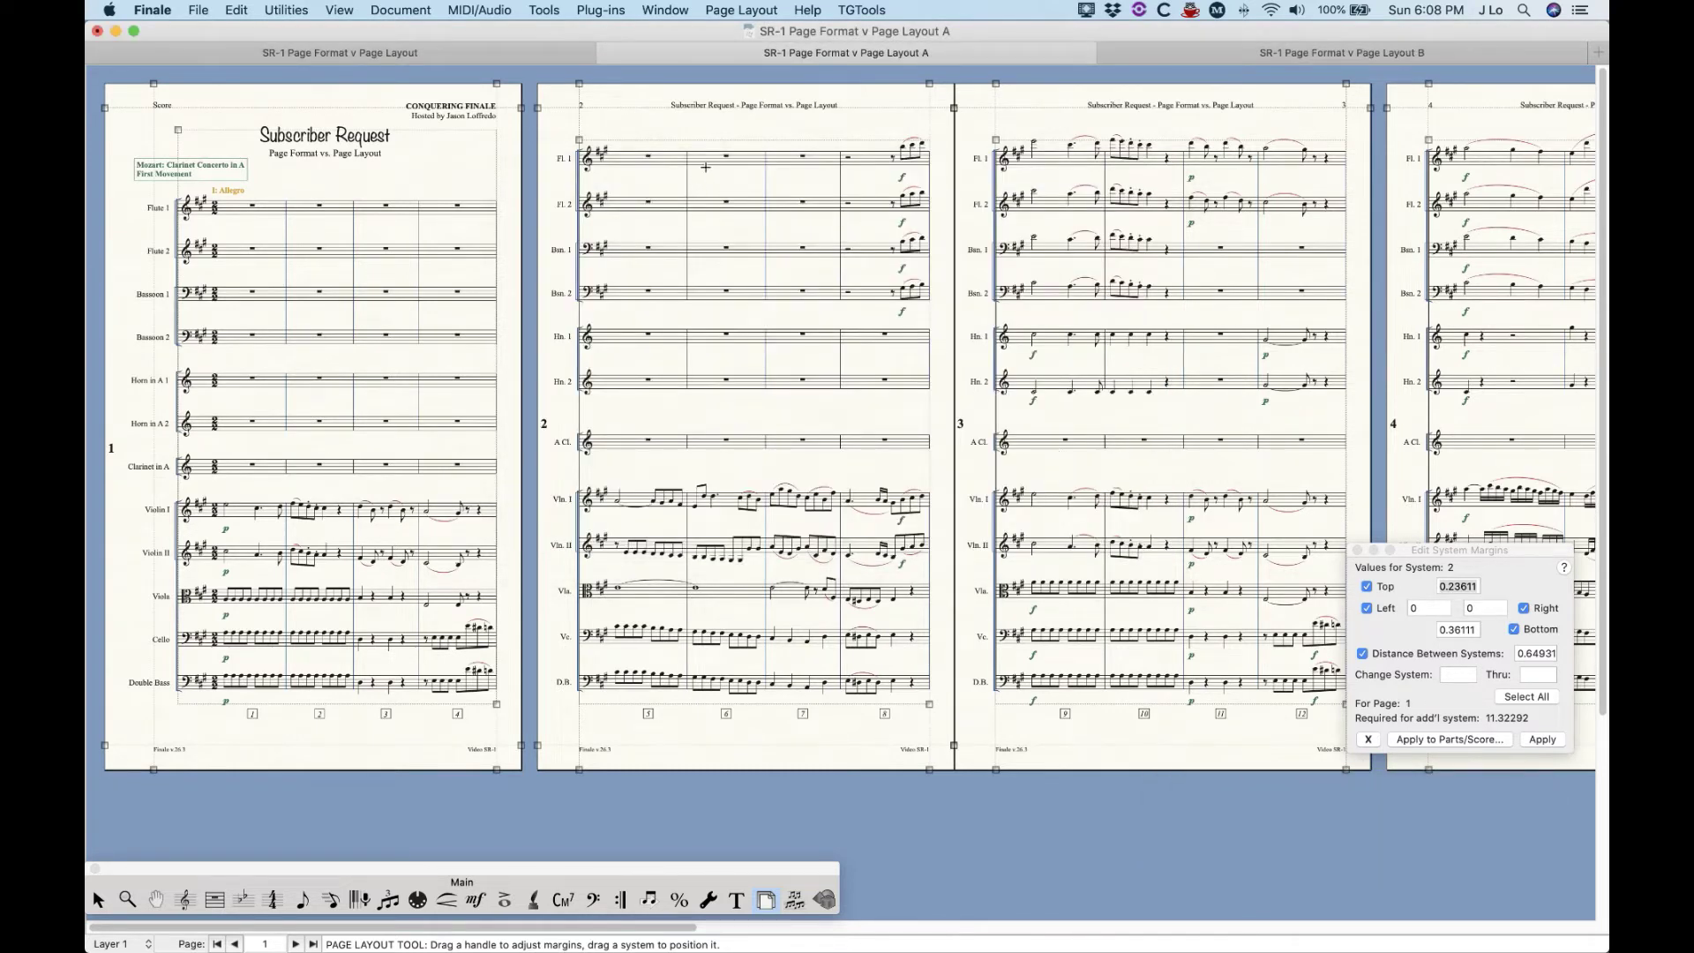
# Set the page size to Legal (8.5 x 14) for all pages.
pyautogui.click(731, 13)
pyautogui.click(754, 9)
pyautogui.click(741, 10)
pyautogui.click(749, 282)
pyautogui.click(878, 223)
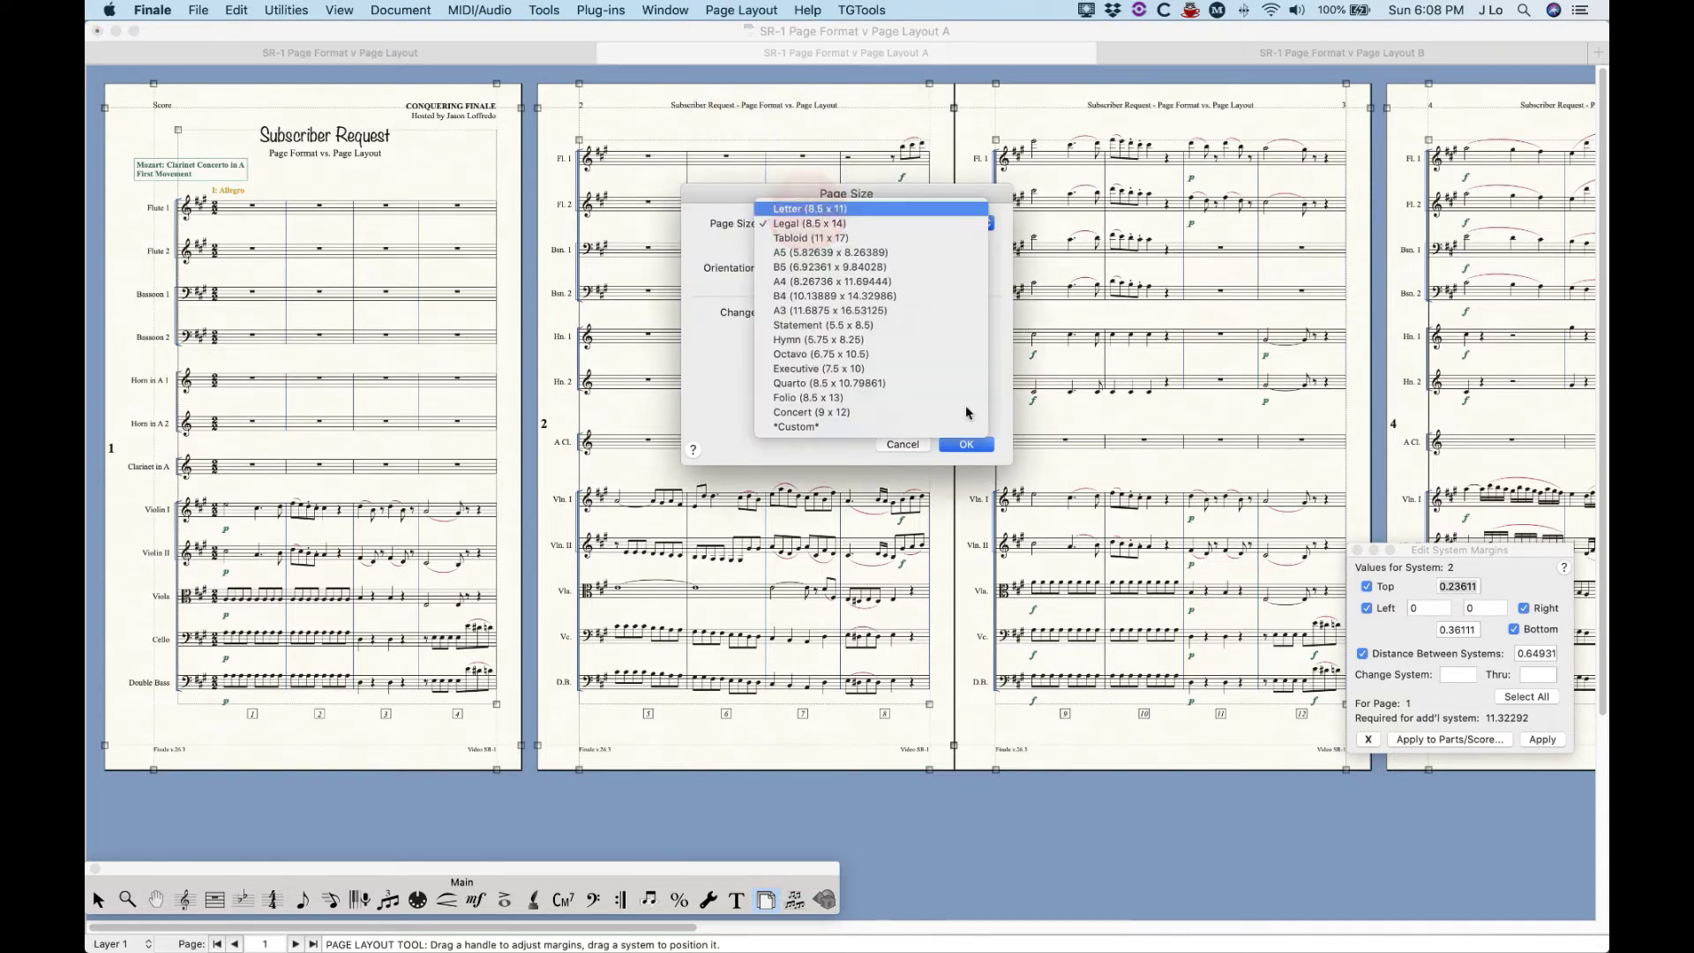
pyautogui.click(838, 198)
pyautogui.press('Escape')
pyautogui.click(741, 10)
pyautogui.click(812, 253)
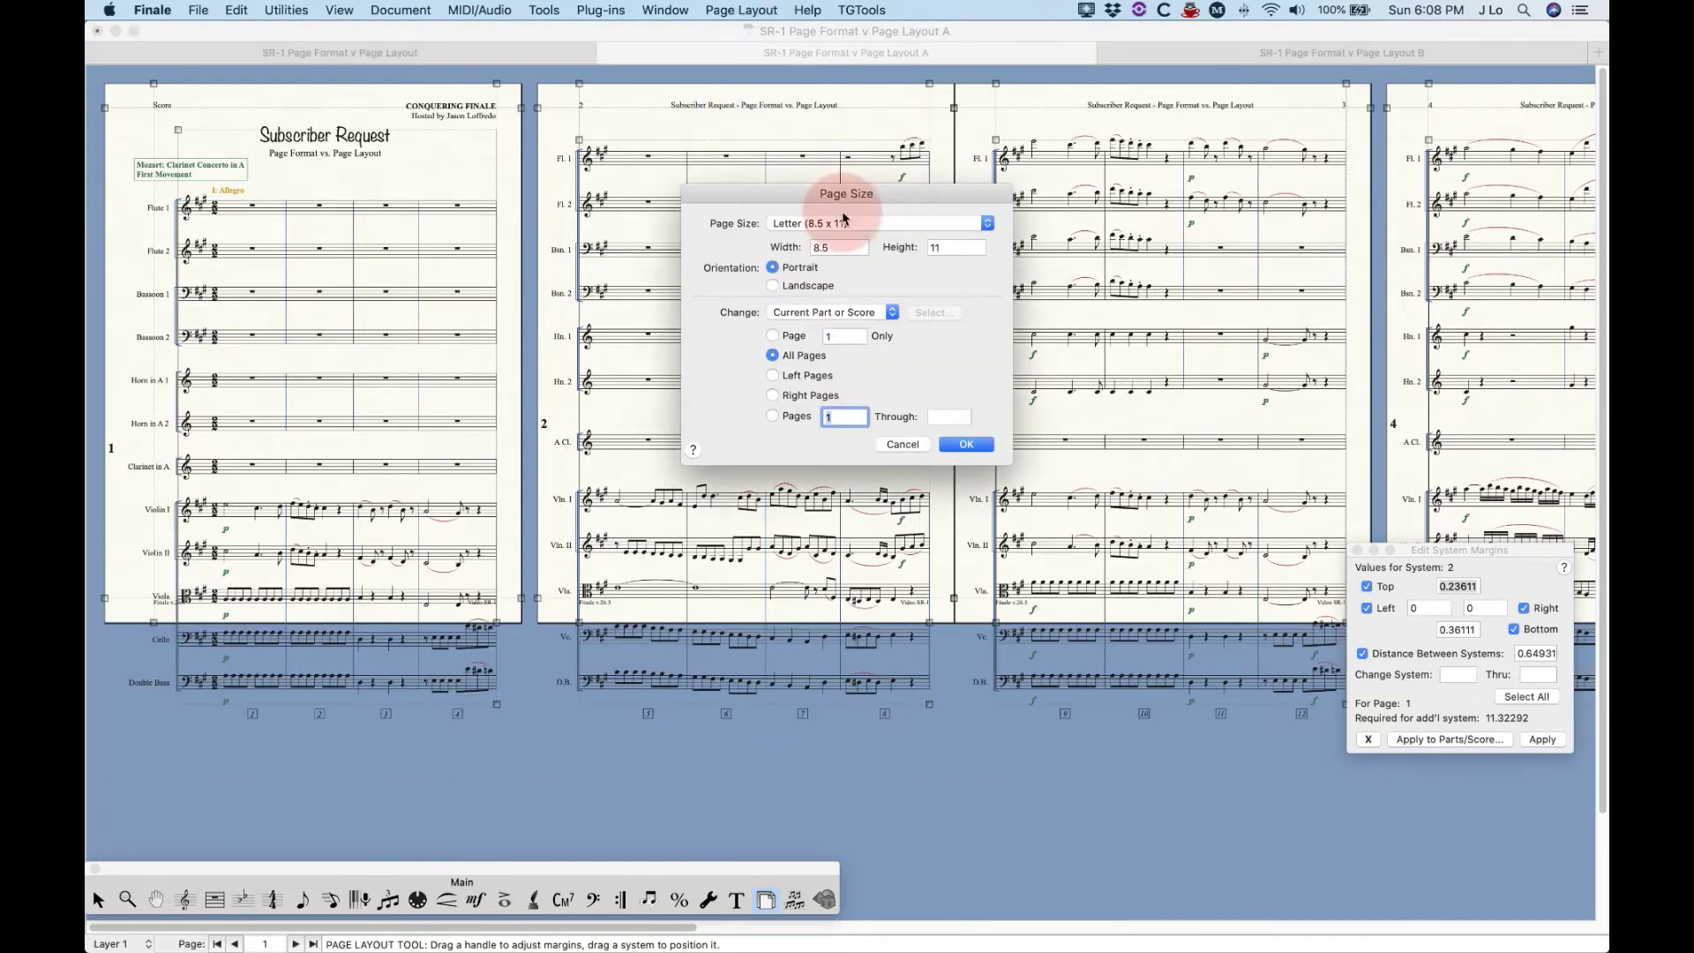
pyautogui.click(842, 223)
pyautogui.click(842, 238)
pyautogui.click(964, 442)
# Check the score's Page Format defaults, then close them unchanged.
pyautogui.click(401, 10)
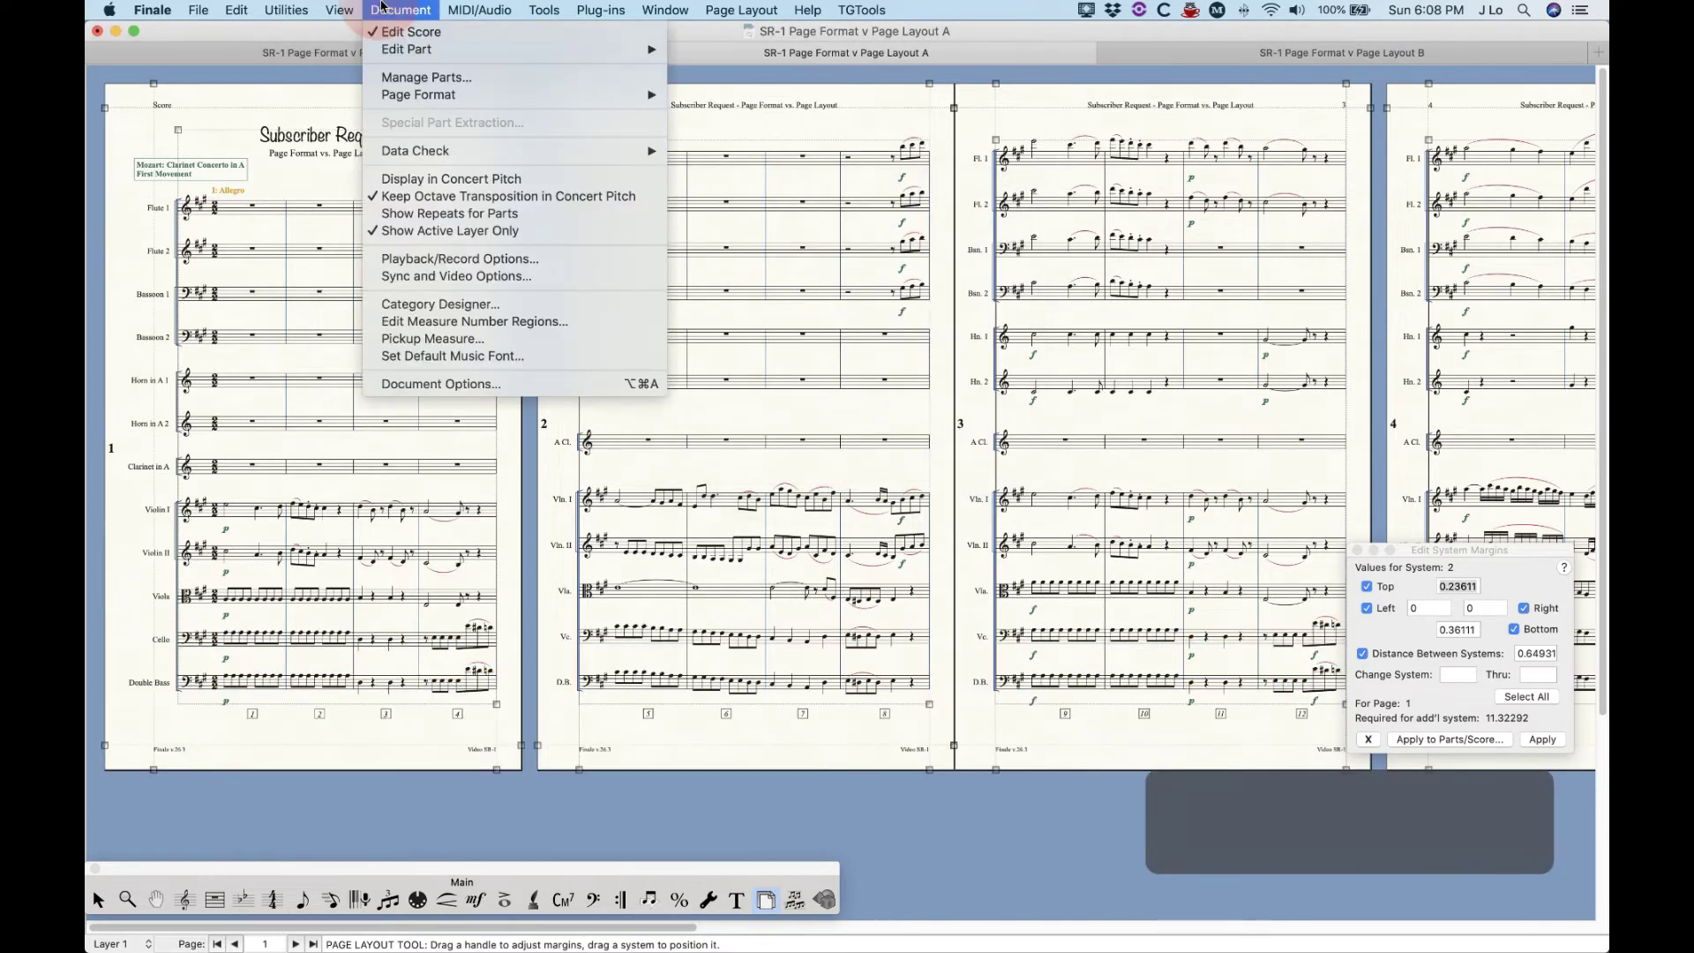
pyautogui.moveTo(441, 104)
pyautogui.click(706, 96)
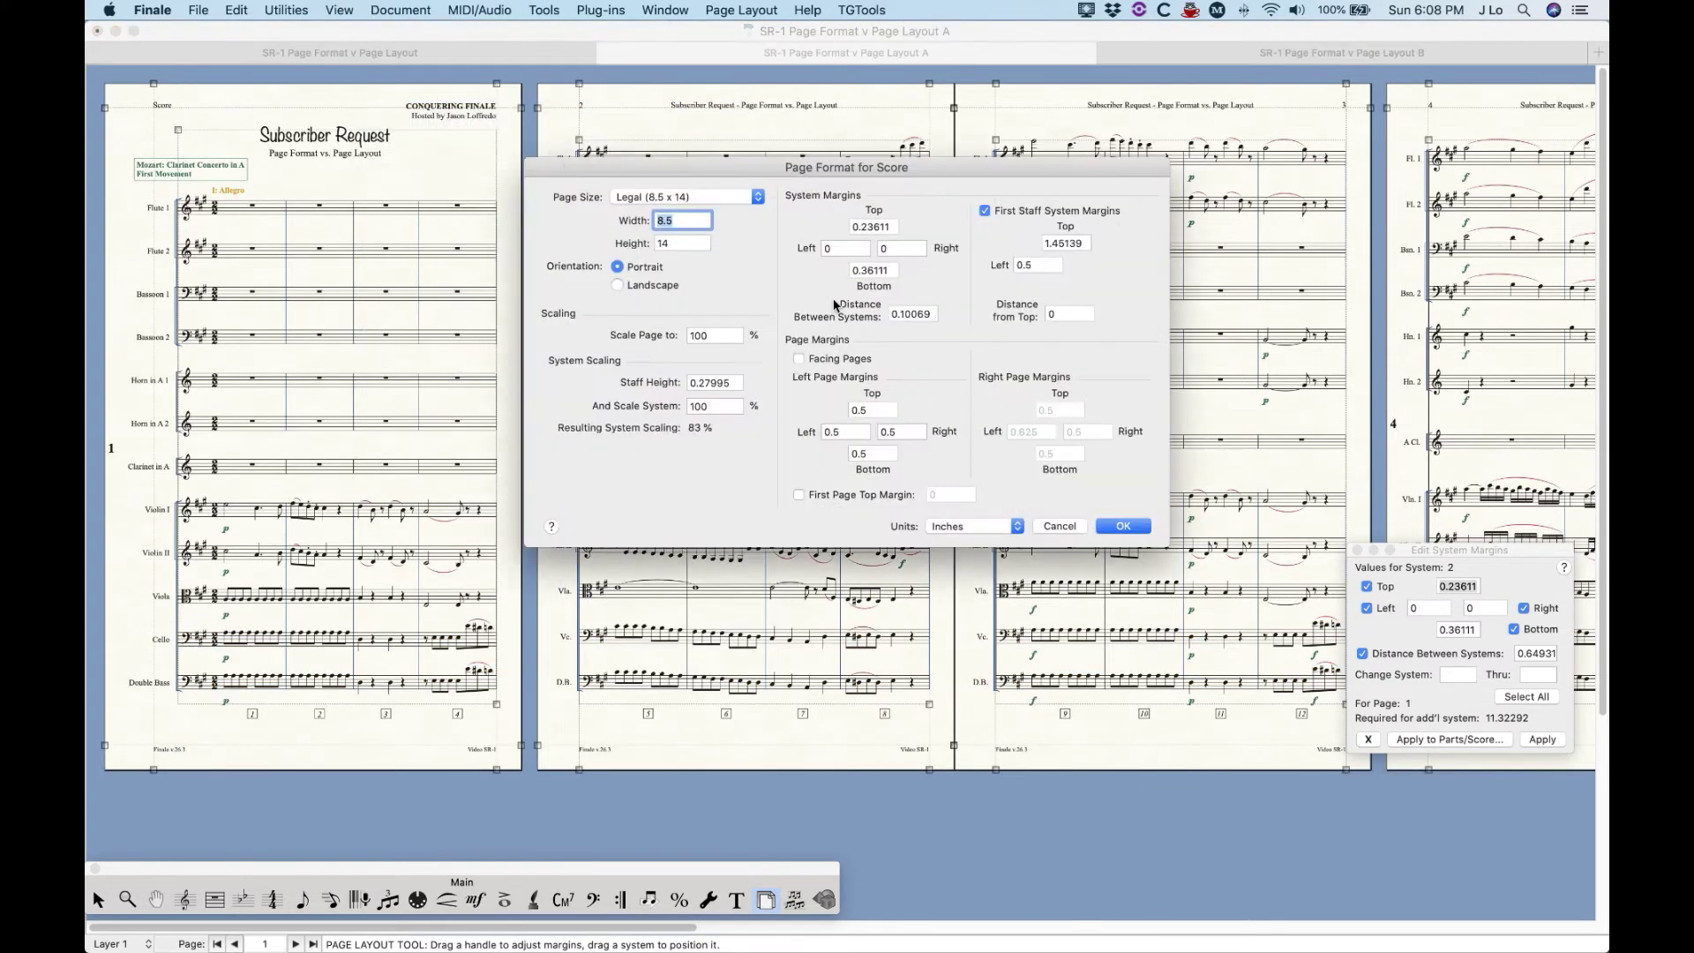
pyautogui.click(1061, 526)
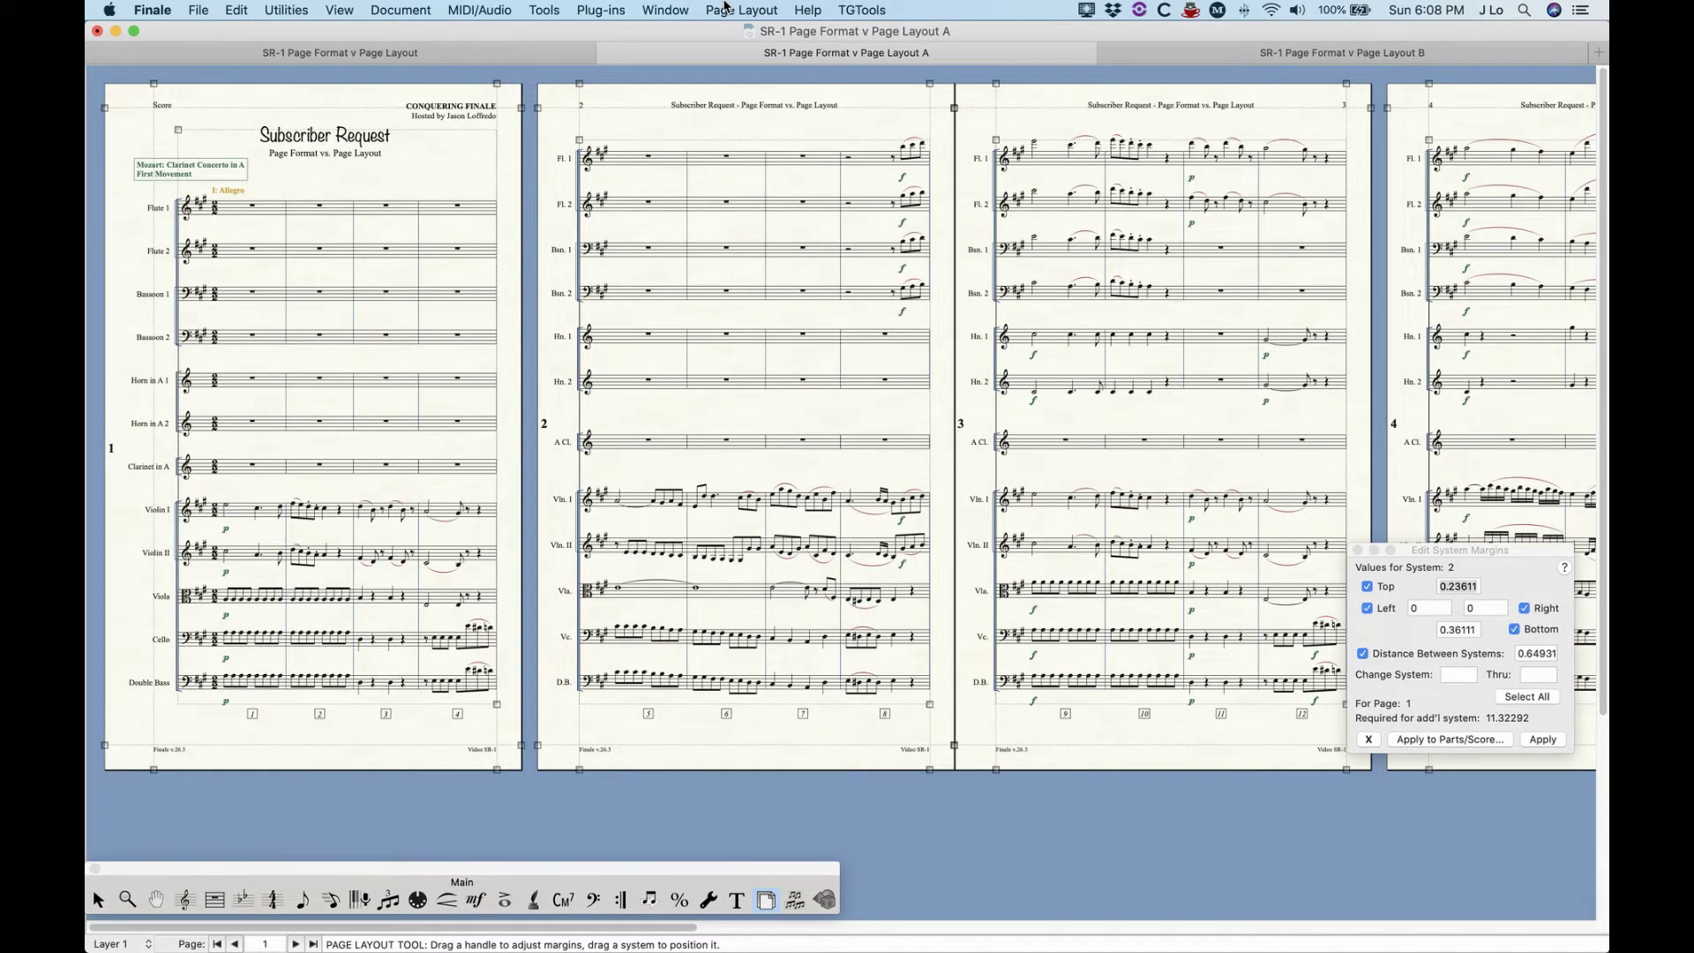
# Try the Resize Staff System options, toggling Page Format updating, then cancel.
pyautogui.click(723, 10)
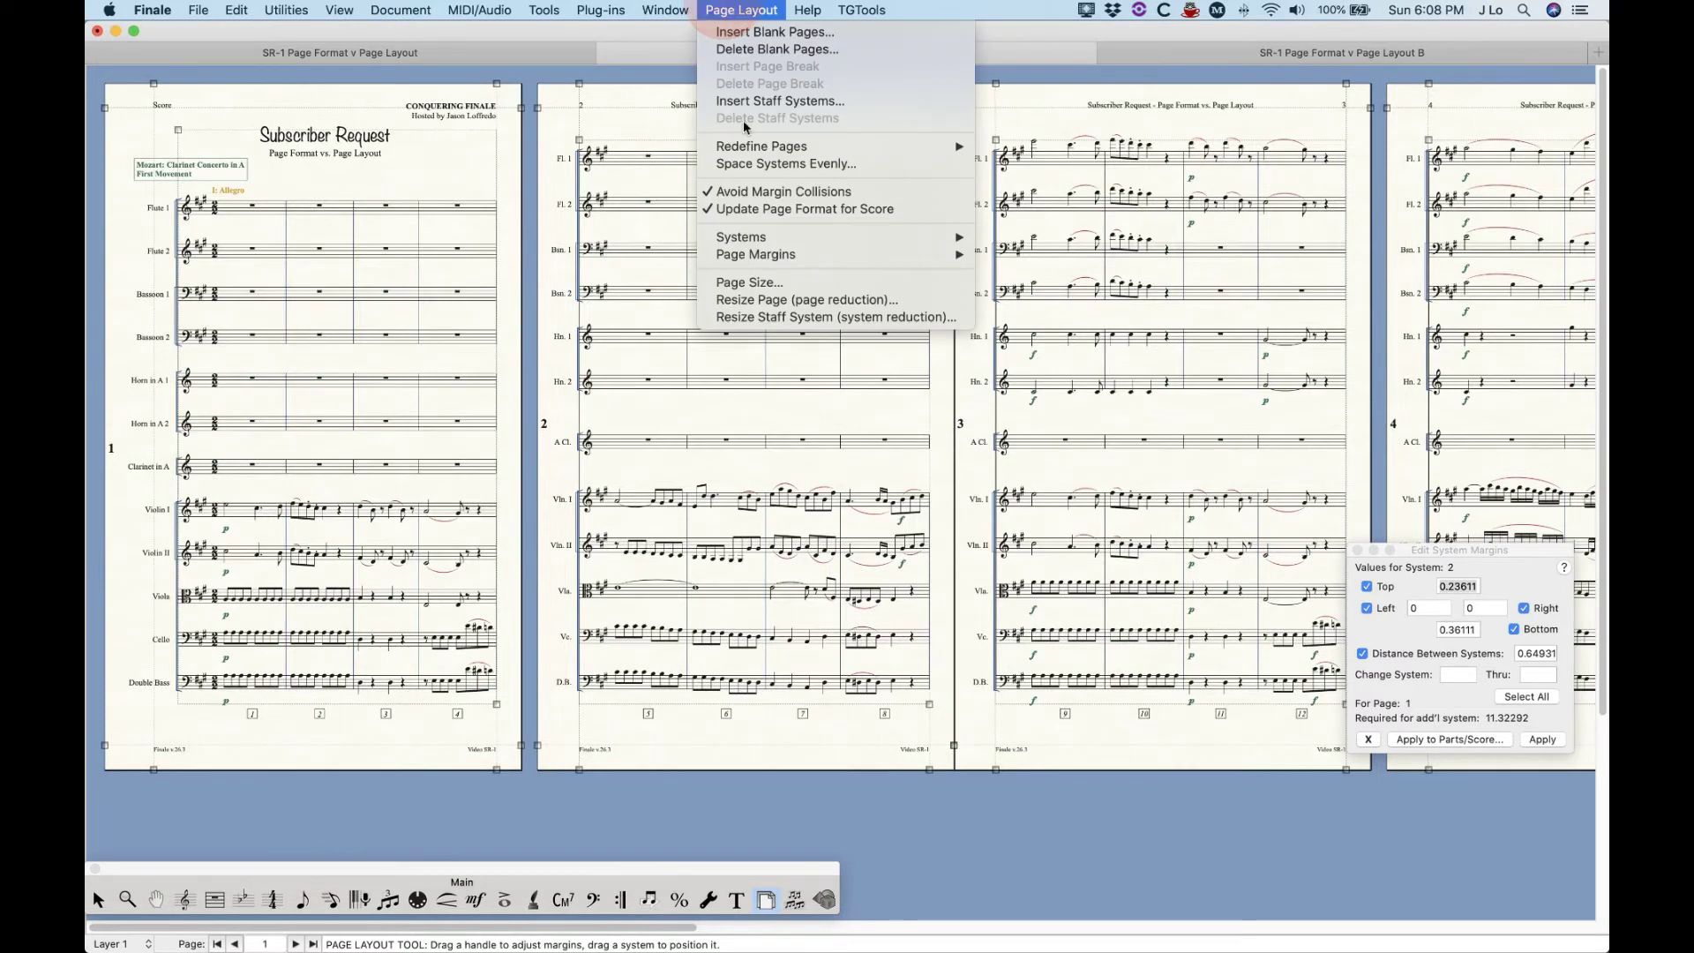
pyautogui.click(769, 319)
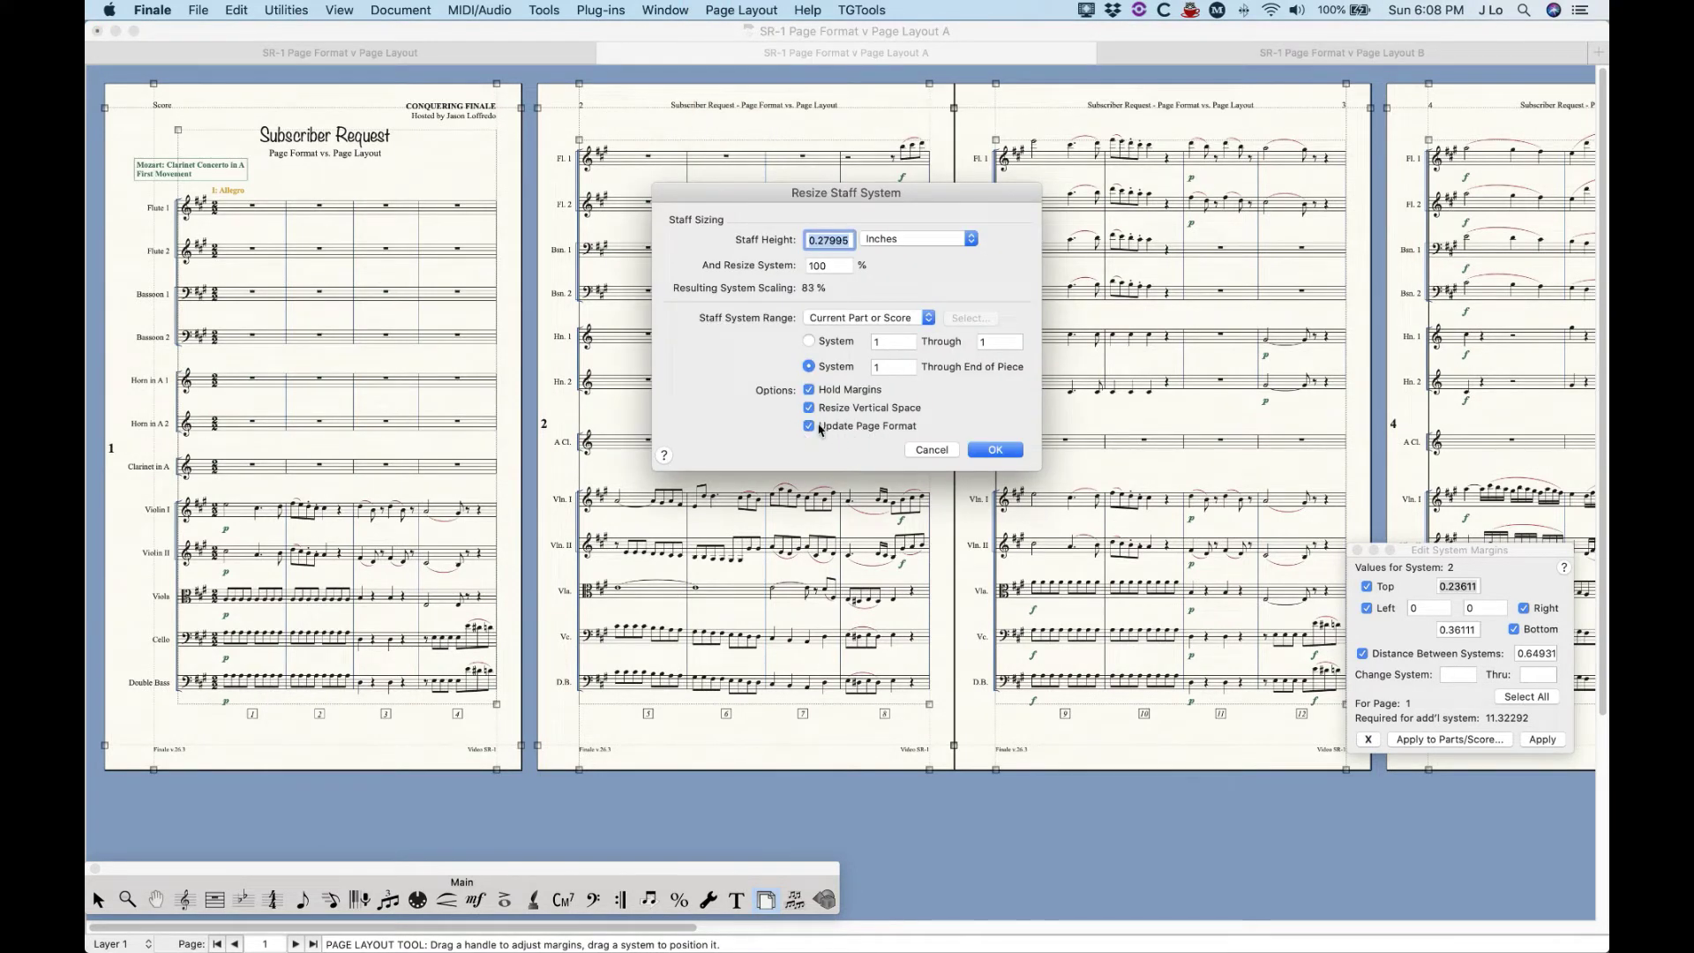
pyautogui.click(809, 426)
pyautogui.click(932, 450)
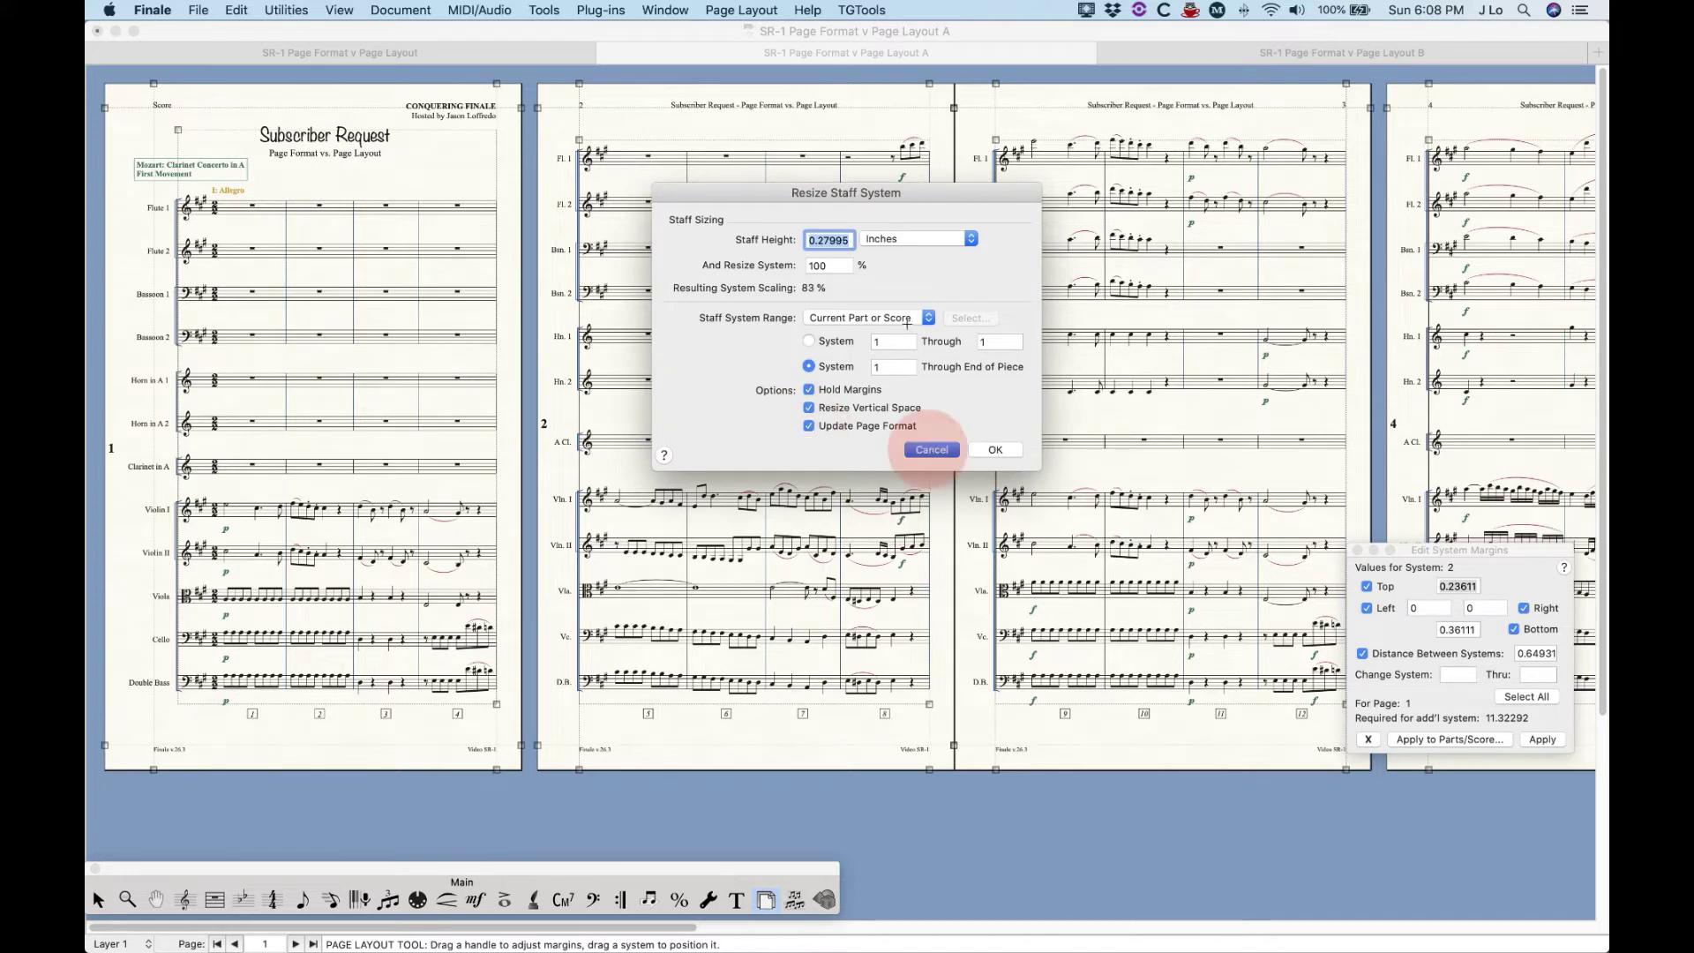
# Toggle Page Format updating in Resize Page and confirm the resize at 100%.
pyautogui.click(754, 9)
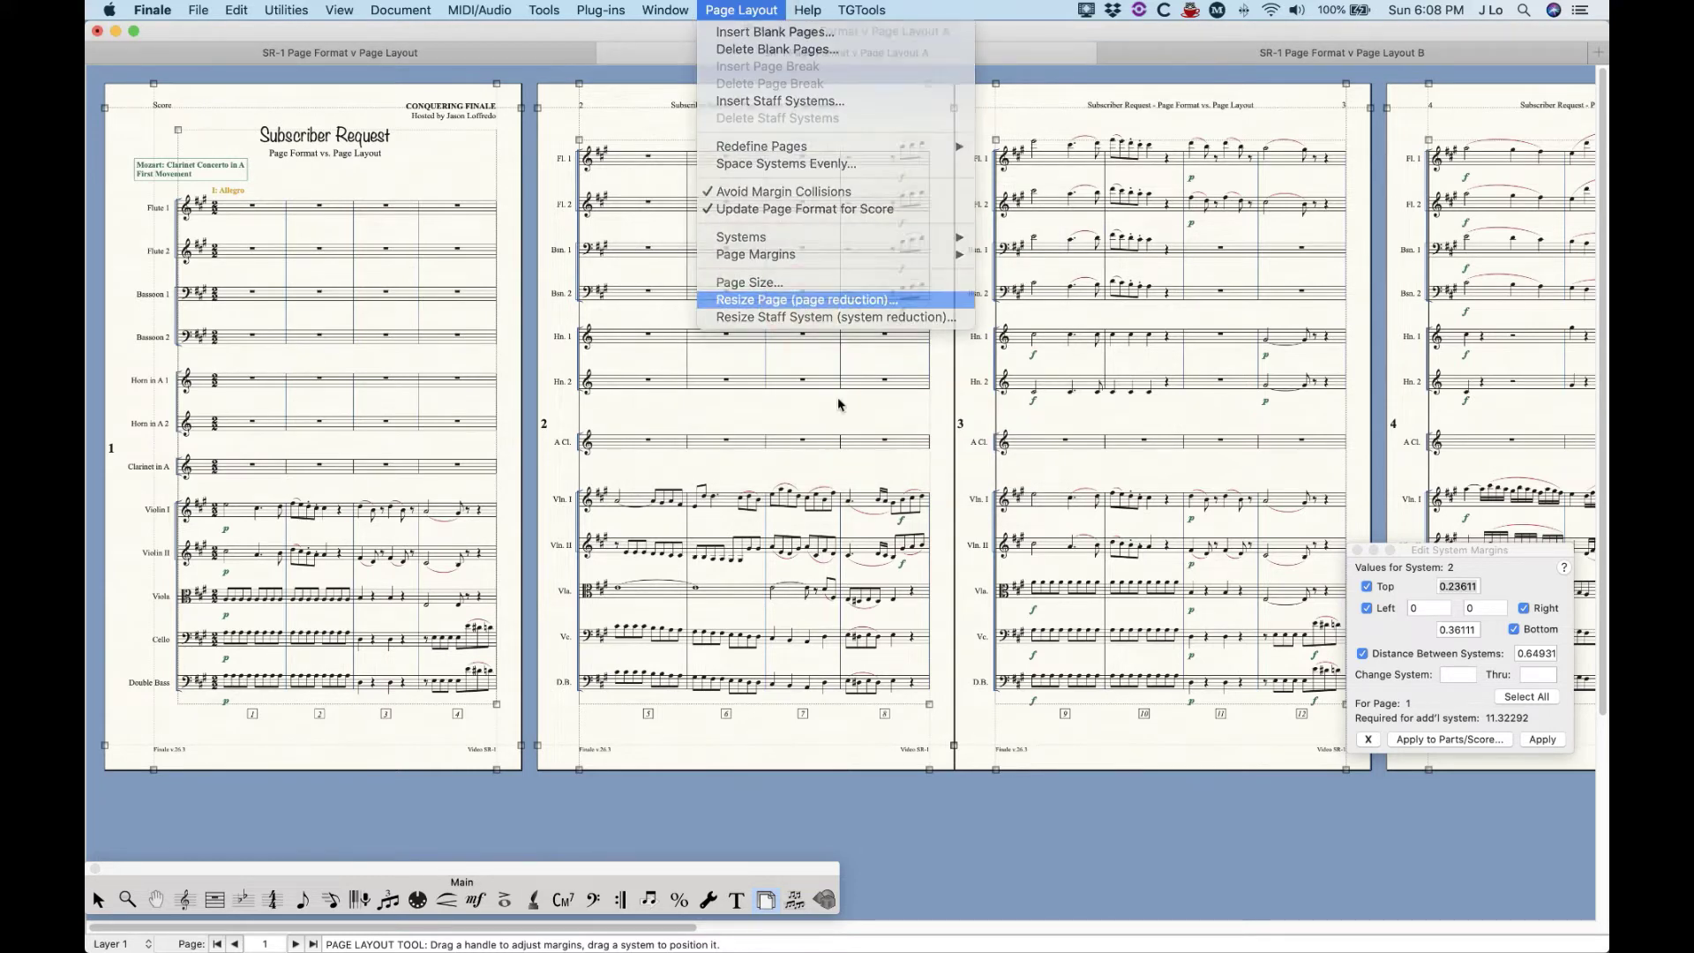
pyautogui.click(798, 299)
pyautogui.click(712, 374)
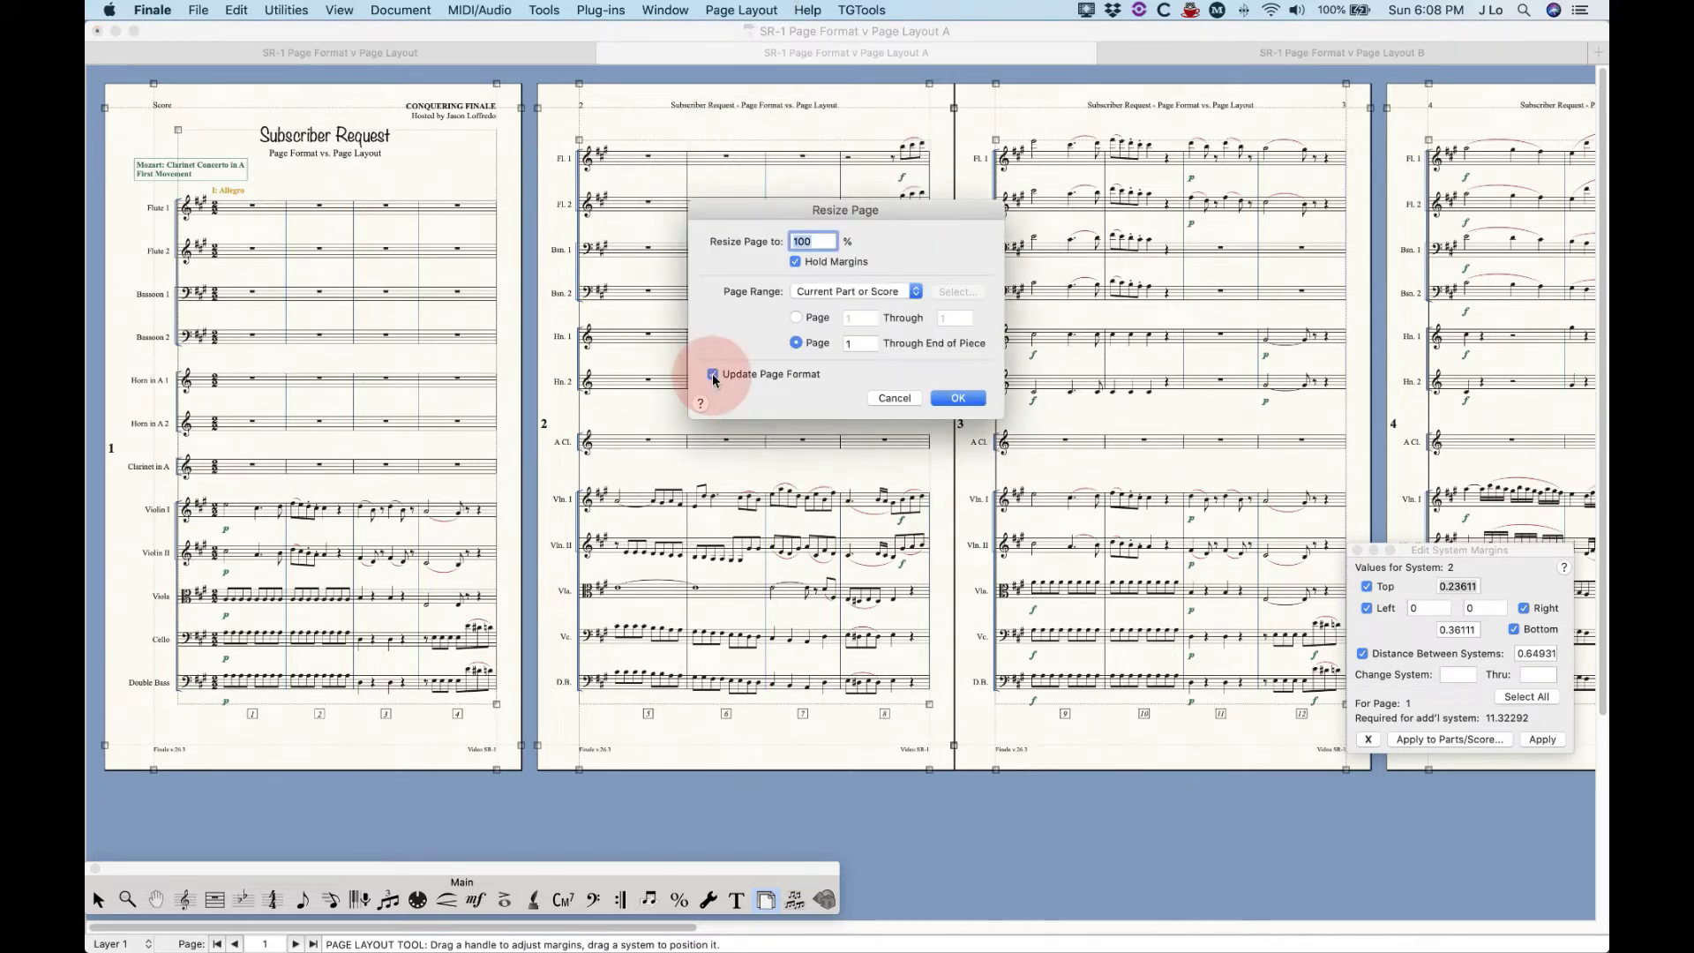
pyautogui.click(957, 398)
# Turn off Update Page Format for Score in the Page Layout menu.
pyautogui.click(743, 9)
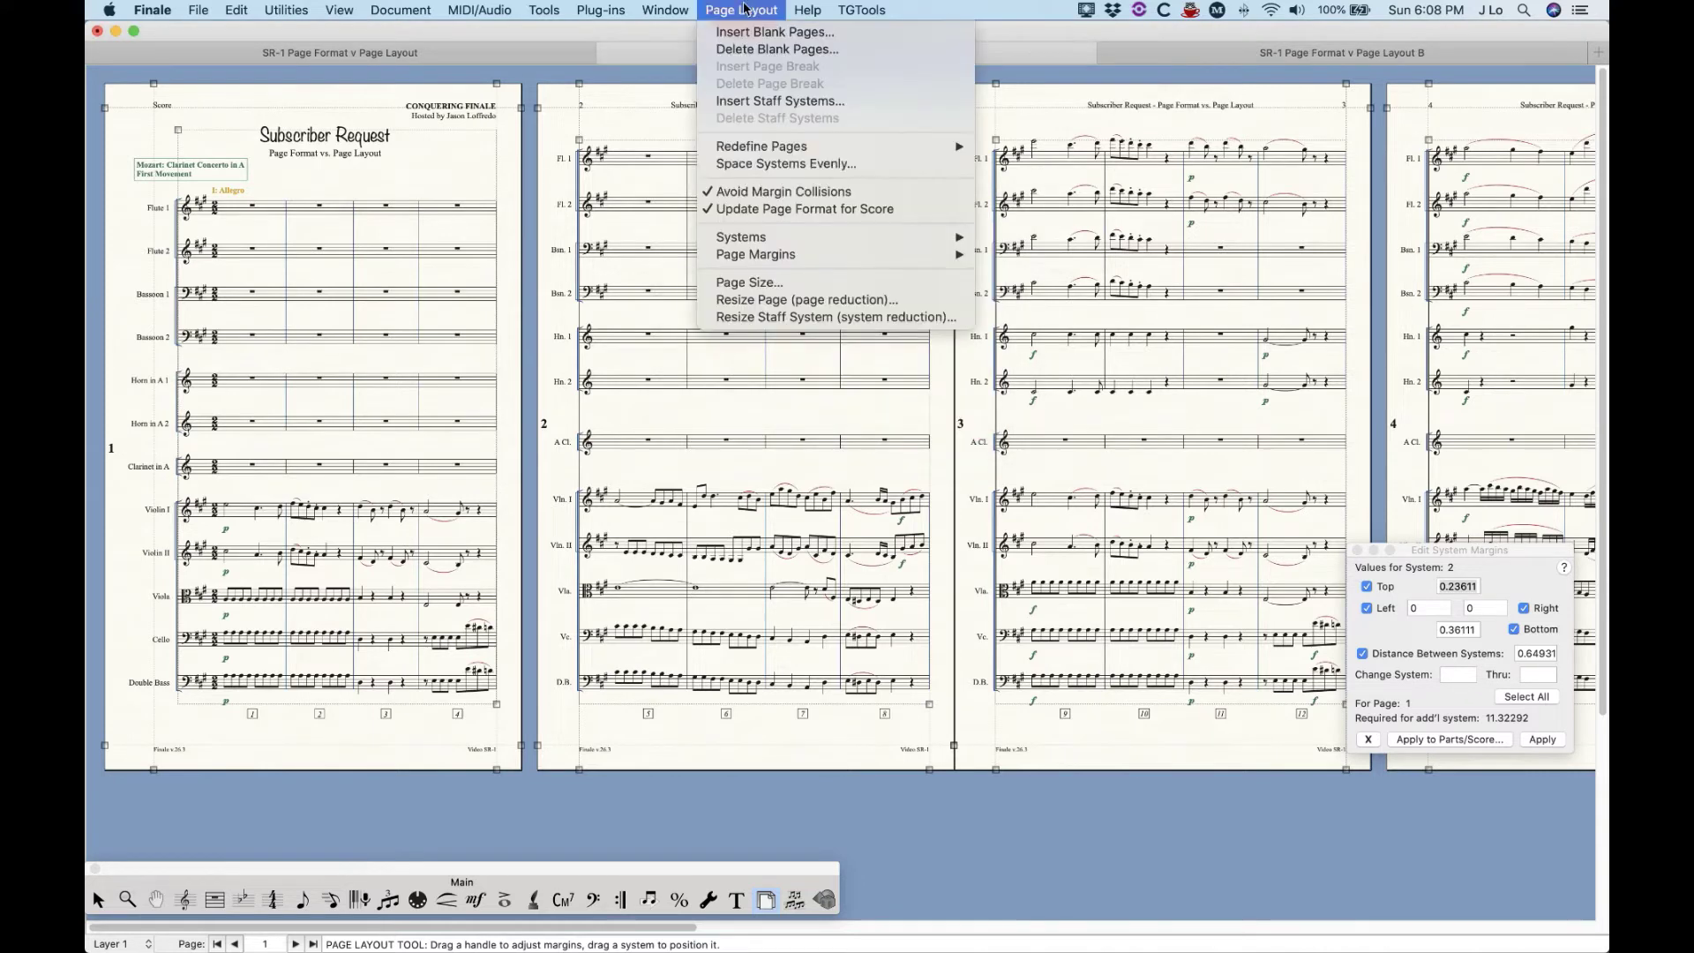
pyautogui.click(741, 12)
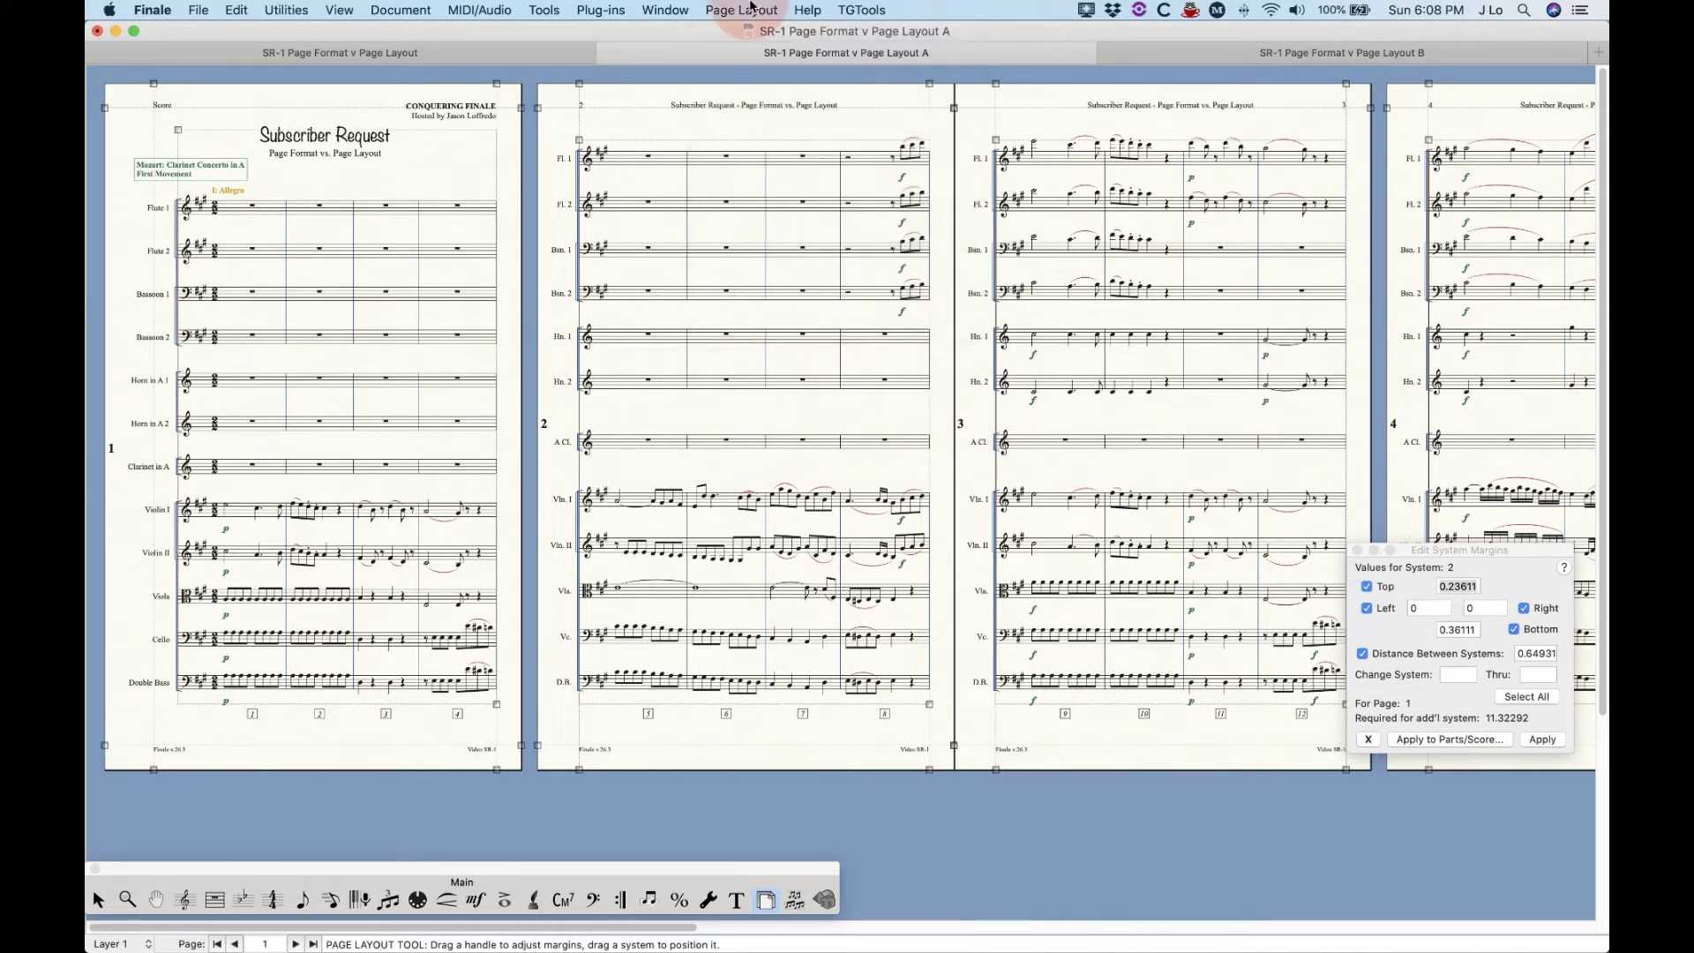
pyautogui.click(751, 7)
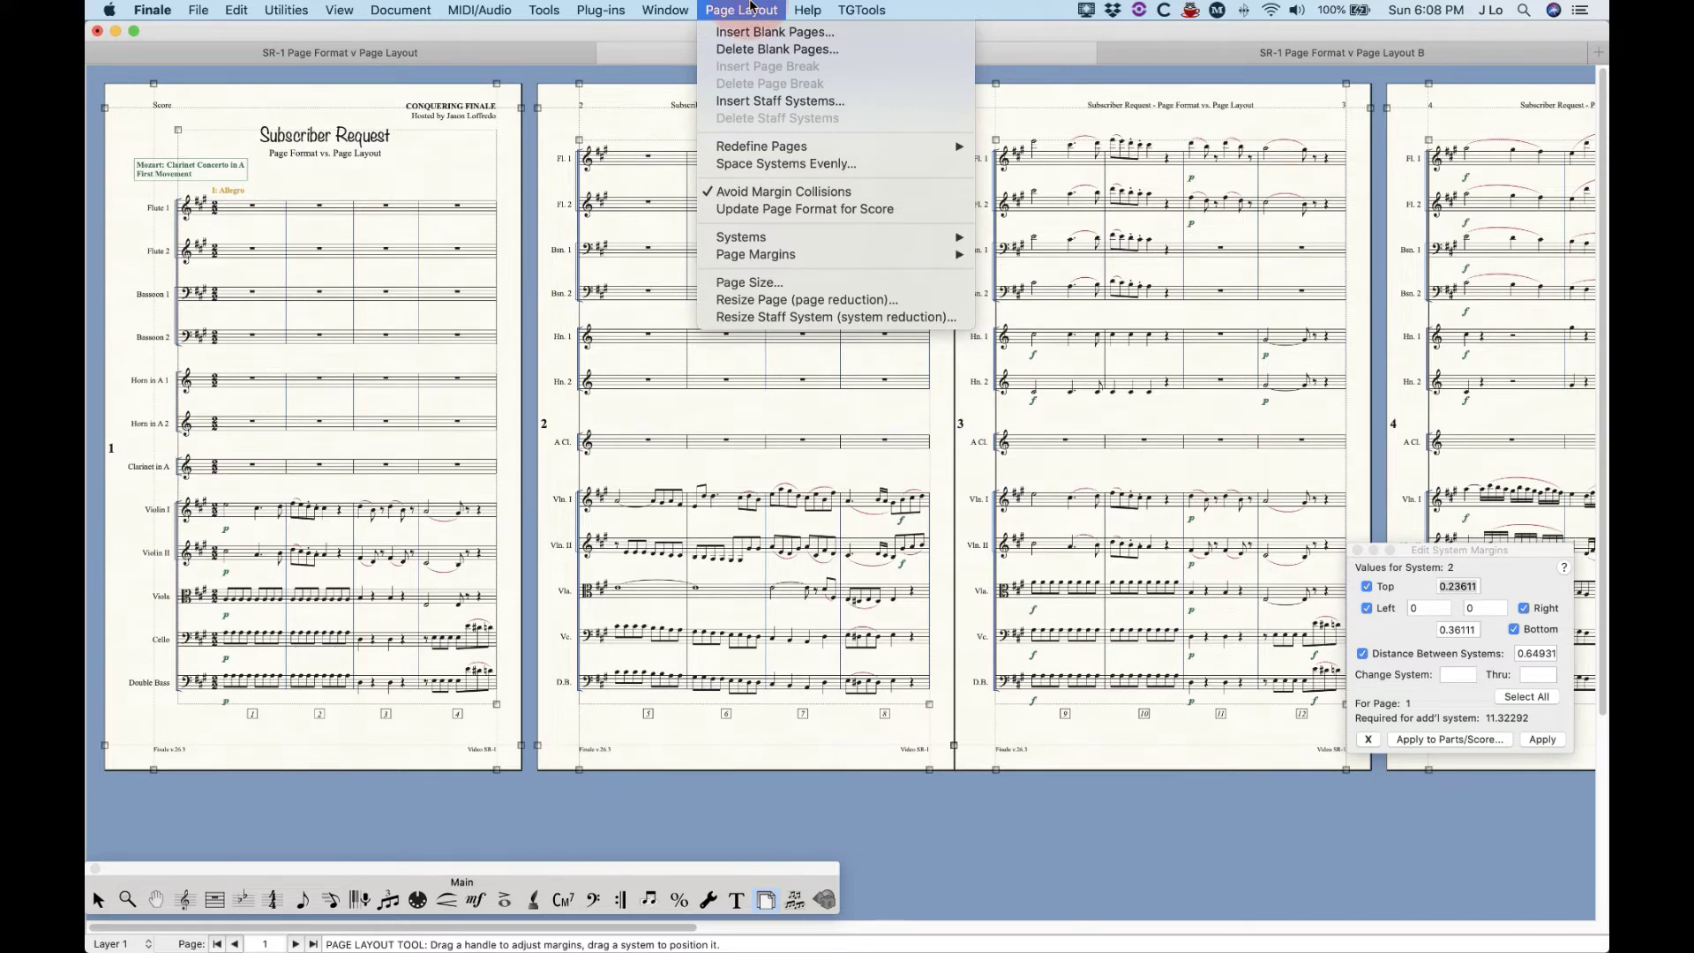
pyautogui.click(751, 7)
pyautogui.click(381, 10)
# Turn on Update Page Format for Score in the Page Layout menu.
pyautogui.moveTo(411, 97)
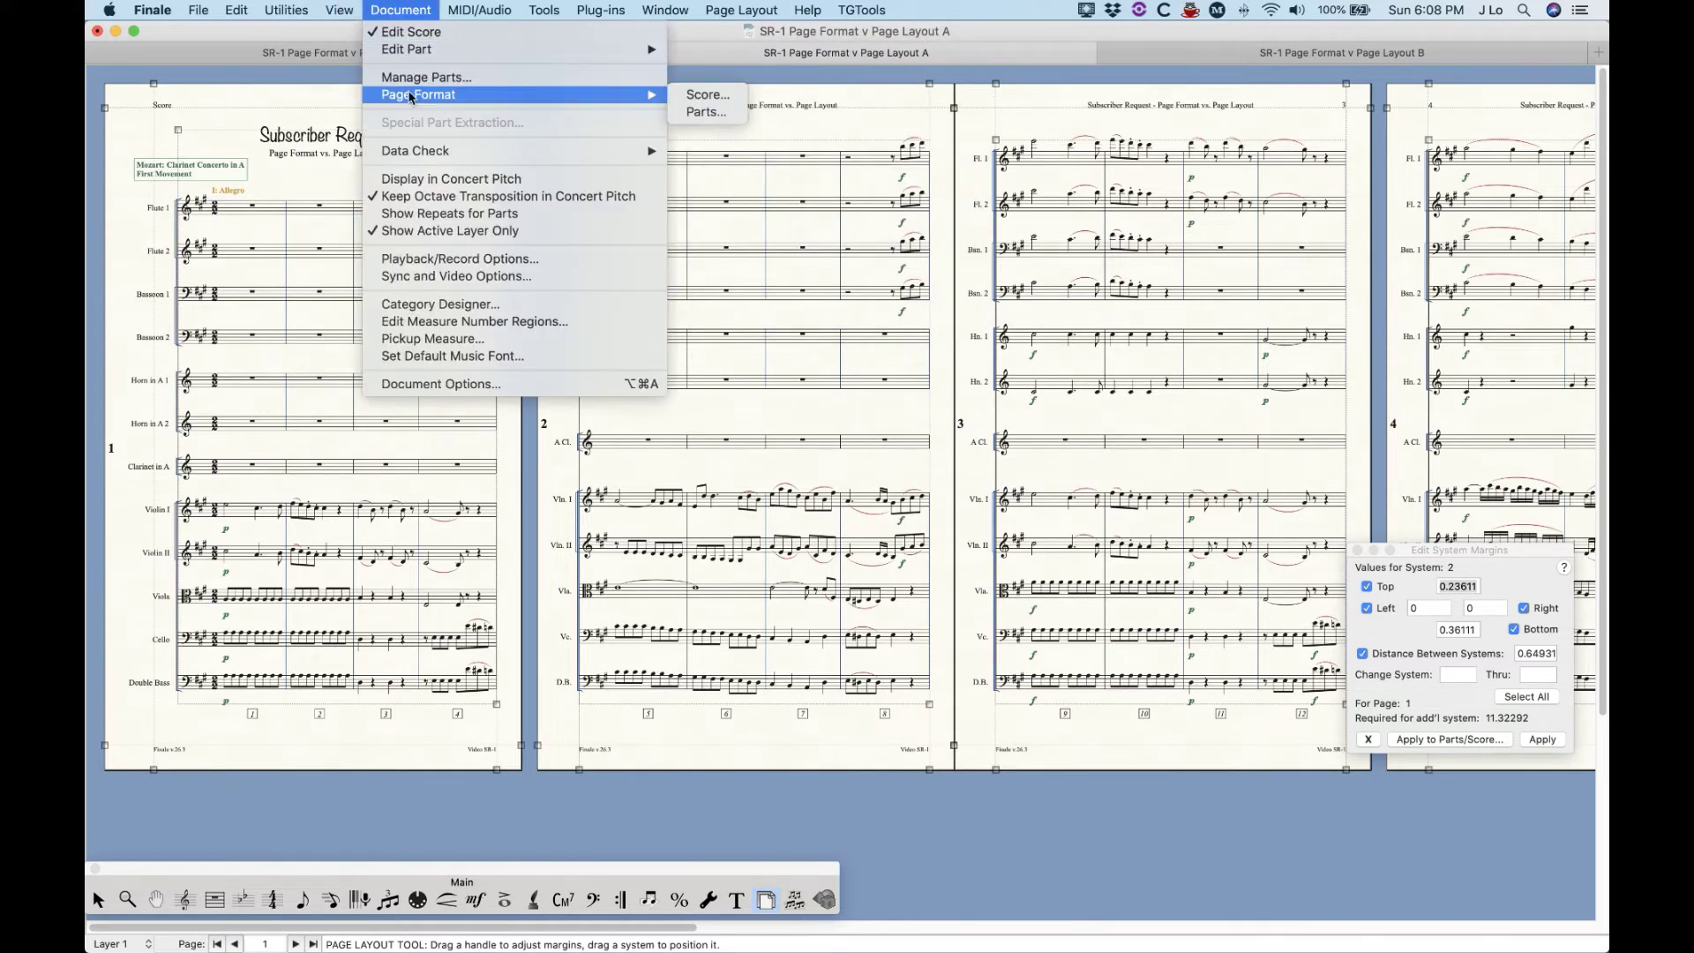
pyautogui.click(399, 38)
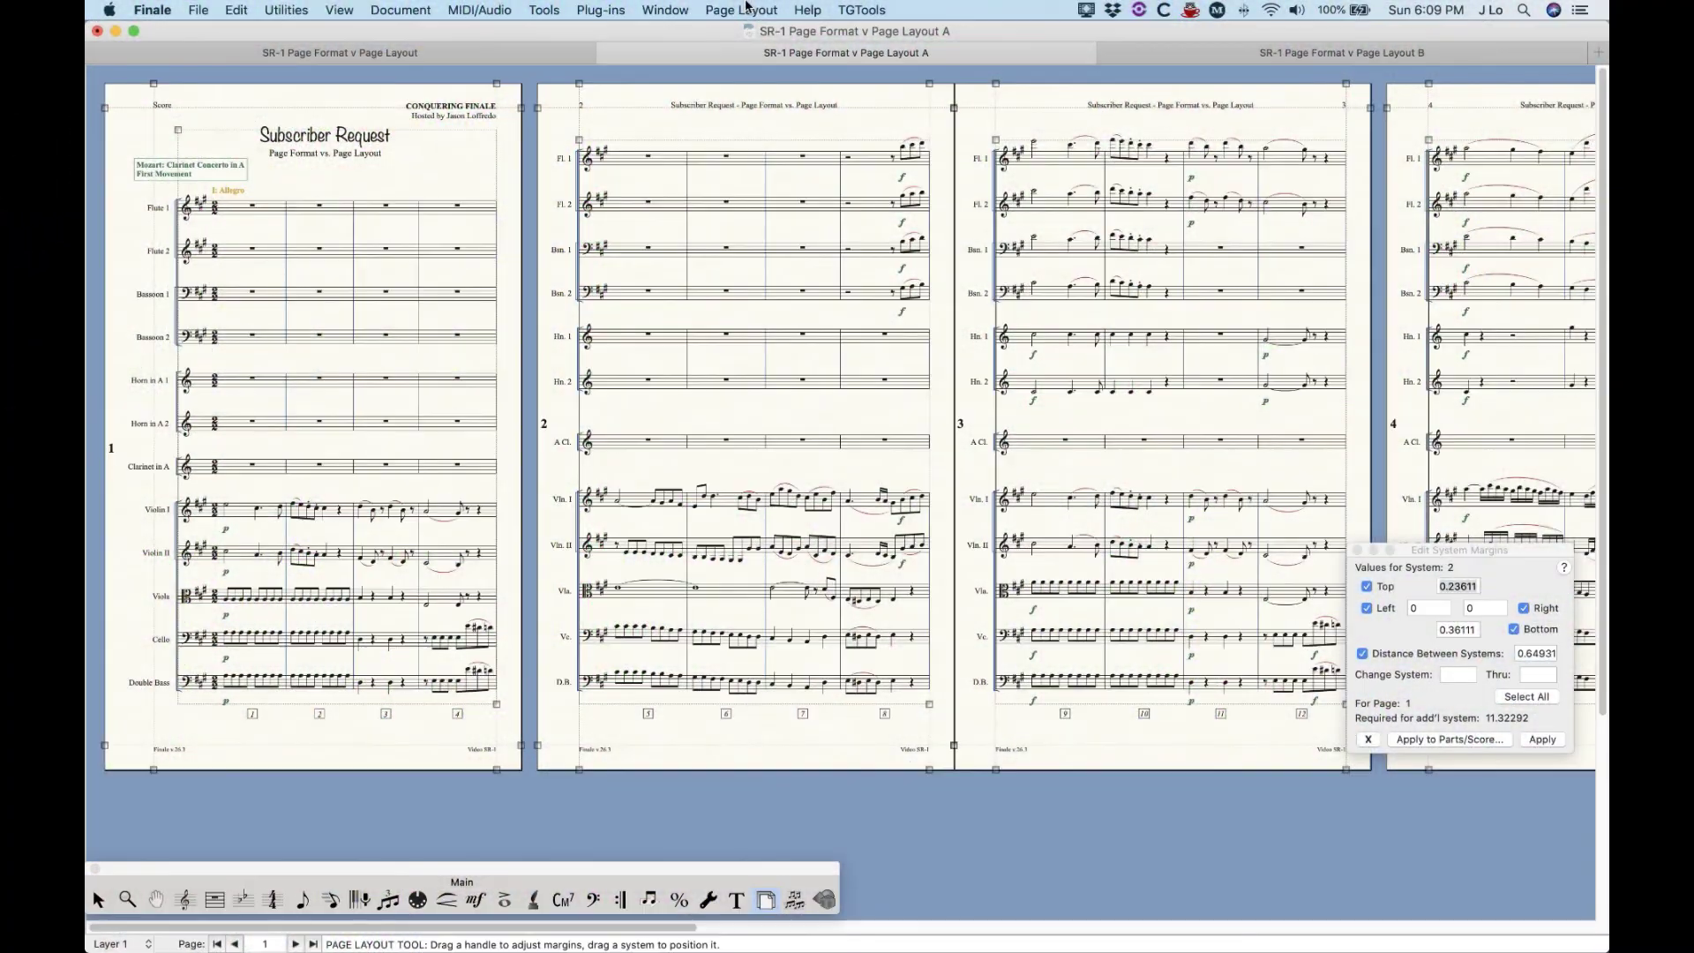
pyautogui.click(739, 9)
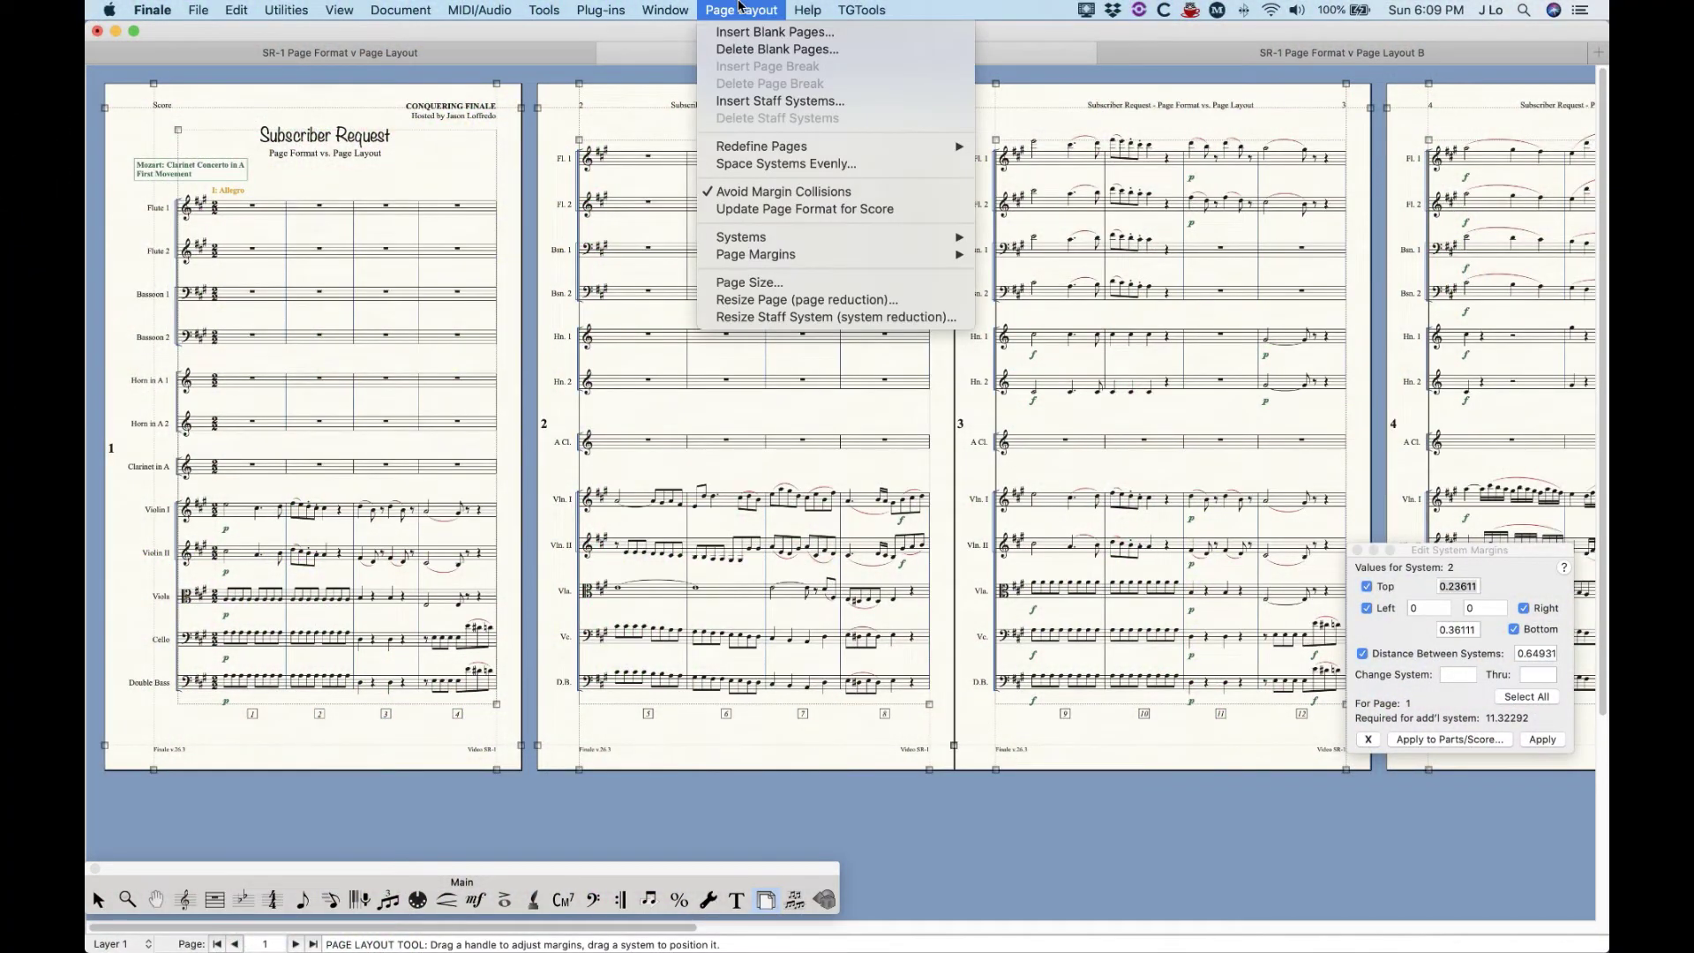
pyautogui.click(801, 209)
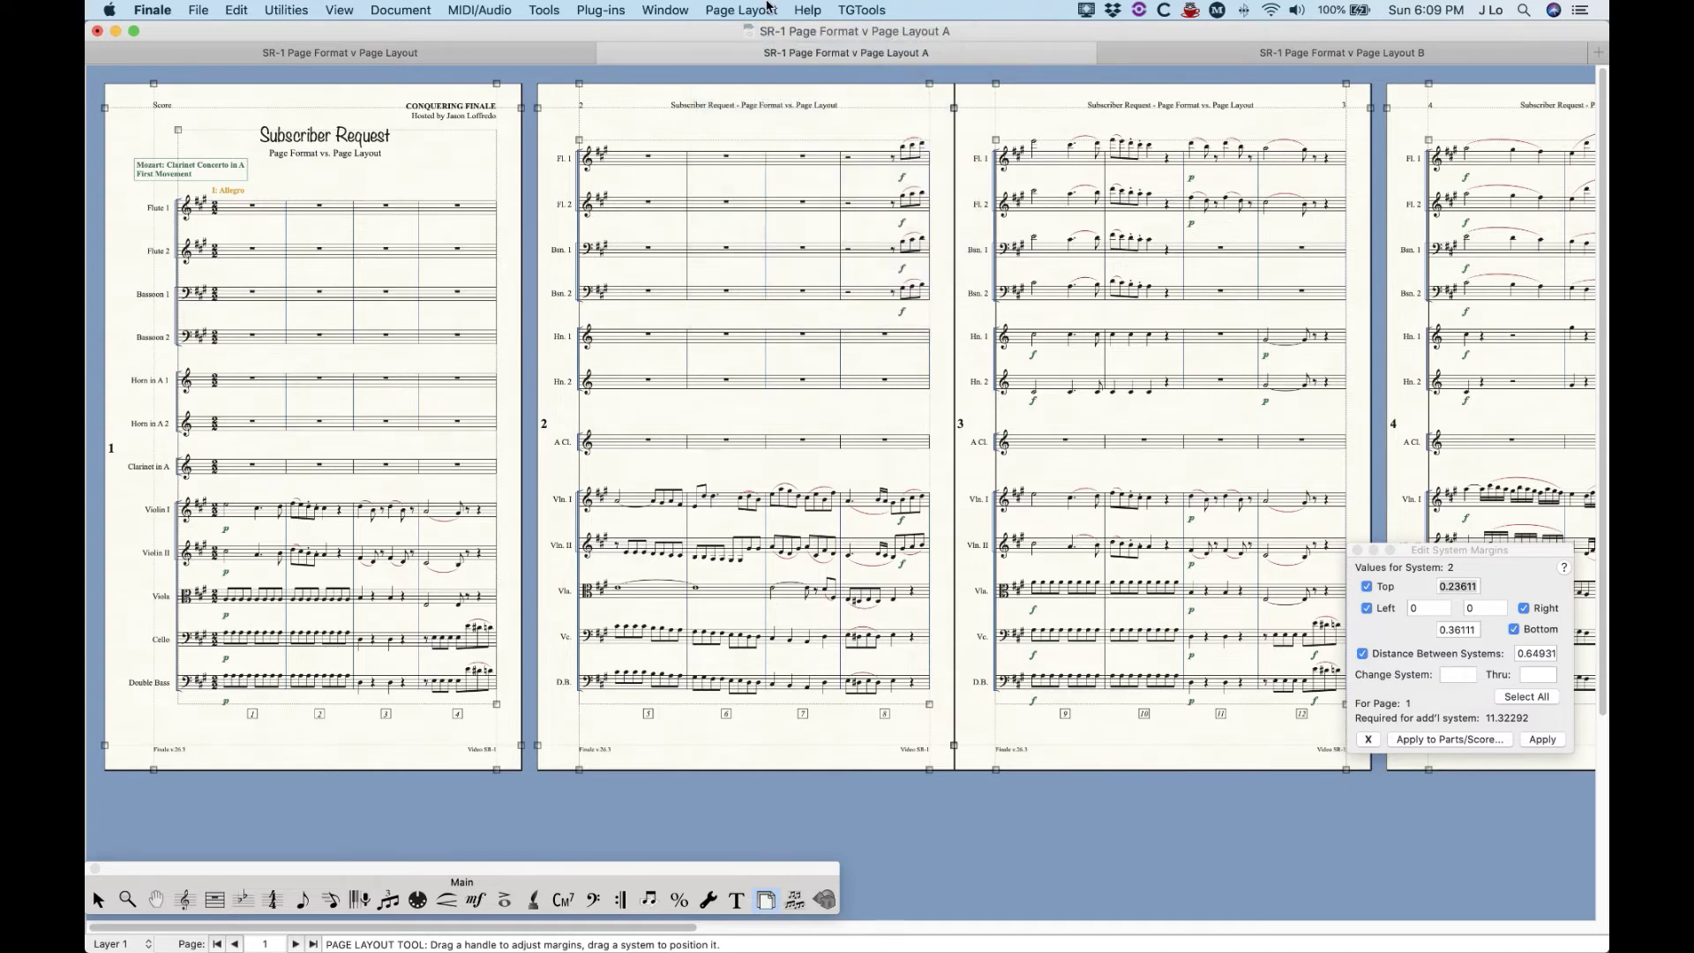
# Set the distance between systems on page 2 to .2.
pyautogui.doubleClick(1540, 654)
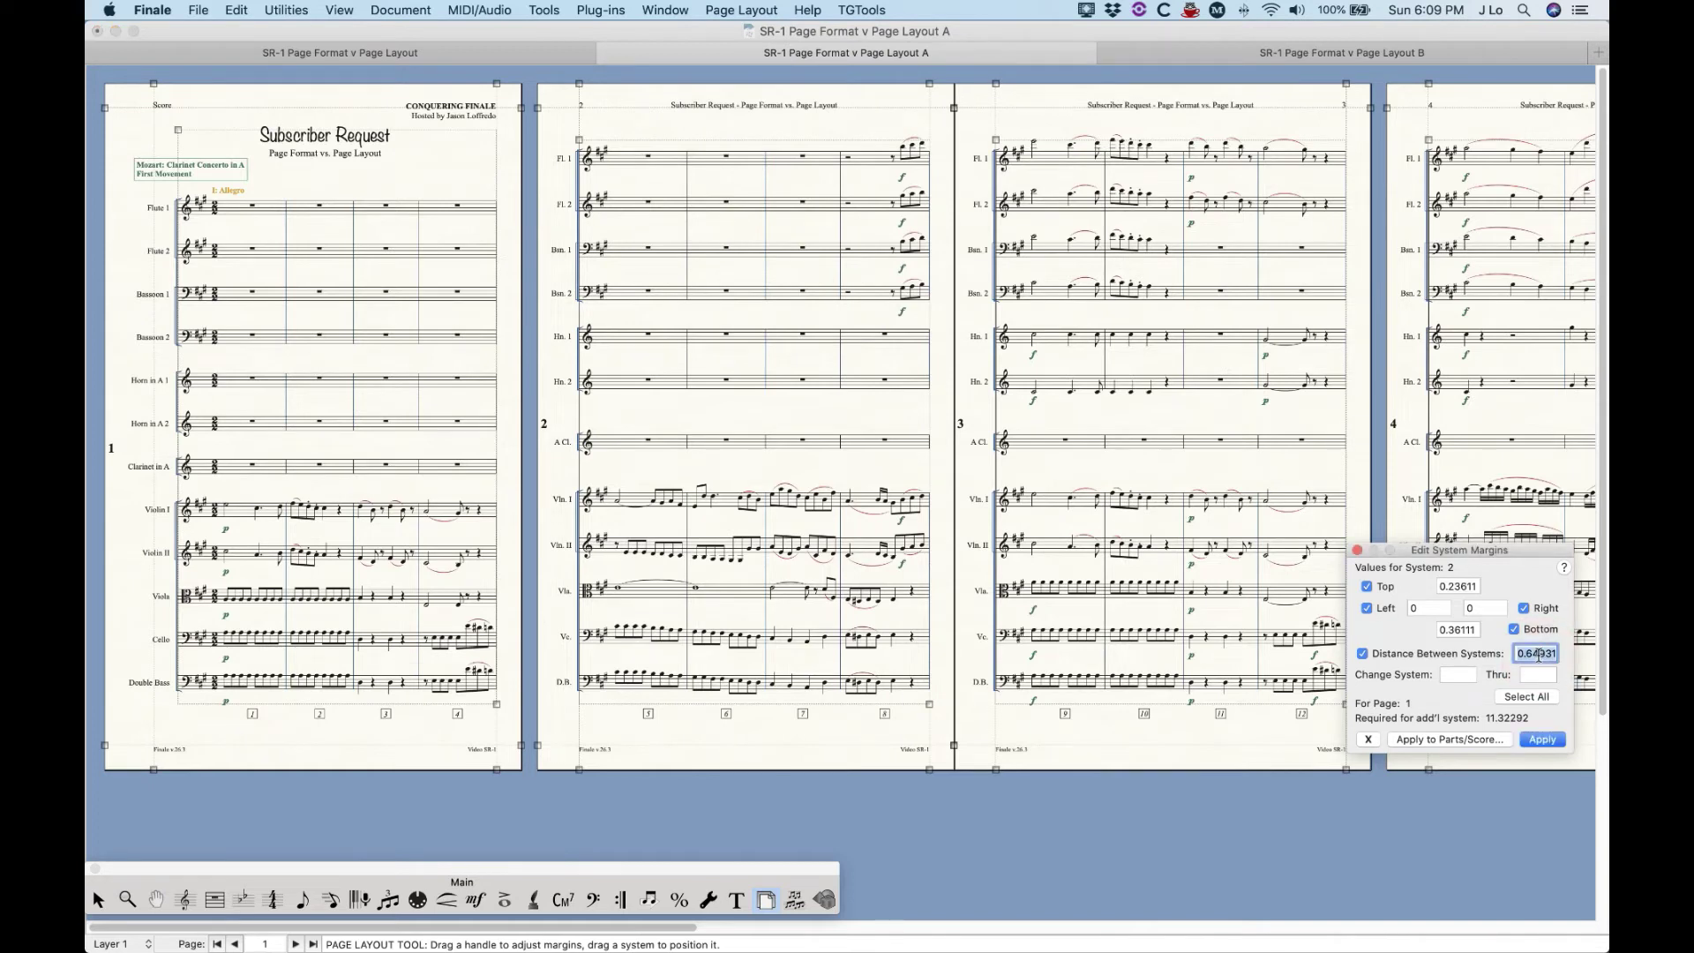
pyautogui.write('.2')
pyautogui.press('Return')
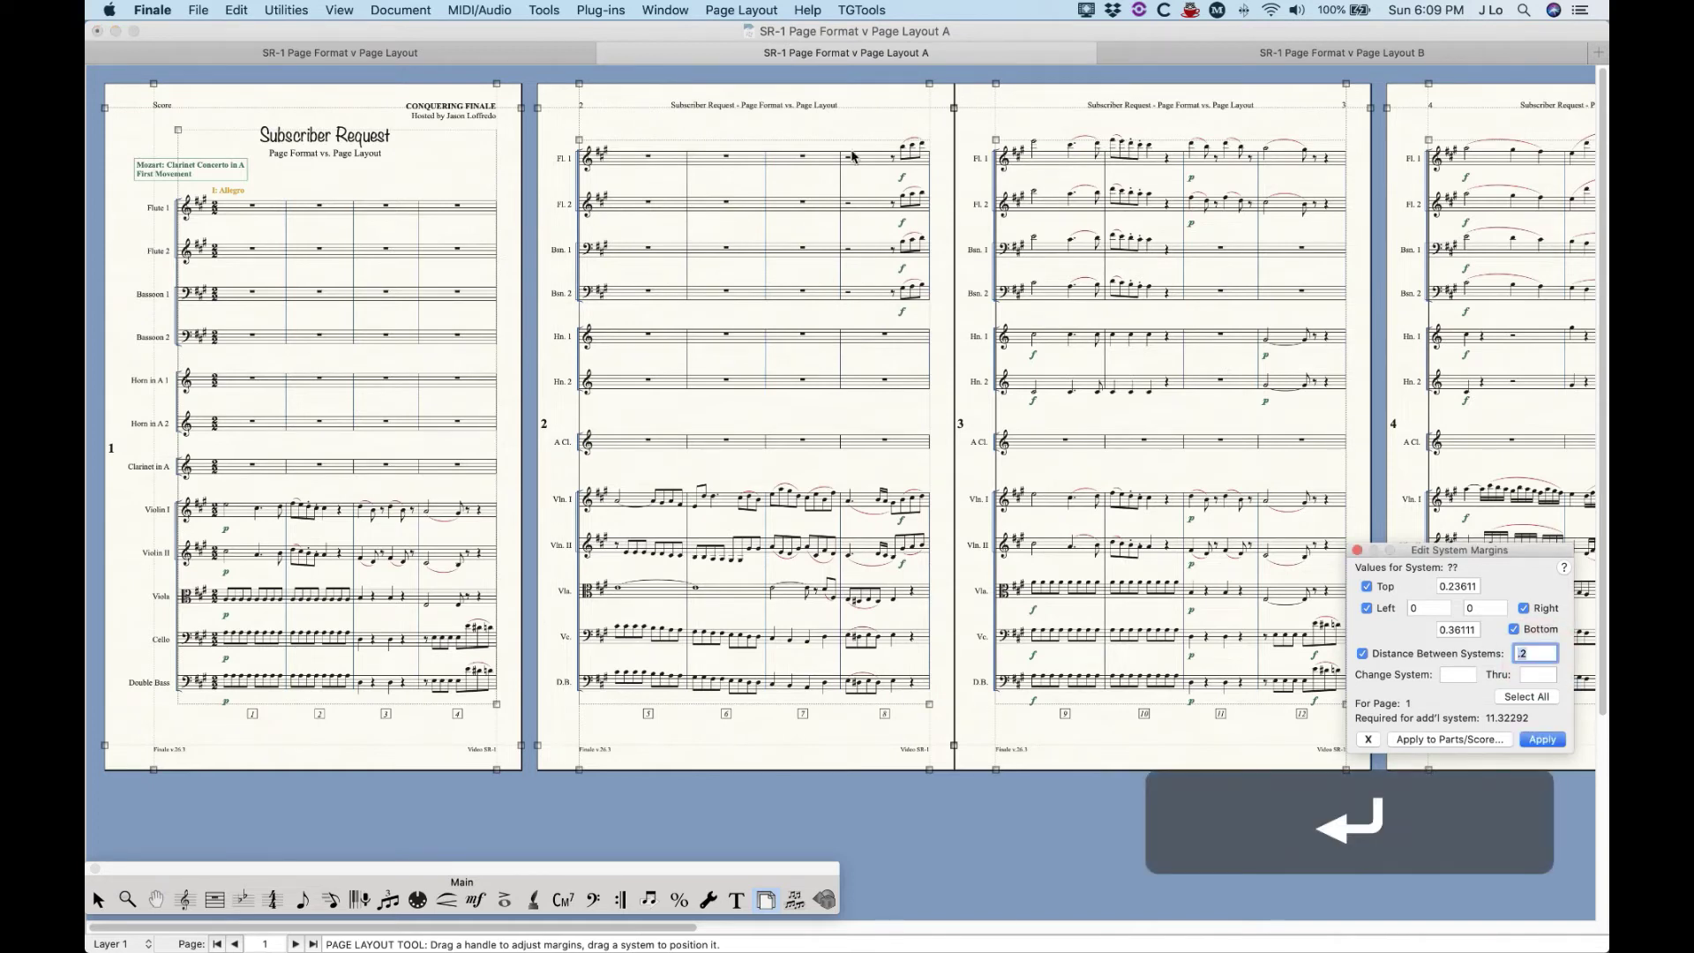
pyautogui.click(822, 364)
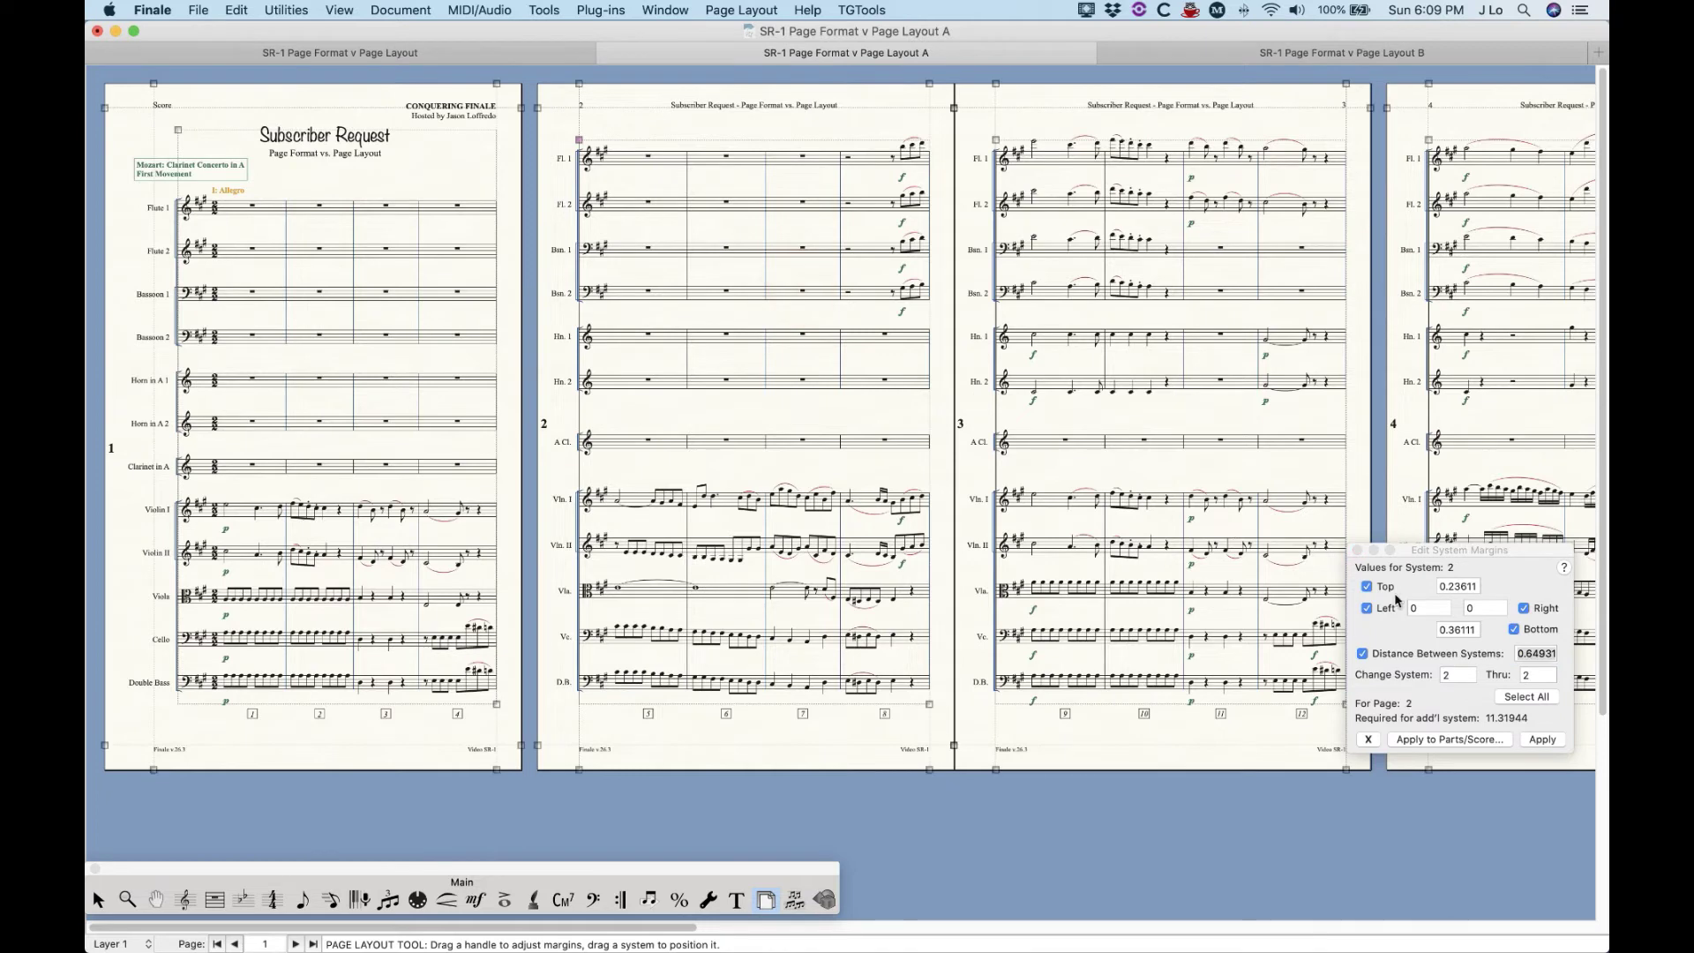
pyautogui.doubleClick(1539, 654)
pyautogui.write('.2')
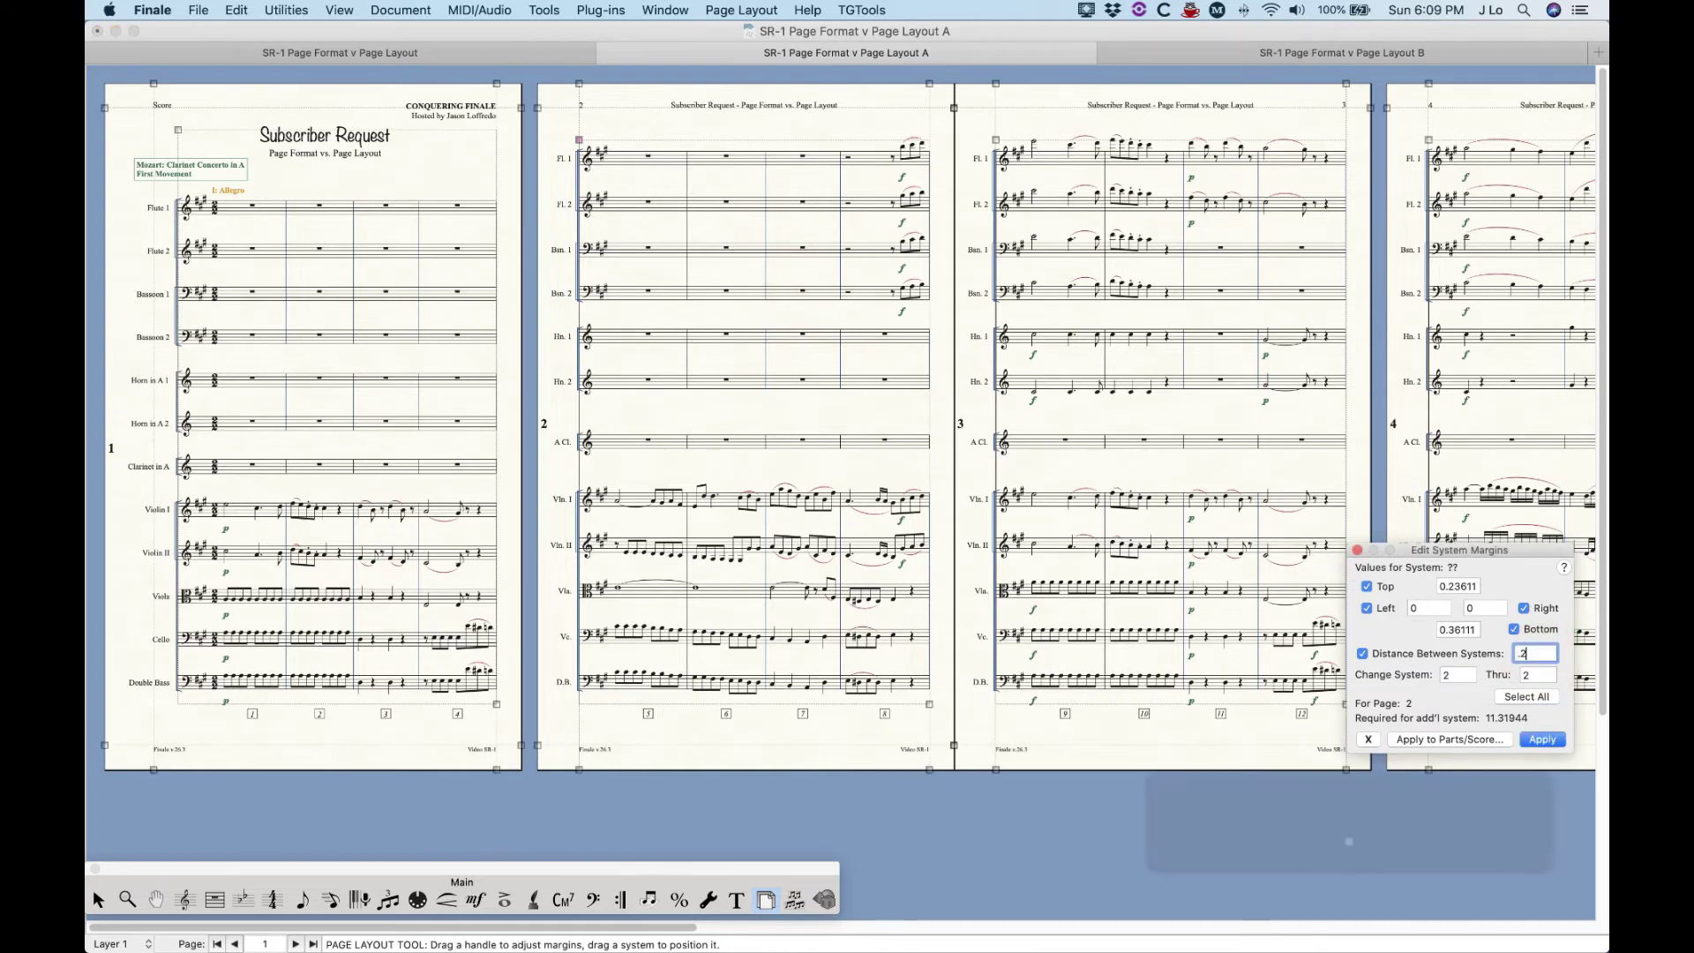
pyautogui.press('Return')
# Check the default distance between systems in Page Format for Score.
pyautogui.click(401, 10)
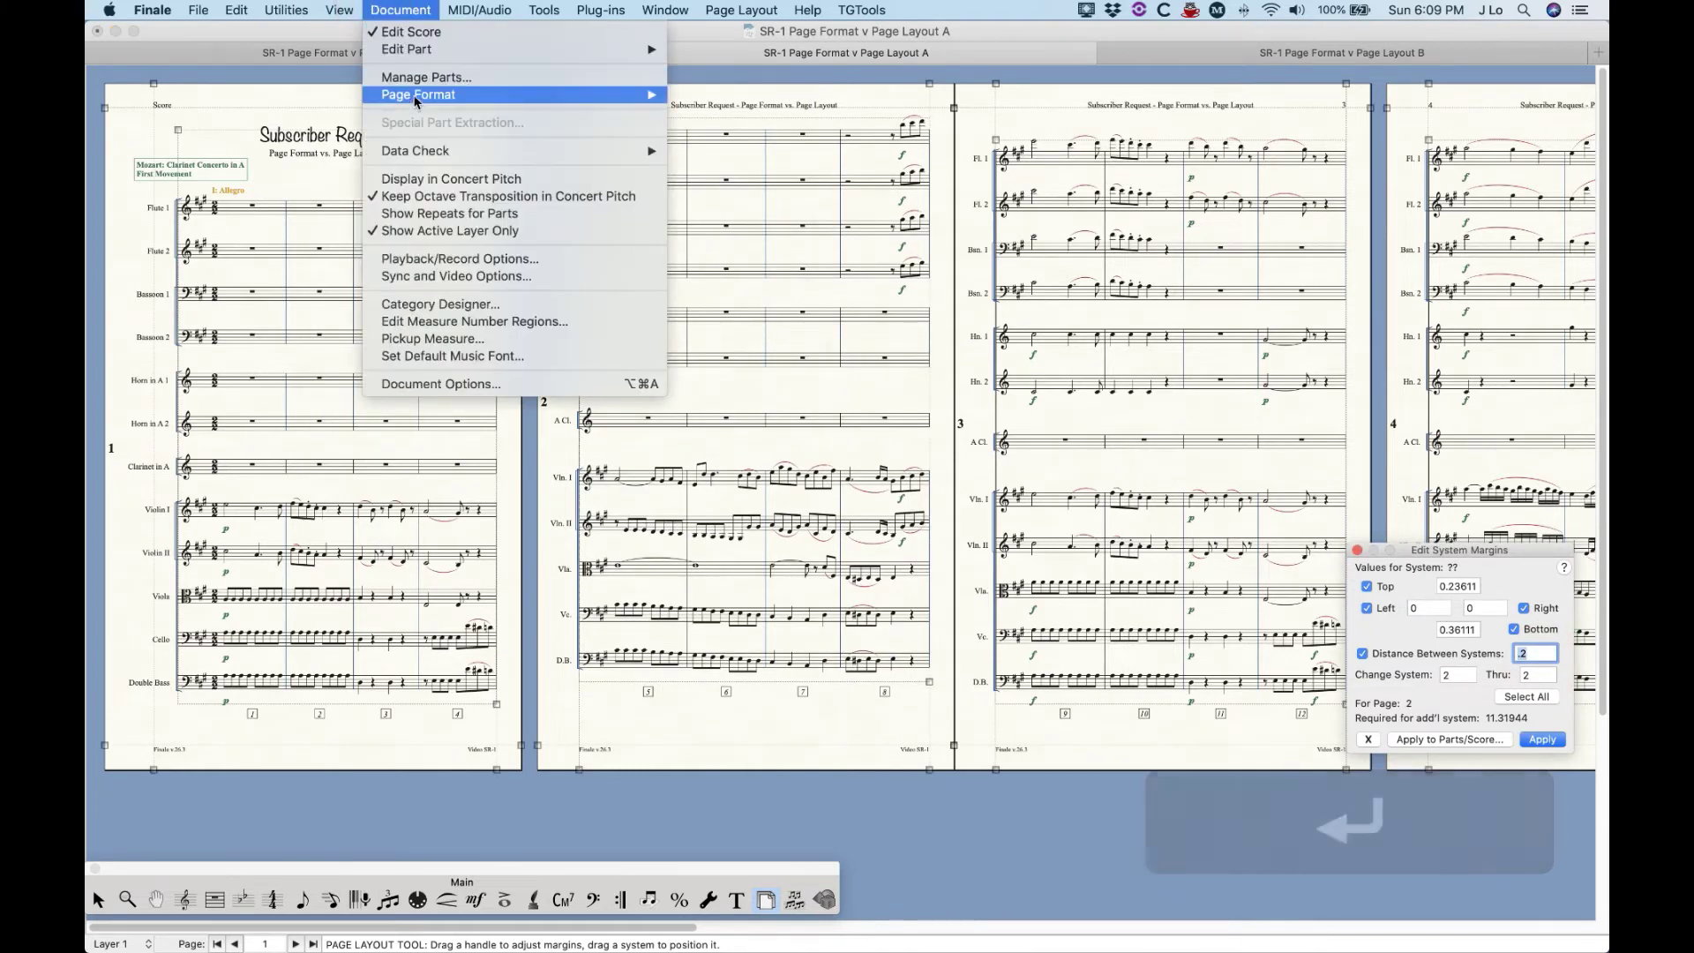
pyautogui.moveTo(418, 97)
pyautogui.click(691, 98)
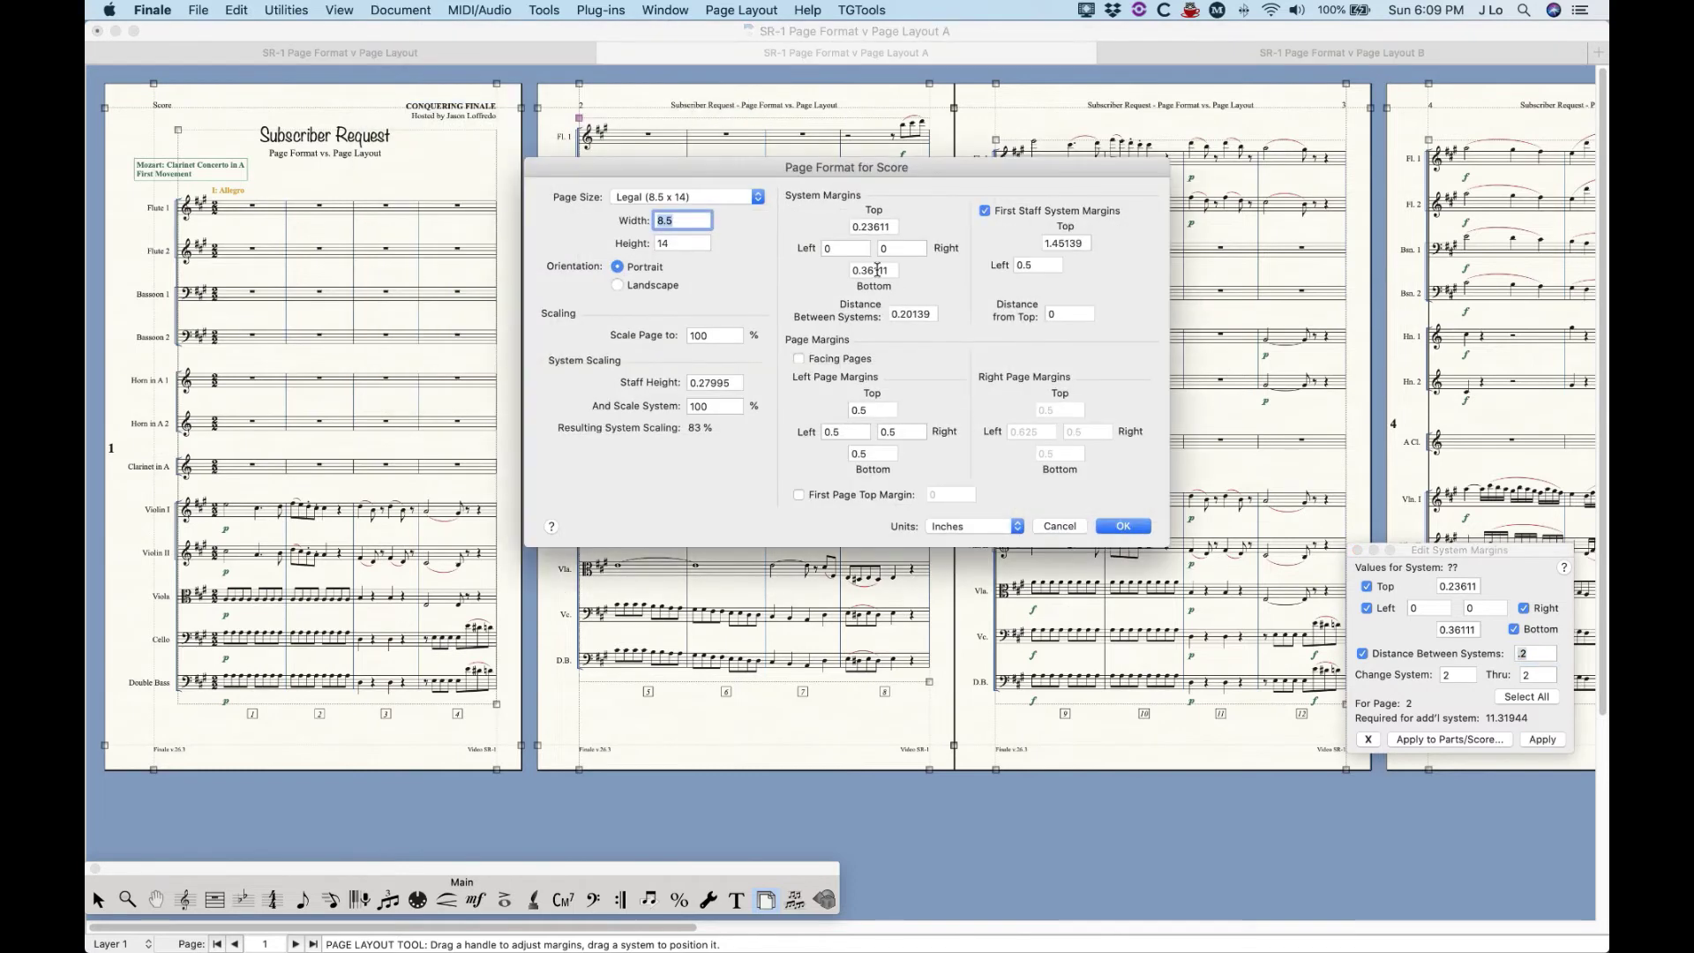
pyautogui.click(926, 311)
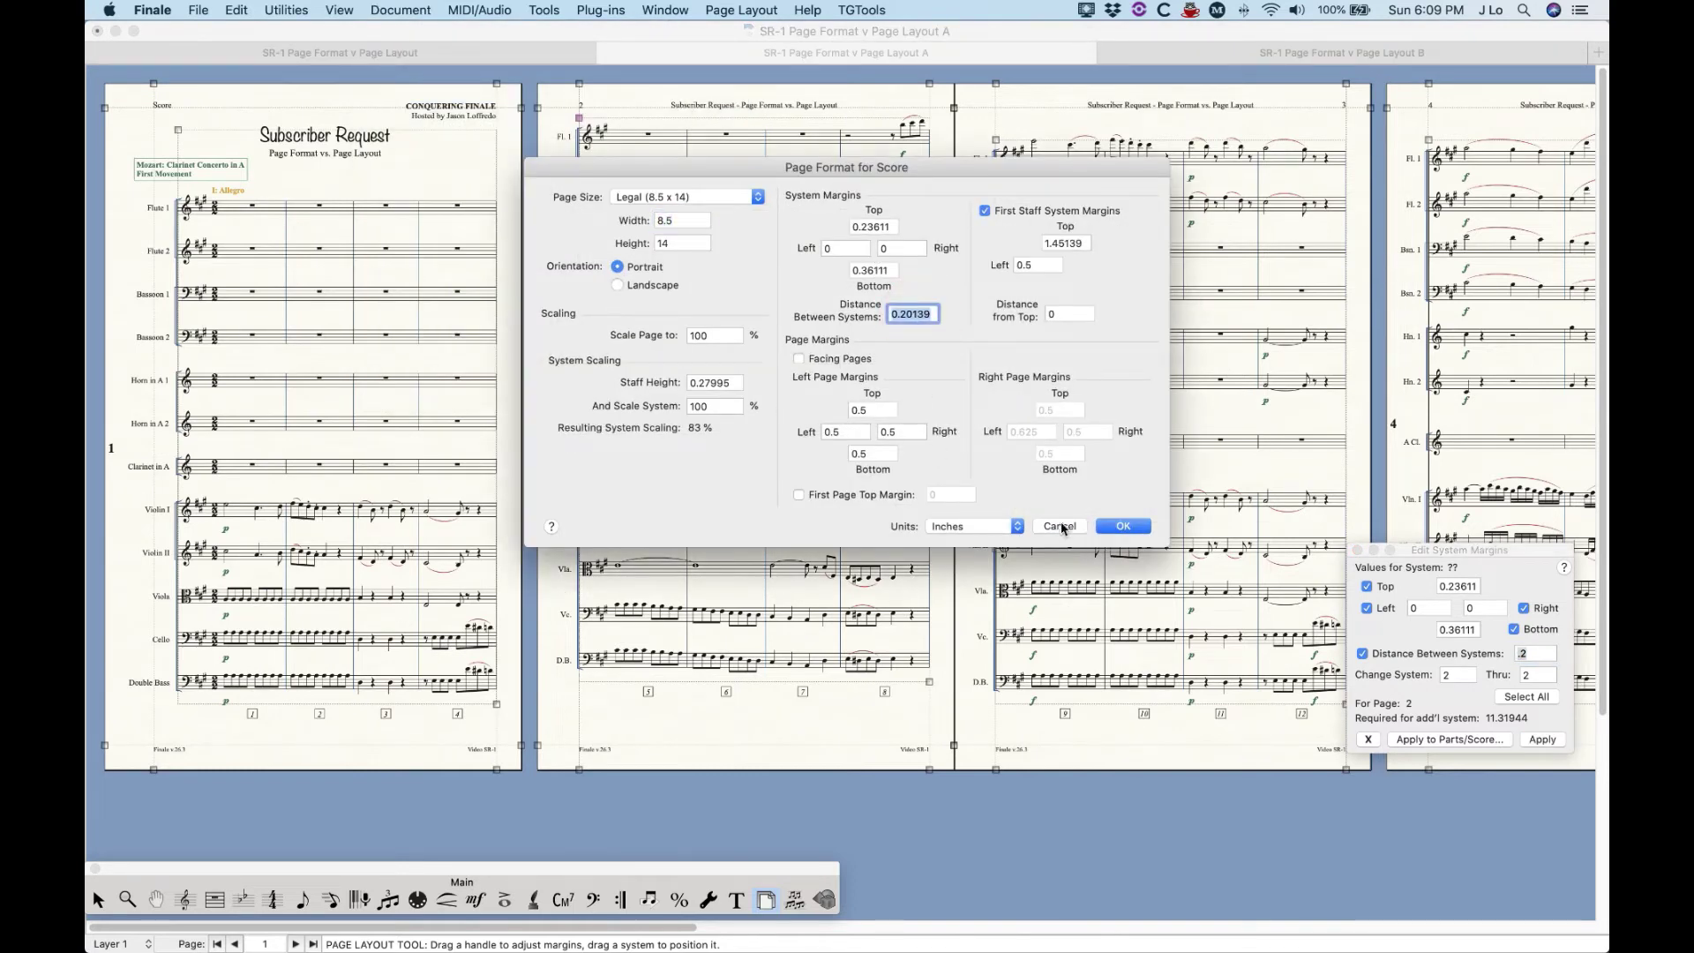
pyautogui.click(1123, 526)
# Undo page 2's spacing change and recheck Page Format for Score.
pyautogui.press('super+z')
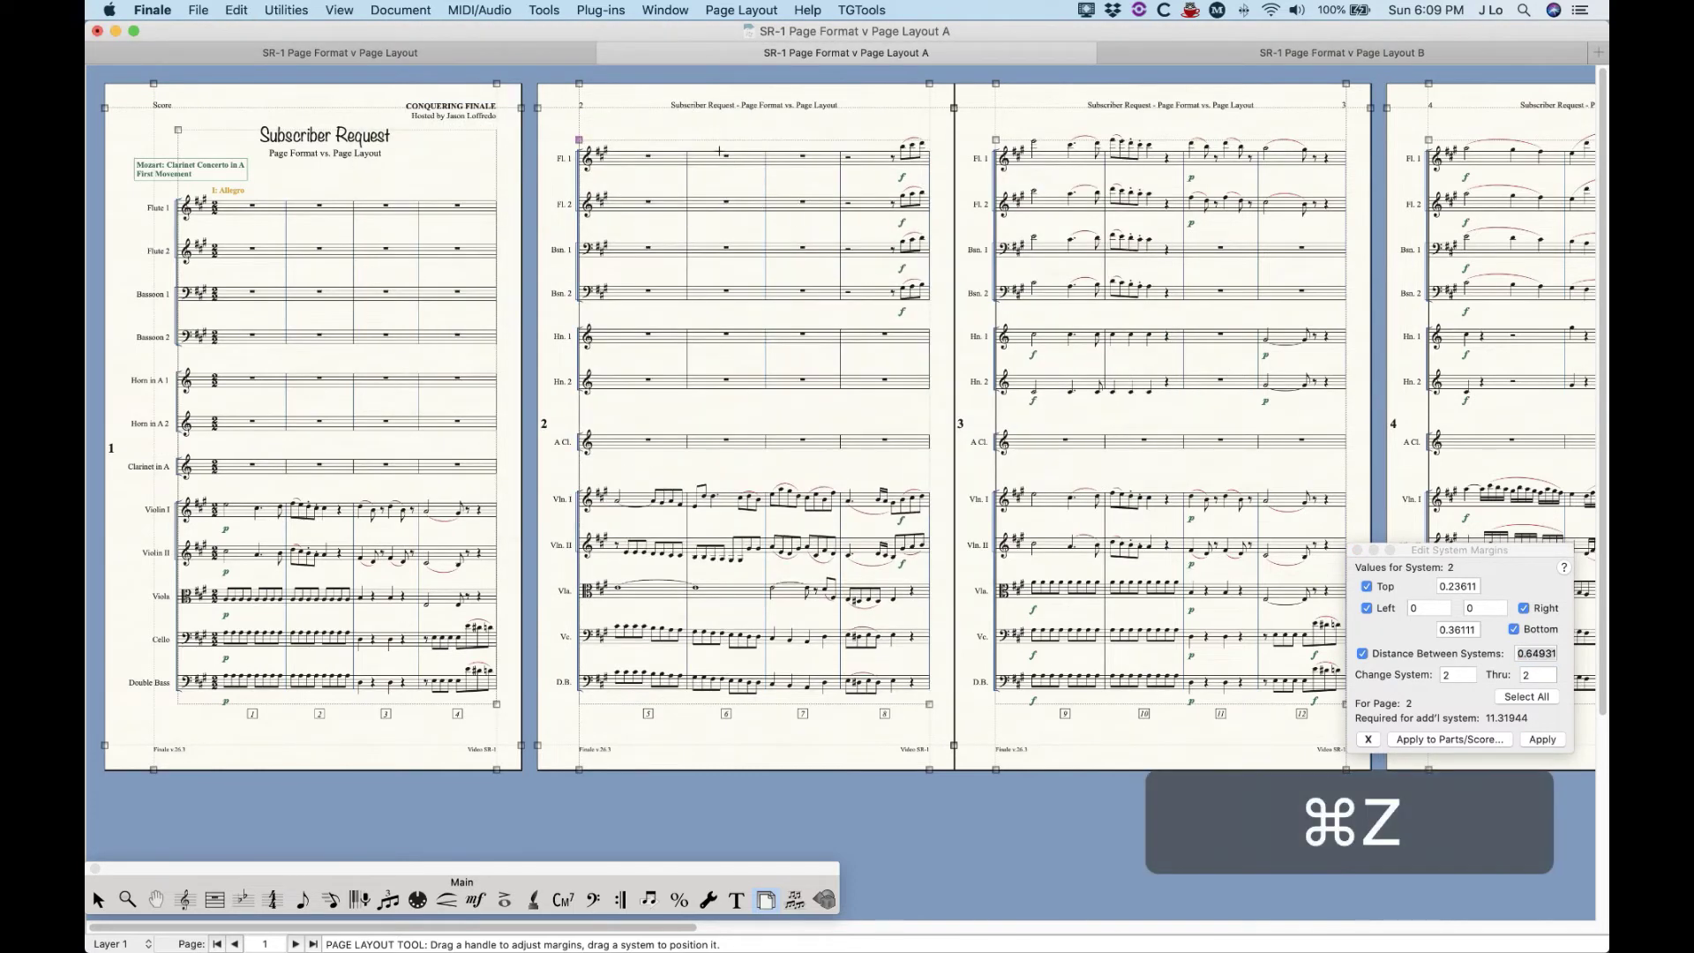
pyautogui.click(700, 150)
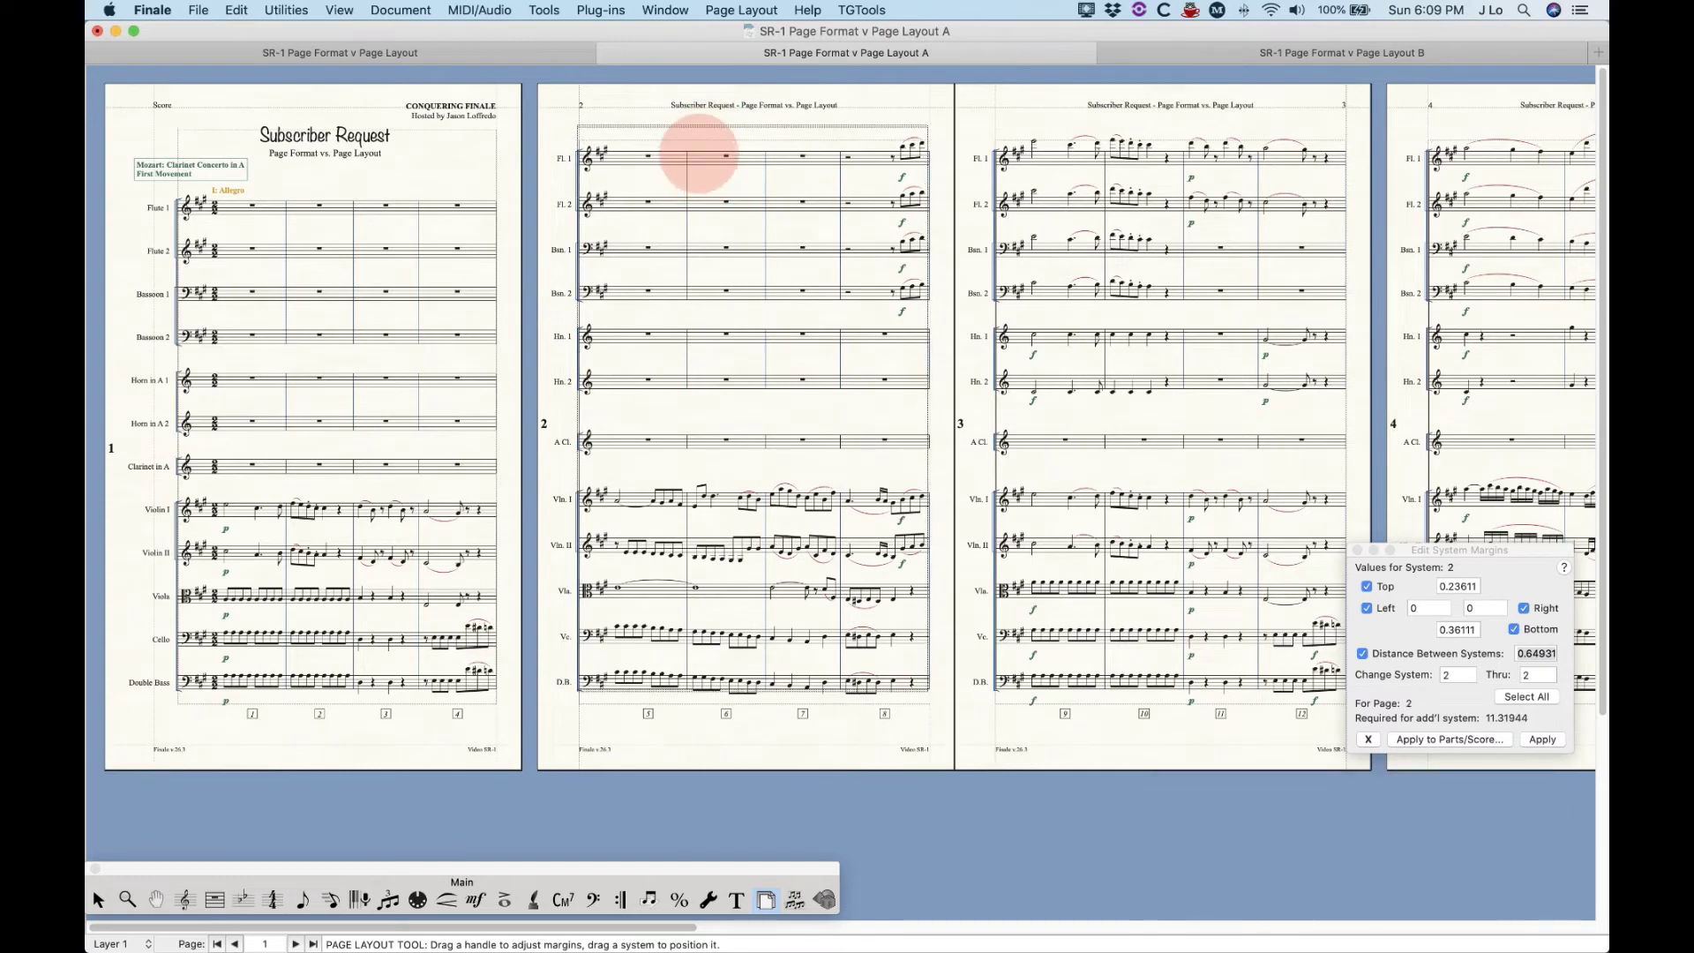
pyautogui.click(400, 10)
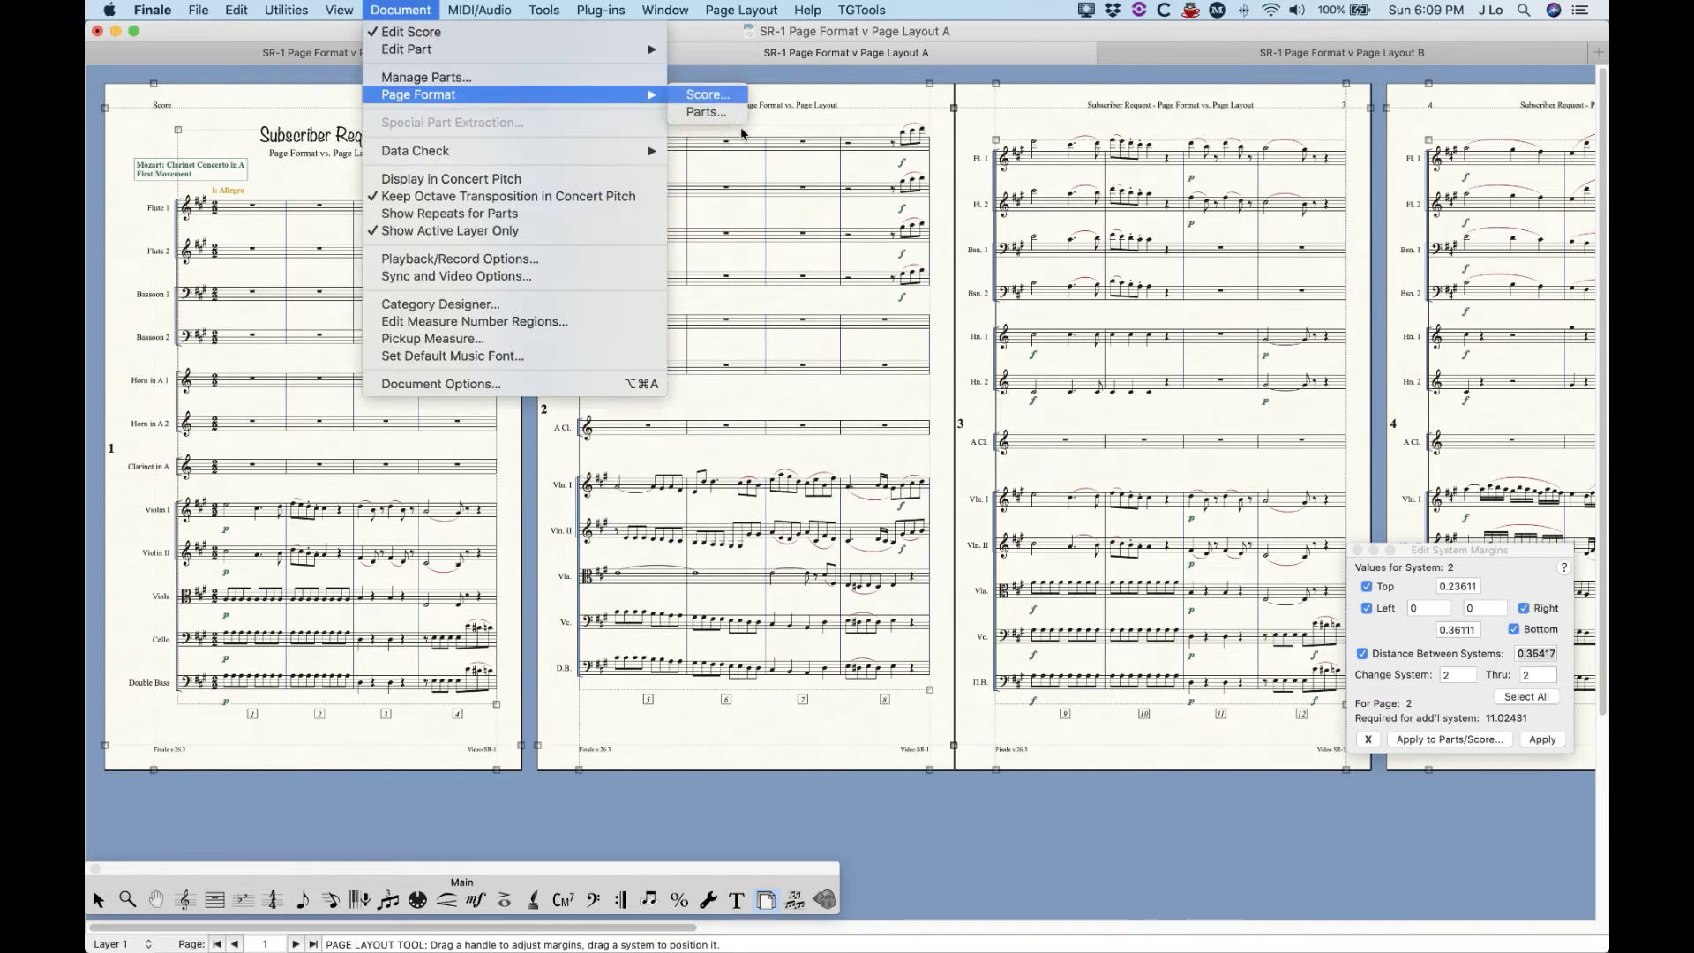
pyautogui.click(706, 95)
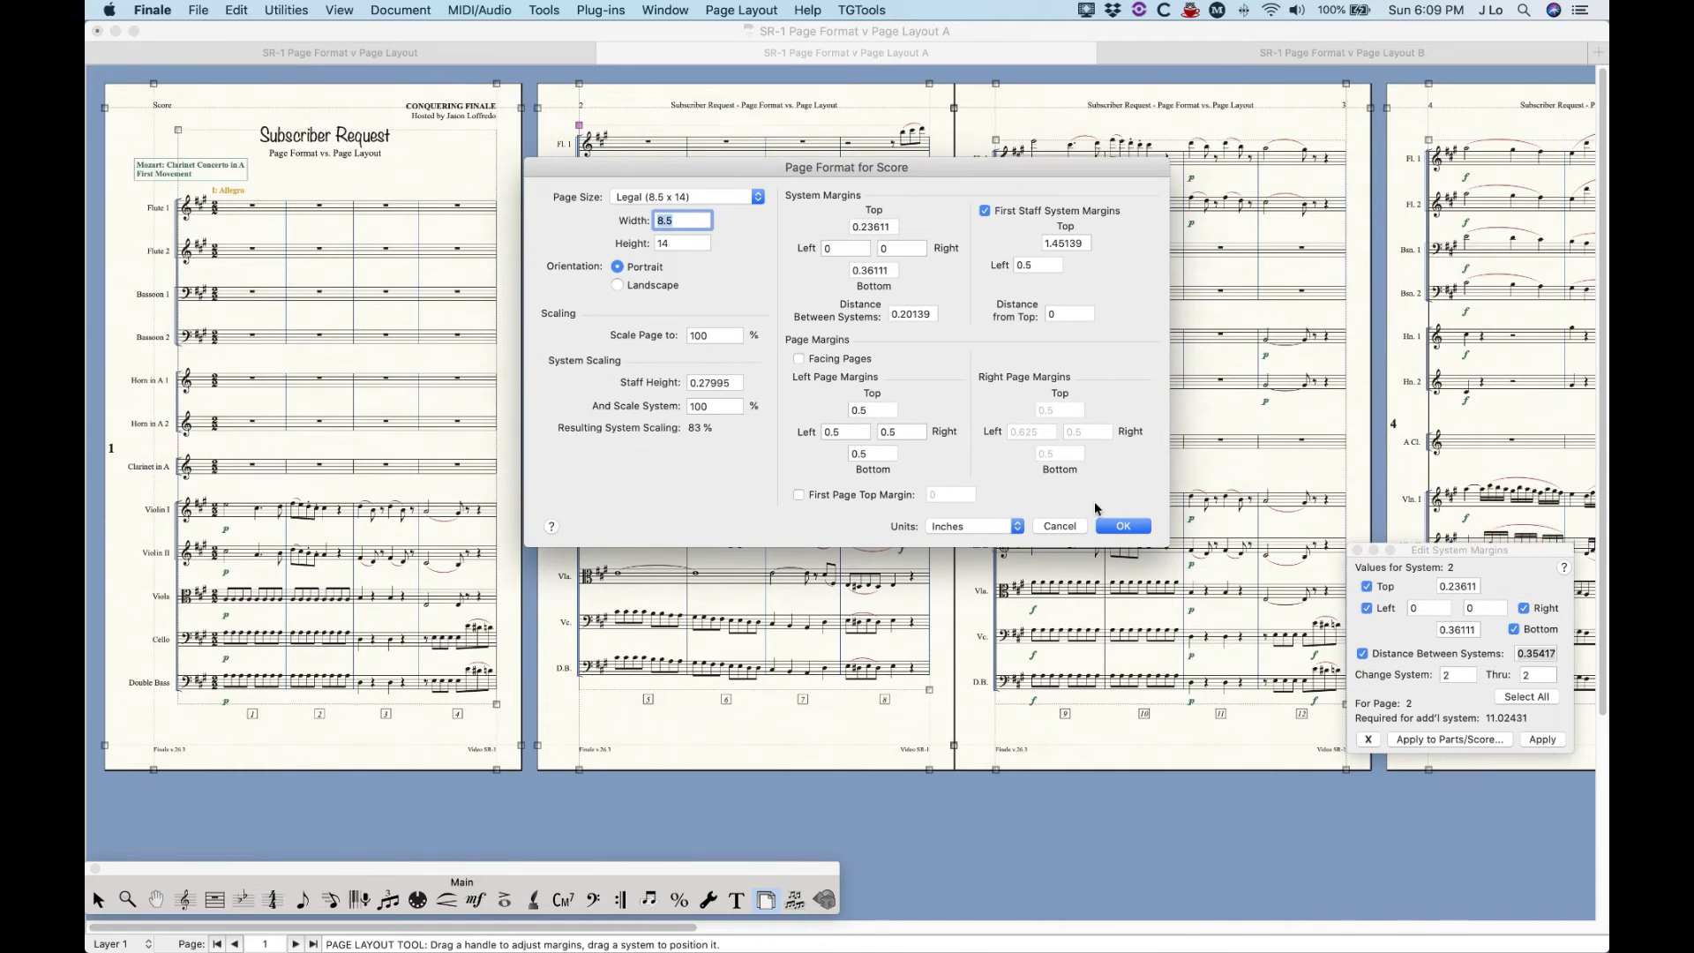
pyautogui.click(1060, 525)
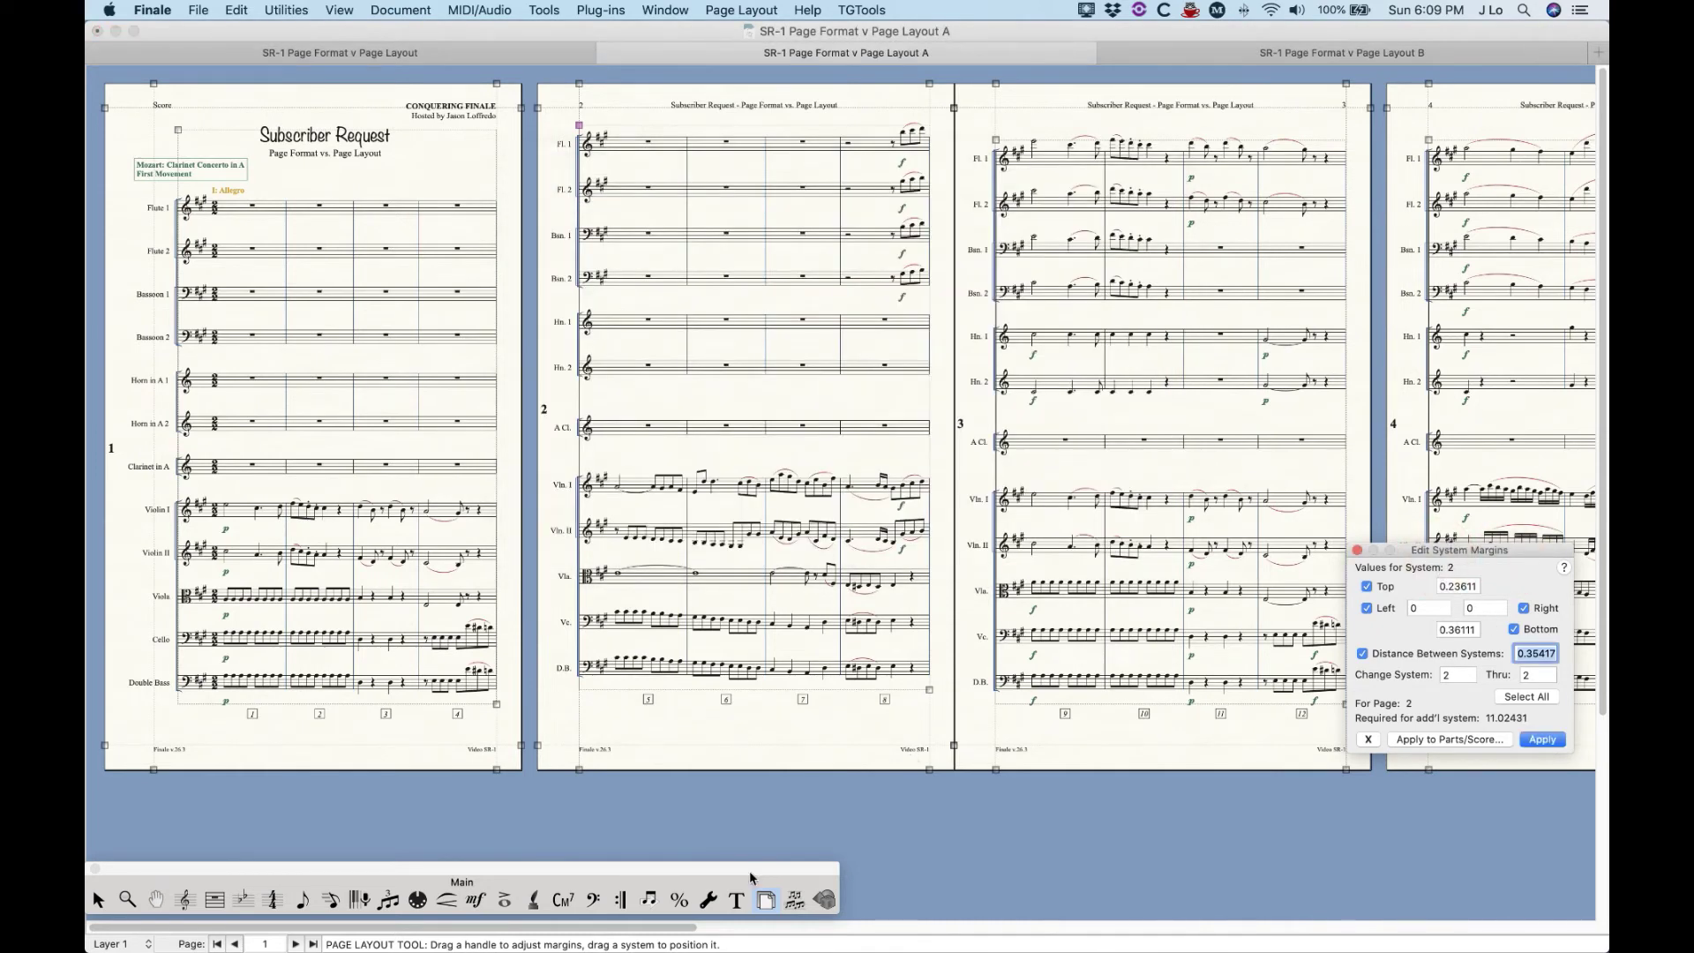
# Undo the spacing change on page 2 to restore its original layout.
pyautogui.click(741, 119)
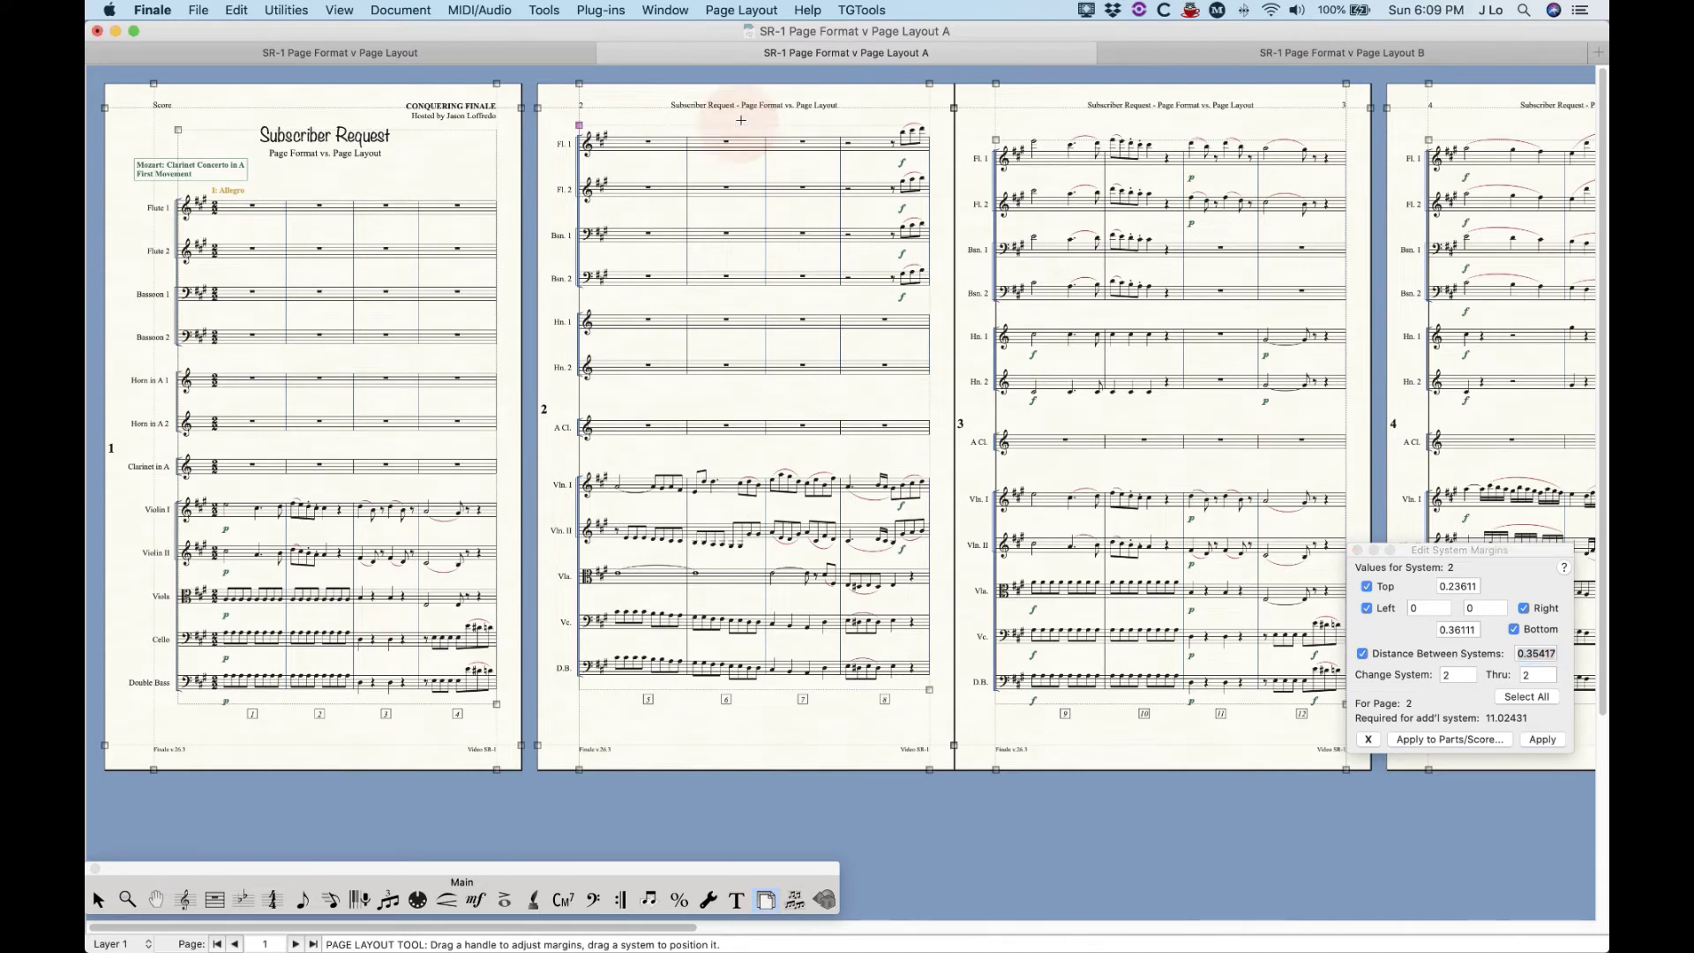
pyautogui.press('super+z')
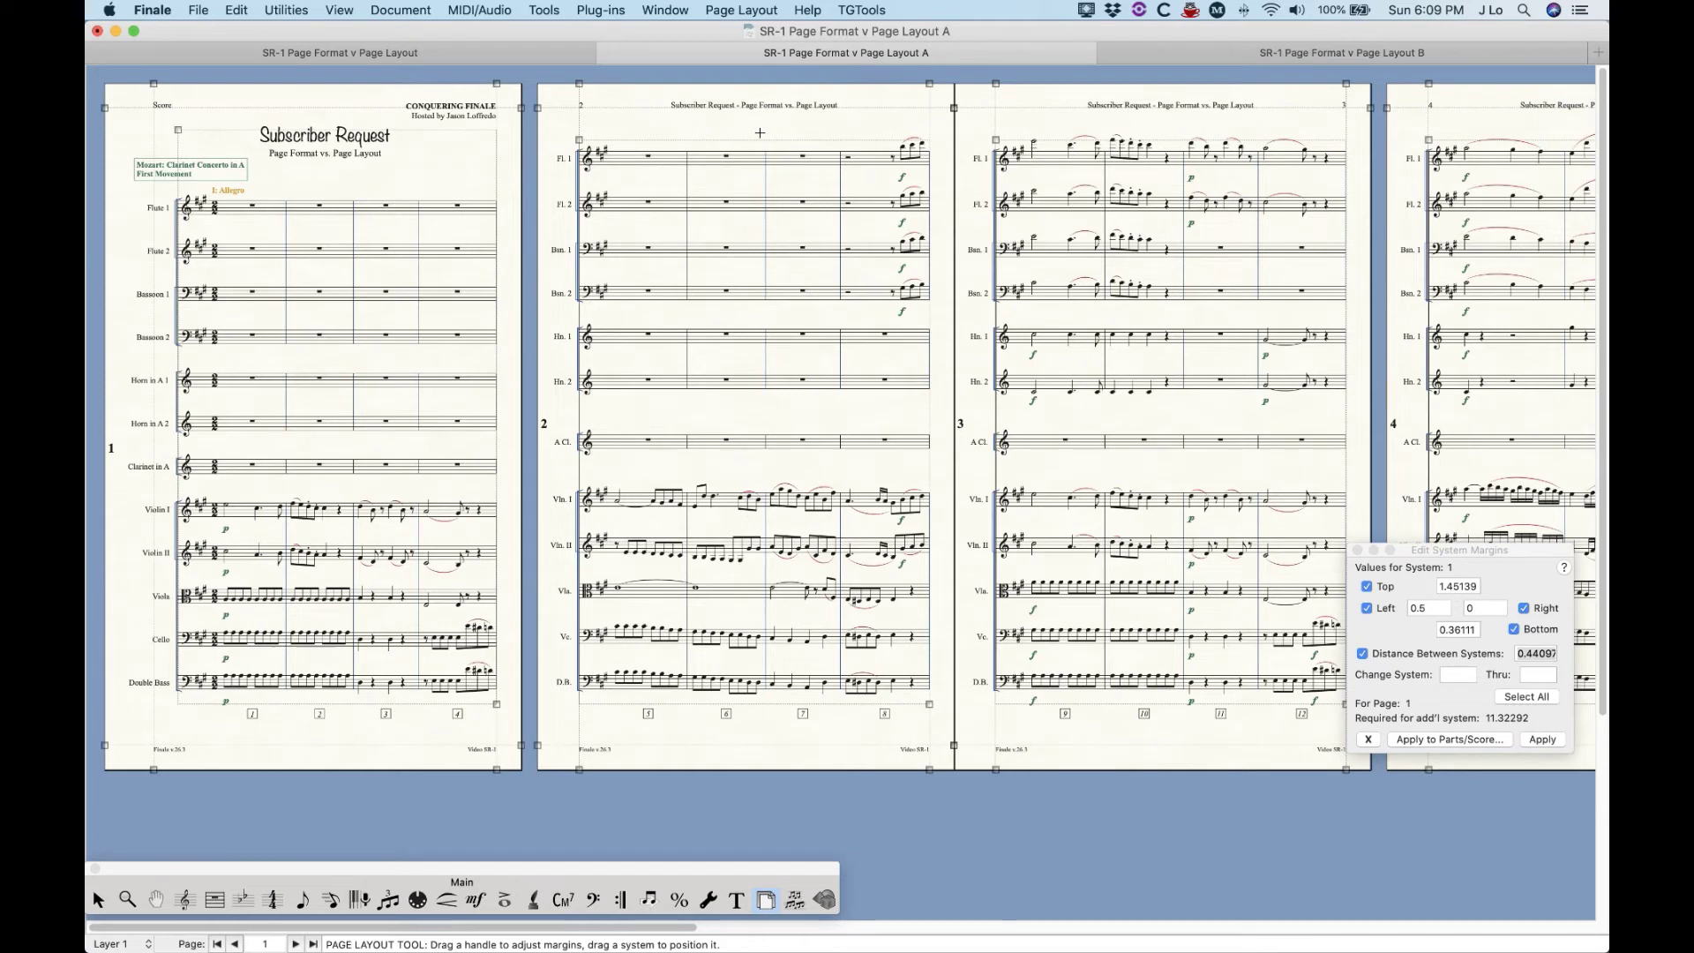
pyautogui.click(741, 9)
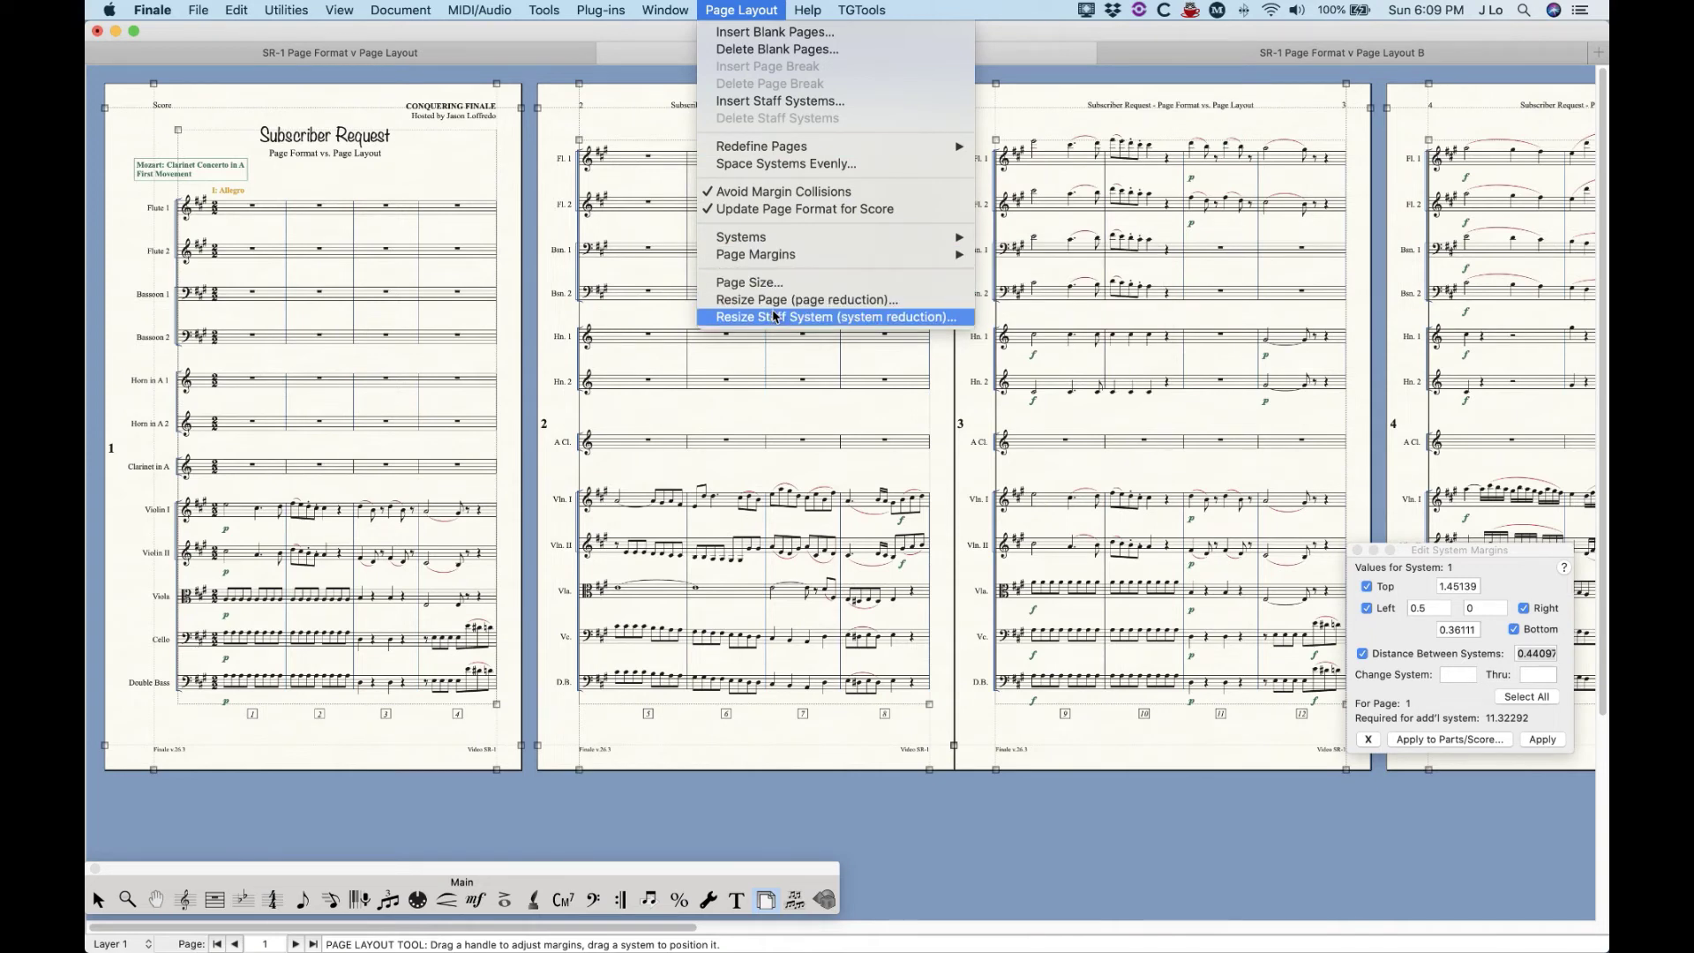
pyautogui.moveTo(412, 5)
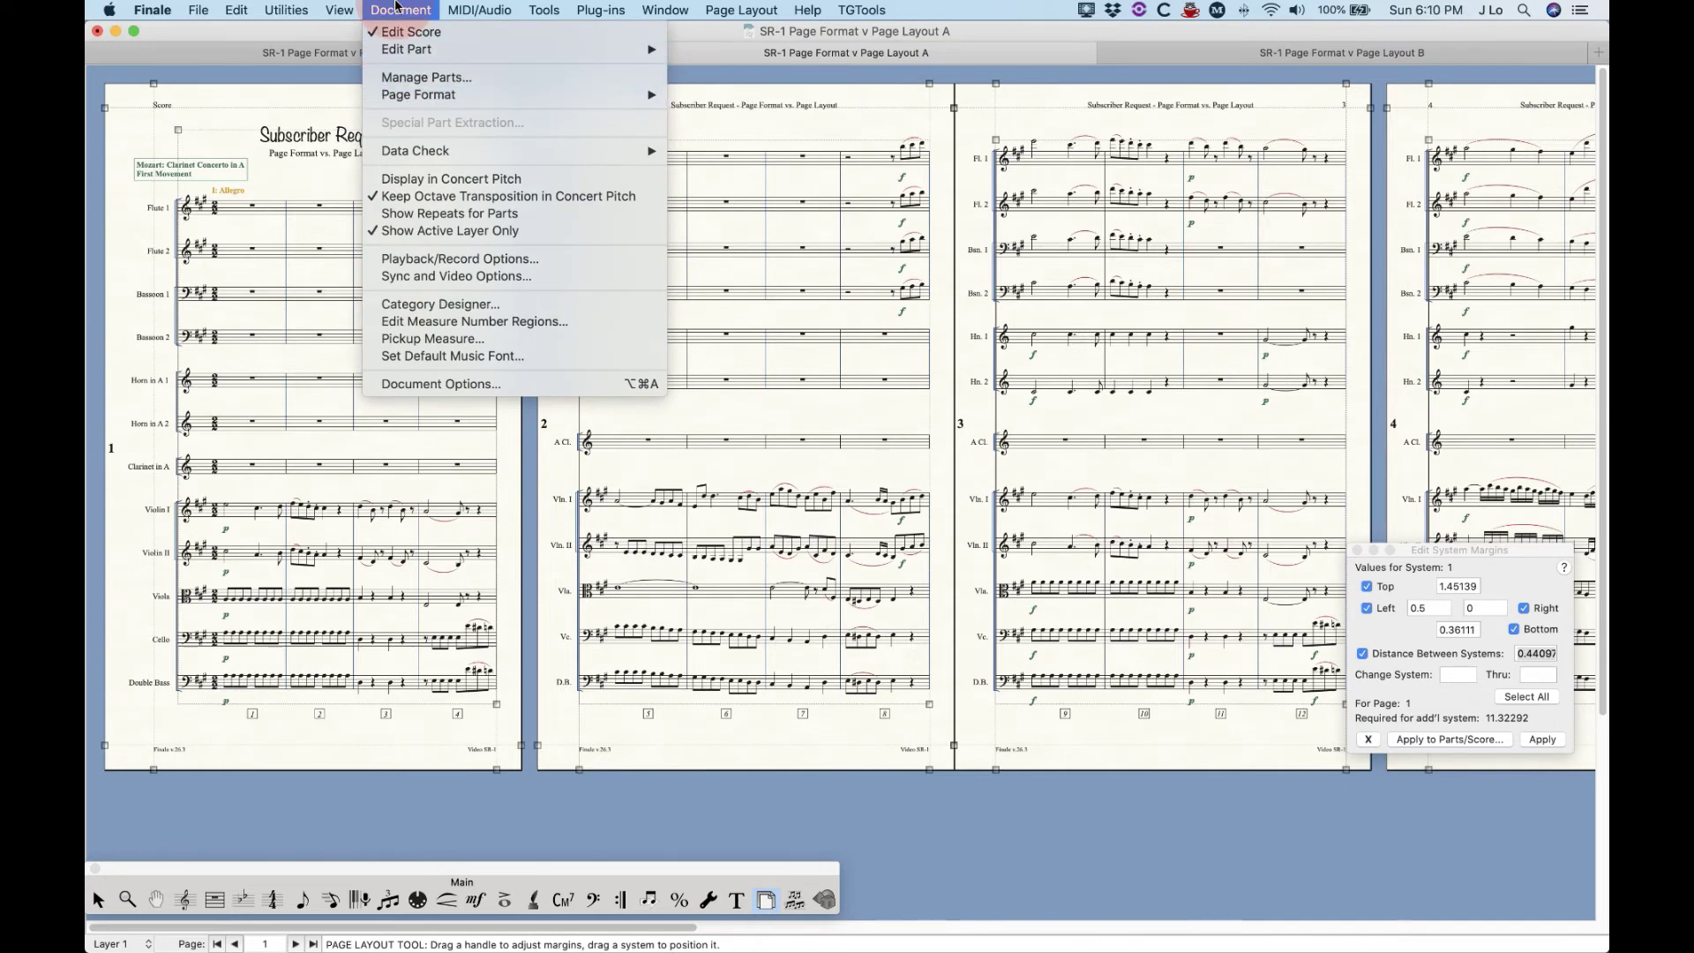
pyautogui.click(396, 7)
# Uncheck Update Page Format for Score and verify it stays off.
pyautogui.click(746, 8)
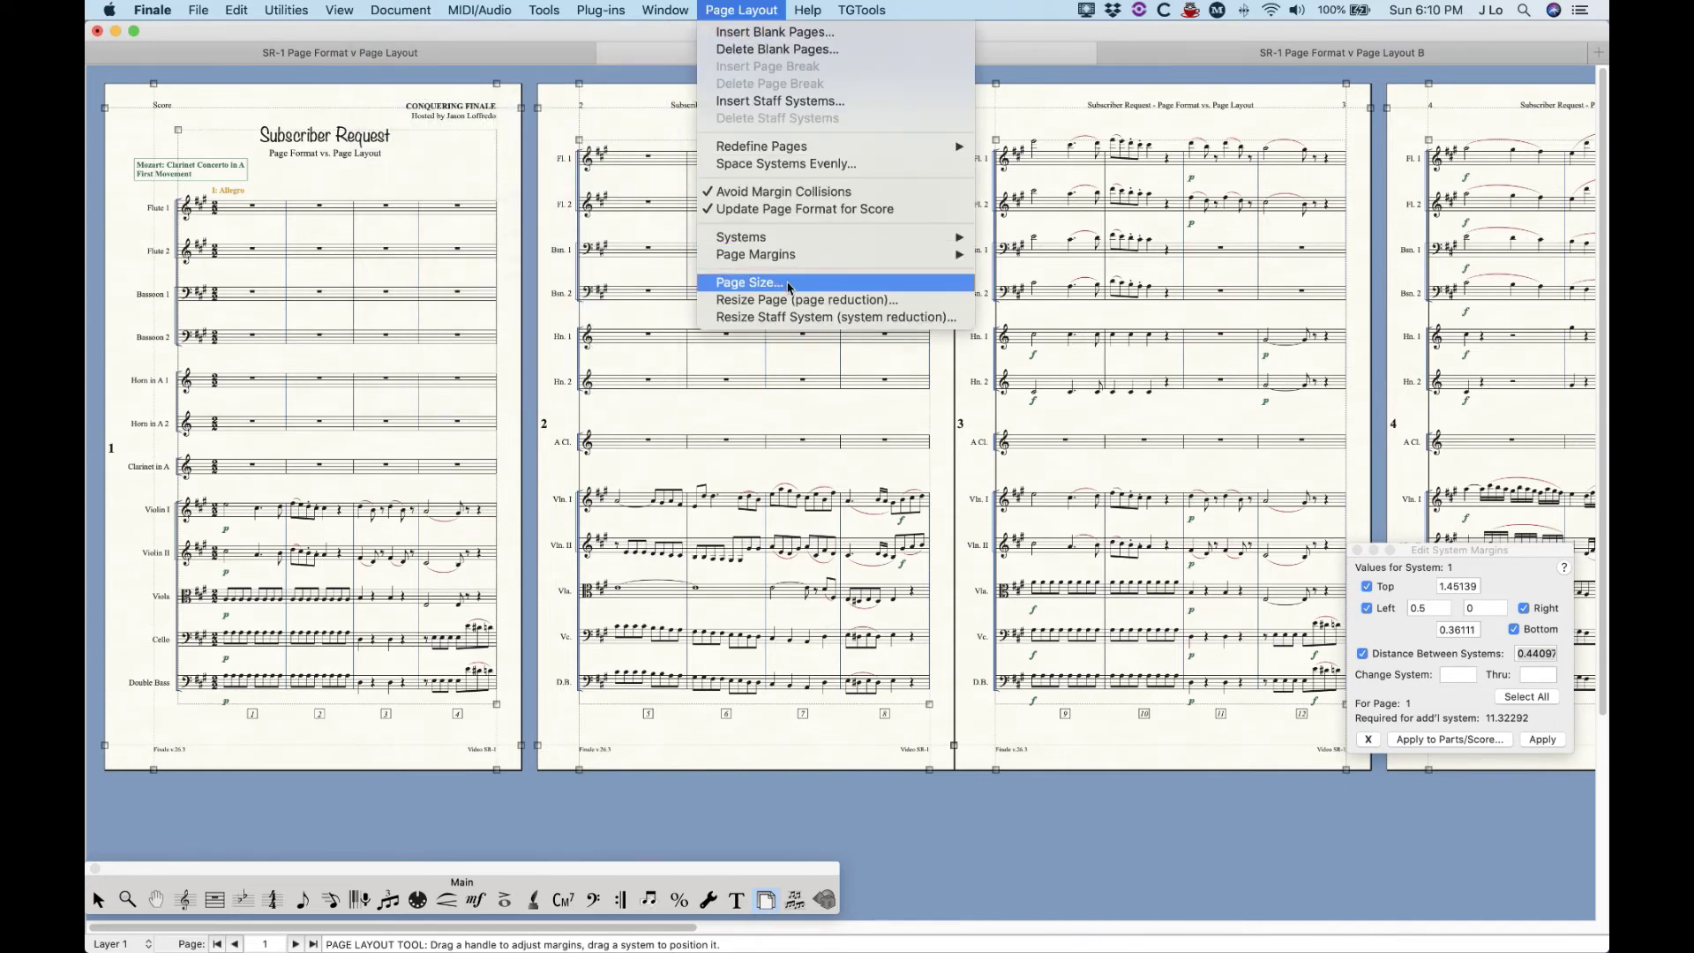
pyautogui.click(781, 210)
pyautogui.click(739, 7)
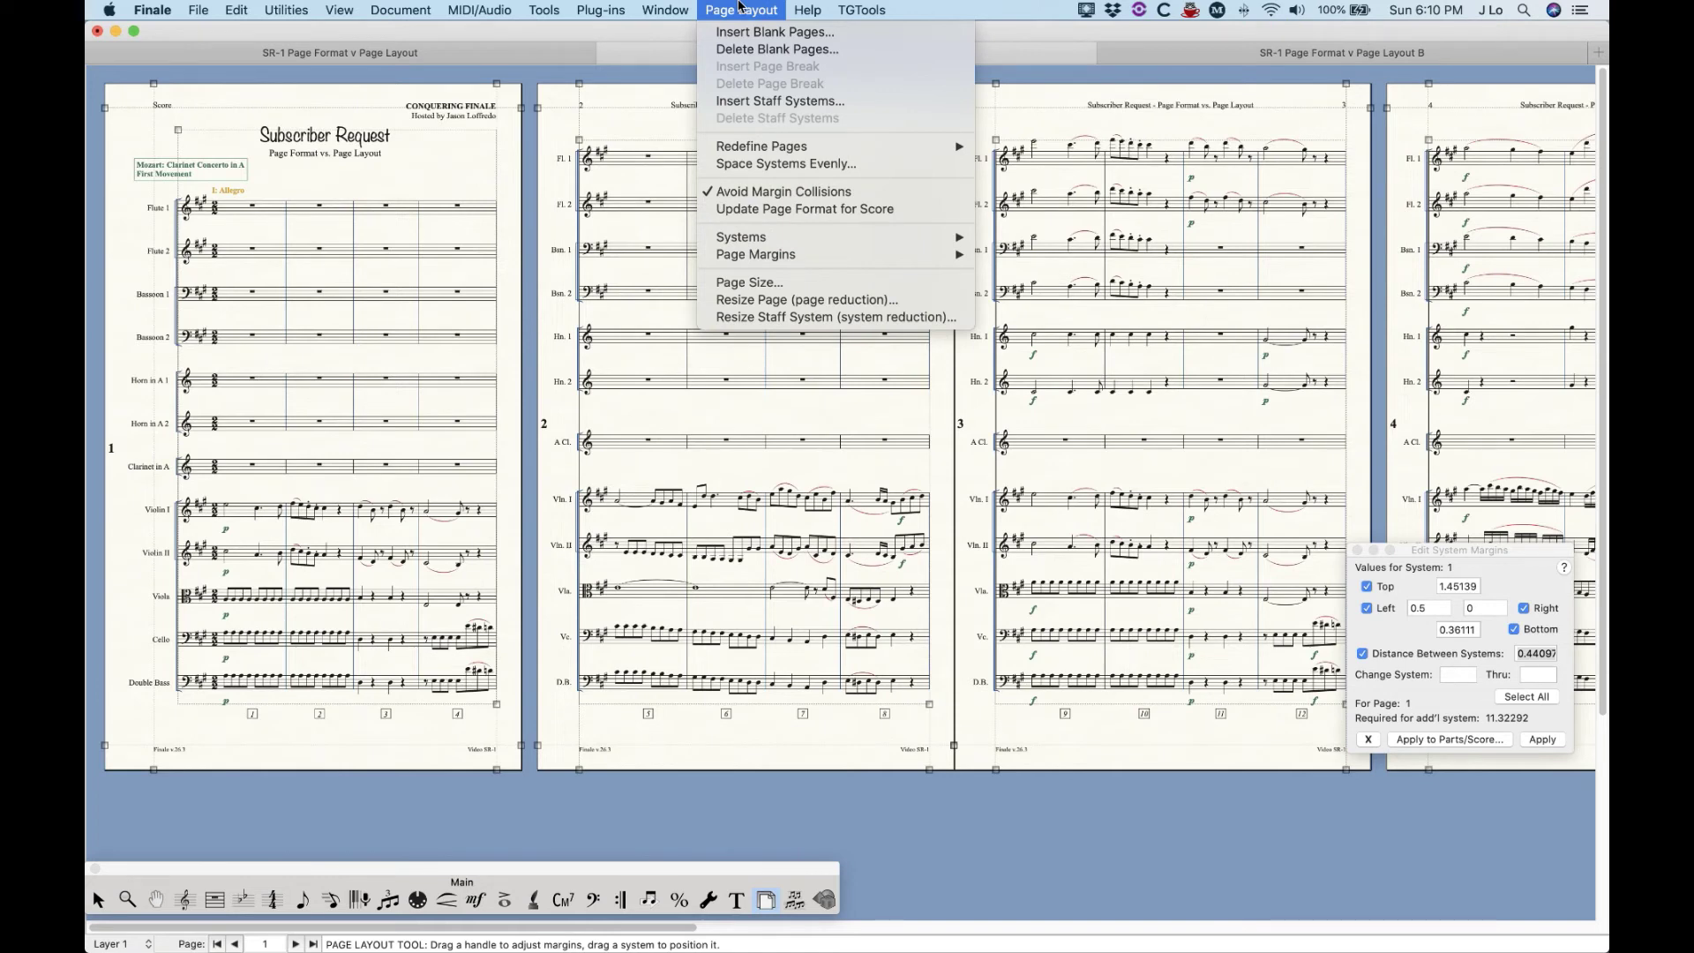
pyautogui.click(739, 7)
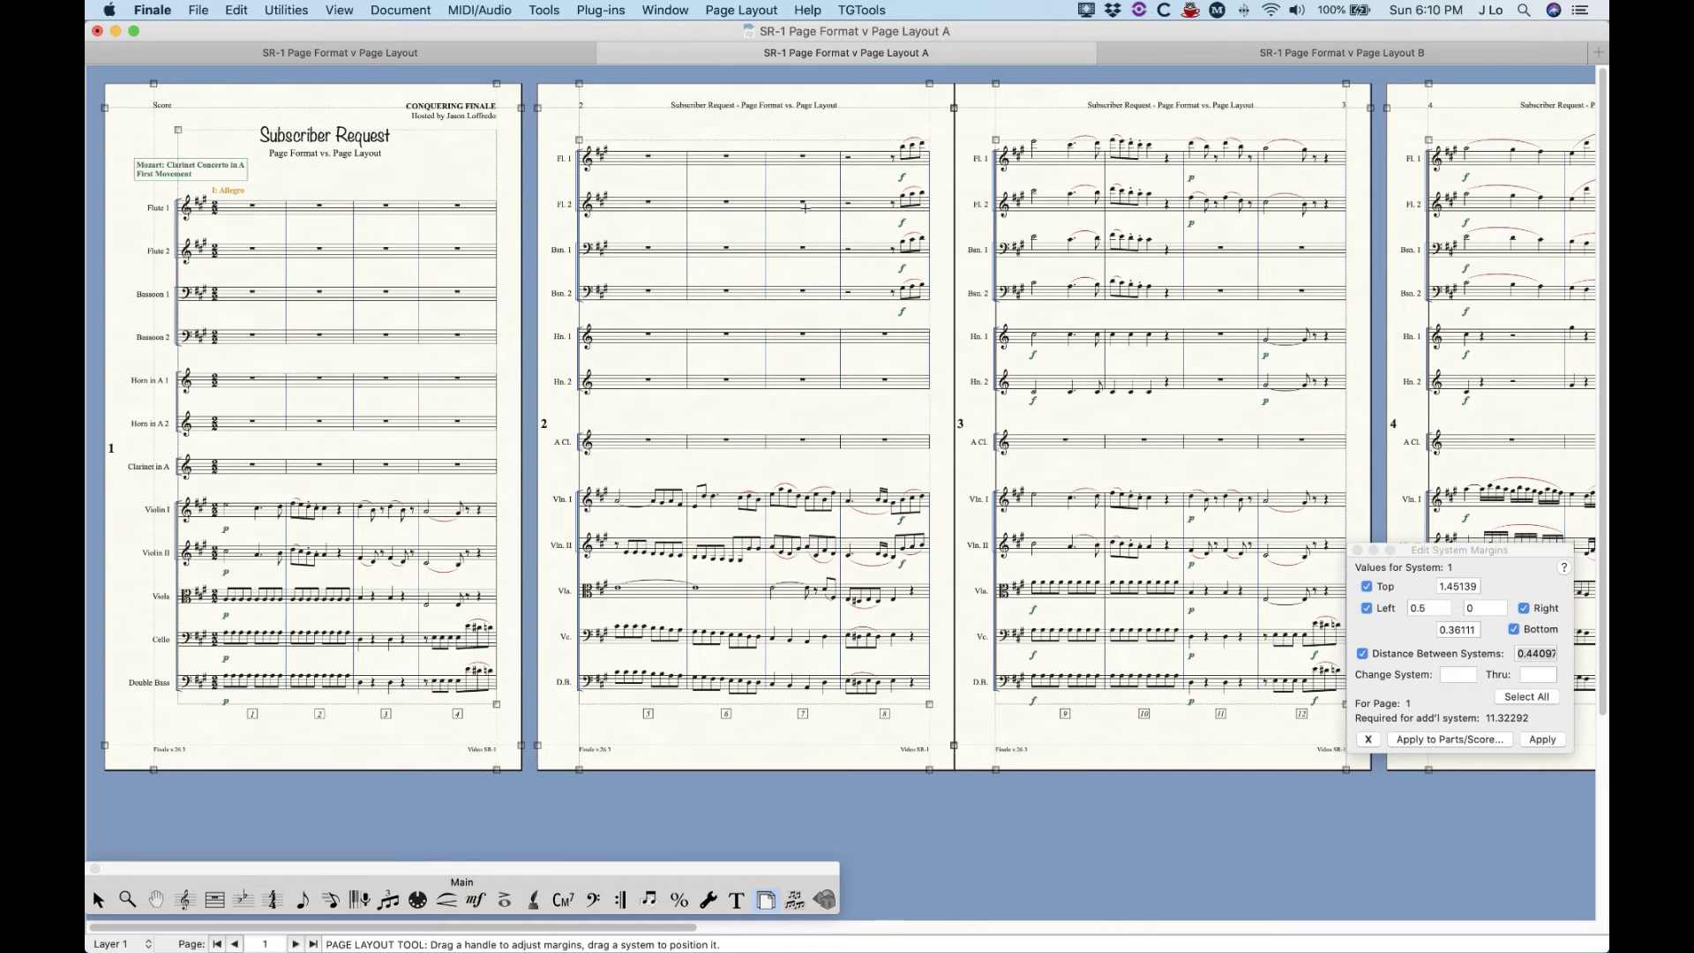
pyautogui.click(417, 9)
pyautogui.moveTo(439, 102)
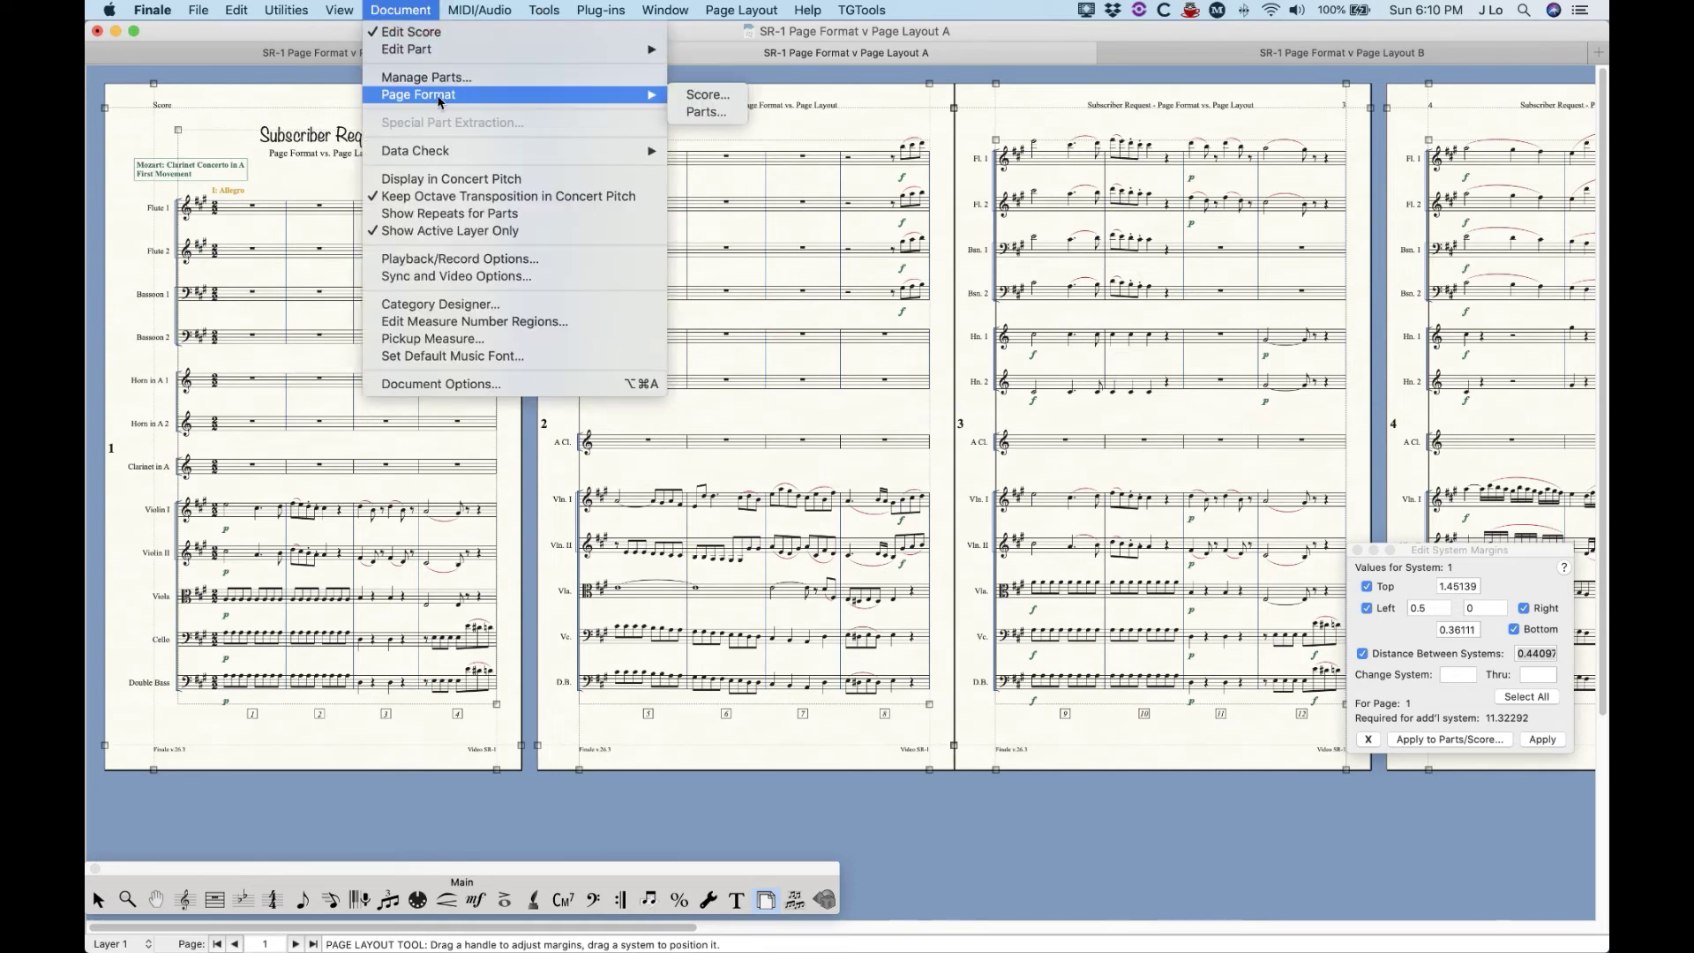
pyautogui.click(742, 10)
pyautogui.click(773, 10)
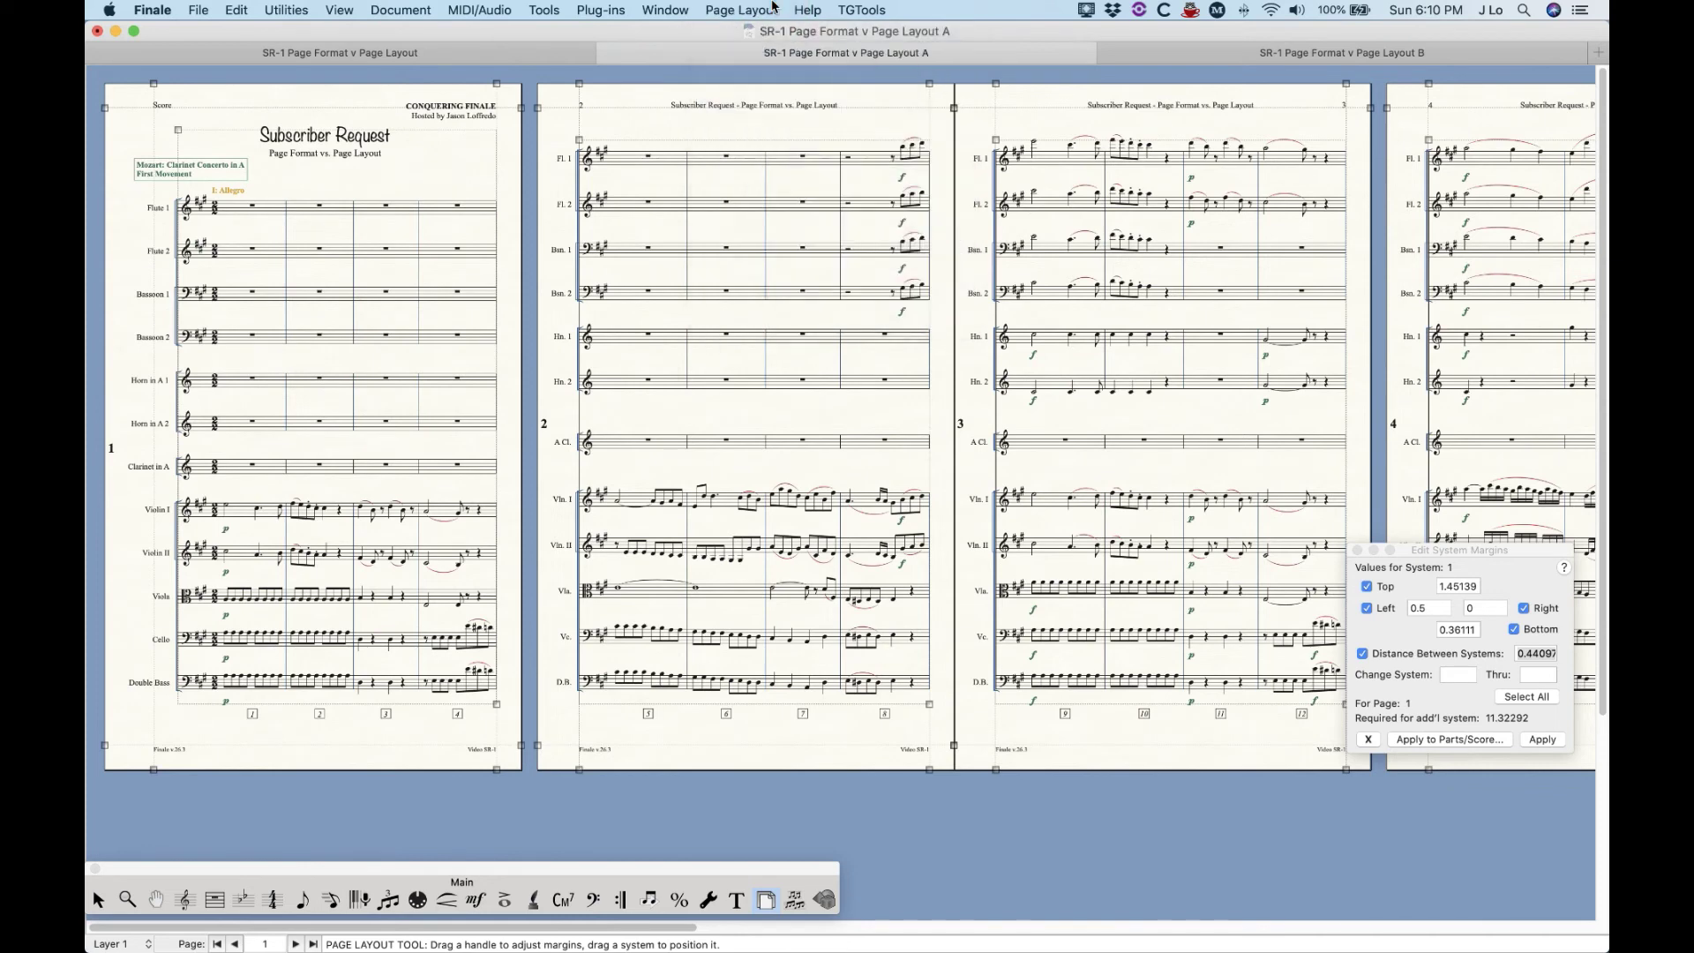
pyautogui.click(767, 9)
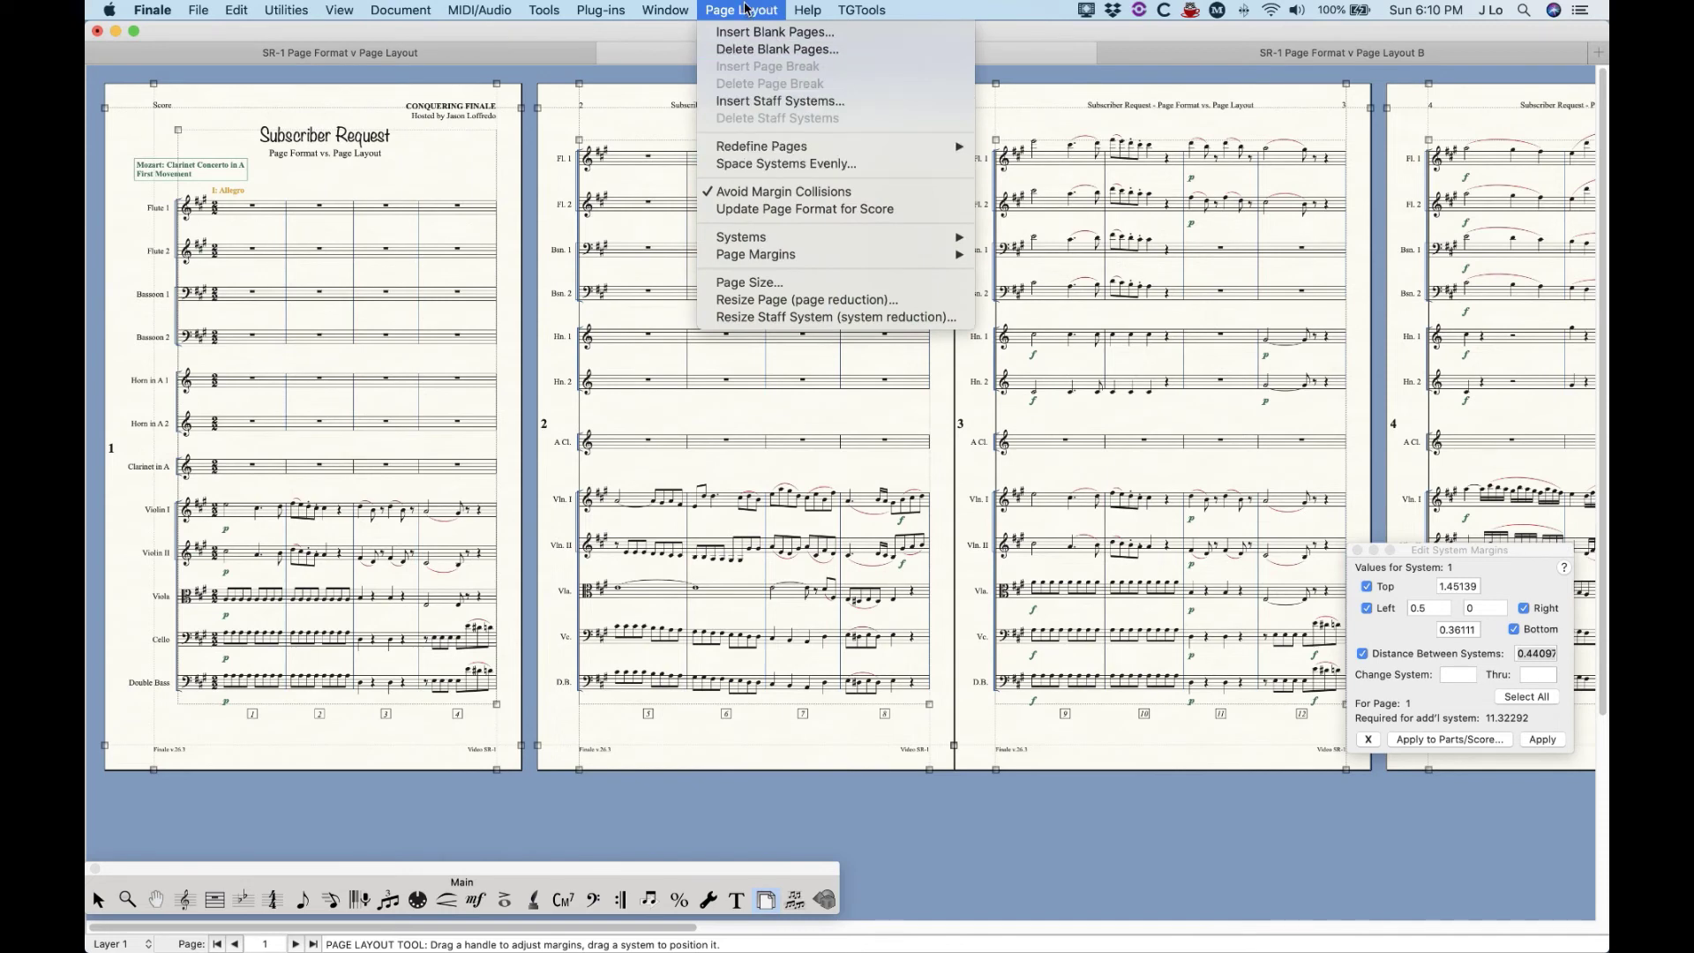
pyautogui.click(744, 8)
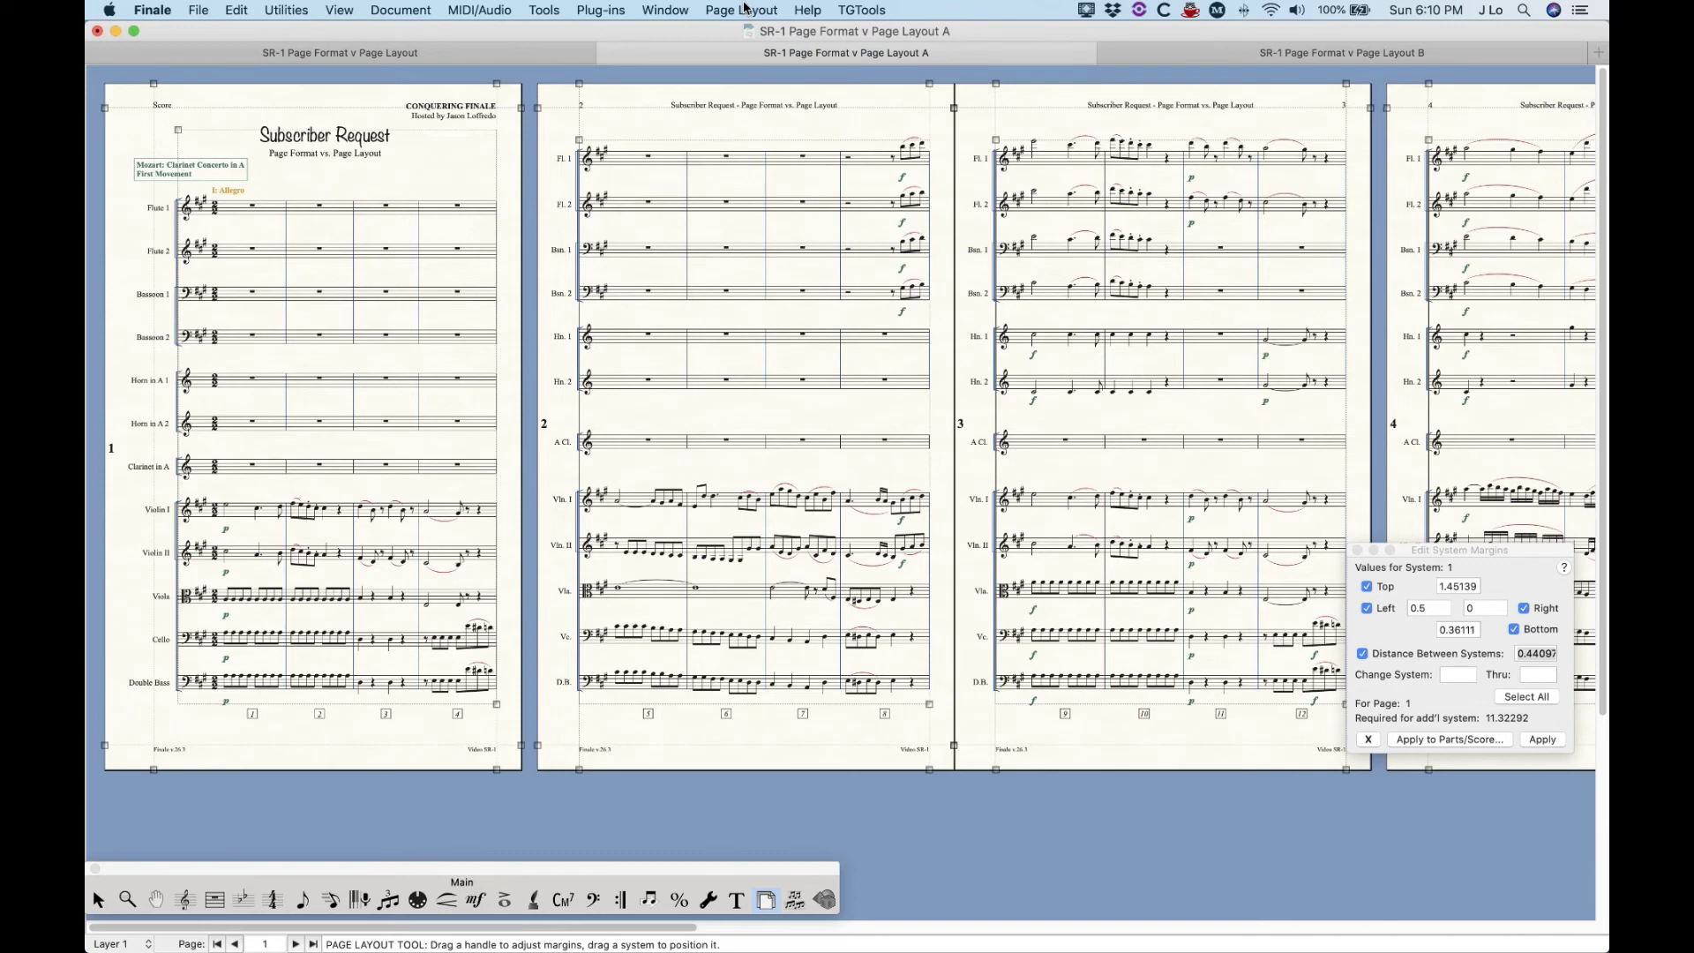
# Review Page Format for Score (Legal, 0.20139 between systems) and cancel.
pyautogui.click(423, 10)
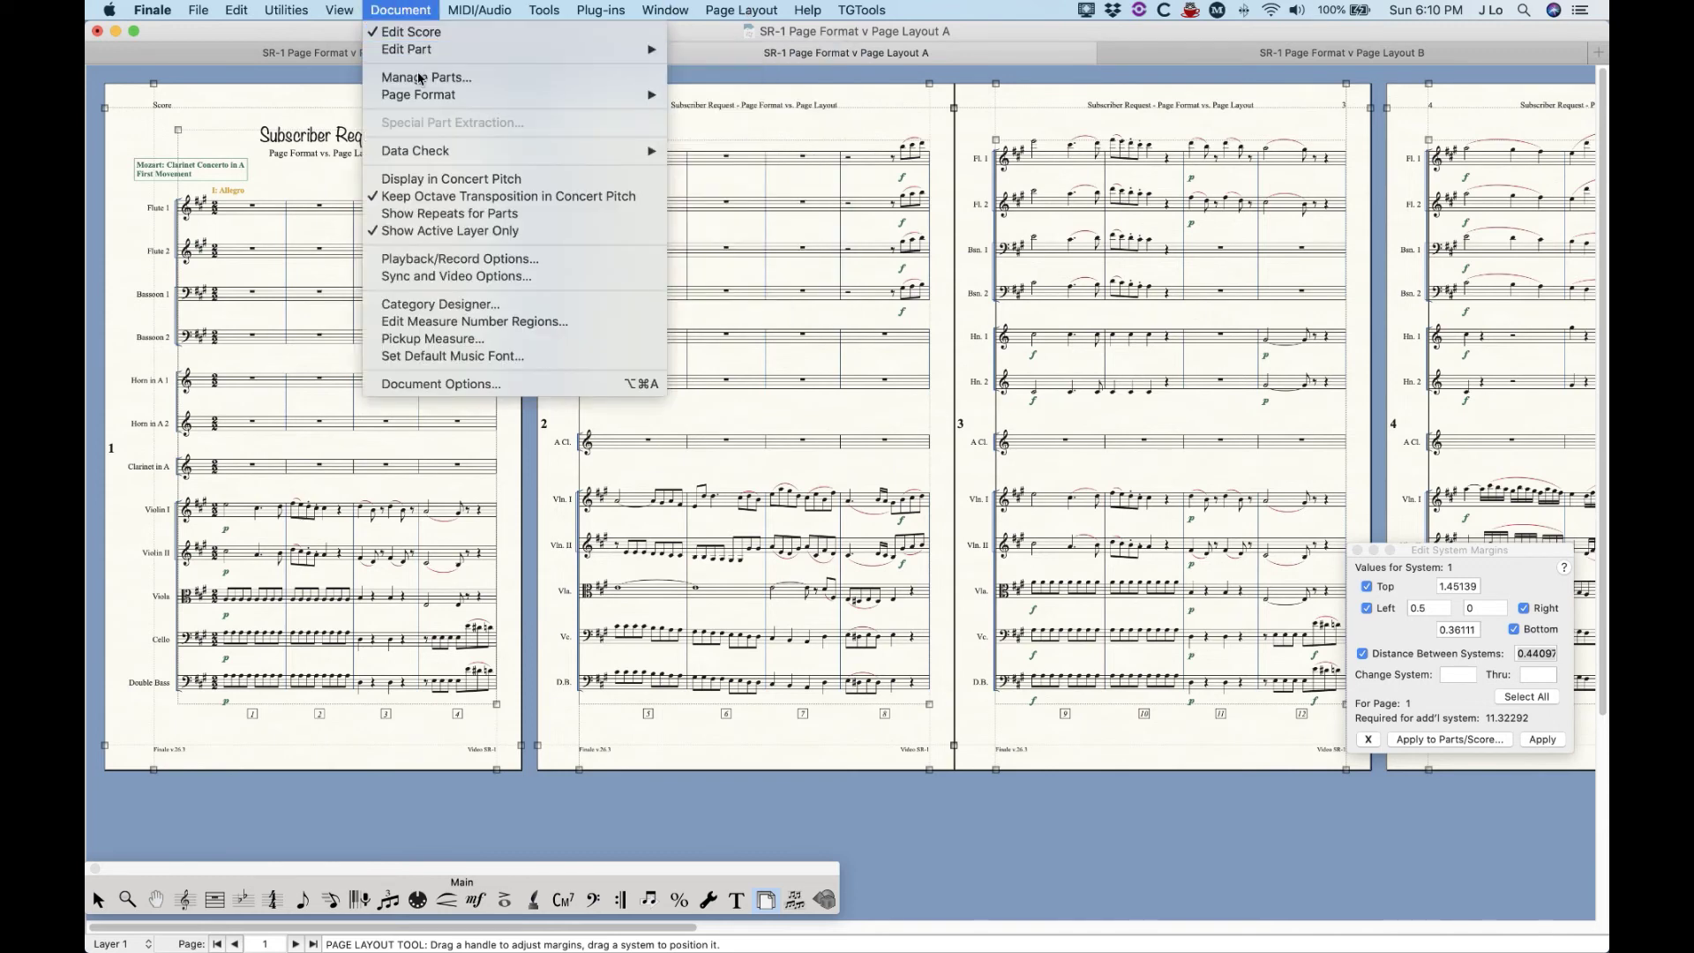
pyautogui.moveTo(423, 95)
pyautogui.click(702, 103)
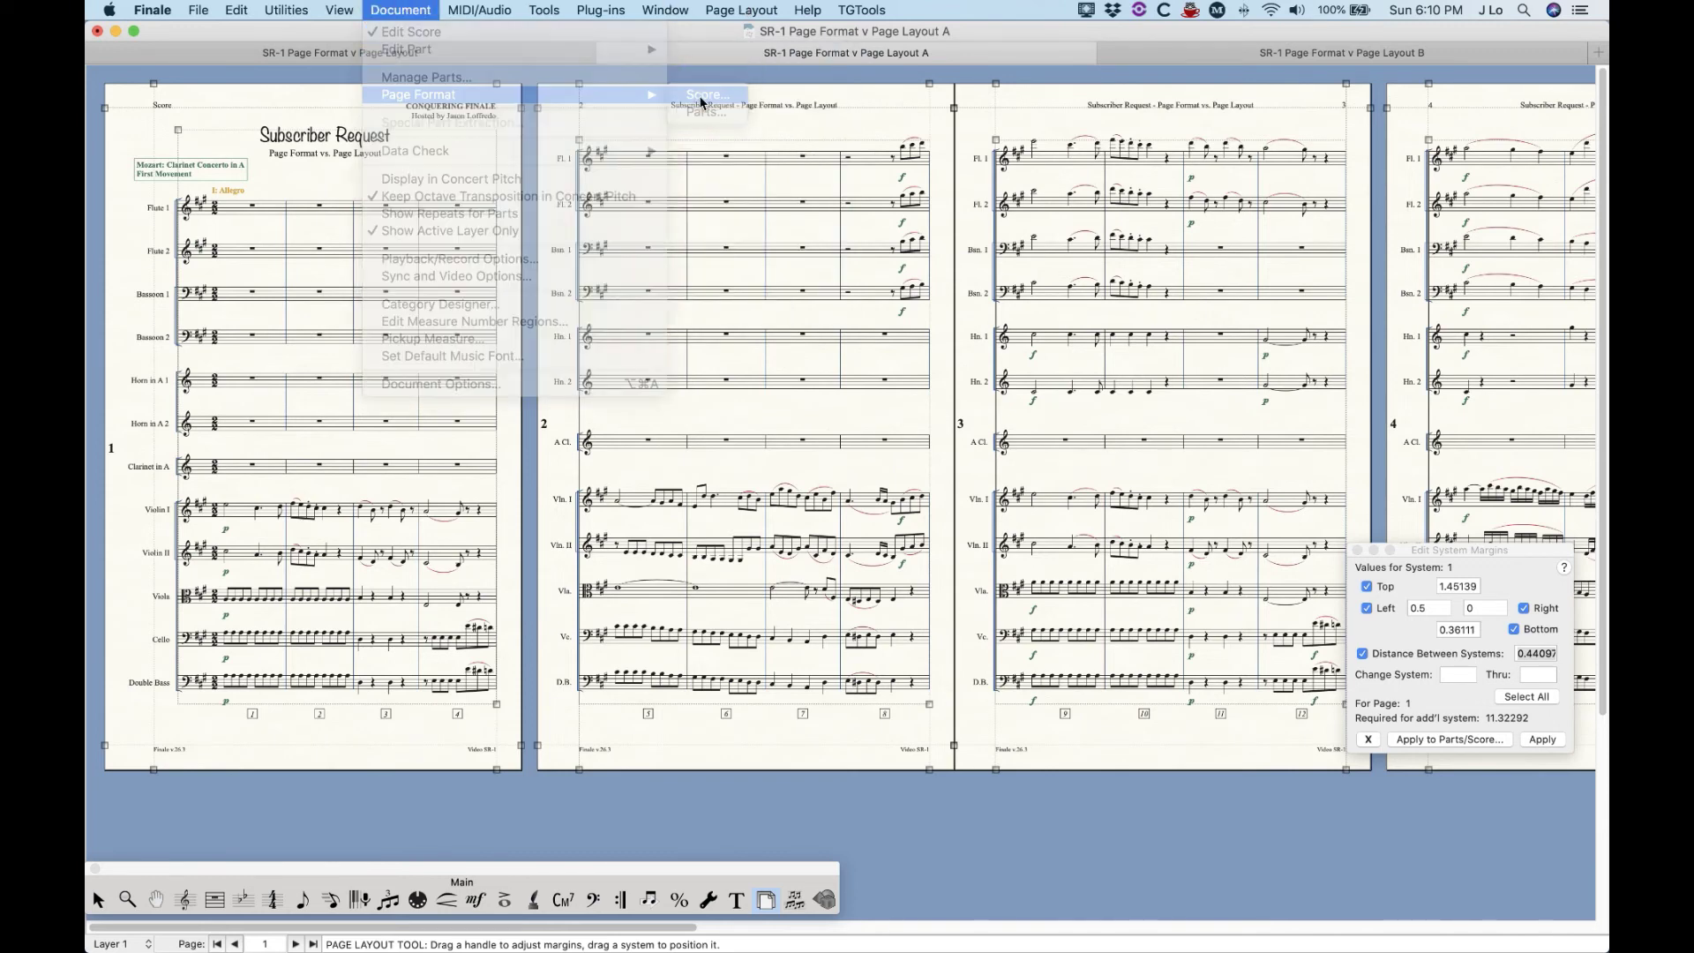
pyautogui.moveTo(693, 167); pyautogui.dragTo(685, 156)
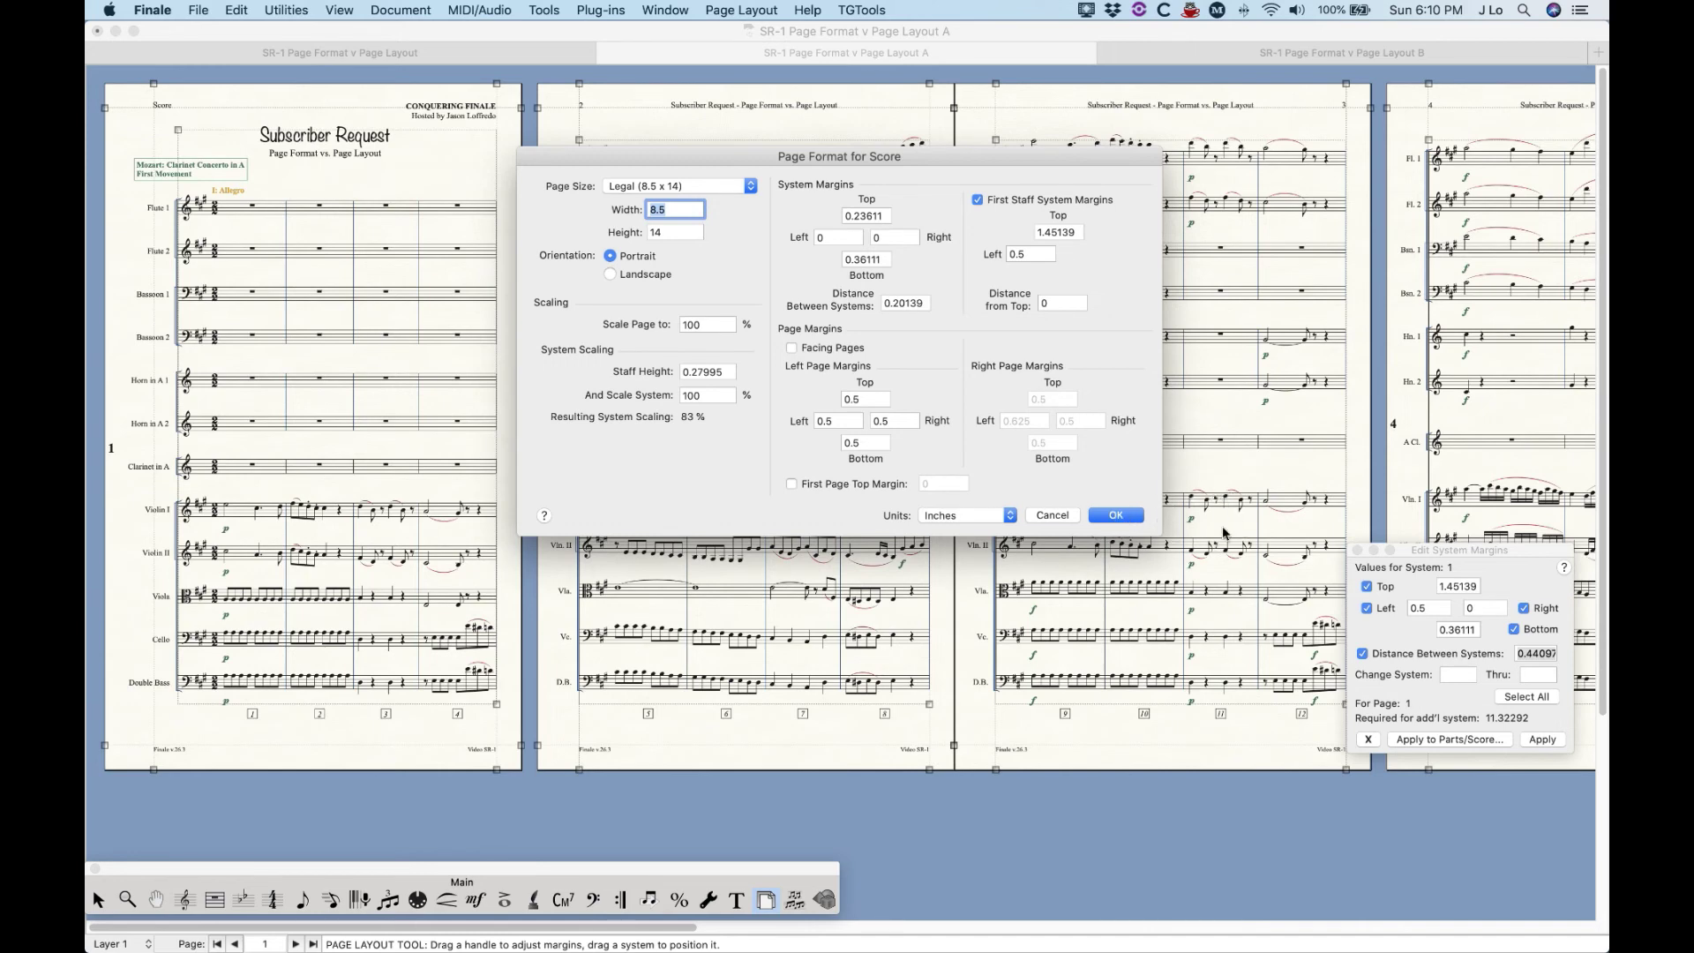
pyautogui.click(1051, 515)
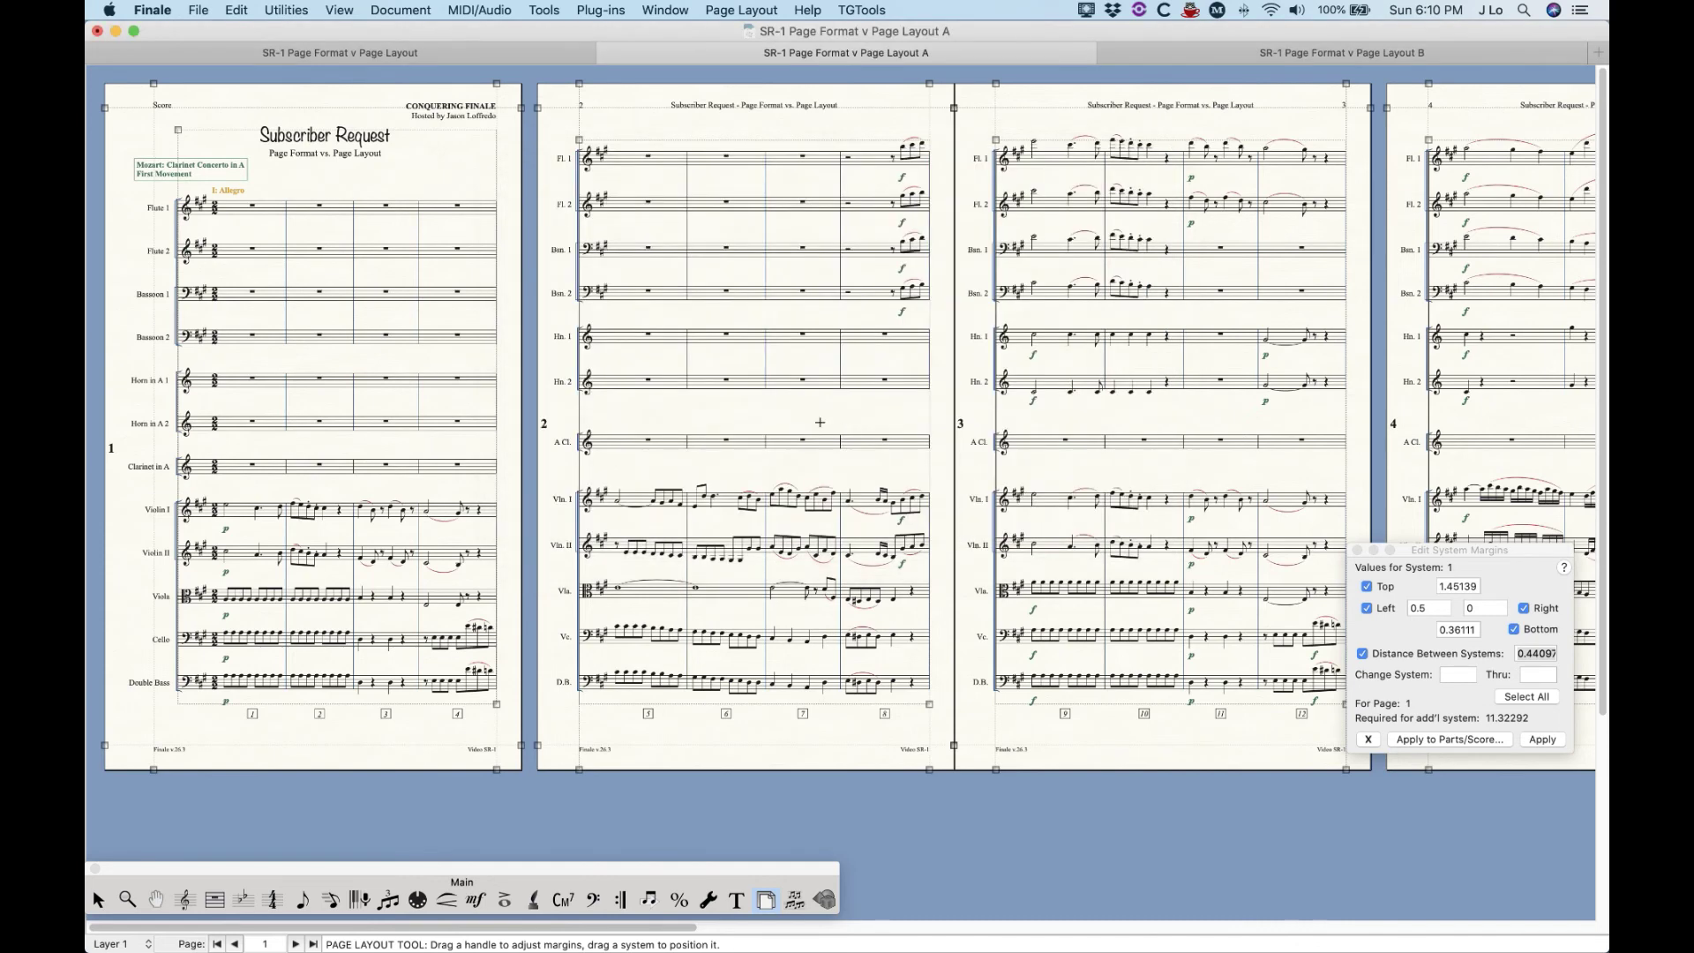